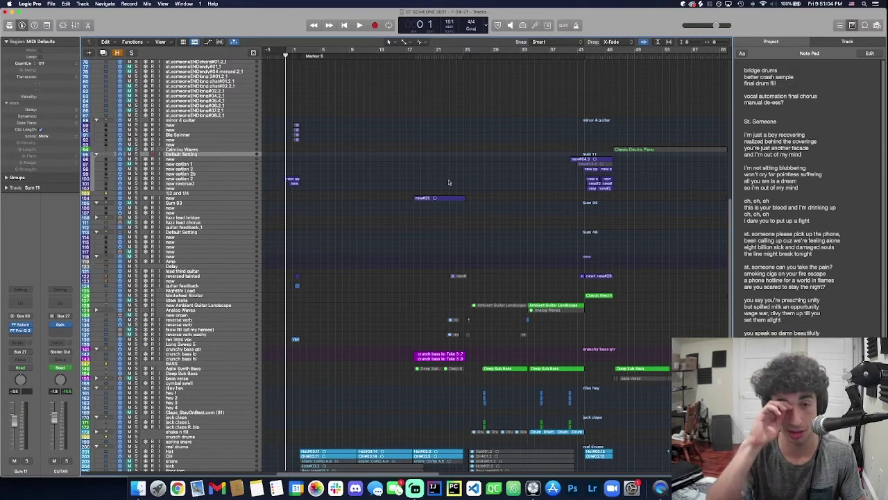
Step: Look over the whole arrangement, from the guitar and synth tracks down to the drum tracks
{"action": "scroll", "coordinate": [450, 181], "scroll_direction": "down", "scroll_amount": 3}
{"action": "key", "text": "super+Left"}
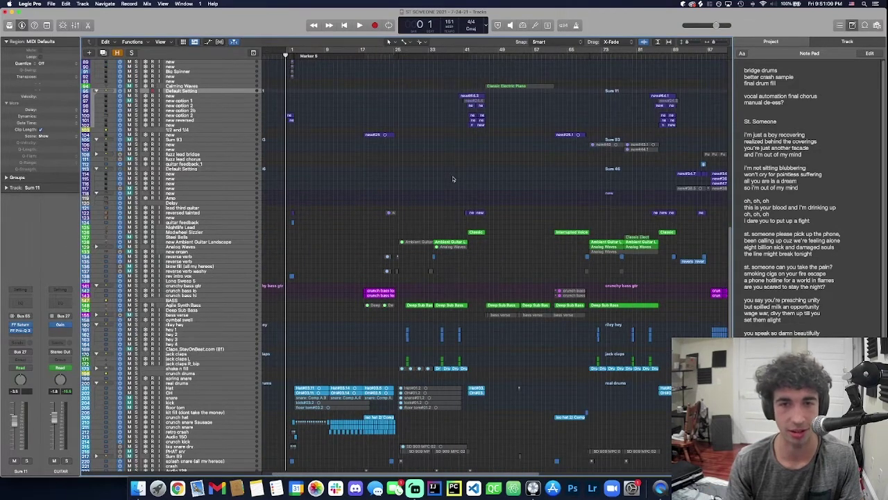
{"action": "key", "text": "super+Left"}
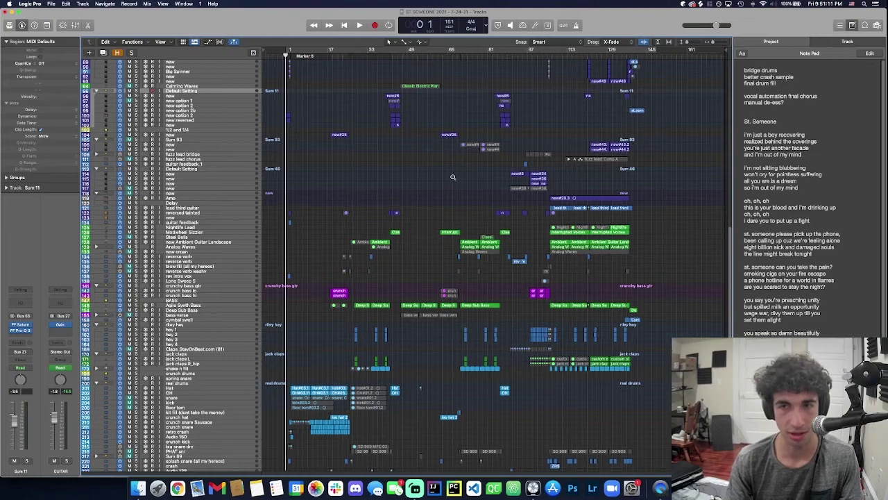
{"action": "scroll", "coordinate": [454, 182], "scroll_direction": "down", "scroll_amount": 5}
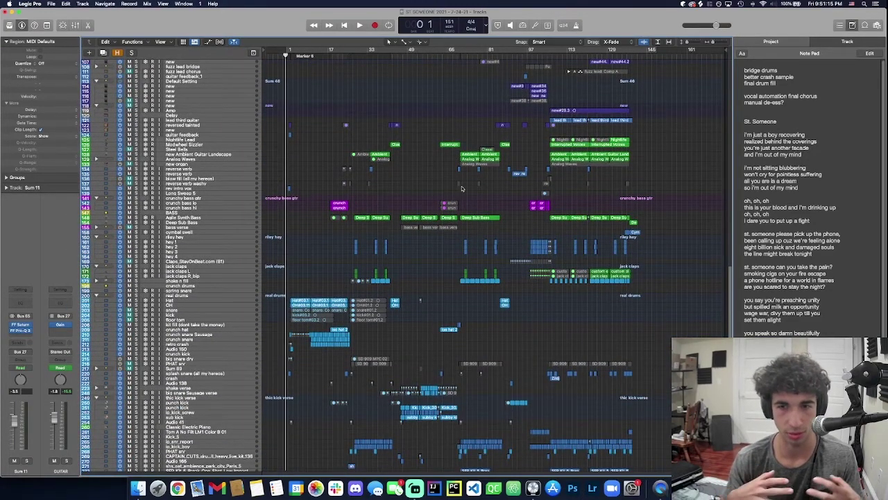
{"action": "scroll", "coordinate": [461, 188], "scroll_direction": "up", "scroll_amount": 5}
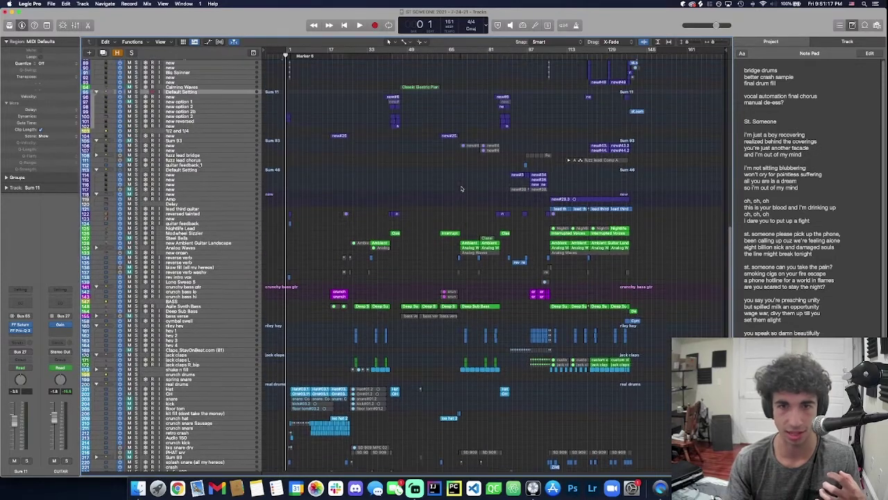
{"action": "scroll", "coordinate": [461, 189], "scroll_direction": "up", "scroll_amount": 3}
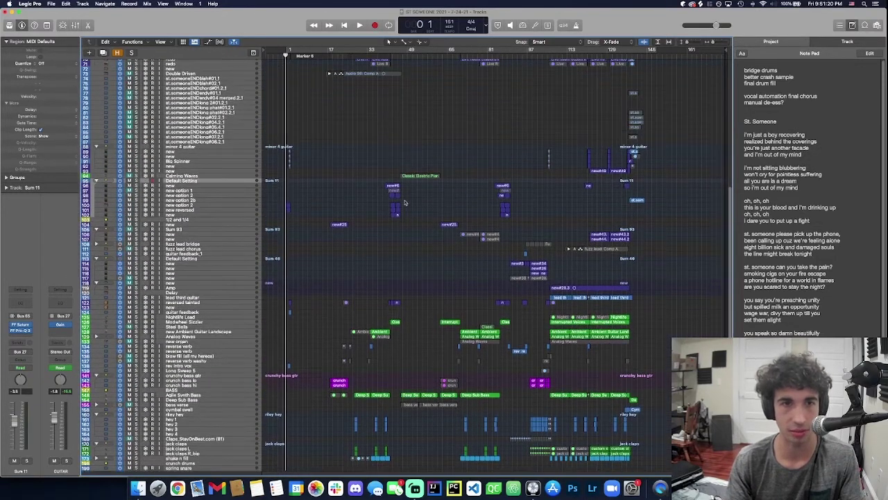
Step: Play the reversed guitar regions of the Sum 11 stack soloed in the song's intro, and stop playback
{"action": "scroll", "coordinate": [426, 188], "scroll_direction": "up", "scroll_amount": 5}
{"action": "scroll", "coordinate": [426, 188], "scroll_direction": "down", "scroll_amount": 2}
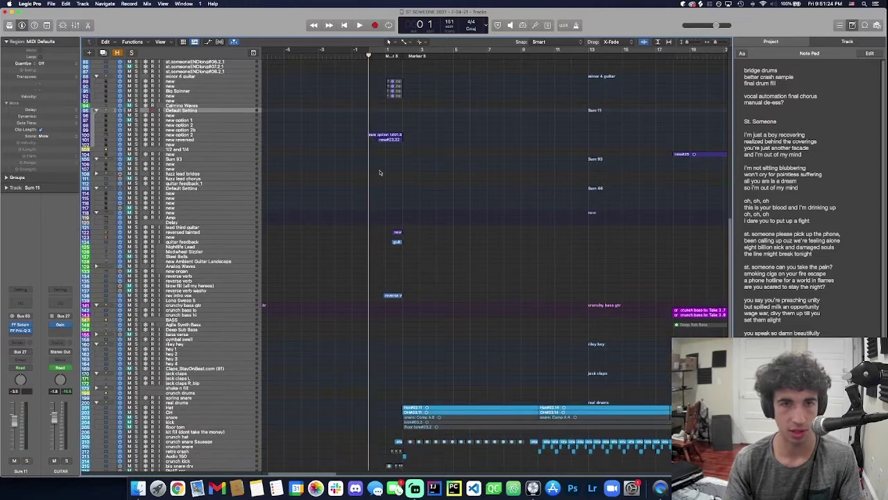
{"action": "key", "text": "space"}
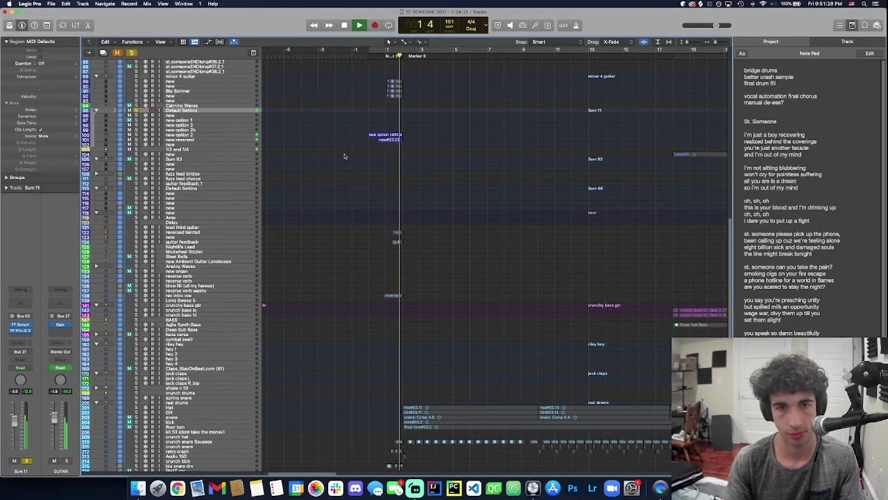
{"action": "key", "text": "space"}
Step: Solo the reversed tainted guitar track and play its region in the intro
{"action": "scroll", "coordinate": [418, 186], "scroll_direction": "up", "scroll_amount": 5}
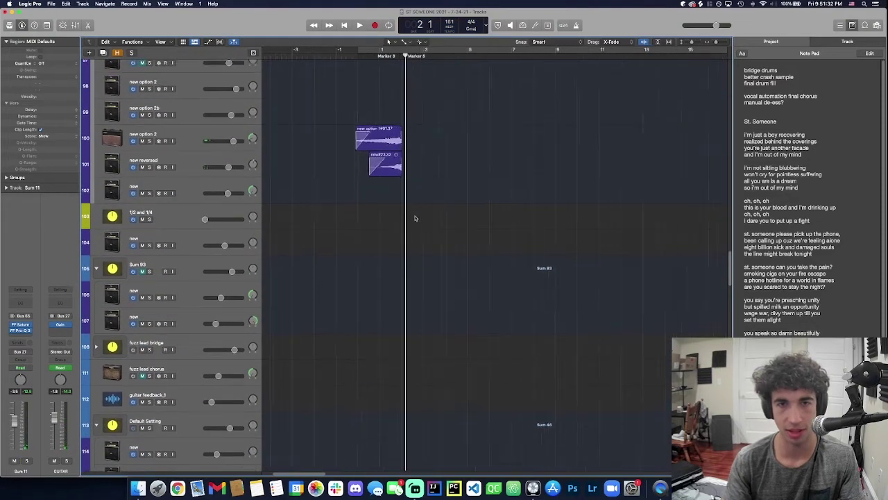
{"action": "scroll", "coordinate": [416, 179], "scroll_direction": "up", "scroll_amount": 5}
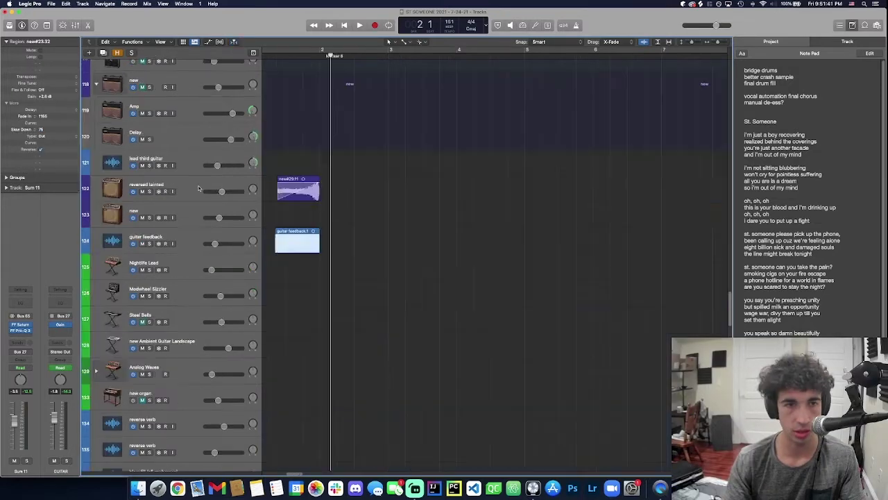
{"action": "left_click", "coordinate": [259, 176]}
{"action": "key", "text": "super+a"}
{"action": "key", "text": "shift+space"}
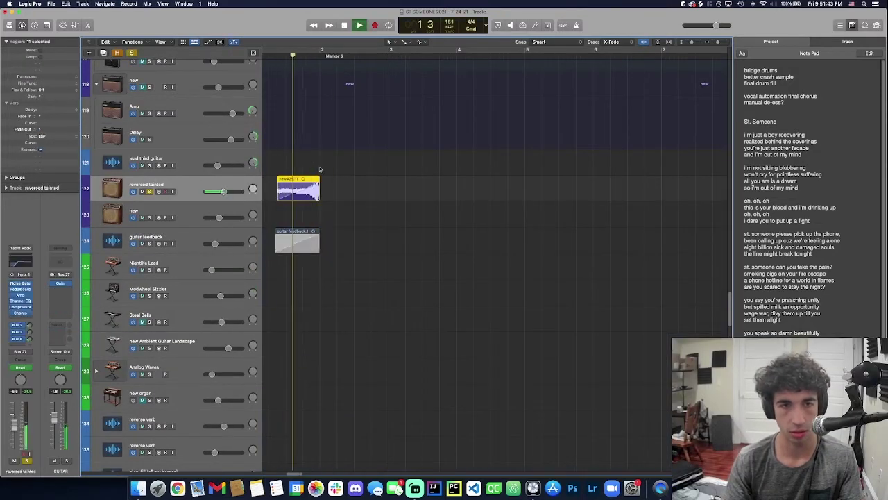
Step: Listen to the rev intro vox region soloed, clear the solo and stop playback
{"action": "key", "text": "ctrl+s"}
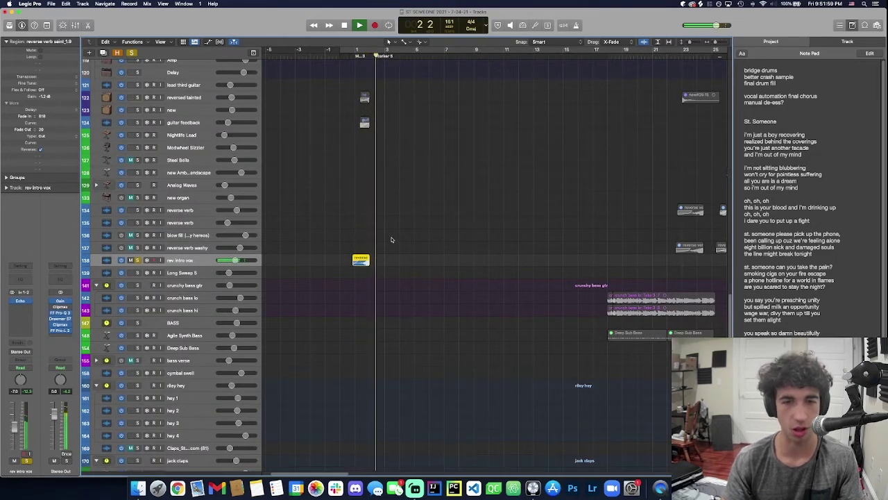
{"action": "key", "text": "ctrl+s"}
{"action": "key", "text": "z"}
{"action": "scroll", "coordinate": [345, 195], "scroll_direction": "up", "scroll_amount": 8}
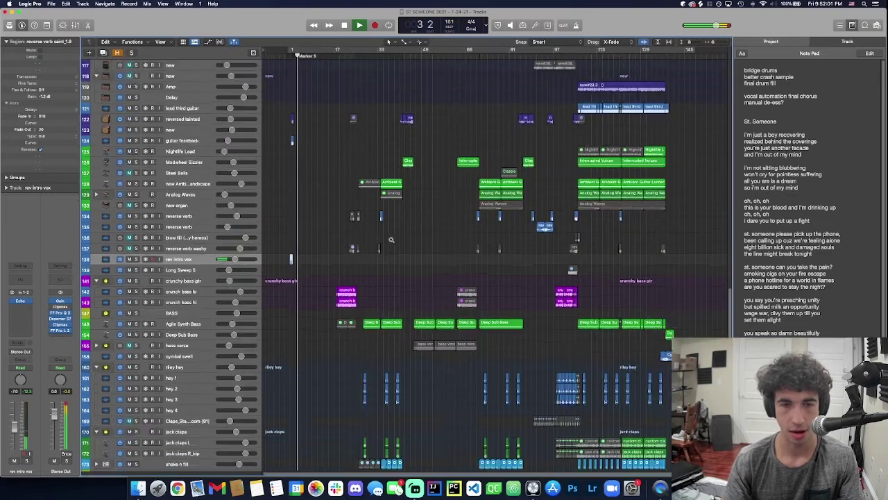
{"action": "key", "text": "space"}
{"action": "key", "text": "z"}
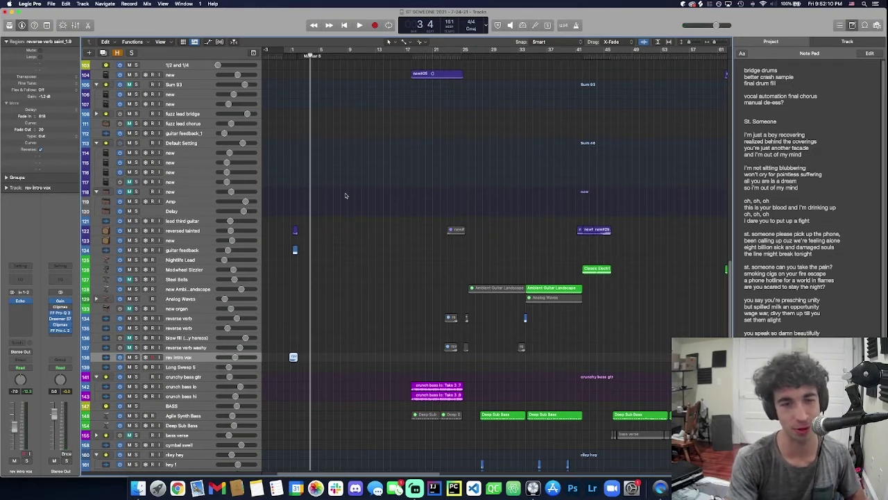
Step: Play the intro guitar track's long region soloed from bar 2, and stop playback
{"action": "scroll", "coordinate": [339, 196], "scroll_direction": "up", "scroll_amount": 12}
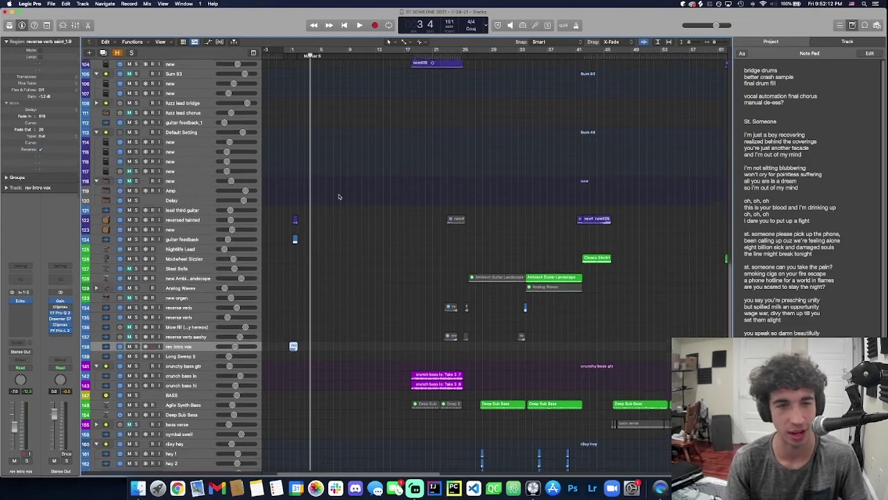
{"action": "scroll", "coordinate": [328, 172], "scroll_direction": "up", "scroll_amount": 20}
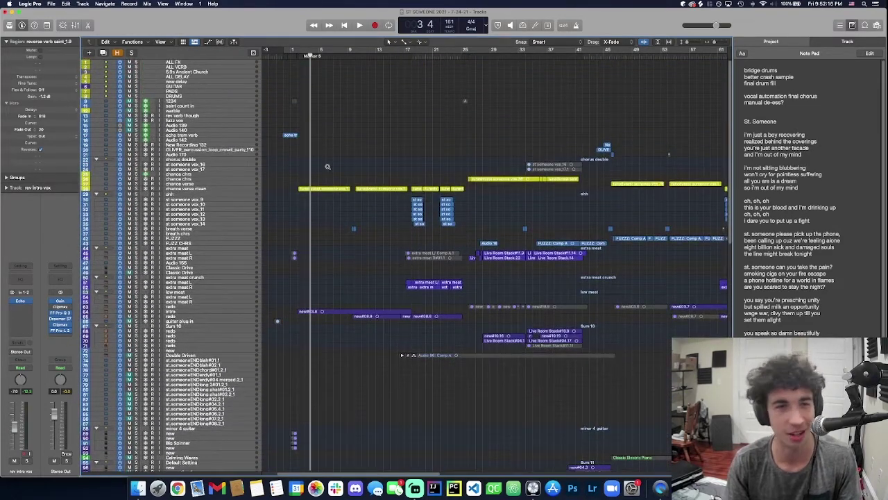
{"action": "scroll", "coordinate": [317, 191], "scroll_direction": "up", "scroll_amount": 6}
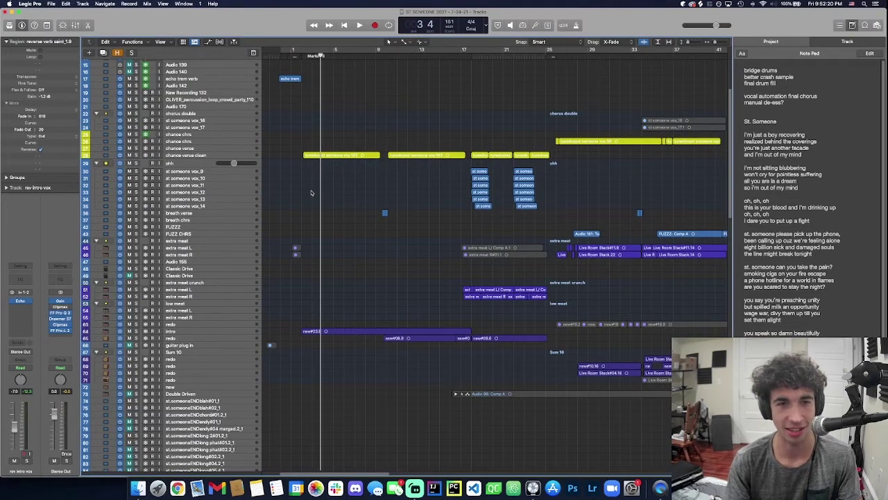
{"action": "scroll", "coordinate": [311, 193], "scroll_direction": "up", "scroll_amount": 5}
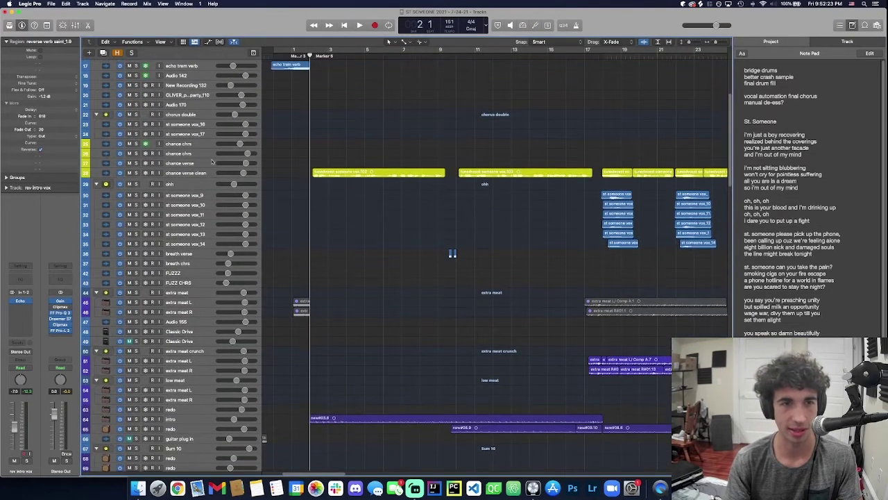
{"action": "left_click", "coordinate": [203, 173]}
{"action": "scroll", "coordinate": [306, 275], "scroll_direction": "down", "scroll_amount": 5}
{"action": "left_click", "coordinate": [306, 274]}
{"action": "key", "text": "space"}
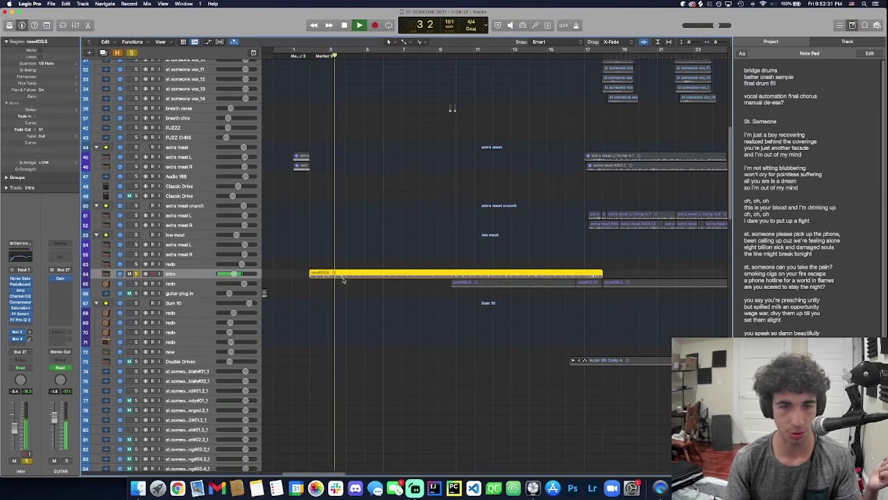
{"action": "scroll", "coordinate": [343, 274], "scroll_direction": "down", "scroll_amount": 5}
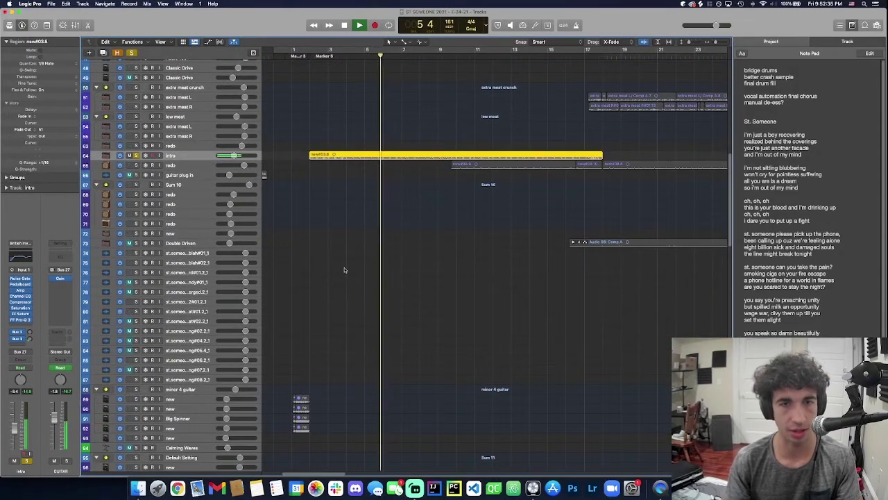
{"action": "scroll", "coordinate": [344, 270], "scroll_direction": "down", "scroll_amount": 8}
{"action": "scroll", "coordinate": [343, 270], "scroll_direction": "down", "scroll_amount": 15}
{"action": "key", "text": "space"}
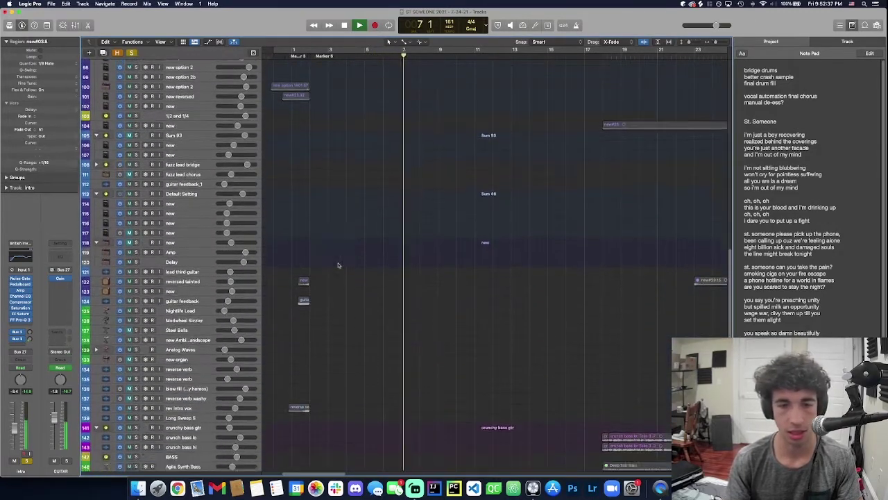
Step: Listen to the real drums stack soloed from bar 2, and clear its solo
{"action": "scroll", "coordinate": [329, 258], "scroll_direction": "down", "scroll_amount": 4}
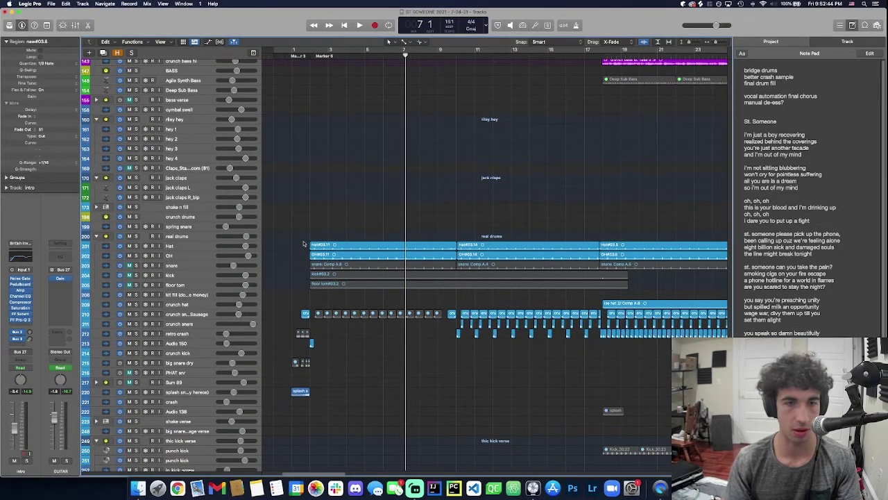
{"action": "scroll", "coordinate": [304, 244], "scroll_direction": "down", "scroll_amount": 1}
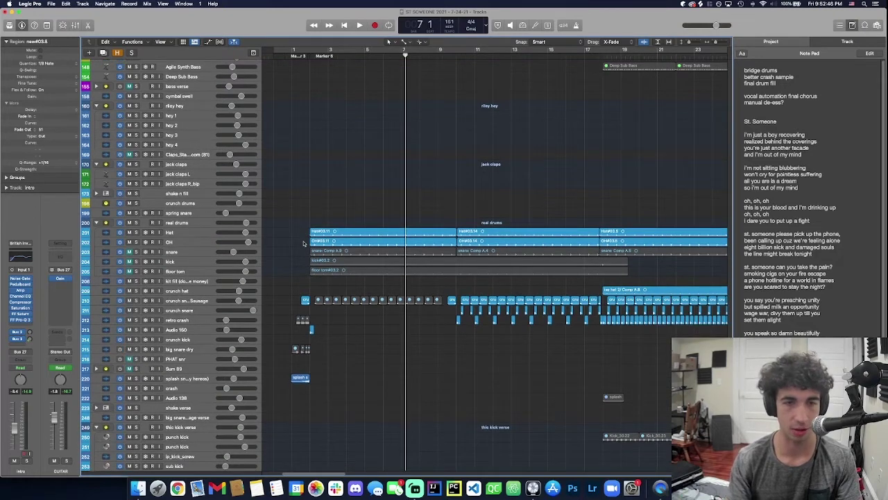
{"action": "left_click", "coordinate": [177, 223]}
{"action": "scroll", "coordinate": [308, 141], "scroll_direction": "down", "scroll_amount": 4}
{"action": "left_click", "coordinate": [308, 141]}
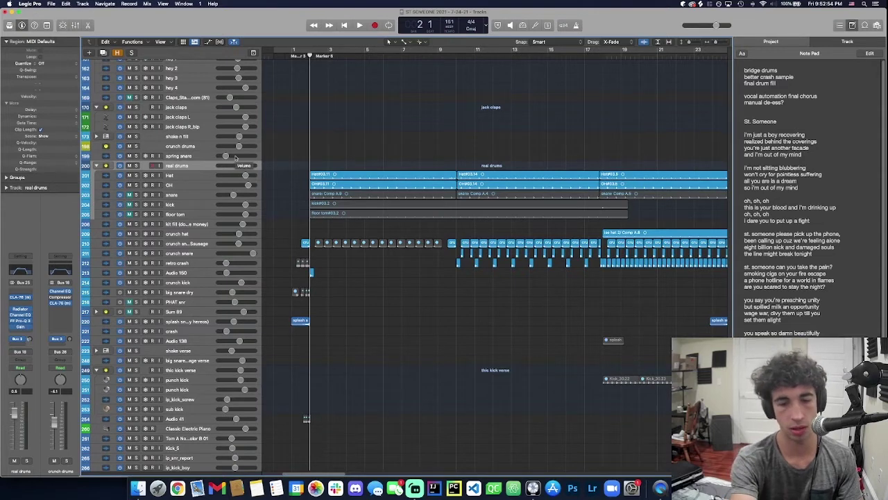
{"action": "key", "text": "s"}
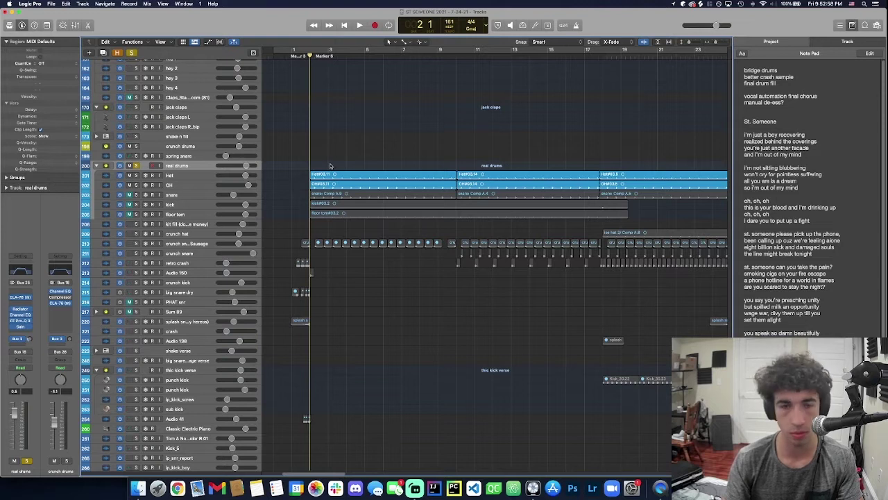
{"action": "key", "text": "space"}
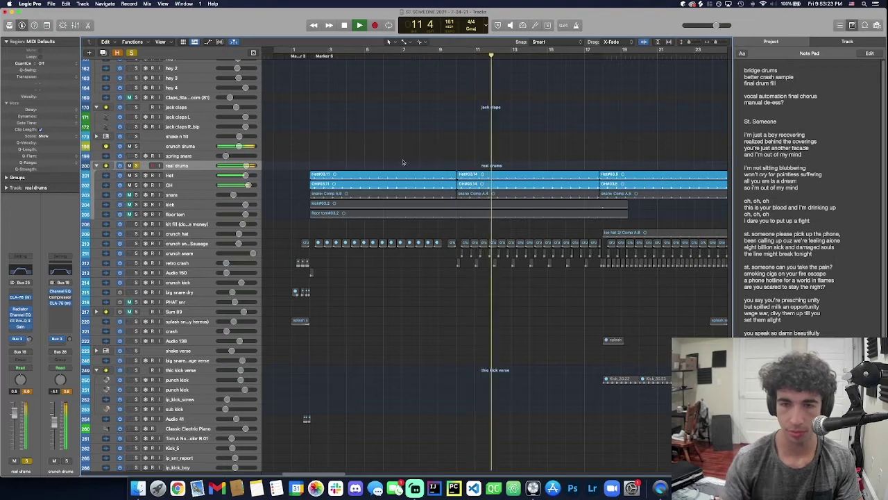
{"action": "key", "text": "s"}
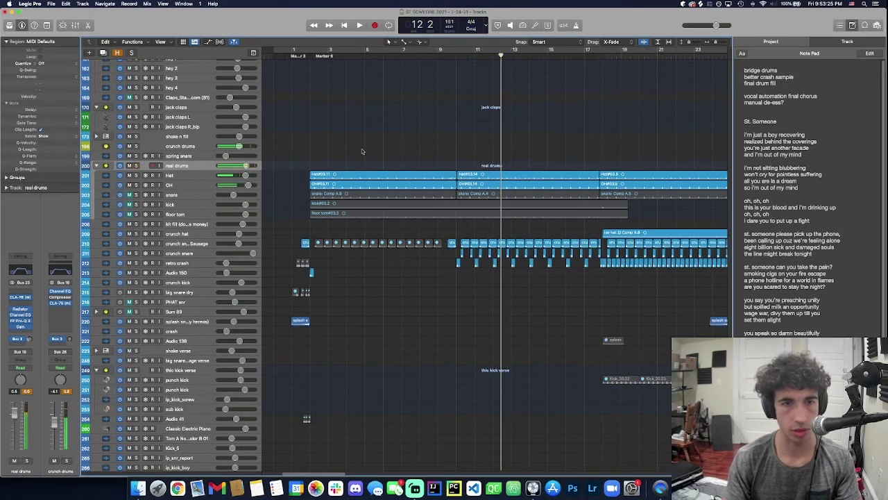
Step: Inspect the CLA-76 compressor and Radiator plug-in settings on the real drums stack during playback
{"action": "scroll", "coordinate": [314, 146], "scroll_direction": "down", "scroll_amount": 3}
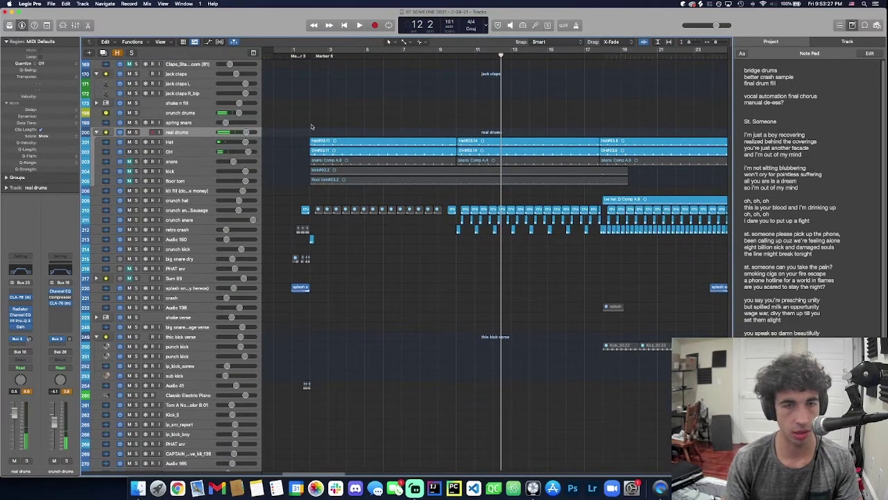
{"action": "scroll", "coordinate": [317, 165], "scroll_direction": "down", "scroll_amount": 7}
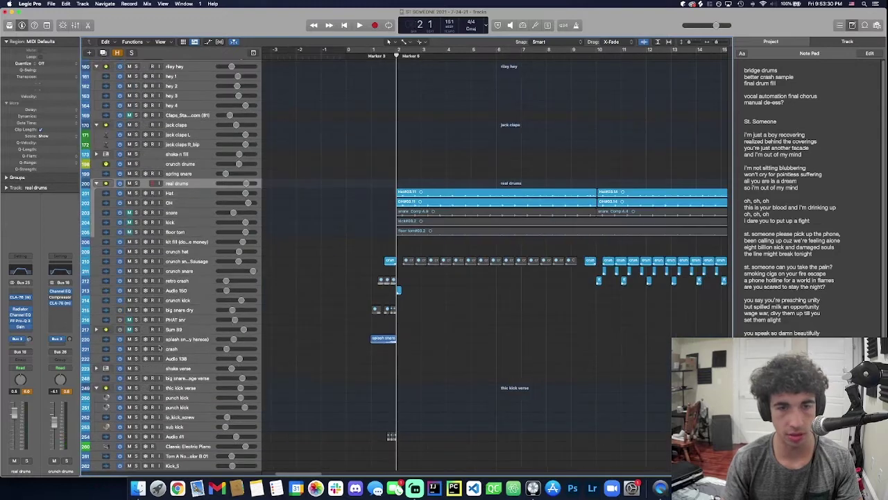
{"action": "scroll", "coordinate": [316, 251], "scroll_direction": "up", "scroll_amount": 4}
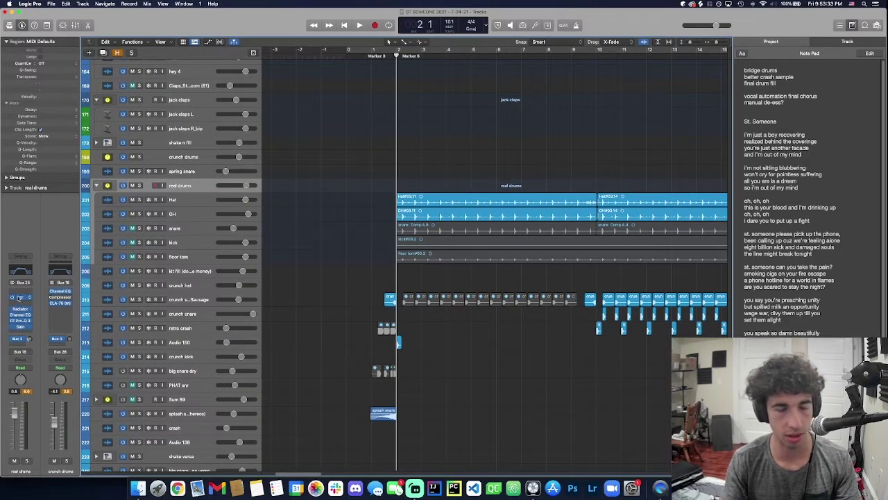
{"action": "left_click", "coordinate": [20, 297]}
{"action": "key", "text": "space"}
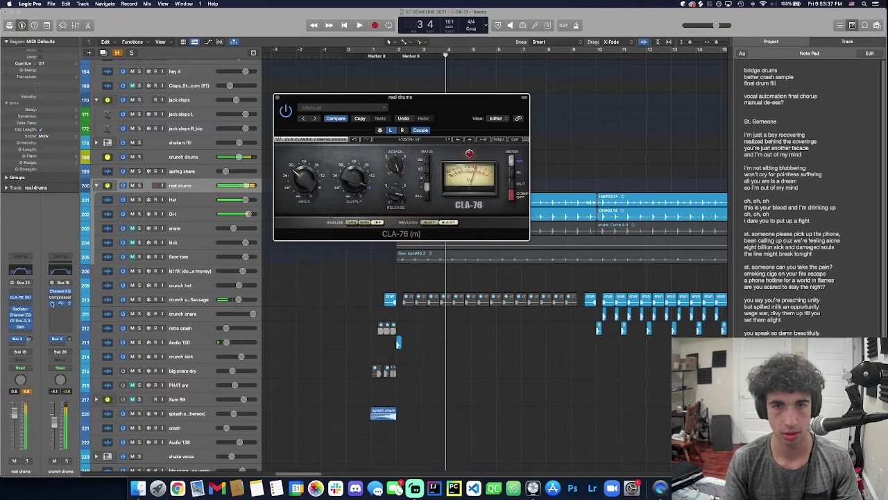
{"action": "left_click", "coordinate": [20, 309]}
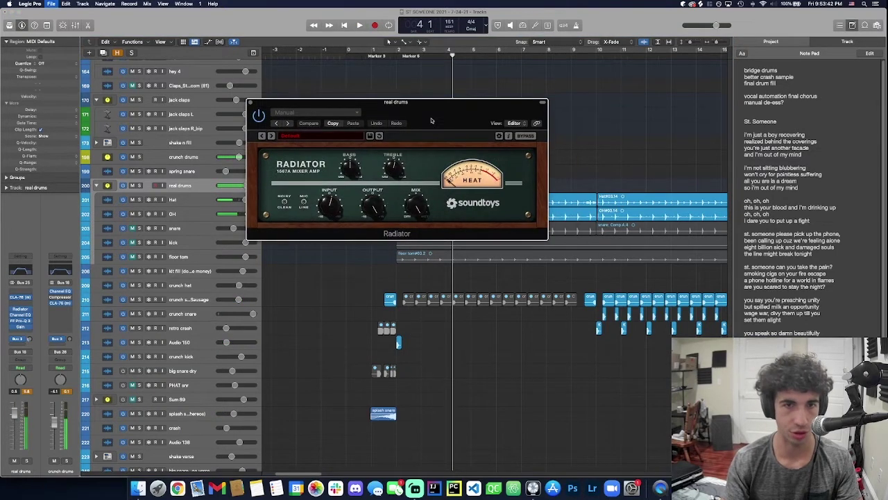
{"action": "key", "text": "super+w"}
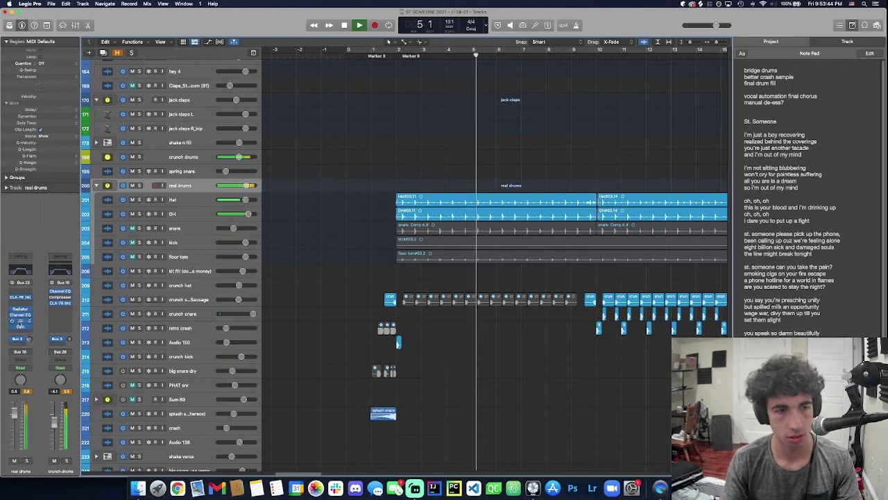
Step: Inspect the Channel EQ and FF Pro-Q 3 curves on the real drums stack, with the drums playing for the Pro-Q 3
{"action": "key", "text": "space"}
{"action": "left_click", "coordinate": [20, 315]}
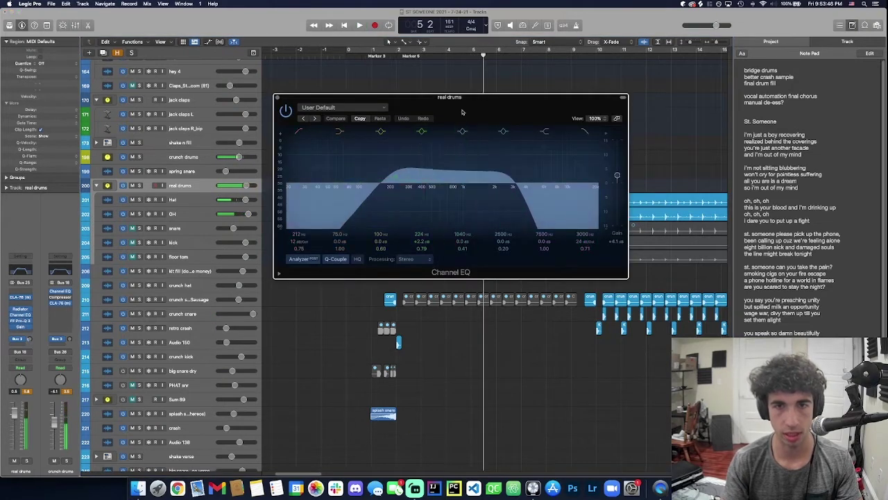
{"action": "left_click_drag", "start_coordinate": [463, 112], "coordinate": [454, 118]}
{"action": "key", "text": "super+w"}
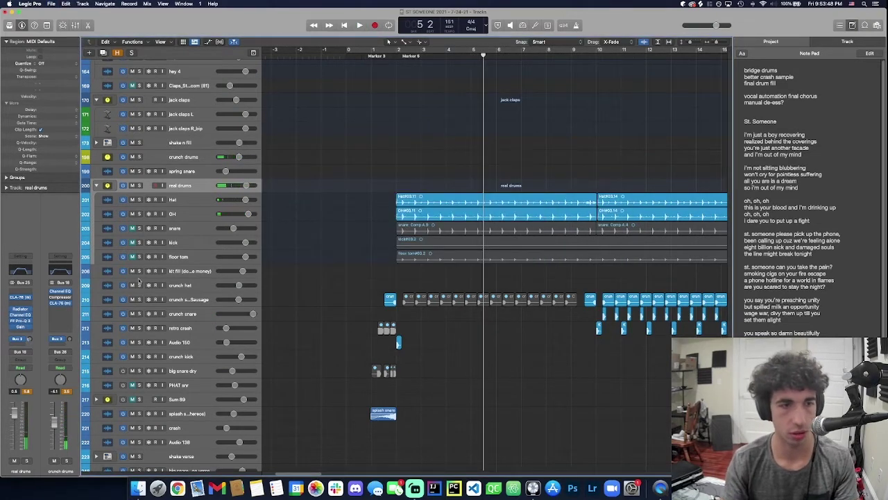
{"action": "key", "text": "space"}
{"action": "left_click", "coordinate": [20, 320]}
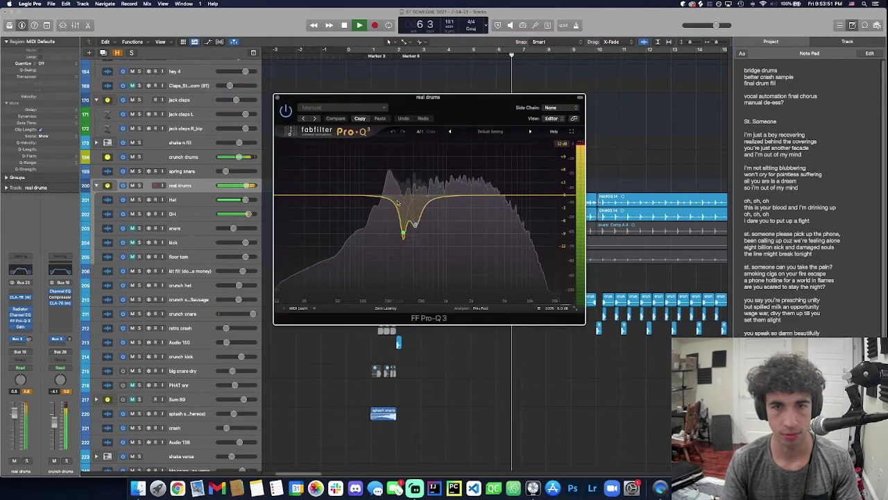
Step: Close the FF Pro-Q 3 window and play the full mix from about bar 4 to bar 9, reviewing the drum regions
{"action": "key", "text": "space"}
{"action": "key", "text": "super+w"}
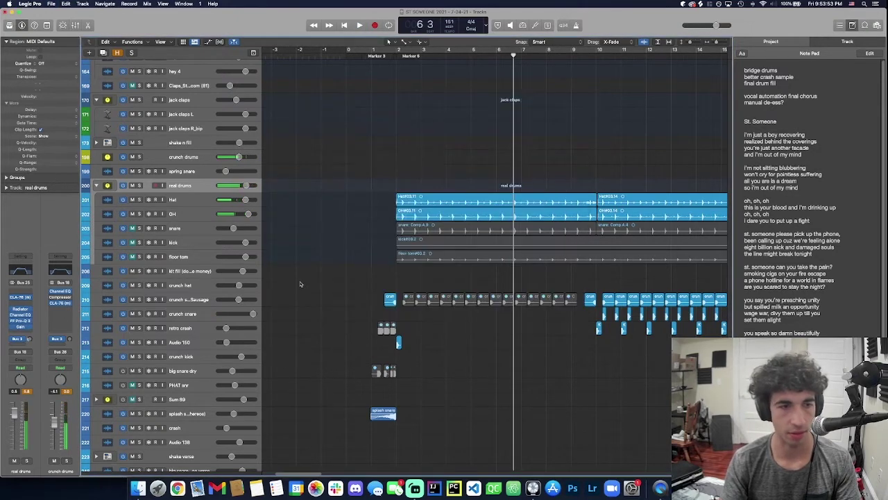
{"action": "key", "text": "space"}
{"action": "key", "text": "super+Left"}
{"action": "key", "text": "super+Up"}
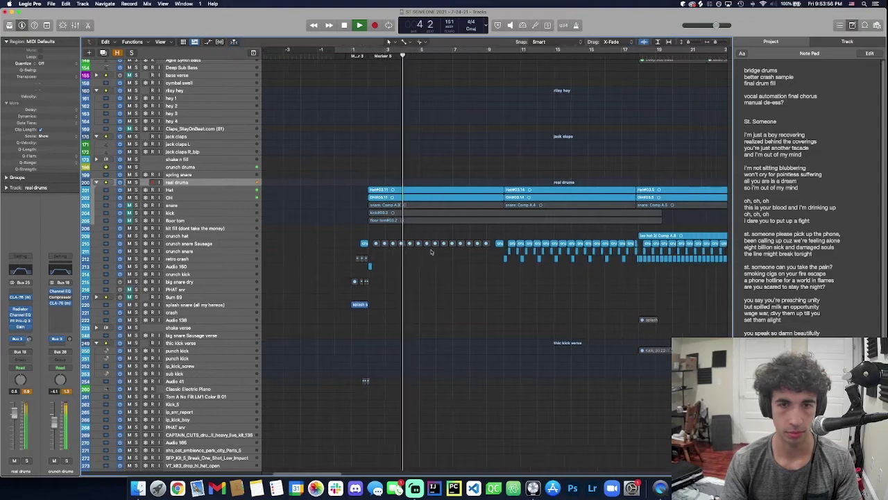
{"action": "scroll", "coordinate": [430, 252], "scroll_direction": "right", "scroll_amount": 3}
{"action": "key", "text": "super+Down"}
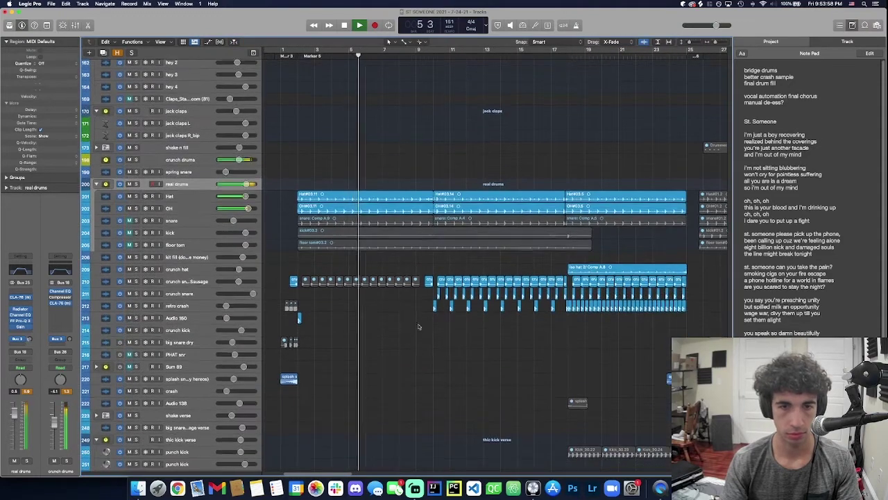
{"action": "scroll", "coordinate": [419, 326], "scroll_direction": "down", "scroll_amount": 3}
{"action": "scroll", "coordinate": [409, 333], "scroll_direction": "up", "scroll_amount": 6}
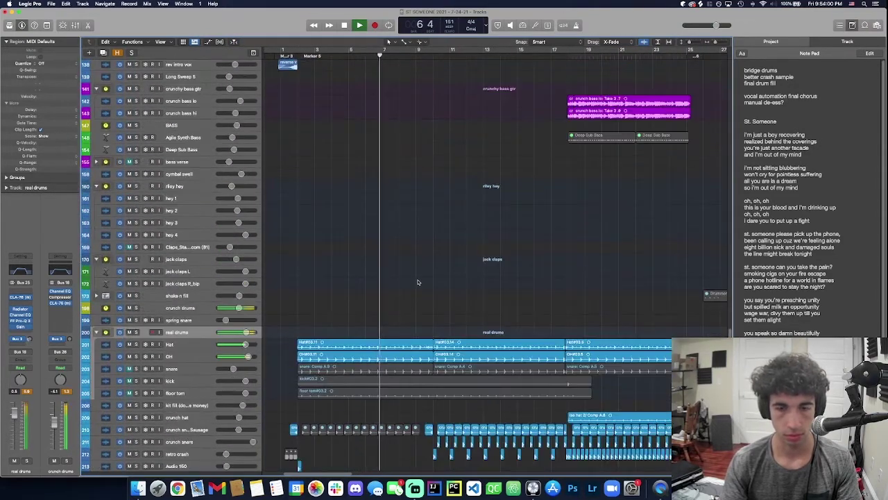
{"action": "key", "text": "space"}
{"action": "scroll", "coordinate": [447, 331], "scroll_direction": "down", "scroll_amount": 3}
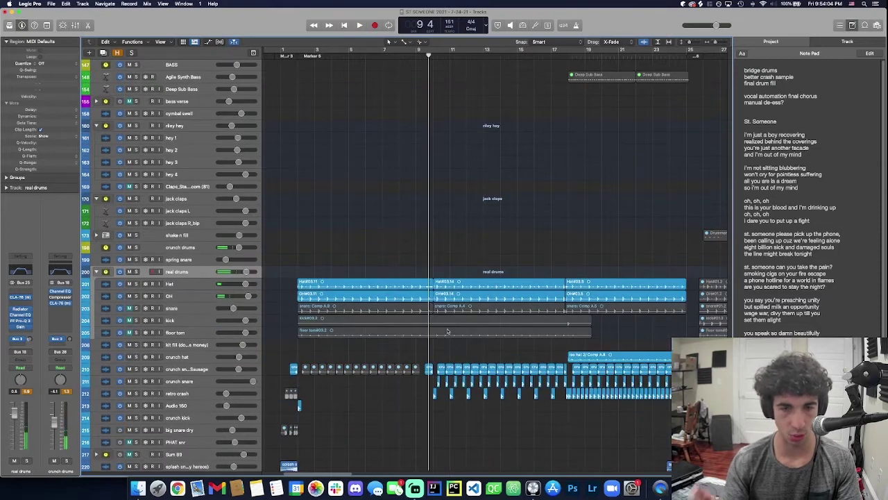
Step: Listen to the crunch snare Sausage, crunch snare and retro crash tracks in solo, add the real drums stack, and clear all solos
{"action": "left_click", "coordinate": [195, 369]}
{"action": "left_click", "coordinate": [196, 382]}
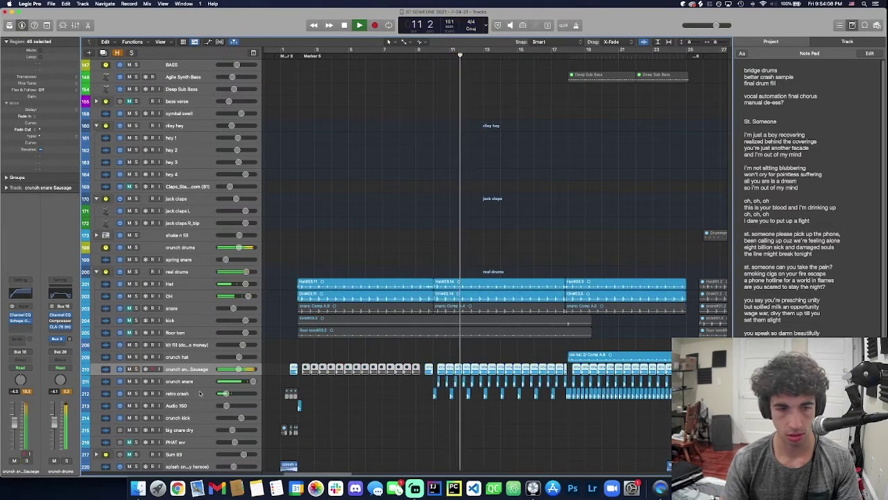
{"action": "left_click", "coordinate": [194, 370]}
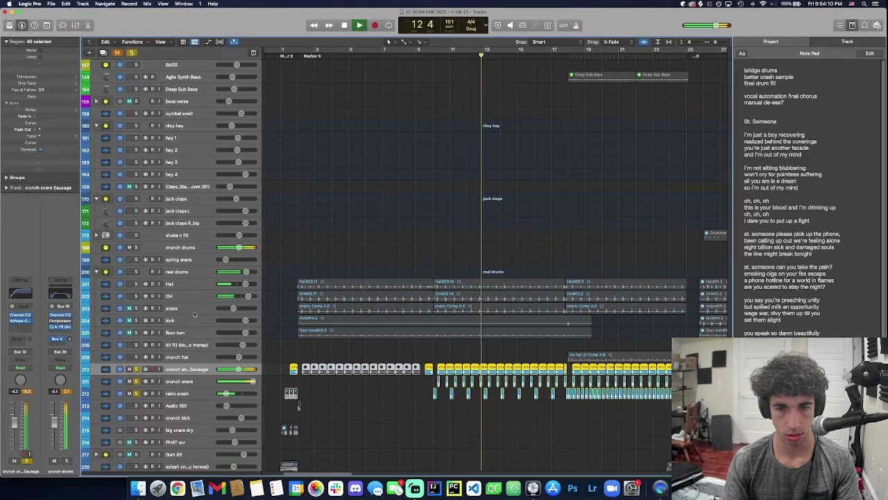
{"action": "left_click", "coordinate": [181, 276]}
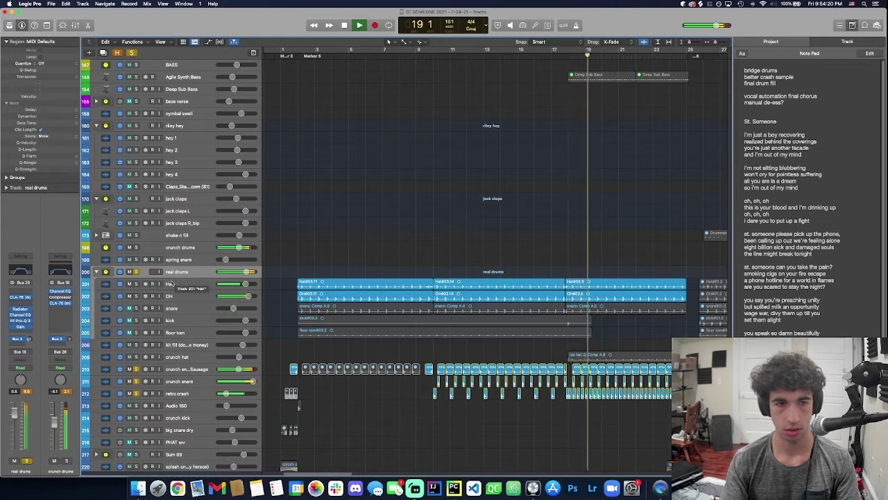
{"action": "key", "text": "space"}
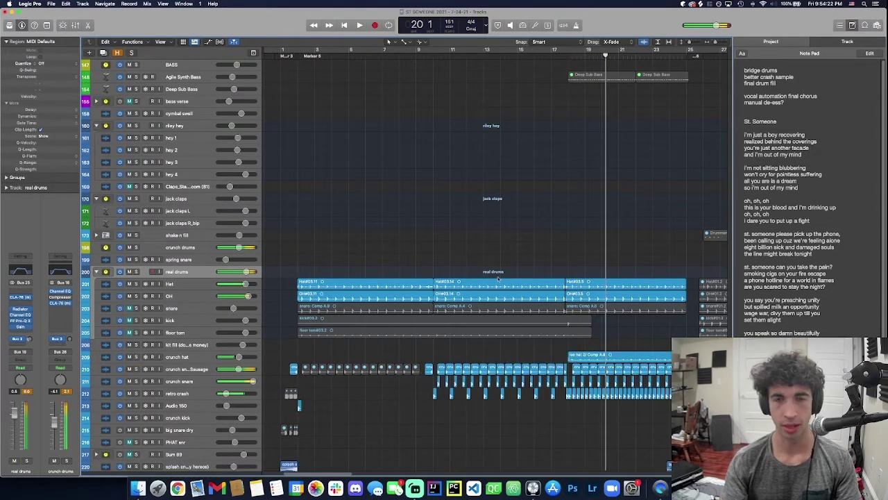
Step: Listen to the clean verse vocal track in solo from bar 2
{"action": "scroll", "coordinate": [478, 278], "scroll_direction": "up", "scroll_amount": 10}
{"action": "scroll", "coordinate": [479, 278], "scroll_direction": "left", "scroll_amount": 5}
{"action": "scroll", "coordinate": [479, 278], "scroll_direction": "up", "scroll_amount": 15}
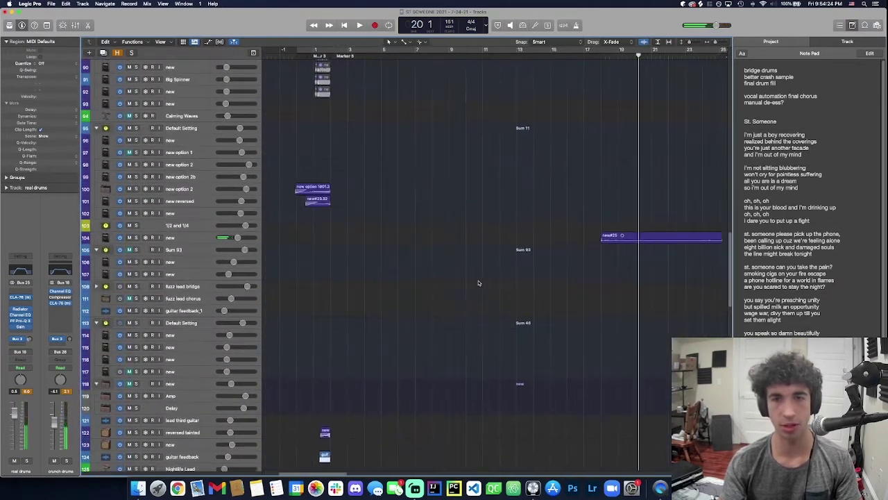
{"action": "scroll", "coordinate": [422, 284], "scroll_direction": "right", "scroll_amount": 4}
{"action": "scroll", "coordinate": [402, 289], "scroll_direction": "up", "scroll_amount": 8}
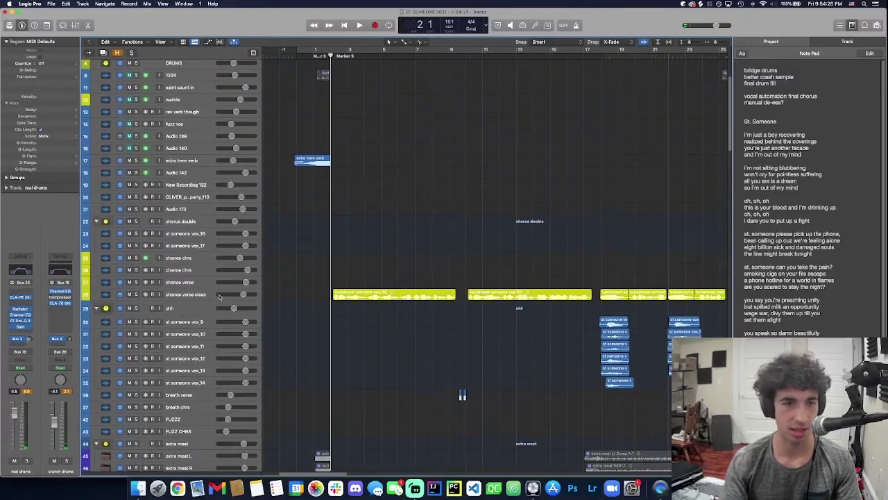
{"action": "left_click", "coordinate": [186, 295]}
{"action": "key", "text": "s"}
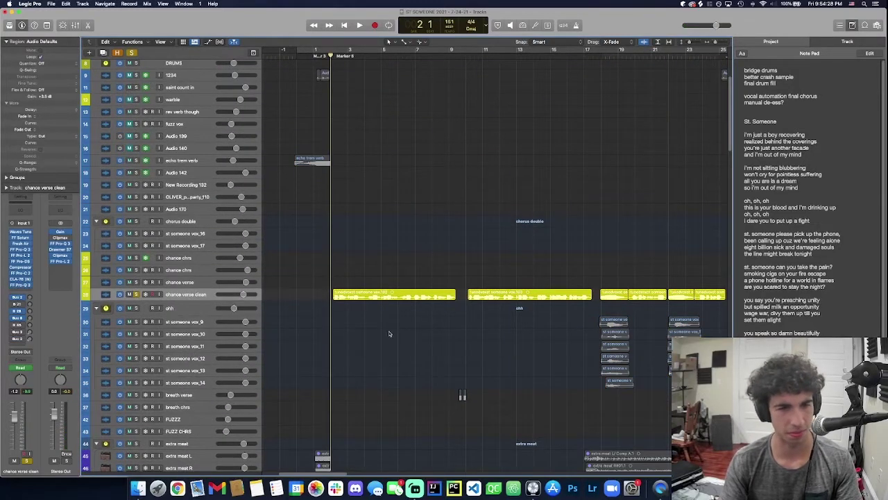
{"action": "key", "text": "space"}
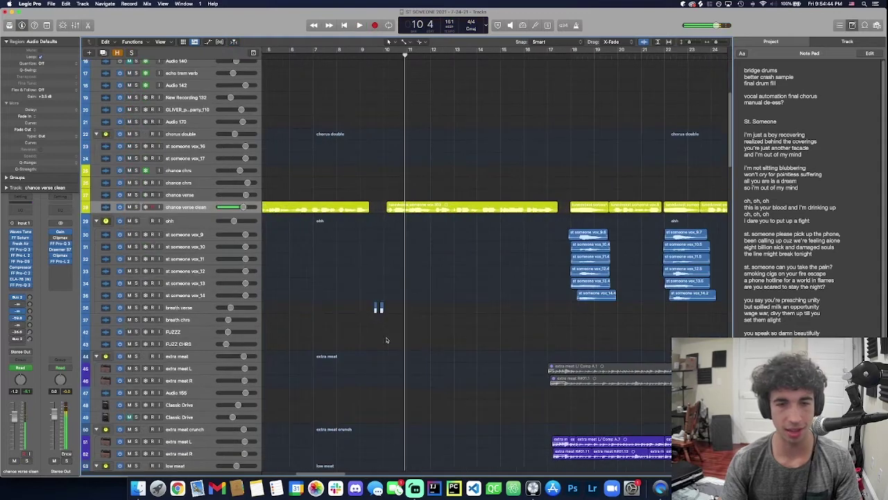
Step: Listen to the breath verse track in solo across the vocal gap before bar 10, and stop playback
{"action": "key", "text": "comma"}
{"action": "key", "text": "comma"}
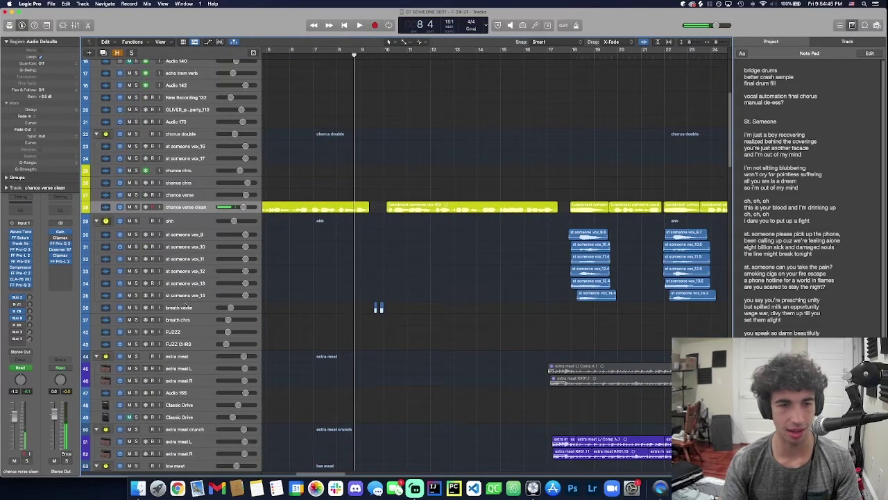
{"action": "left_click", "coordinate": [185, 306]}
{"action": "scroll", "coordinate": [377, 320], "scroll_direction": "up", "scroll_amount": 3}
{"action": "key", "text": "space"}
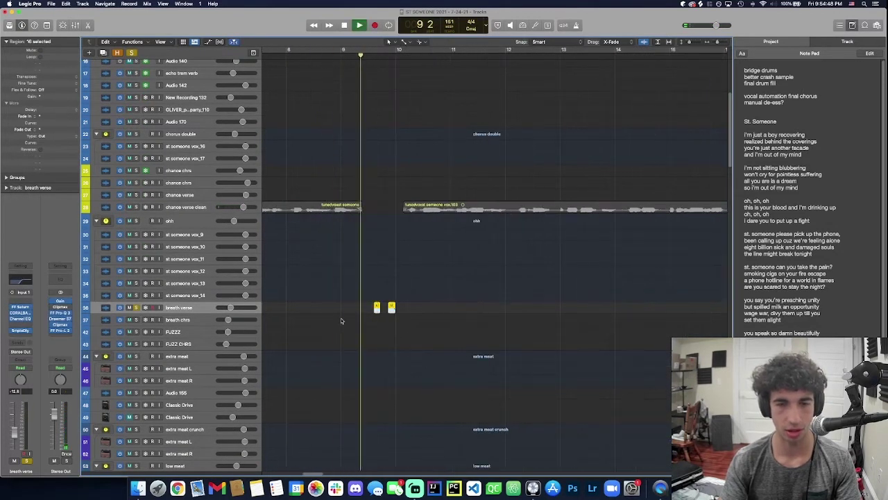
{"action": "key", "text": "space"}
{"action": "left_click", "coordinate": [352, 322], "text": "ctrl+alt"}
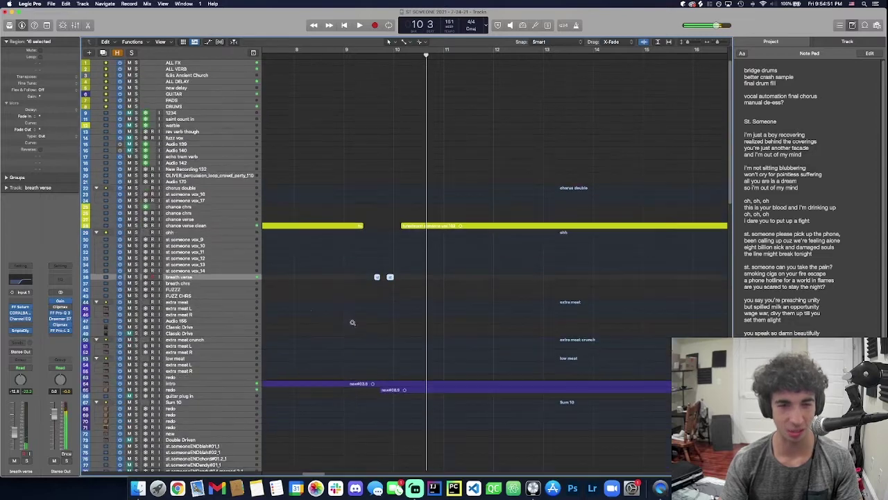
Step: Inspect the breath verse track's insert plug-ins, including Sample Delay, and play the breaths unsoloed from bar 9
{"action": "key", "text": "s"}
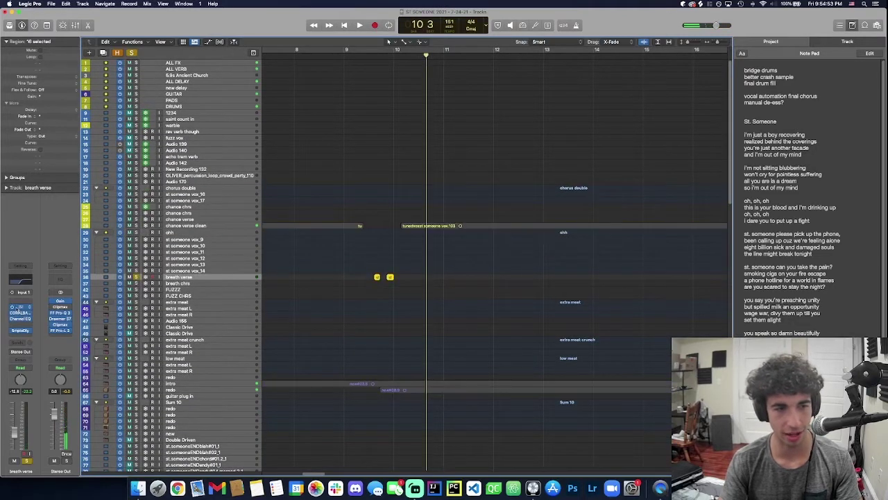
{"action": "left_click", "coordinate": [21, 313]}
{"action": "left_click", "coordinate": [285, 103]}
{"action": "key", "text": "s"}
{"action": "key", "text": "comma"}
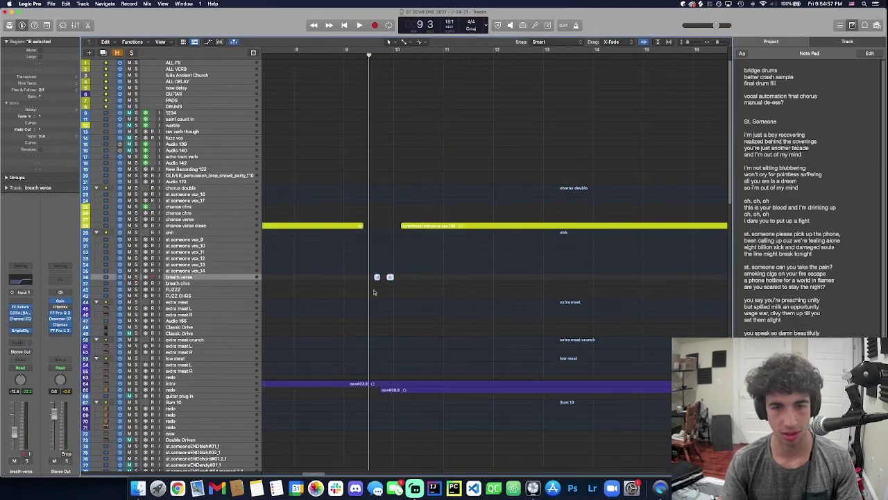
{"action": "left_click", "coordinate": [23, 331]}
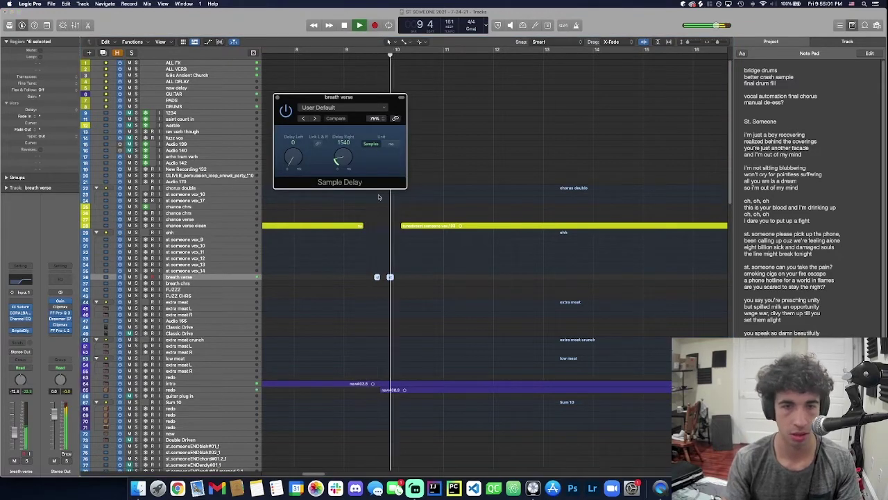
Step: Listen to the redo guitar track in solo from about bar 10, adding the intro guitar track to the solo
{"action": "left_click", "coordinate": [189, 389]}
{"action": "key", "text": "z"}
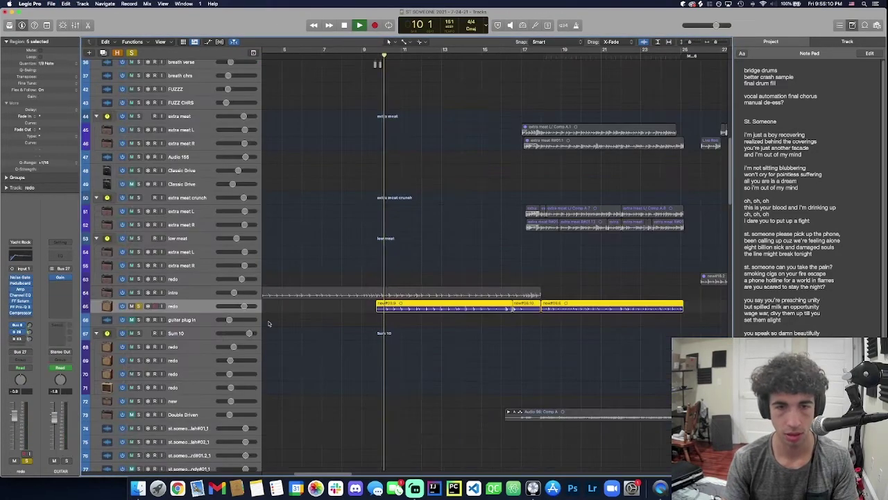
{"action": "left_click", "coordinate": [189, 297]}
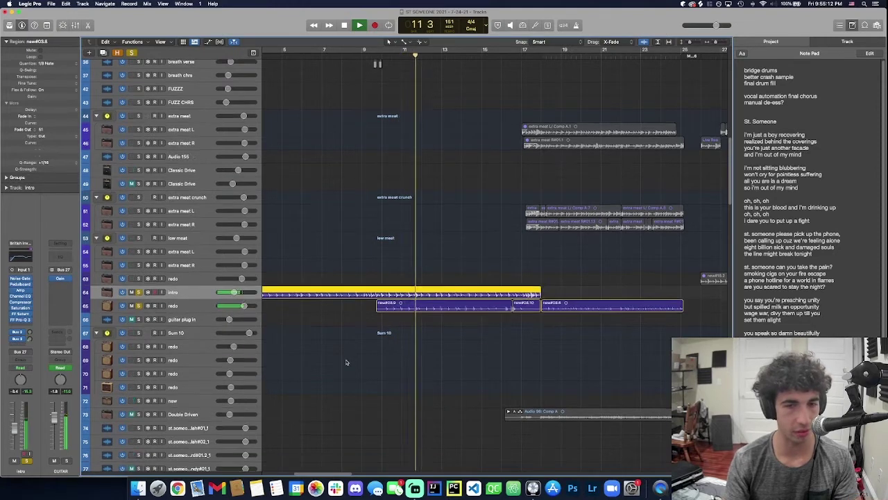
{"action": "scroll", "coordinate": [342, 342], "scroll_direction": "down", "scroll_amount": 3}
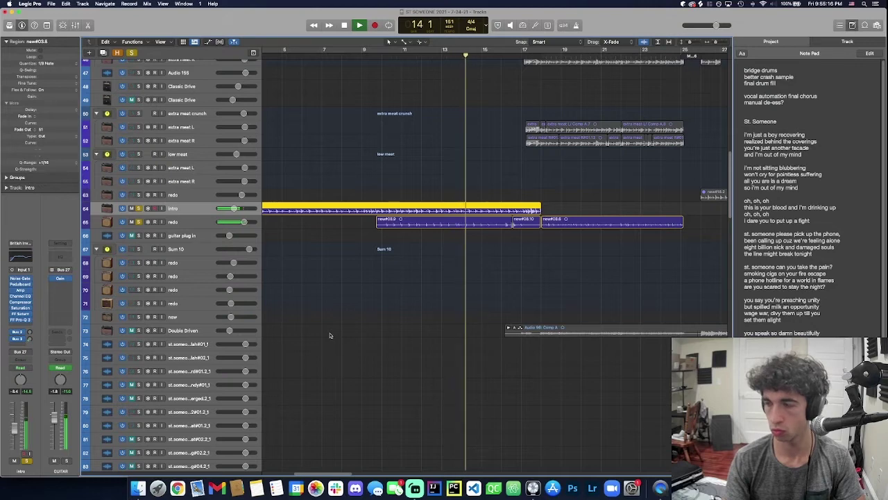
{"action": "scroll", "coordinate": [397, 301], "scroll_direction": "right", "scroll_amount": 5}
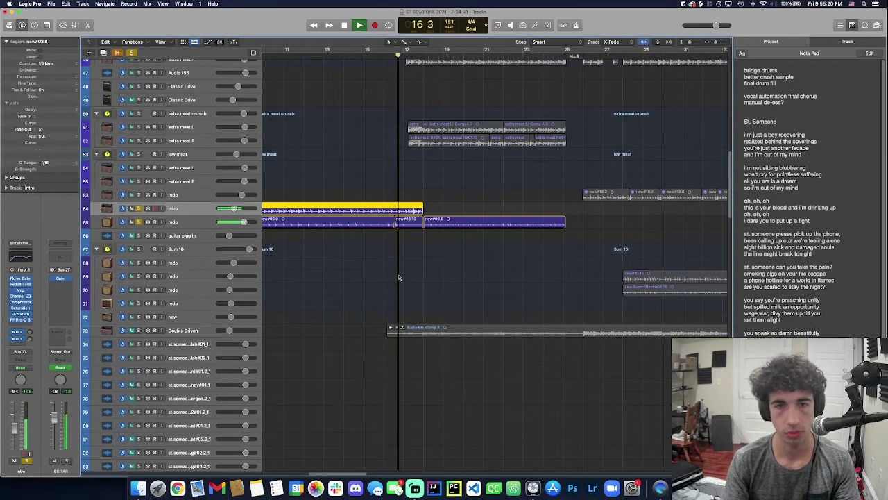
Step: Clear the guitar solos and play the full mix from about bar 15 to bar 20, reviewing the backing vocals and extra meat guitars
{"action": "left_click", "coordinate": [199, 222]}
{"action": "scroll", "coordinate": [309, 239], "scroll_direction": "up", "scroll_amount": 3}
{"action": "key", "text": "space"}
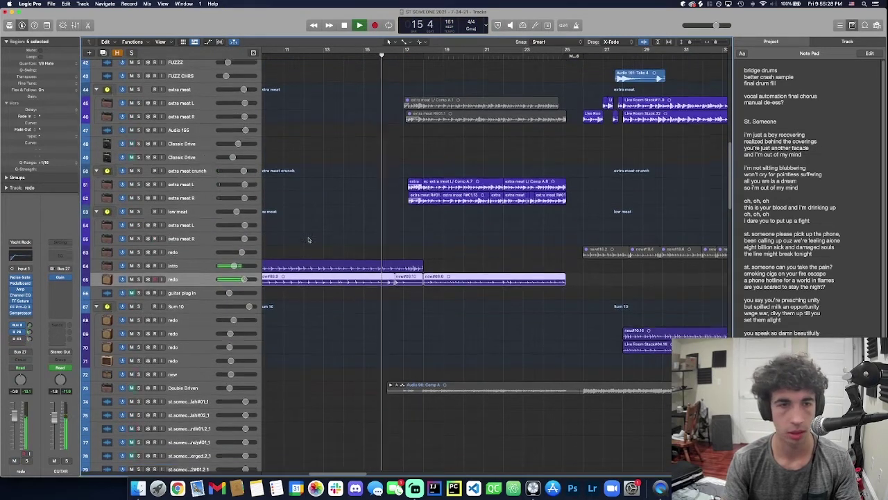
{"action": "scroll", "coordinate": [309, 239], "scroll_direction": "up", "scroll_amount": 3}
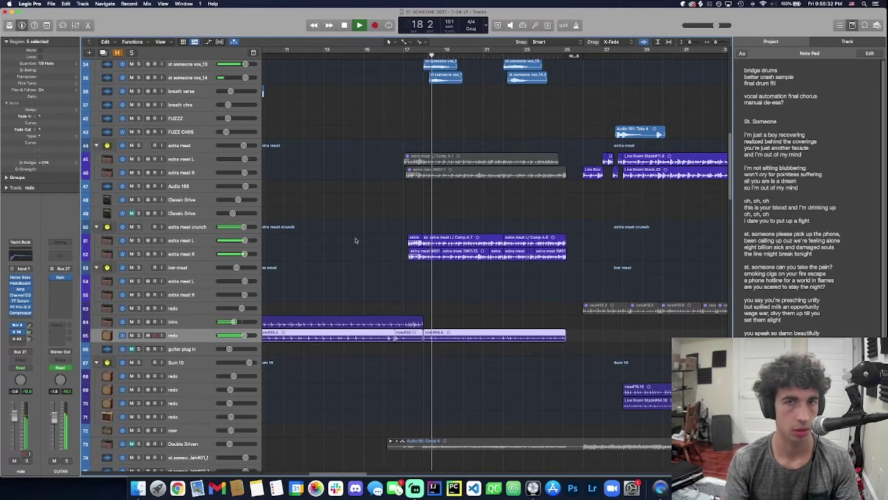
{"action": "scroll", "coordinate": [356, 240], "scroll_direction": "up", "scroll_amount": 5}
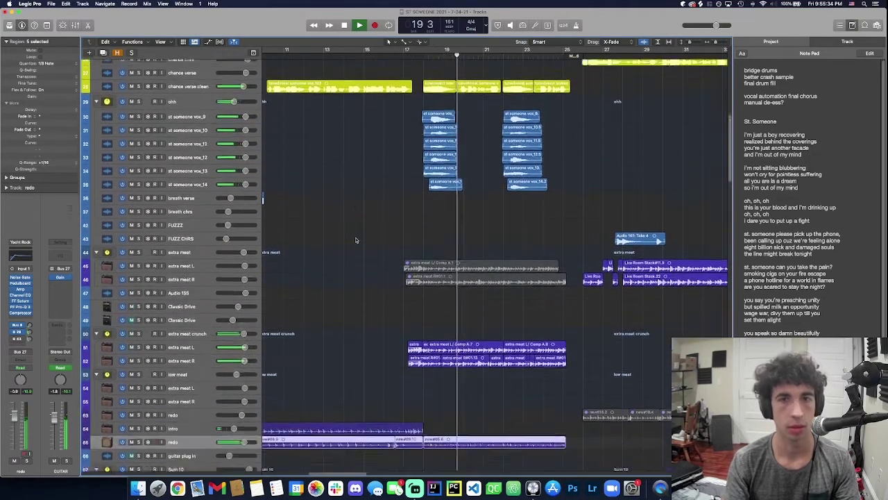
{"action": "scroll", "coordinate": [356, 240], "scroll_direction": "down", "scroll_amount": 2}
{"action": "scroll", "coordinate": [356, 240], "scroll_direction": "right", "scroll_amount": 2}
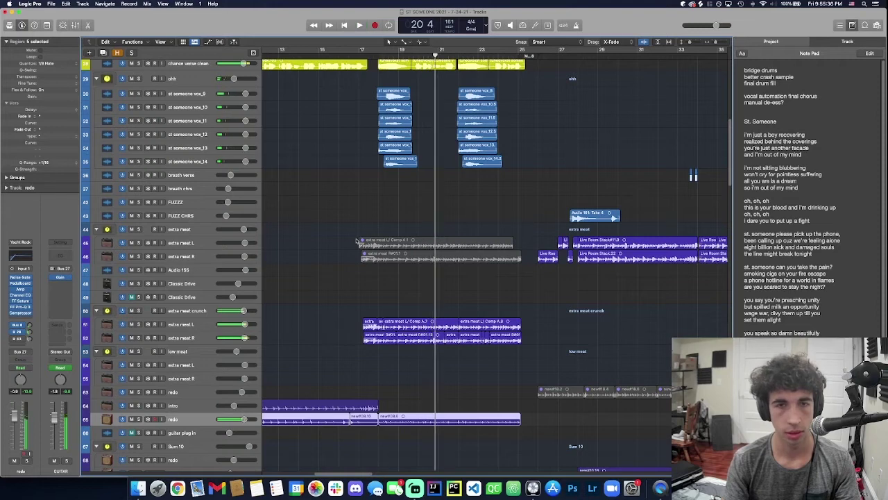
{"action": "scroll", "coordinate": [357, 241], "scroll_direction": "down", "scroll_amount": 4}
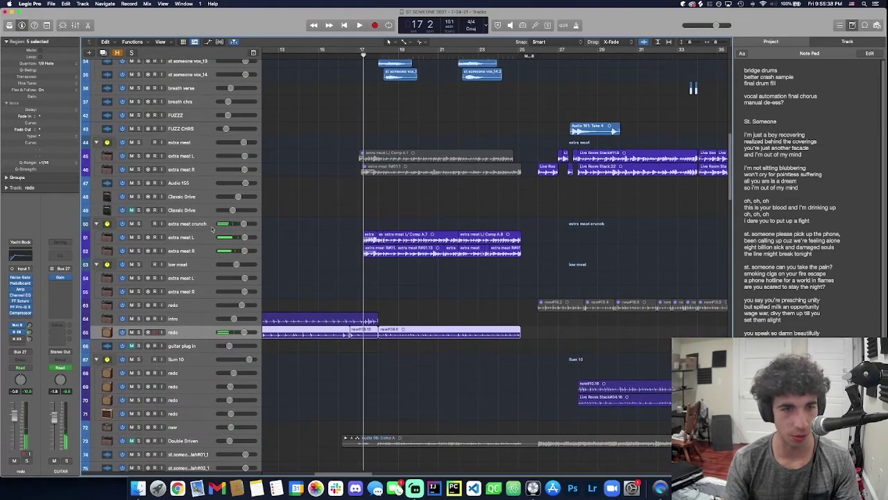
Step: Play the extra meat crunch stack soloed from bar 17 to about bar 24, and stop playback
{"action": "left_click", "coordinate": [213, 230]}
{"action": "key", "text": "ctrl+s"}
{"action": "key", "text": "space"}
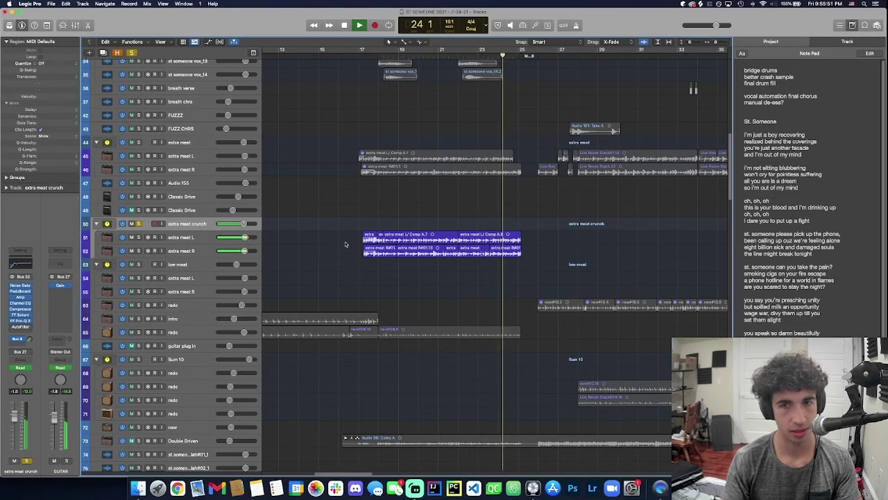
{"action": "key", "text": "space"}
Step: Show track automation and examine the extra meat crunch stack's AutoFilter cutoff and its left and right tracks' pan curves
{"action": "key", "text": "super+Down"}
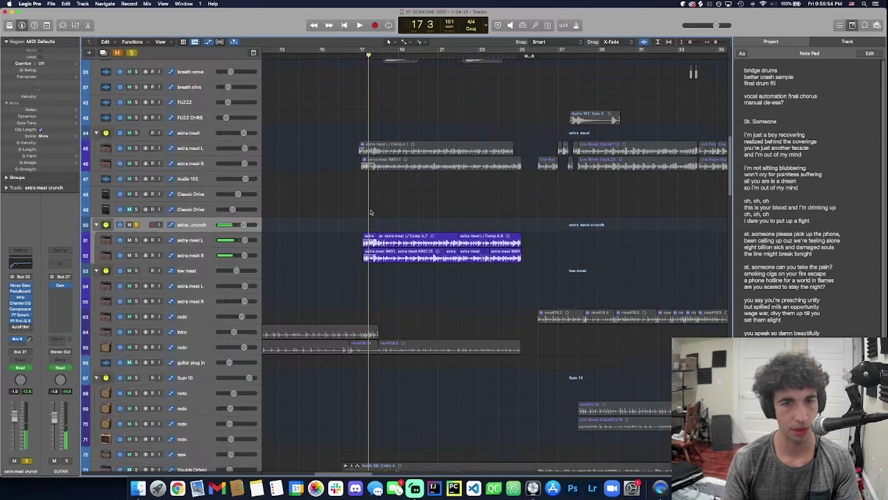
{"action": "key", "text": "a"}
{"action": "key", "text": "super+Right"}
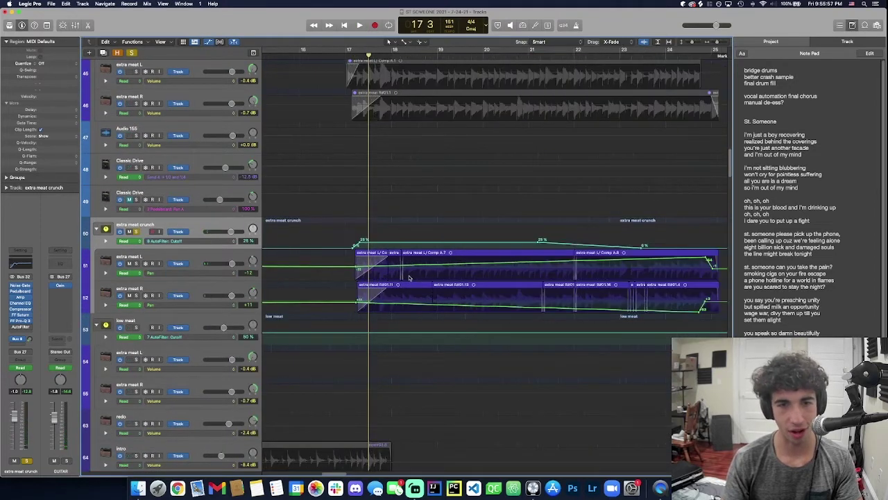
{"action": "key", "text": "super+Down"}
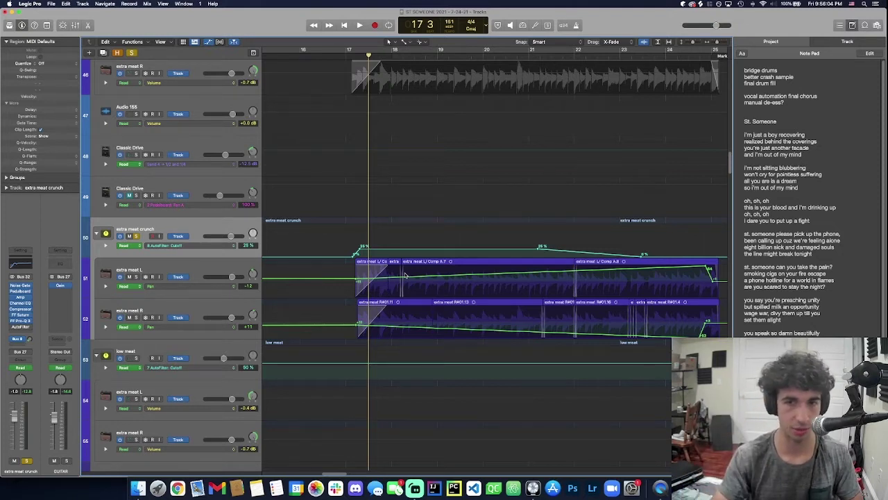
{"action": "key", "text": "space"}
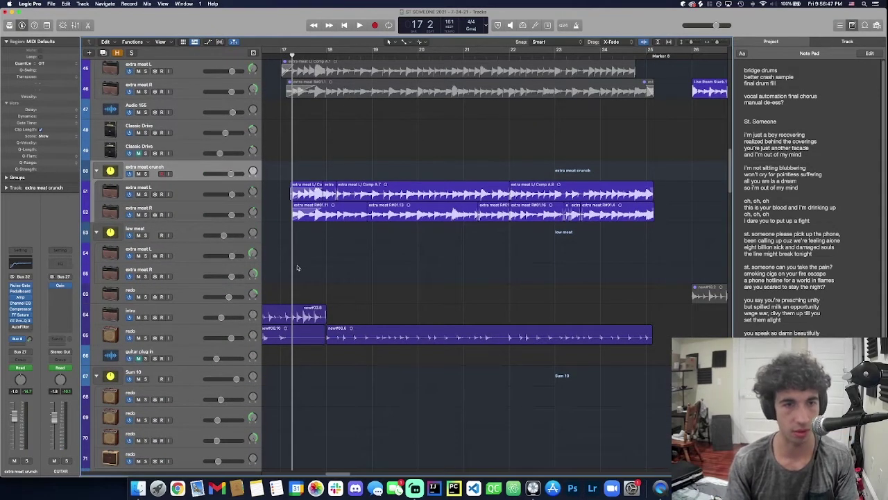
Step: Select the guitar track that starts at bar 18, below the 1/2 and 1/4 bus, and play it through to about bar 25
{"action": "scroll", "coordinate": [298, 269], "scroll_direction": "down", "scroll_amount": 5}
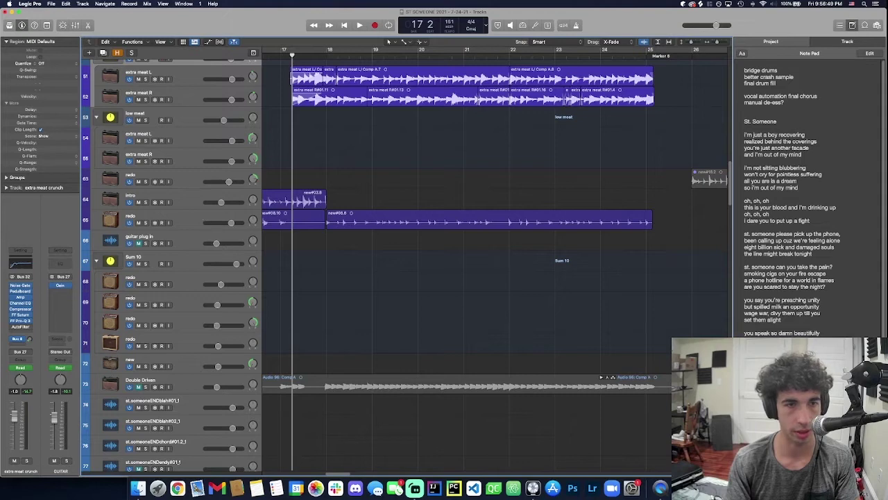
{"action": "scroll", "coordinate": [353, 262], "scroll_direction": "down", "scroll_amount": 20}
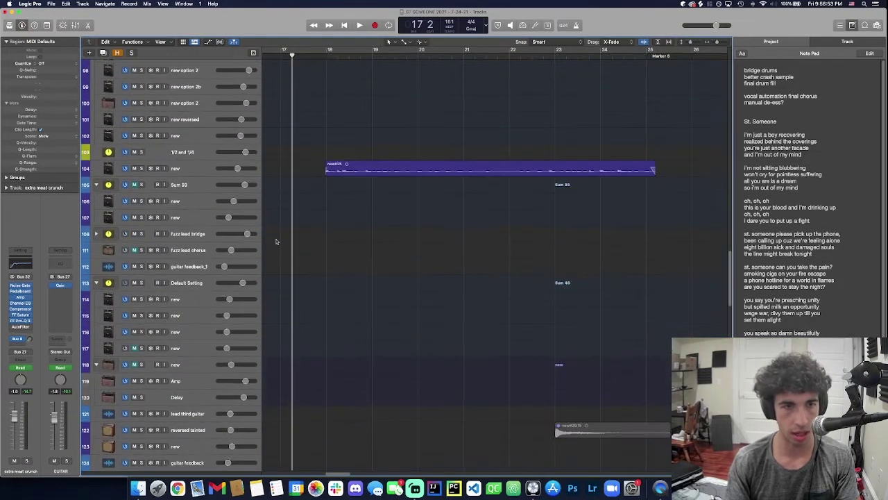
{"action": "left_click", "coordinate": [182, 165]}
{"action": "key", "text": "space"}
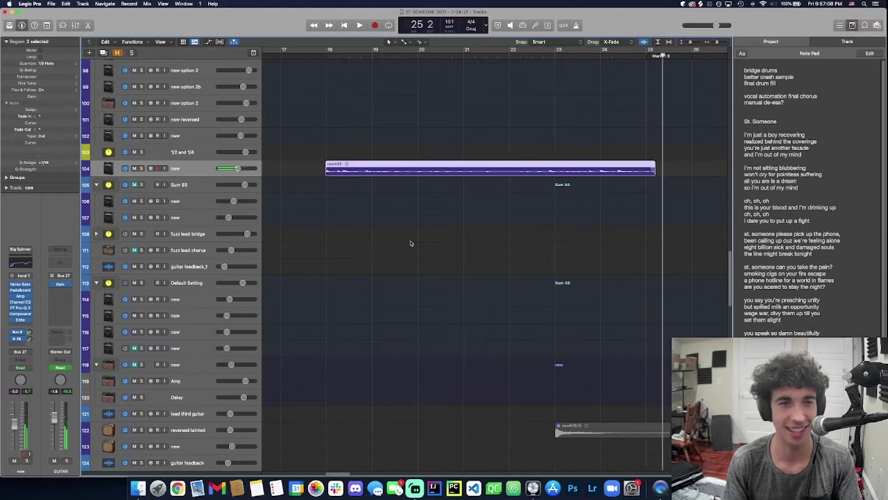
Step: Find the crunchy bass gtr stack and play its crunch bass hi track in solo from bar 18 to about bar 22
{"action": "left_click", "coordinate": [341, 301]}
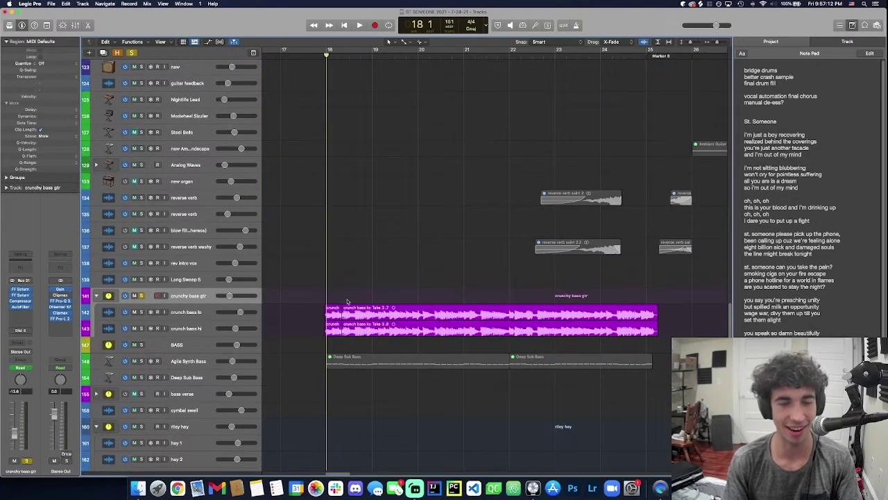
{"action": "key", "text": "z"}
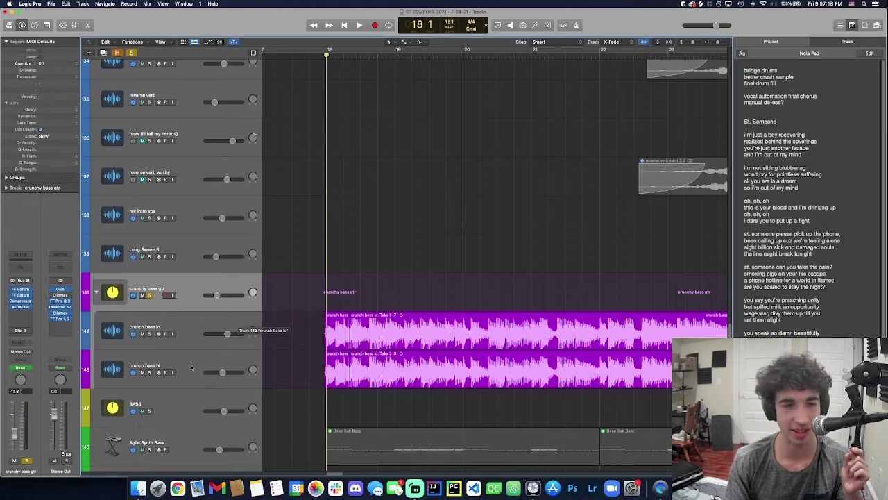
{"action": "left_click", "coordinate": [191, 368]}
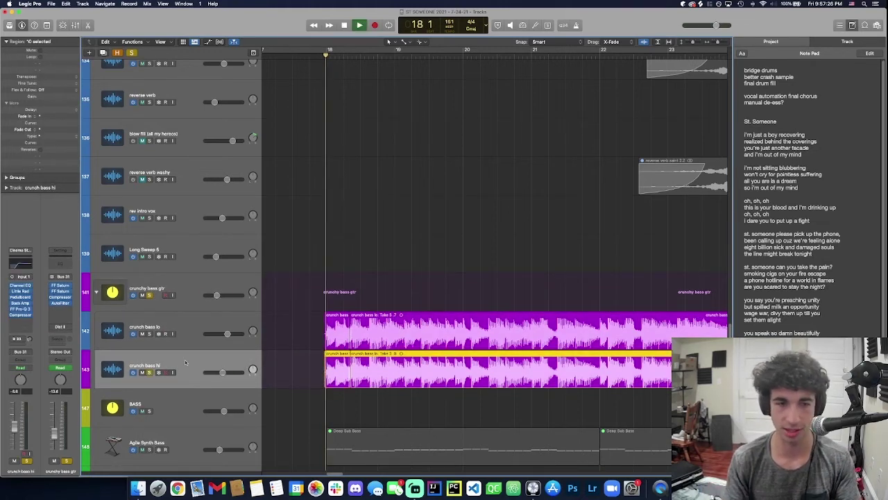
{"action": "key", "text": "m"}
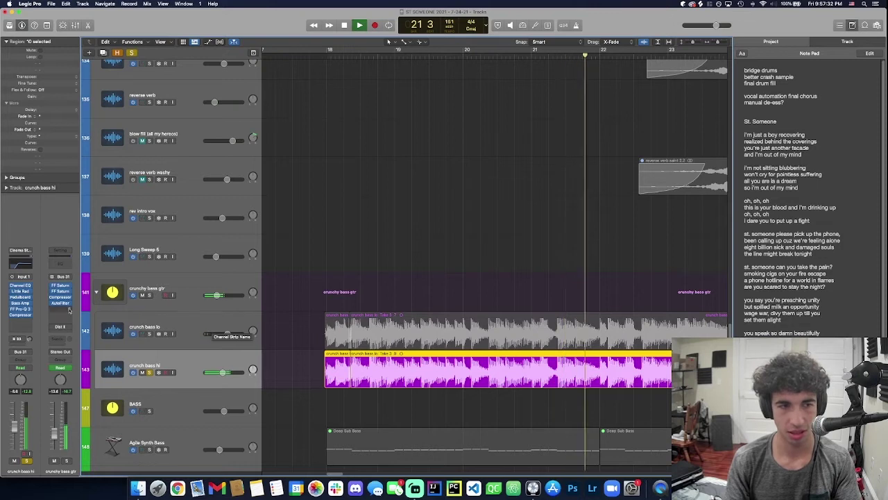
{"action": "key", "text": "m"}
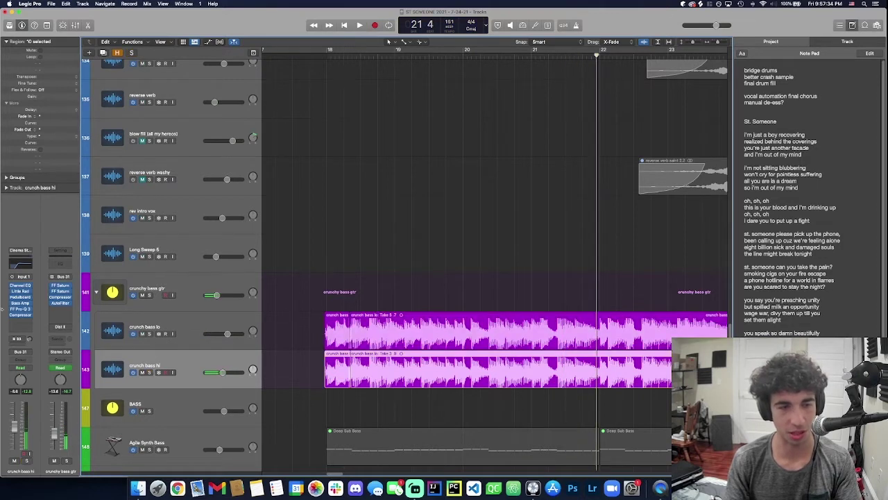
Step: Play the crunch bass lo track in solo, switch the solo to the whole crunchy bass gtr stack, and stop around bar 23
{"action": "left_click", "coordinate": [189, 331]}
{"action": "key", "text": "s"}
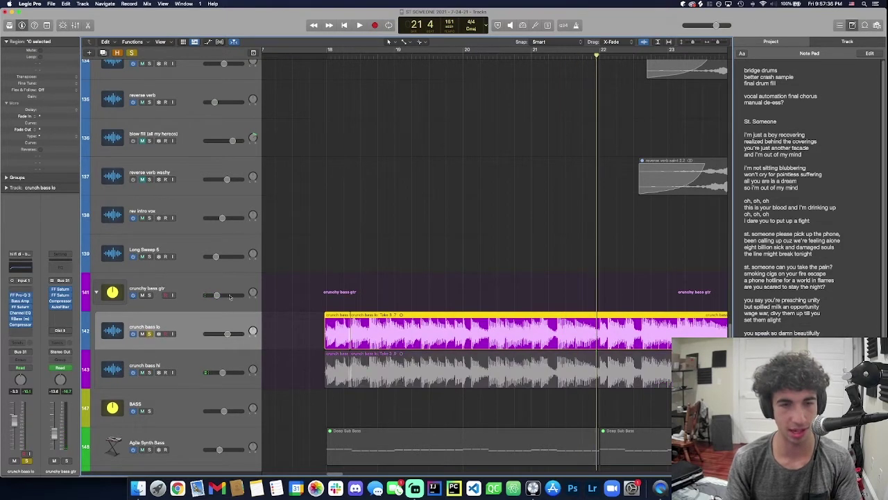
{"action": "left_click", "coordinate": [318, 236]}
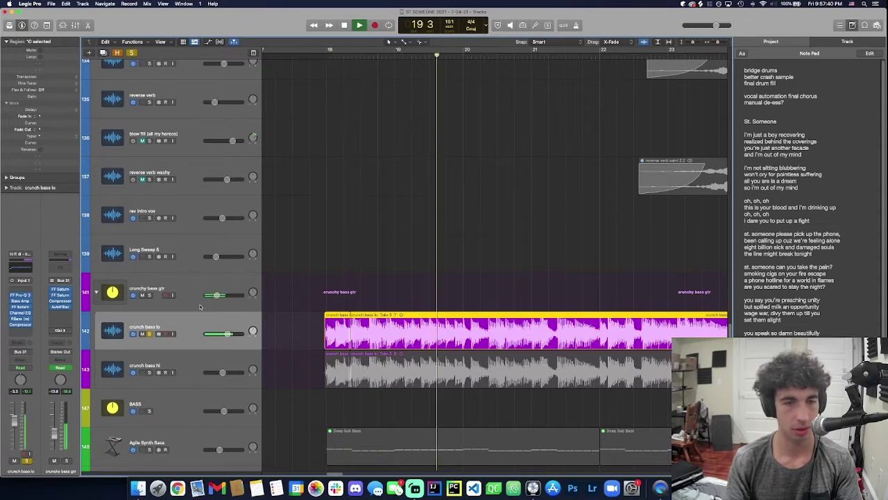
{"action": "left_click", "coordinate": [243, 296]}
{"action": "key", "text": "s"}
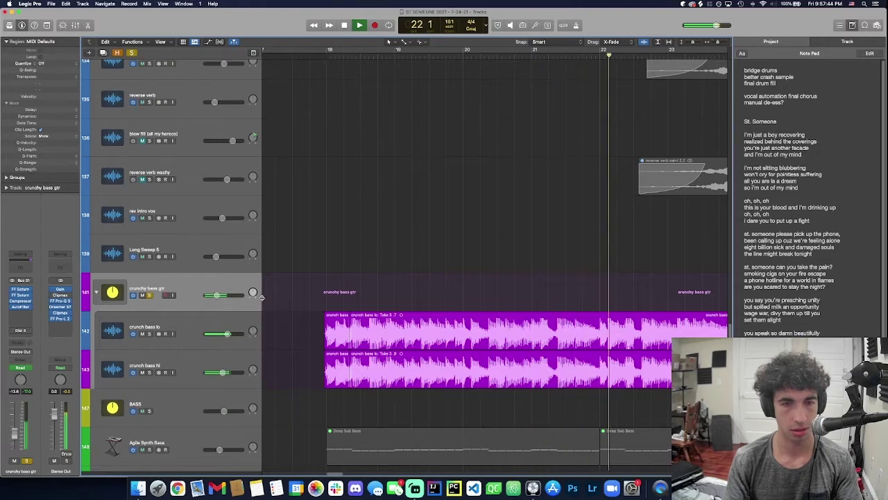
{"action": "key", "text": "space"}
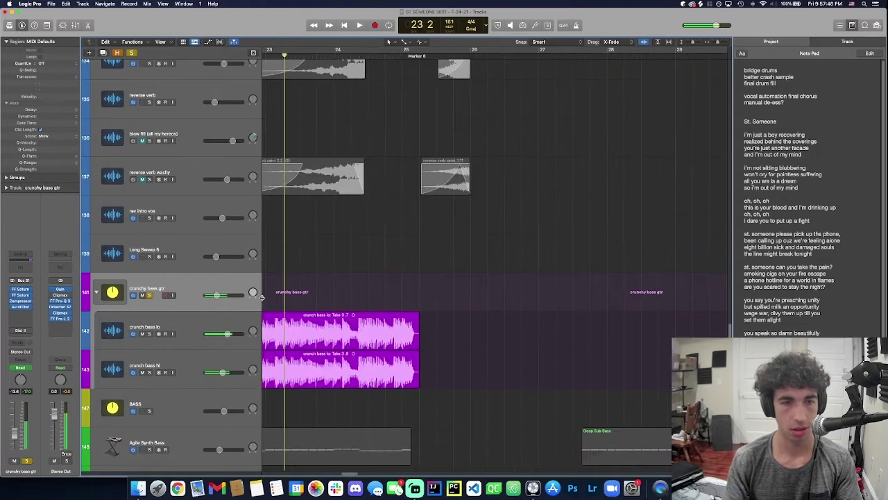
Step: Solo the crunch hat track and listen to it until about bar 25 while reviewing the surrounding drum tracks
{"action": "scroll", "coordinate": [187, 327], "scroll_direction": "down", "scroll_amount": 10}
{"action": "left_click", "coordinate": [188, 326]}
{"action": "key", "text": "s"}
{"action": "key", "text": "space"}
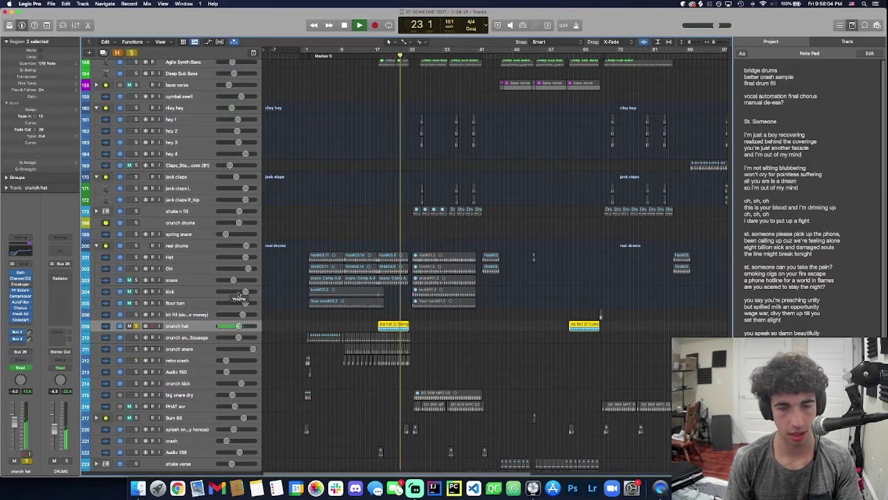
{"action": "scroll", "coordinate": [329, 331], "scroll_direction": "down", "scroll_amount": 10}
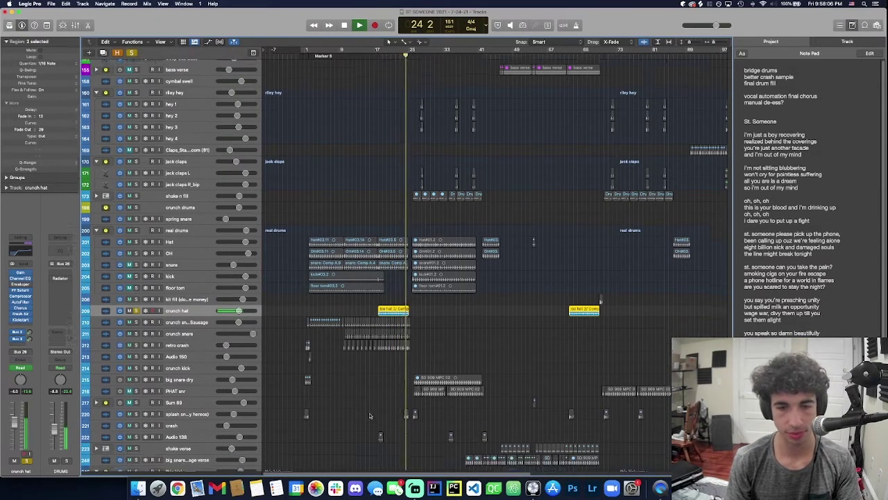
{"action": "key", "text": "space"}
Step: Play the full mix without solos from just before bar 24 to about bar 25, reviewing the splash snare, bass and guitar tracks
{"action": "scroll", "coordinate": [421, 299], "scroll_direction": "up", "scroll_amount": 5}
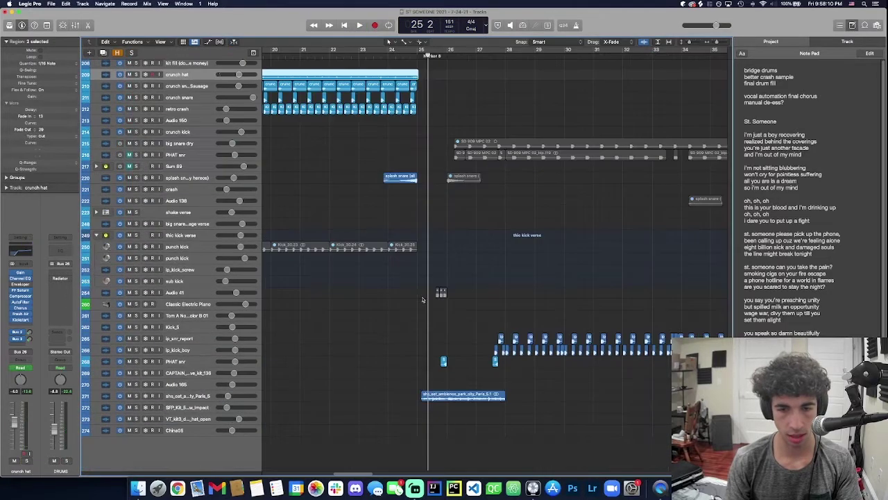
{"action": "scroll", "coordinate": [422, 297], "scroll_direction": "up", "scroll_amount": 5}
{"action": "left_click", "coordinate": [392, 260]}
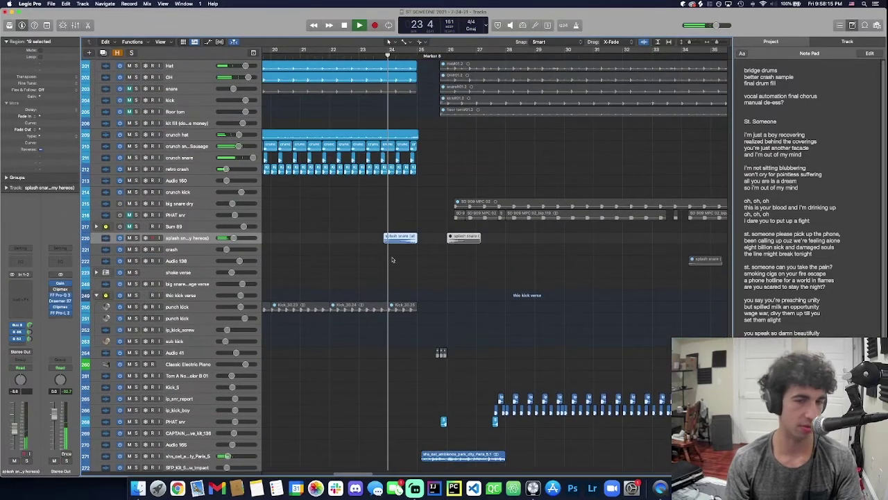
{"action": "scroll", "coordinate": [399, 229], "scroll_direction": "up", "scroll_amount": 10}
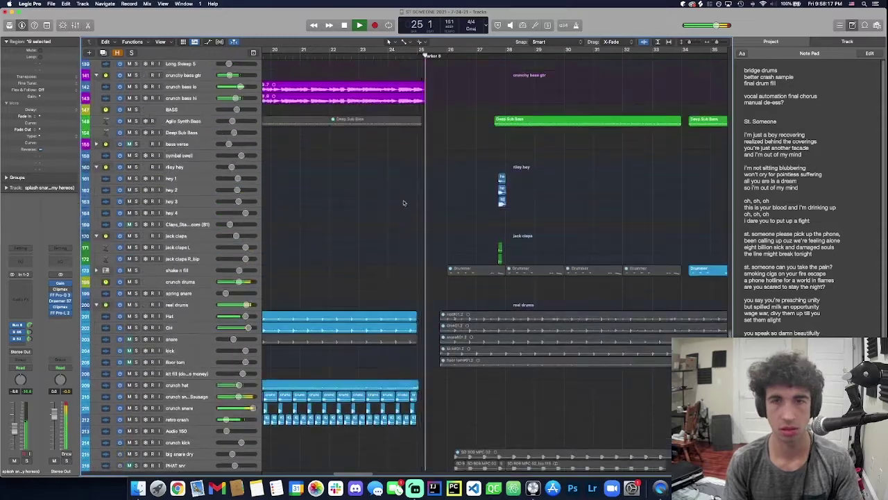
{"action": "scroll", "coordinate": [403, 203], "scroll_direction": "up", "scroll_amount": 20}
{"action": "key", "text": "space"}
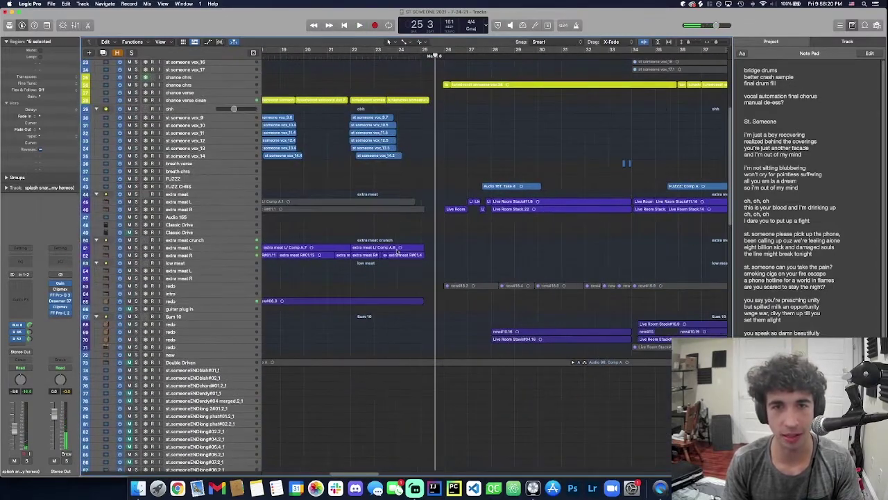
Step: Play the full mix of the chorus from about bar 25 to bar 34, reviewing its vocals and guitars
{"action": "scroll", "coordinate": [397, 247], "scroll_direction": "down", "scroll_amount": 3}
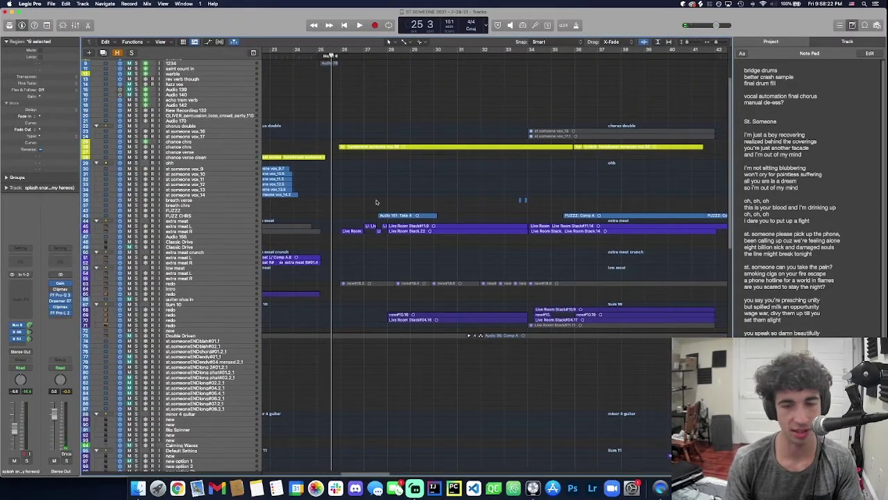
{"action": "key", "text": "space"}
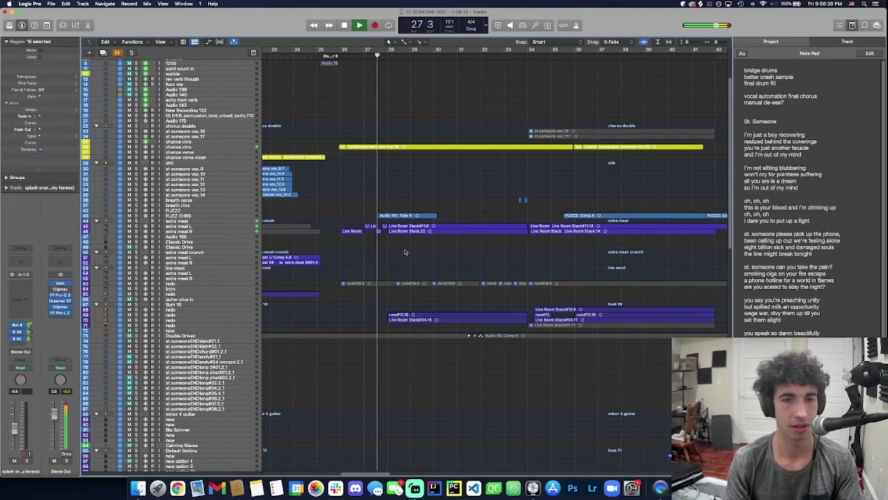
{"action": "scroll", "coordinate": [369, 239], "scroll_direction": "up", "scroll_amount": 2}
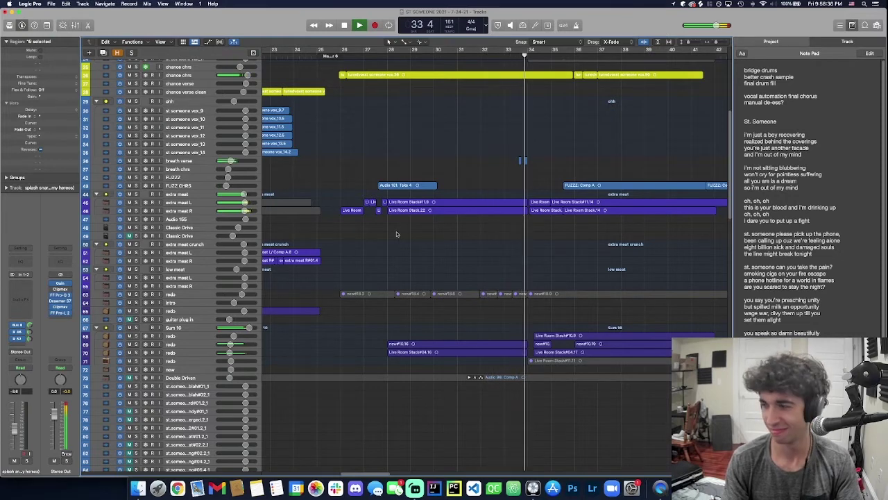
{"action": "key", "text": "space"}
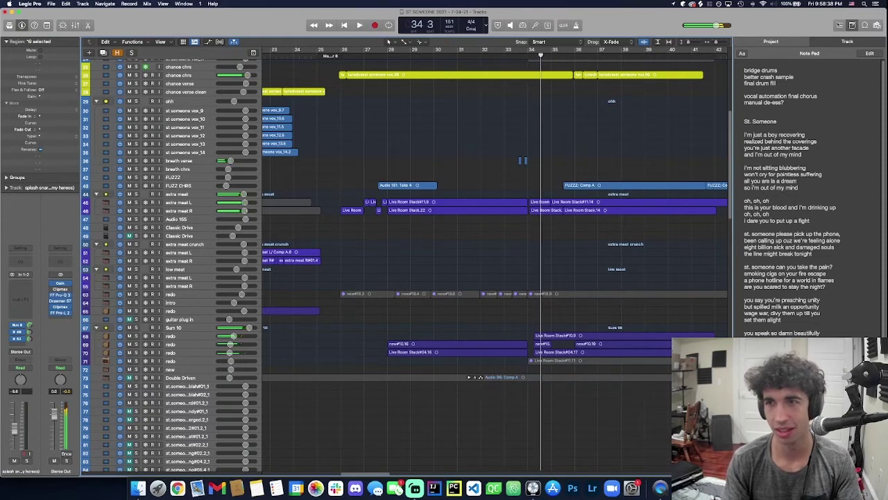
Step: Hide the note pad and play the Paris city ambience track in solo from about bar 25 to bar 26
{"action": "left_click", "coordinate": [852, 25]}
{"action": "scroll", "coordinate": [436, 248], "scroll_direction": "down", "scroll_amount": 15}
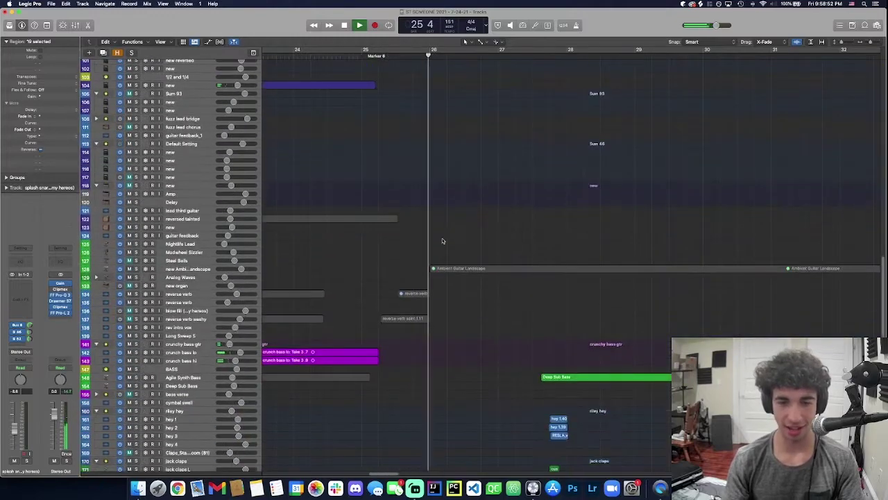
{"action": "scroll", "coordinate": [428, 264], "scroll_direction": "down", "scroll_amount": 8}
{"action": "left_click", "coordinate": [388, 352]}
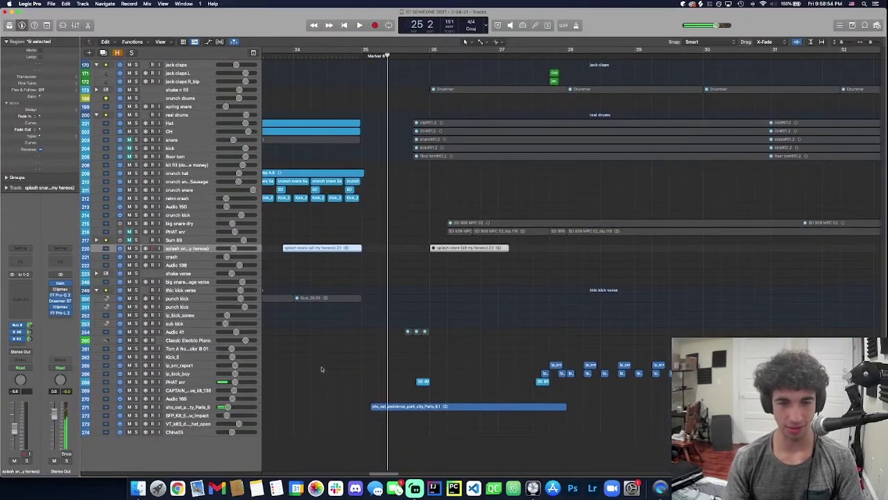
{"action": "left_click", "coordinate": [199, 410]}
{"action": "key", "text": "space"}
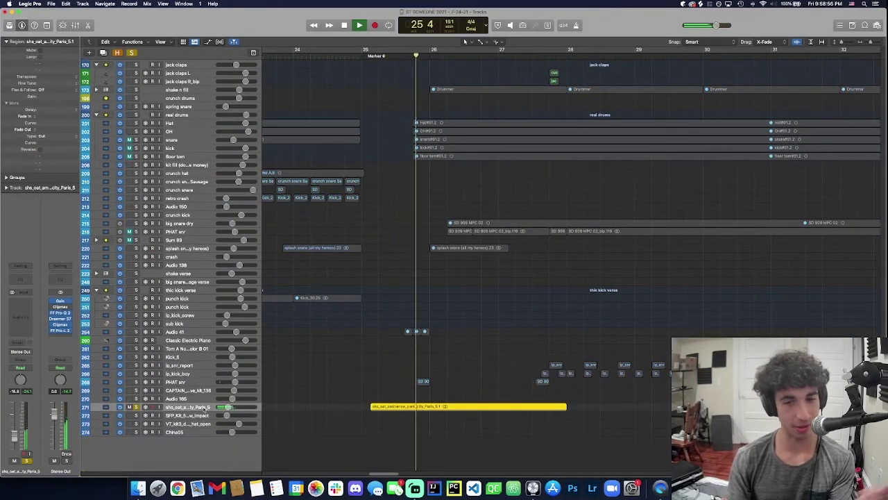
{"action": "key", "text": "space"}
Step: Play the extra meat guitar stack in solo to about bar 28, return to bar 26, and clear the solo
{"action": "scroll", "coordinate": [421, 254], "scroll_direction": "up", "scroll_amount": 8}
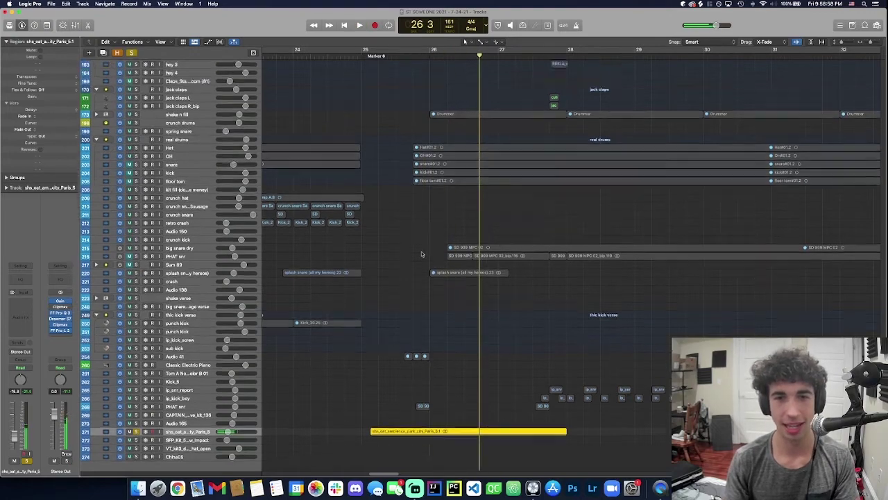
{"action": "scroll", "coordinate": [424, 264], "scroll_direction": "up", "scroll_amount": 20}
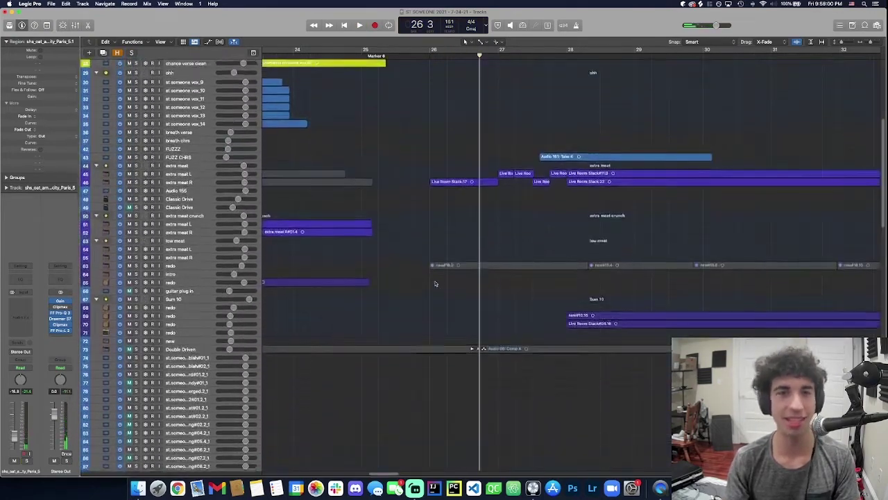
{"action": "key", "text": "super+Down"}
{"action": "left_click", "coordinate": [414, 307]}
{"action": "left_click", "coordinate": [187, 363]}
{"action": "key", "text": "s"}
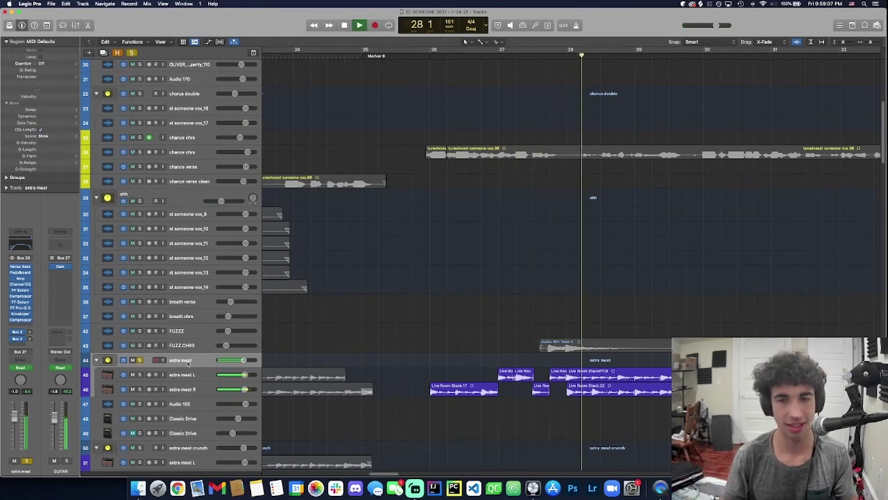
{"action": "left_click", "coordinate": [436, 244]}
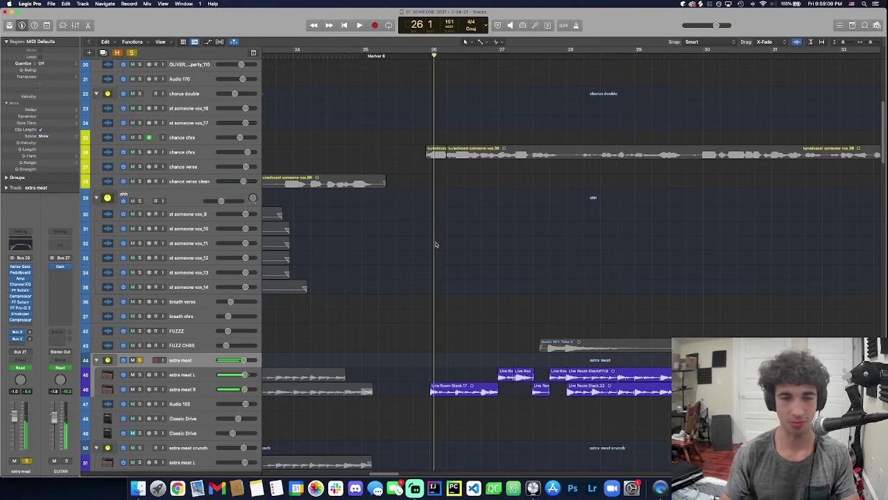
{"action": "key", "text": "s"}
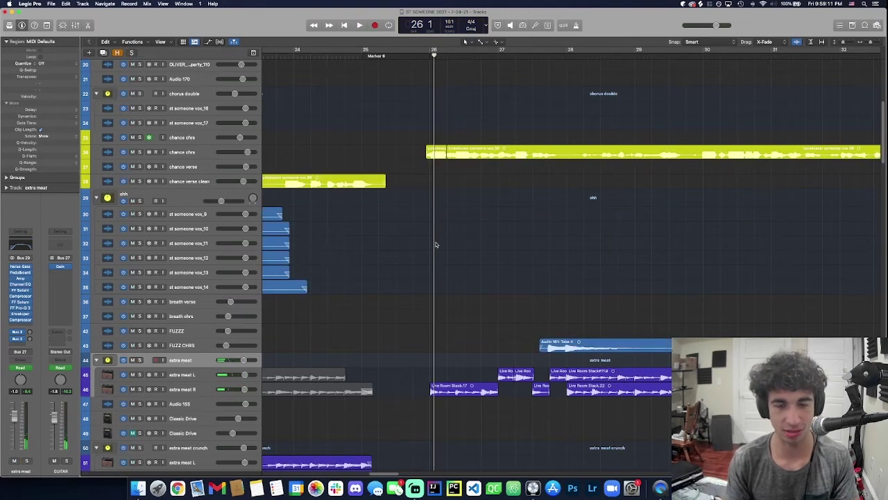
Step: Solo the extra meat stack again and play it from bar 26 to bar 31, reviewing its plug-in chain
{"action": "scroll", "coordinate": [435, 246], "scroll_direction": "right", "scroll_amount": 3}
{"action": "scroll", "coordinate": [435, 246], "scroll_direction": "down", "scroll_amount": 5}
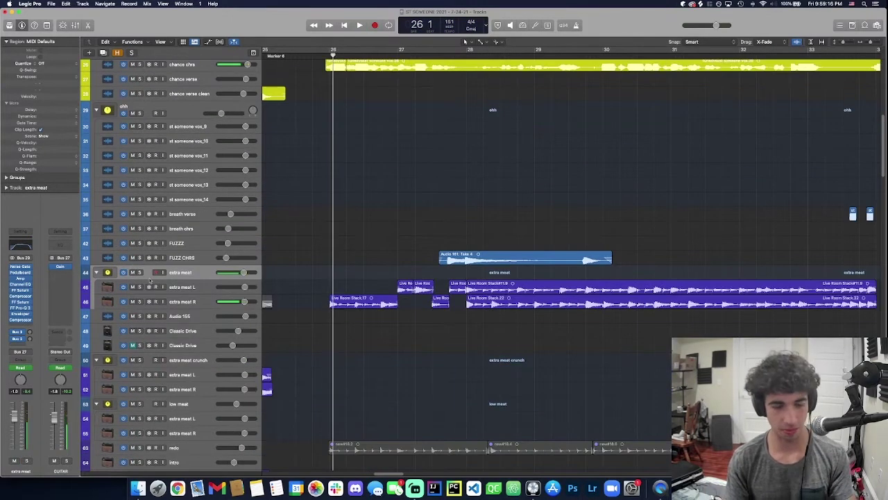
{"action": "key", "text": "s"}
{"action": "key", "text": "super+Left"}
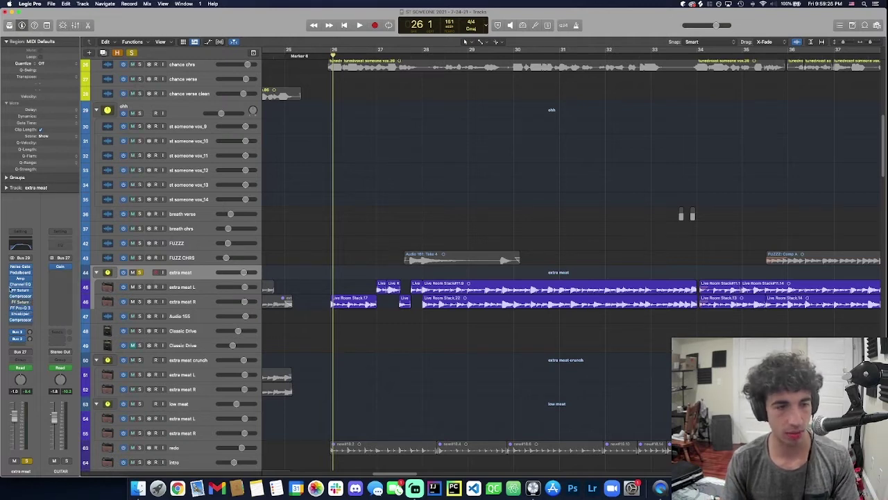
{"action": "key", "text": "space"}
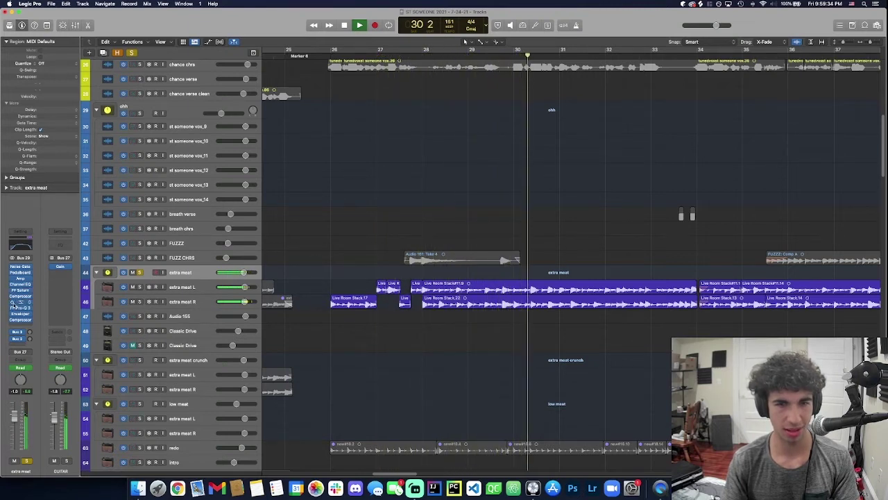
{"action": "key", "text": "space"}
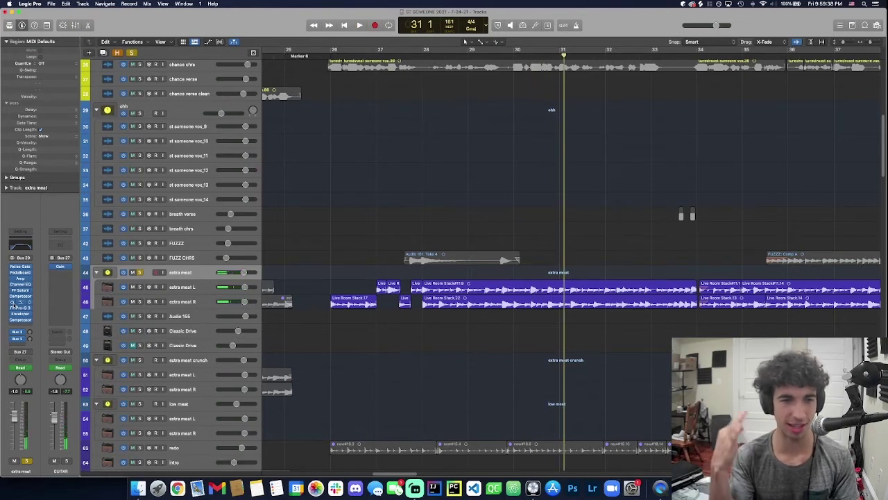
Step: Clear the solo and play the full chorus mix from bar 26 to about bar 29, reviewing the guitar tracks
{"action": "key", "text": "ctrl+m"}
{"action": "left_click", "coordinate": [320, 50]}
{"action": "scroll", "coordinate": [311, 178], "scroll_direction": "up", "scroll_amount": 2}
{"action": "key", "text": "space"}
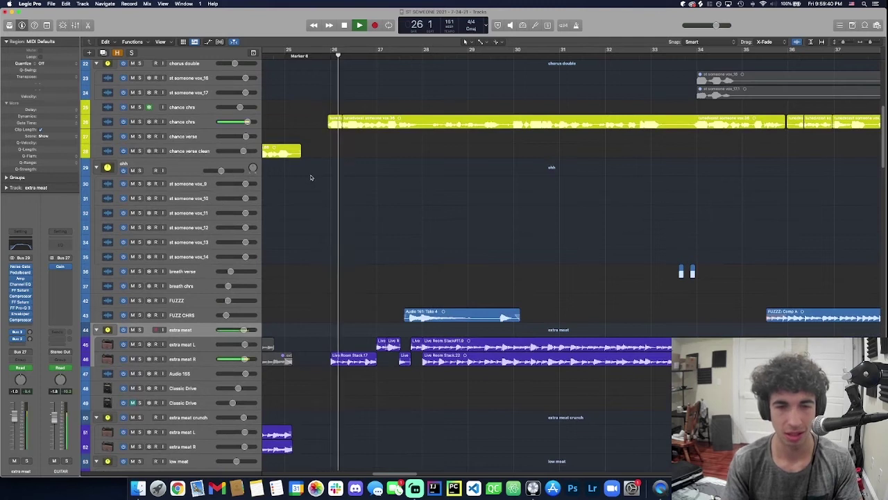
{"action": "key", "text": "s"}
{"action": "key", "text": "s"}
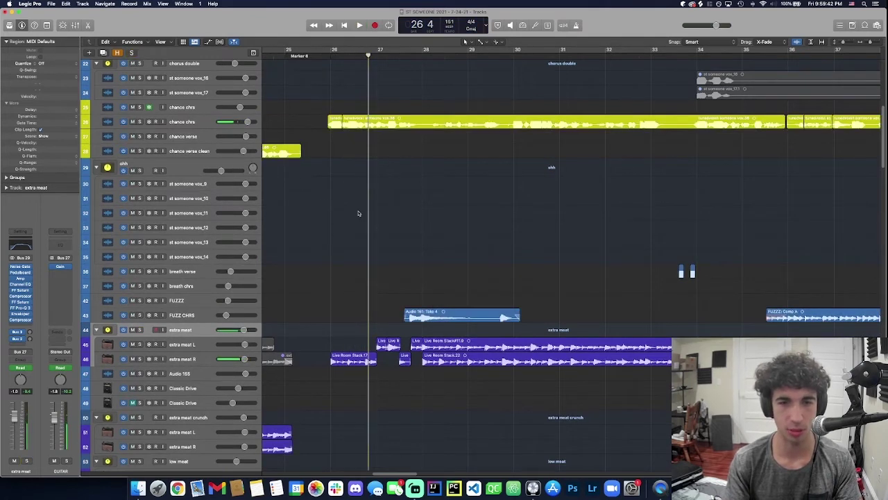
{"action": "key", "text": "space"}
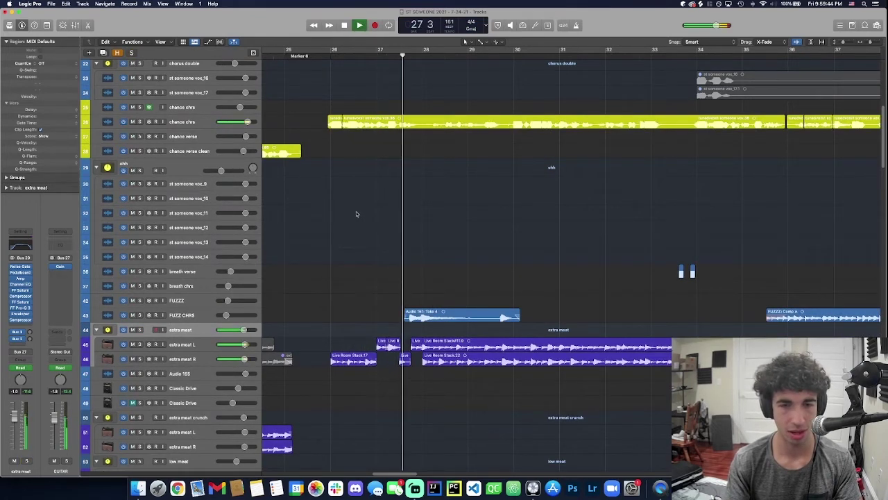
{"action": "scroll", "coordinate": [373, 264], "scroll_direction": "down", "scroll_amount": 5}
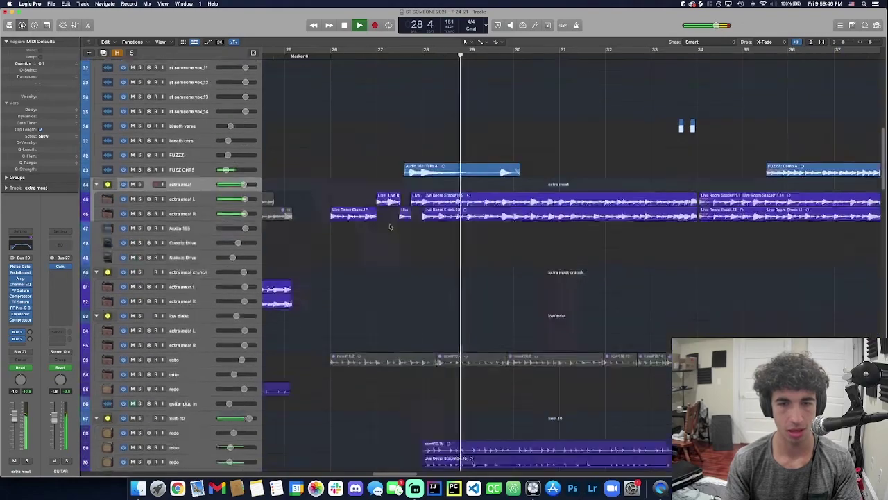
{"action": "scroll", "coordinate": [394, 224], "scroll_direction": "down", "scroll_amount": 15}
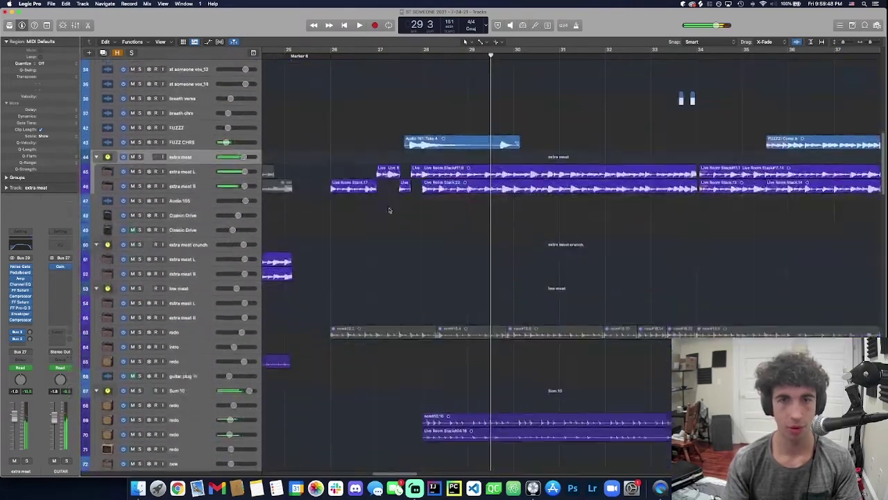
{"action": "scroll", "coordinate": [401, 238], "scroll_direction": "up", "scroll_amount": 1}
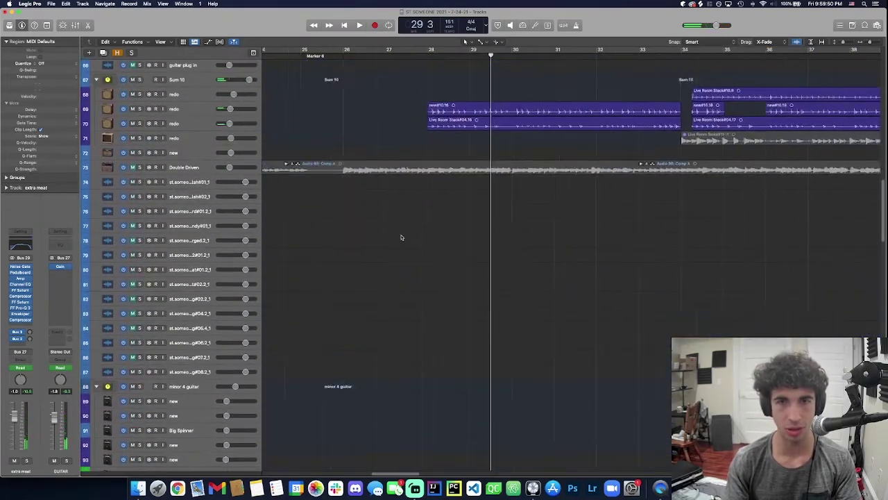
Step: Play the Sum 10 guitar stack in solo from about bar 28, adding the extra meat stack to the solo up to bar 31
{"action": "left_click", "coordinate": [426, 133]}
{"action": "key", "text": "space"}
{"action": "scroll", "coordinate": [425, 133], "scroll_direction": "up", "scroll_amount": 17}
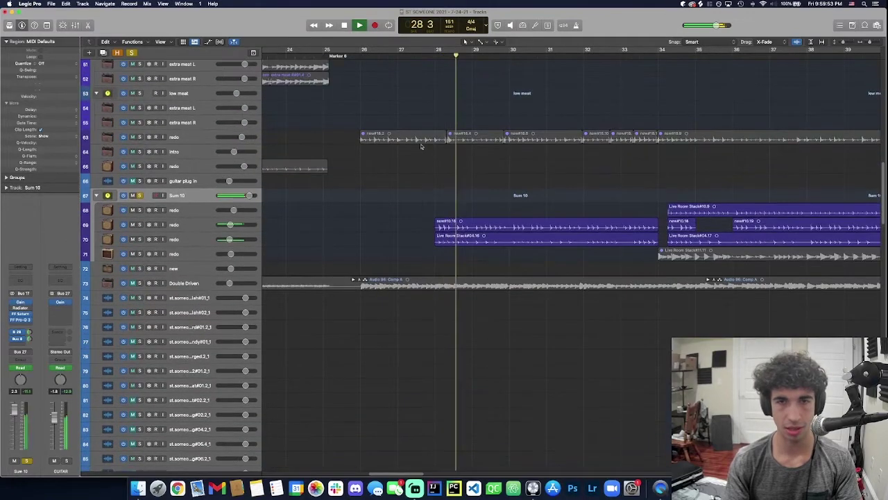
{"action": "left_click", "coordinate": [189, 291]}
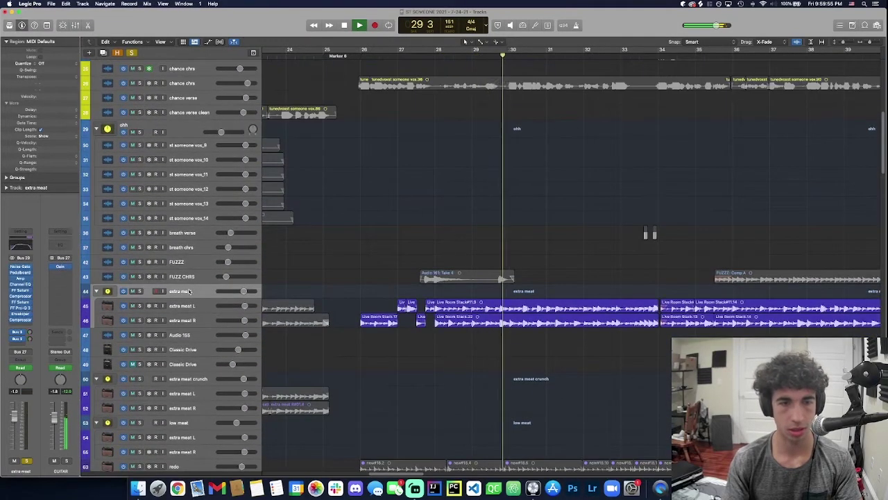
{"action": "scroll", "coordinate": [342, 284], "scroll_direction": "down", "scroll_amount": 7}
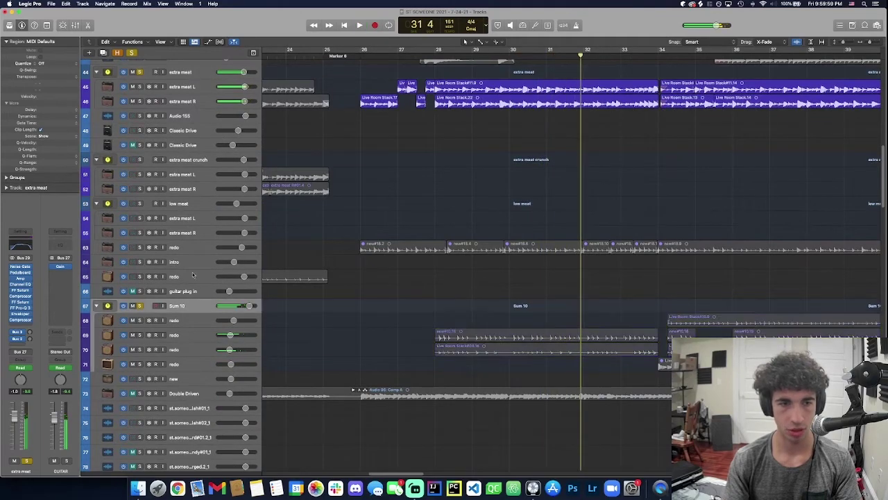
Step: Clear the guitar solos and audition the Agile Synth Bass track in solo from about bar 27
{"action": "scroll", "coordinate": [349, 375], "scroll_direction": "down", "scroll_amount": 3}
{"action": "scroll", "coordinate": [349, 375], "scroll_direction": "down", "scroll_amount": 20}
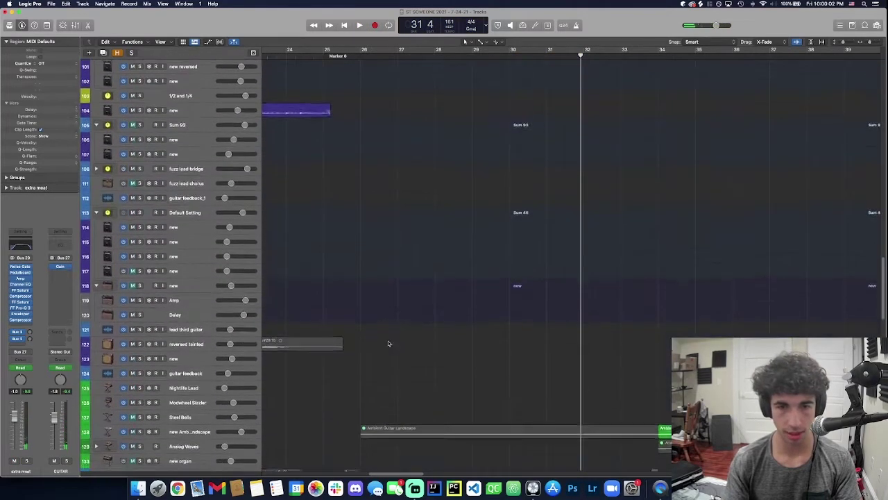
{"action": "key", "text": "space"}
{"action": "left_click", "coordinate": [205, 211]}
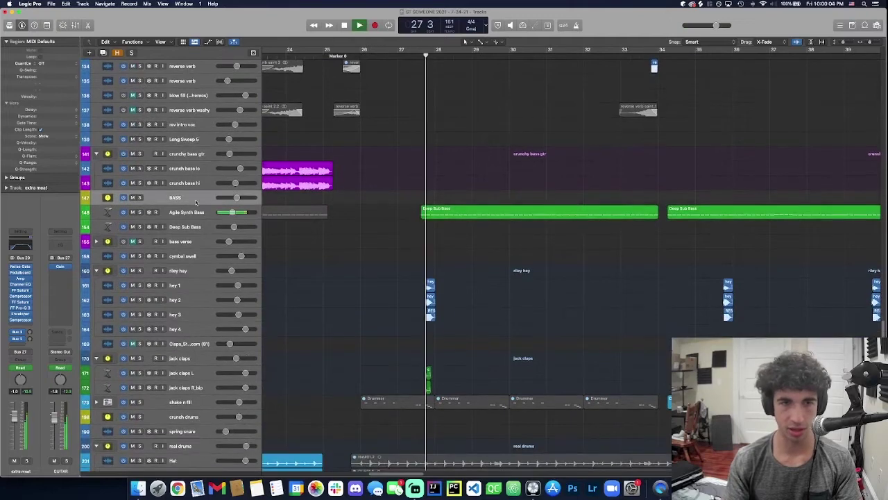
{"action": "key", "text": "s"}
{"action": "key", "text": "s"}
{"action": "key", "text": "s"}
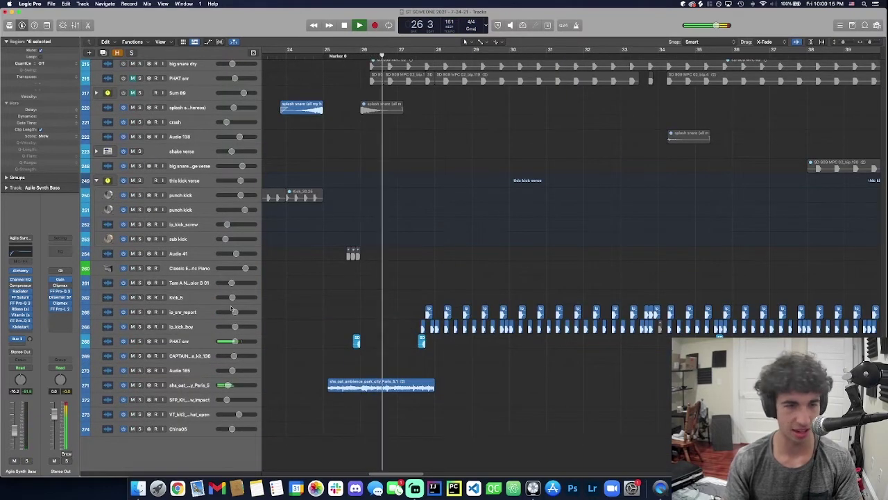
Step: Solo the ip_snr_report, ip_kick_boy and PHAT snr drum tracks together and play them from about bar 27
{"action": "key", "text": "space"}
{"action": "left_click", "coordinate": [200, 299]}
{"action": "key", "text": "s"}
{"action": "left_click", "coordinate": [140, 312]}
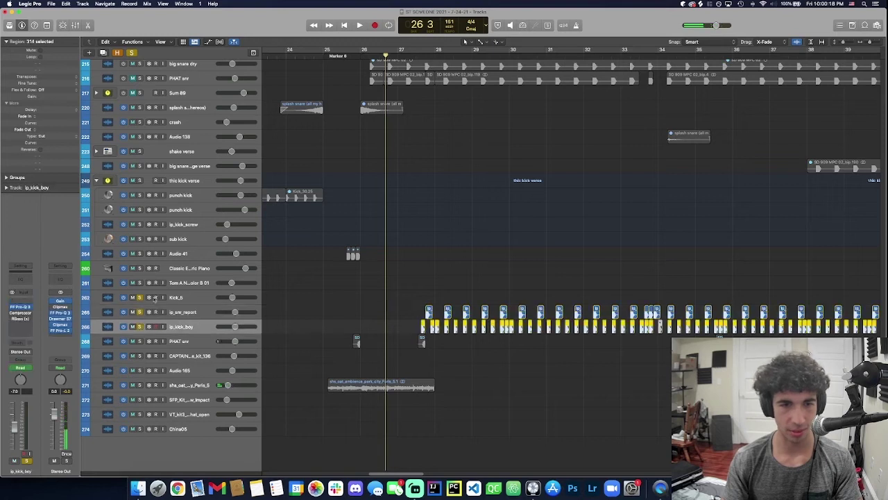
{"action": "left_click", "coordinate": [140, 297]}
{"action": "left_click", "coordinate": [193, 342]}
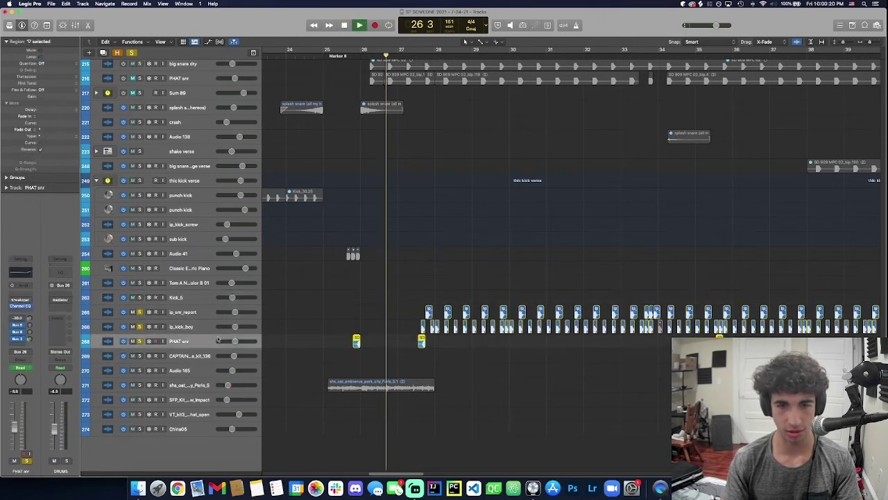
{"action": "key", "text": "s"}
{"action": "key", "text": "space"}
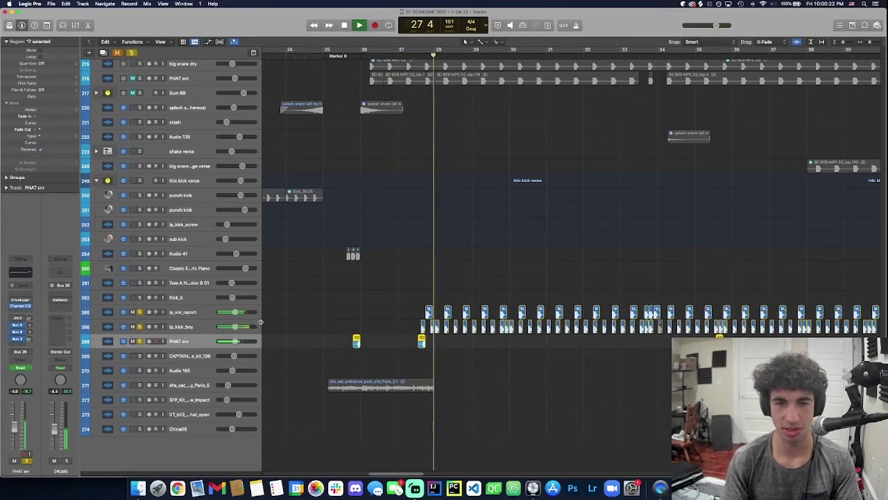
Step: Narrow the drum solo to the ip_snr_report snare and play it to about bar 32, reviewing its plug-in chain
{"action": "left_click", "coordinate": [200, 324]}
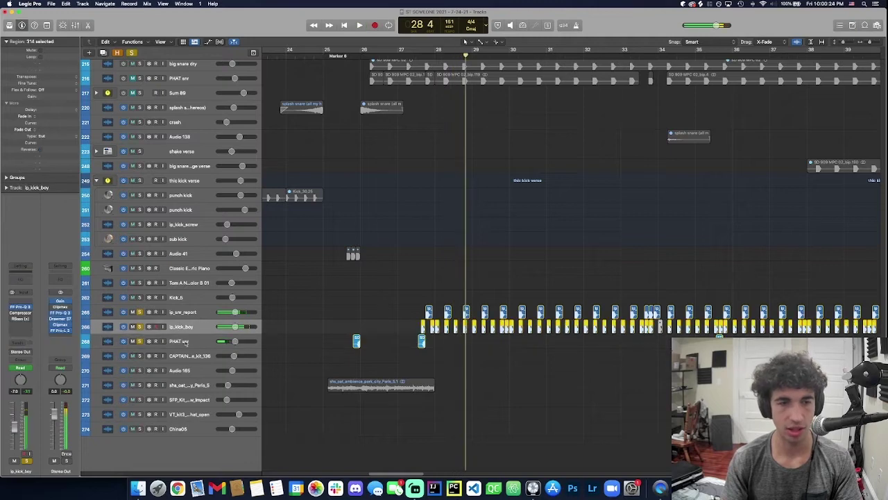
{"action": "left_click", "coordinate": [186, 342]}
{"action": "key", "text": "s"}
{"action": "key", "text": "Up"}
{"action": "key", "text": "Up"}
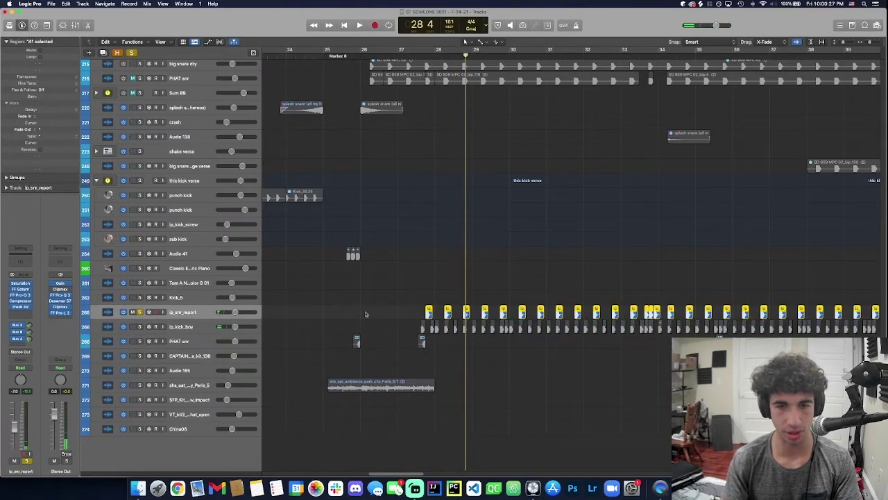
{"action": "key", "text": "space"}
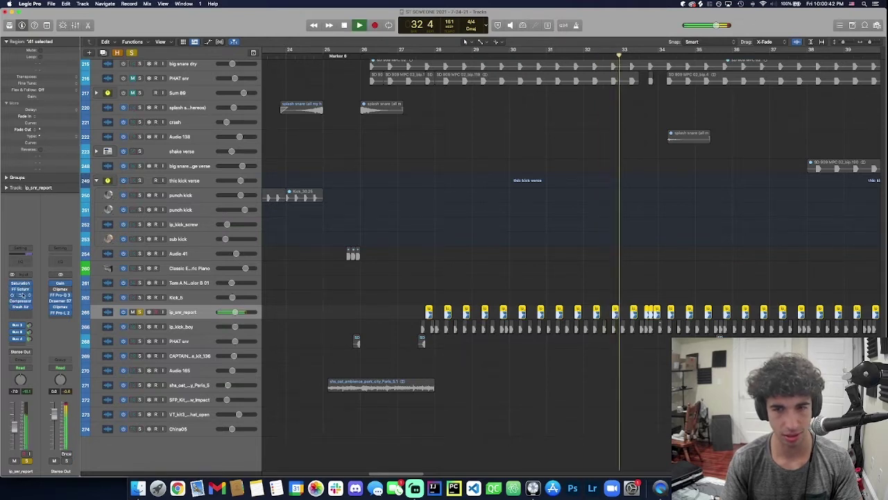
{"action": "key", "text": "space"}
Step: Clear the snare solo and play the full mix from about bar 26 to bar 29 with all tracks in a compact overview
{"action": "left_click", "coordinate": [189, 324]}
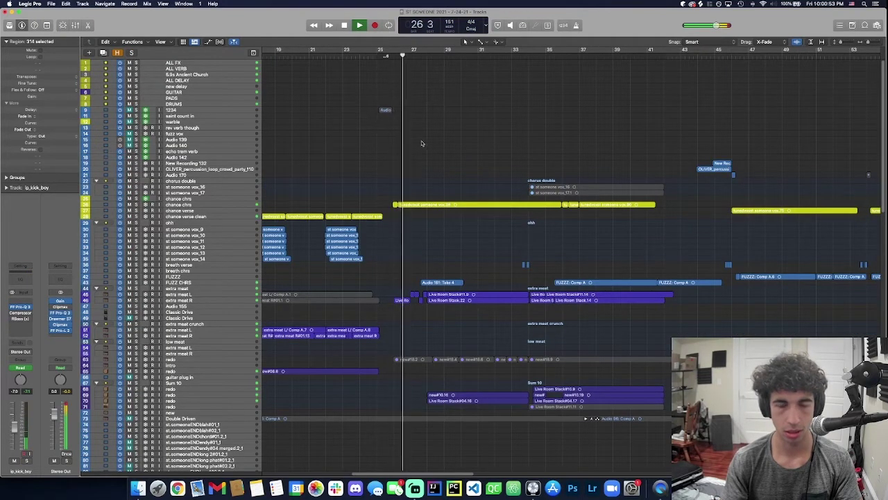
{"action": "scroll", "coordinate": [456, 248], "scroll_direction": "down", "scroll_amount": 5}
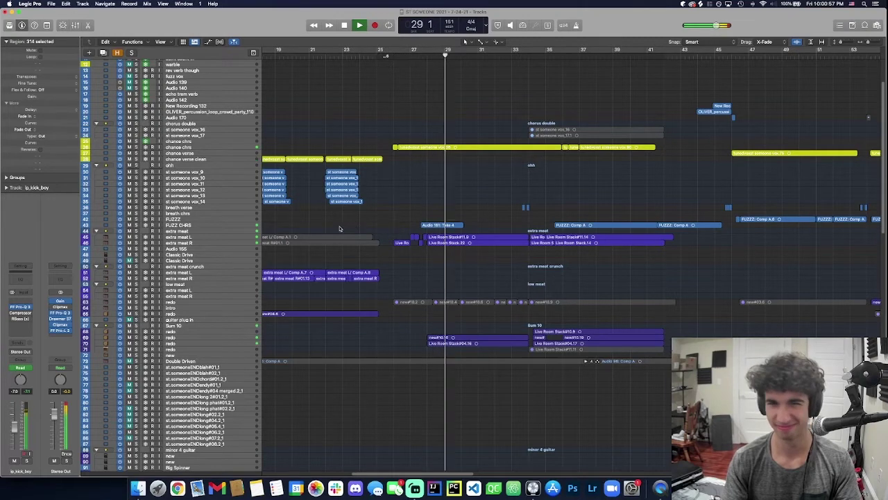
{"action": "key", "text": "space"}
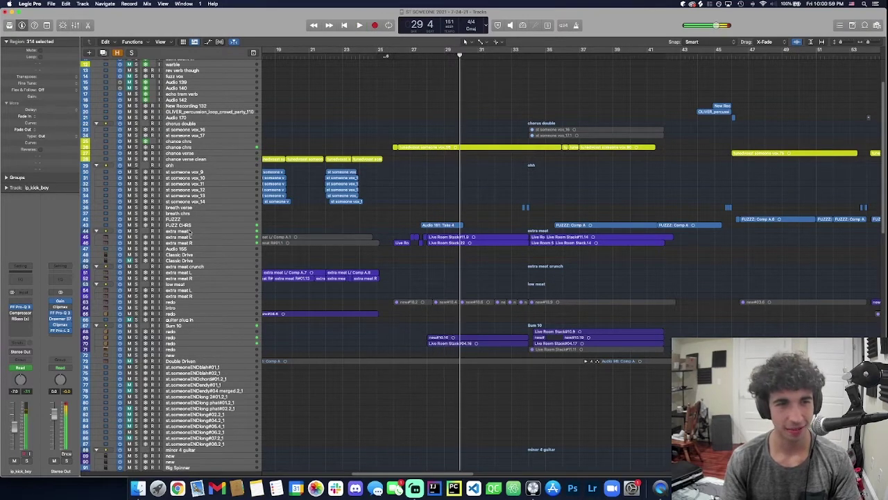
Step: Enlarge the tracks and play the FUZZ CHRS guitar in solo from about bar 27 to bar 30
{"action": "left_click", "coordinate": [190, 231]}
{"action": "key", "text": "super+Down"}
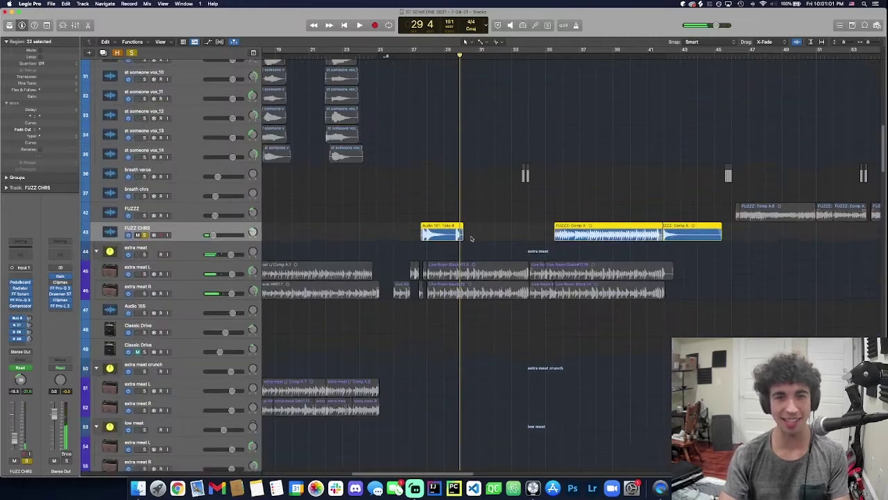
{"action": "key", "text": "super+Right"}
{"action": "left_click", "coordinate": [340, 187]}
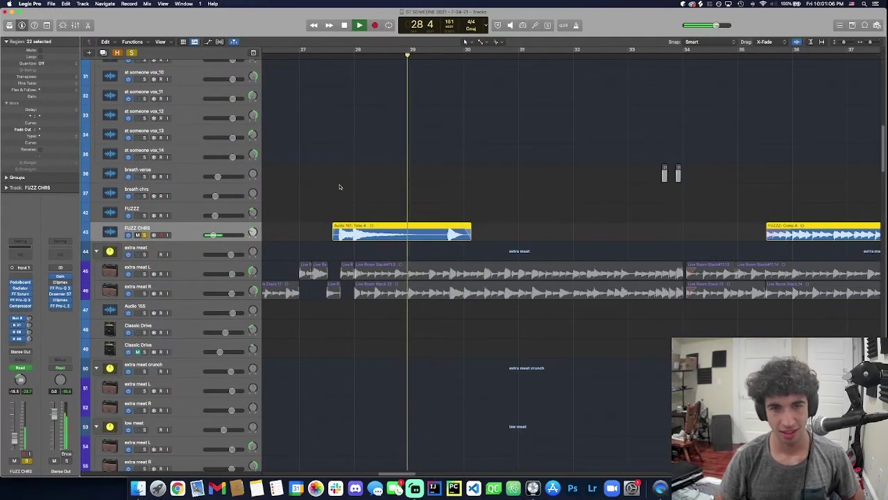
{"action": "left_click", "coordinate": [329, 173]}
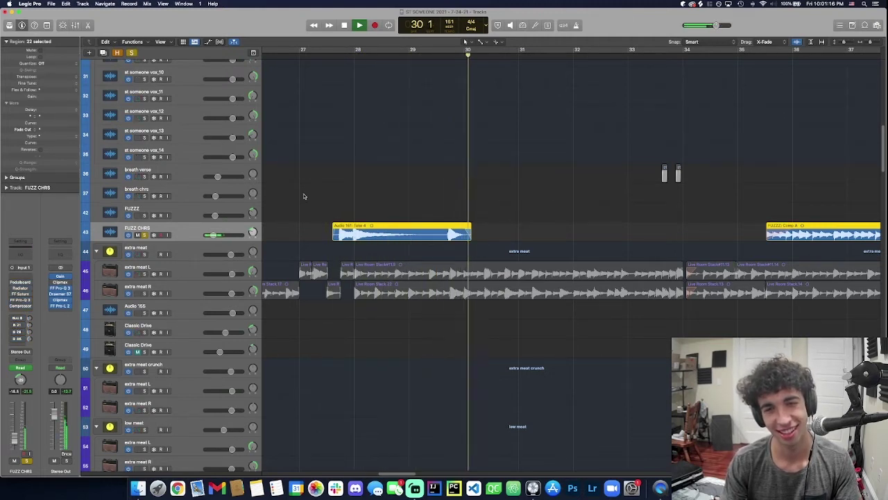
{"action": "key", "text": "space"}
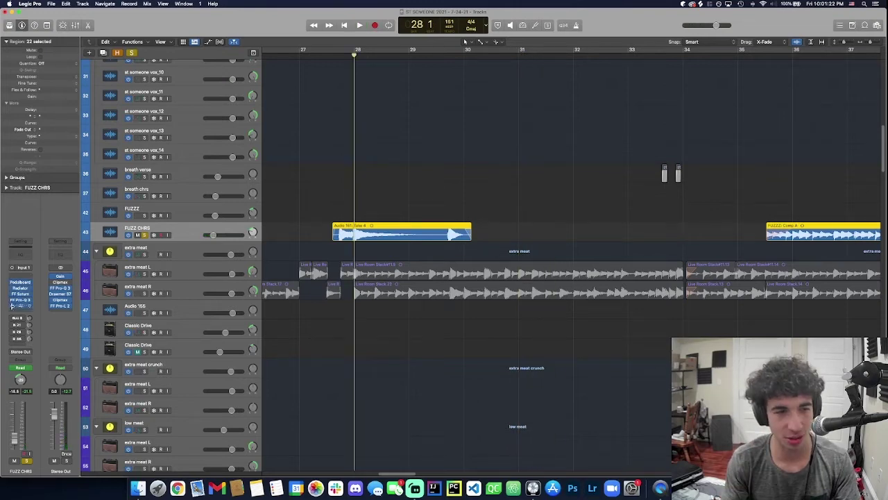
Step: Review the FUZZ CHRS plug-ins and replay the soloed guitar from about bar 27 to bar 30
{"action": "left_click_drag", "start_coordinate": [463, 99], "coordinate": [459, 106]}
{"action": "key", "text": "super+w"}
{"action": "left_click", "coordinate": [334, 160]}
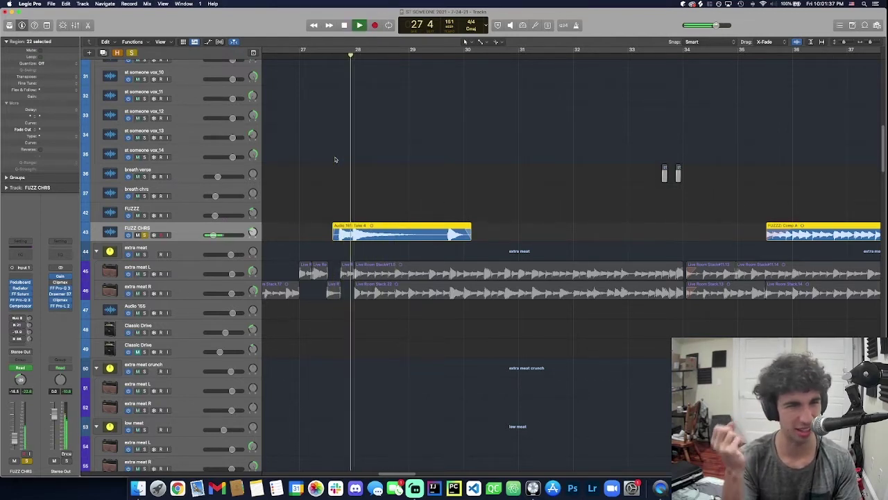
{"action": "key", "text": "space"}
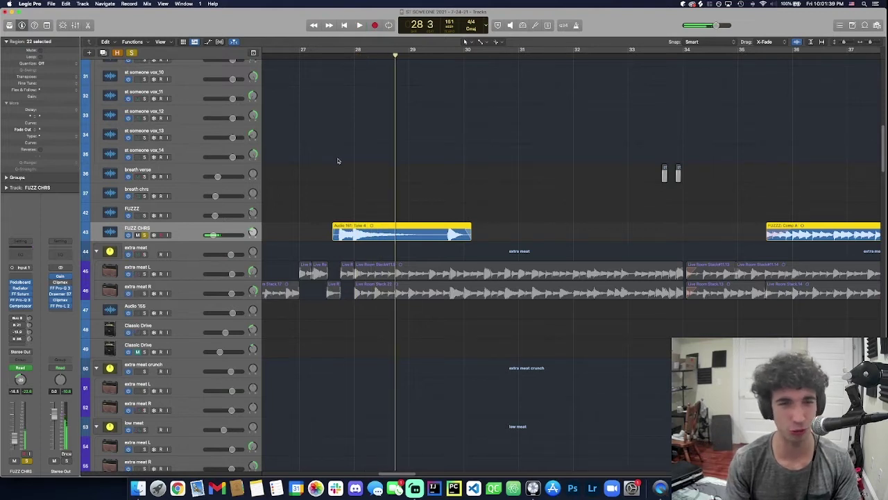
{"action": "key", "text": "comma"}
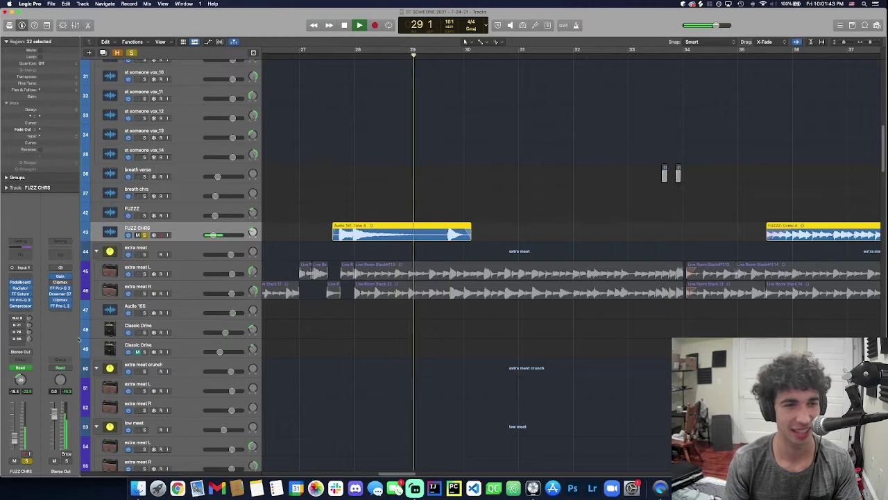
{"action": "key", "text": "space"}
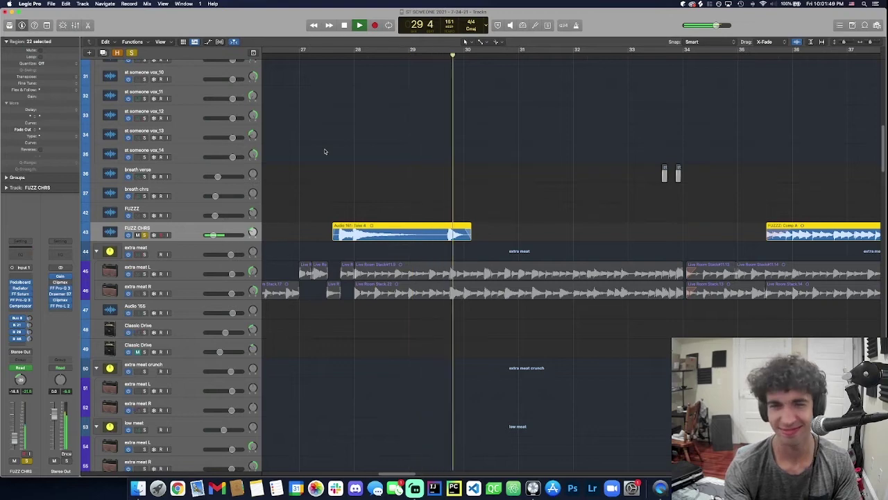
{"action": "key", "text": "space"}
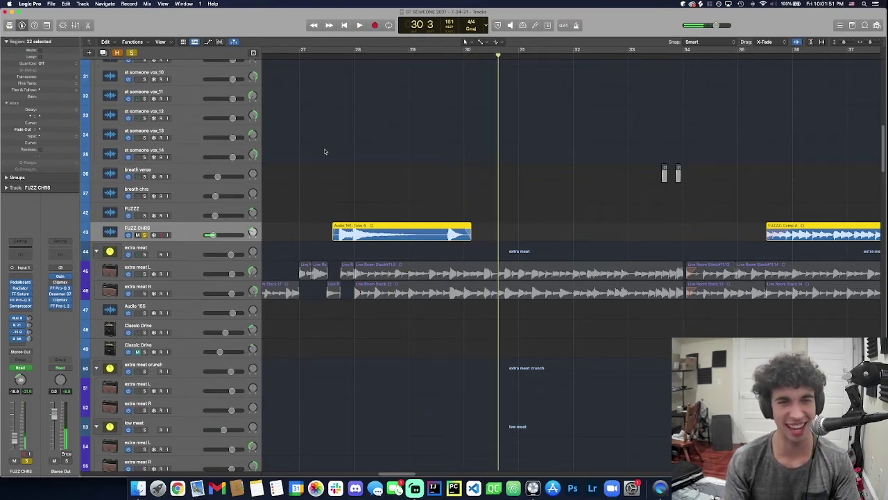
Step: Clear the FUZZ CHRS solo and play the full mix from about bar 28 to bar 32
{"action": "key", "text": "ctrl+s"}
{"action": "scroll", "coordinate": [360, 141], "scroll_direction": "down", "scroll_amount": 5}
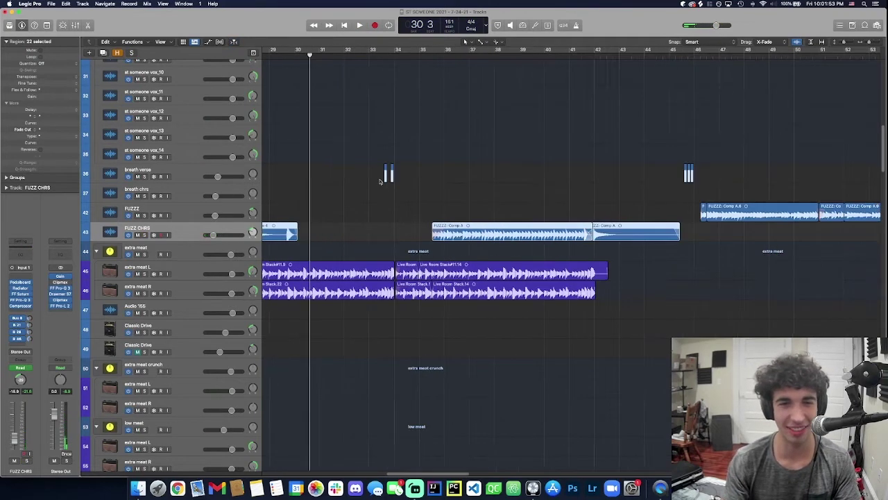
{"action": "scroll", "coordinate": [375, 178], "scroll_direction": "left", "scroll_amount": 3}
{"action": "left_click", "coordinate": [370, 173]}
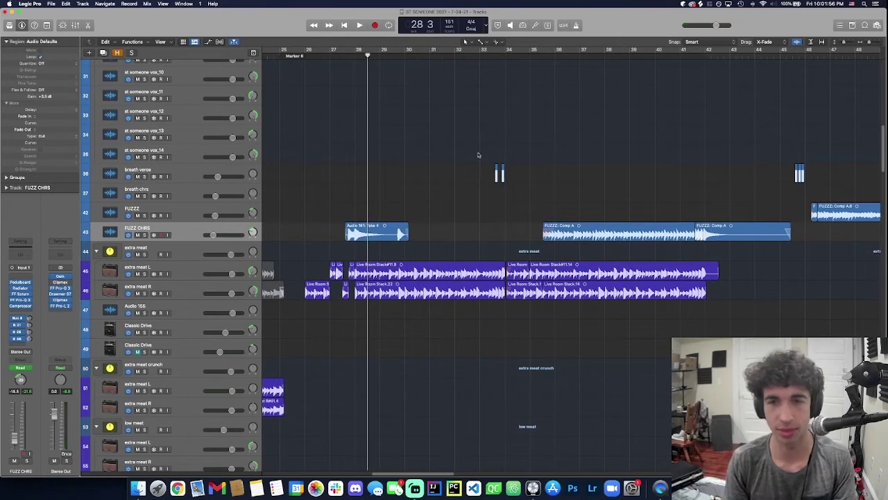
{"action": "key", "text": "space"}
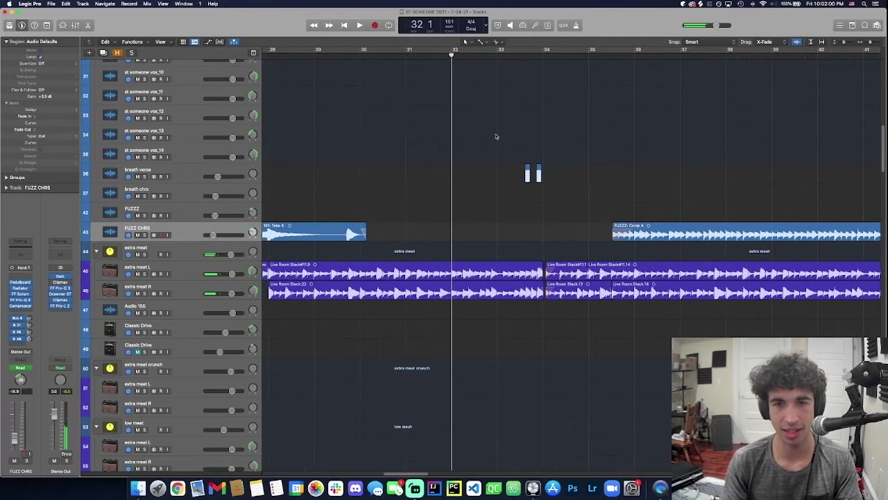
Step: Play the full mix from about bar 33 to bar 35, up to the second FUZZ CHRS guitar entry
{"action": "left_click", "coordinate": [497, 138]}
{"action": "key", "text": "space"}
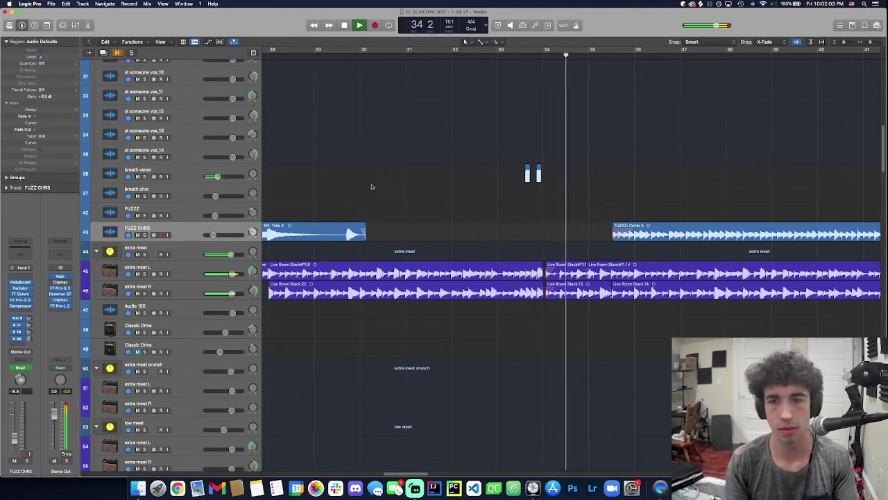
{"action": "scroll", "coordinate": [370, 186], "scroll_direction": "right", "scroll_amount": 3}
{"action": "scroll", "coordinate": [371, 182], "scroll_direction": "right", "scroll_amount": 1}
{"action": "key", "text": "space"}
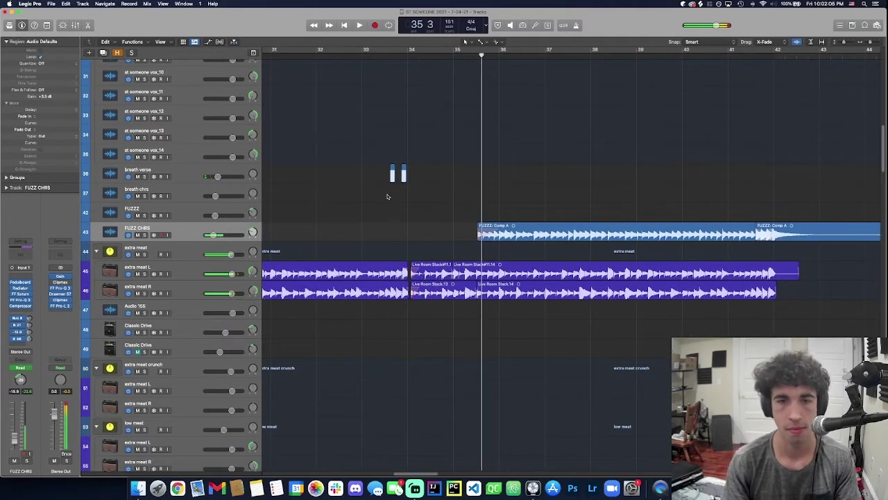
Step: Play the extra meat guitar stack in solo from about bar 33 to bar 34, and clear its solo
{"action": "left_click", "coordinate": [397, 208]}
{"action": "left_click", "coordinate": [167, 254]}
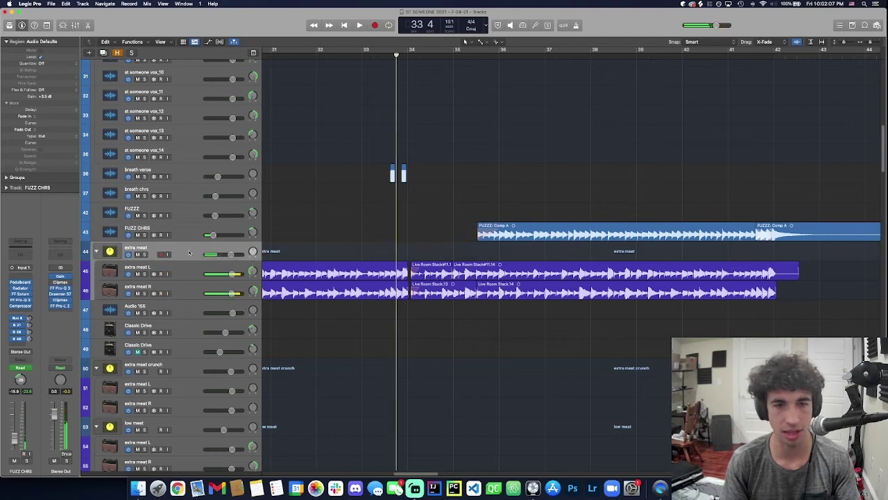
{"action": "key", "text": "s"}
{"action": "key", "text": "space"}
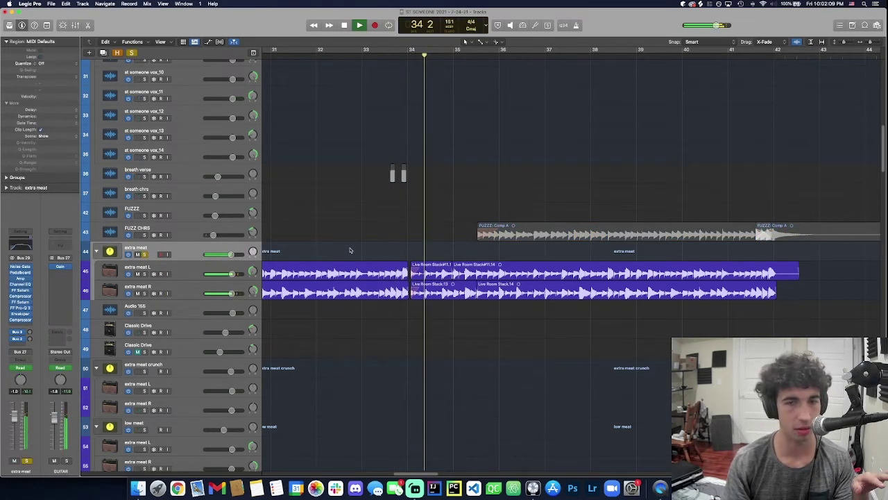
{"action": "left_click", "coordinate": [405, 222]}
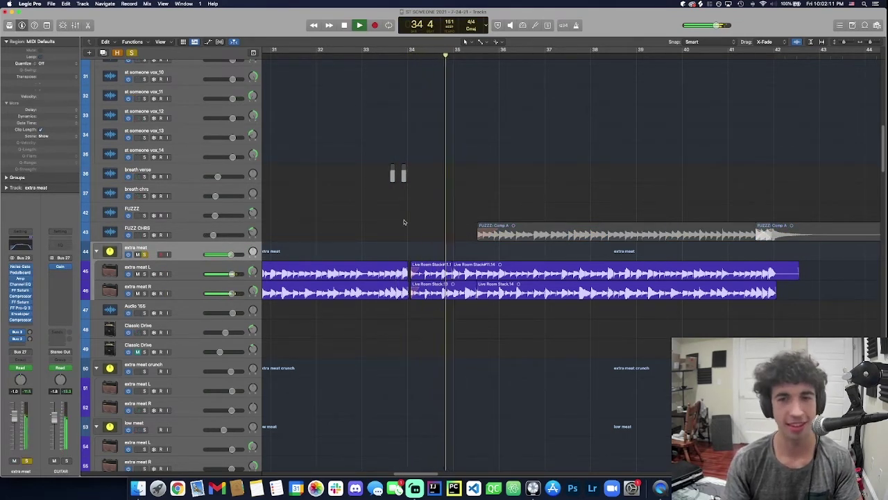
{"action": "key", "text": "space"}
{"action": "key", "text": "s"}
Step: Play the second FUZZ CHRS guitar part in solo from about bar 35 to bar 36
{"action": "left_click", "coordinate": [404, 220], "text": "ctrl+alt"}
{"action": "left_click", "coordinate": [403, 220], "text": "ctrl+alt"}
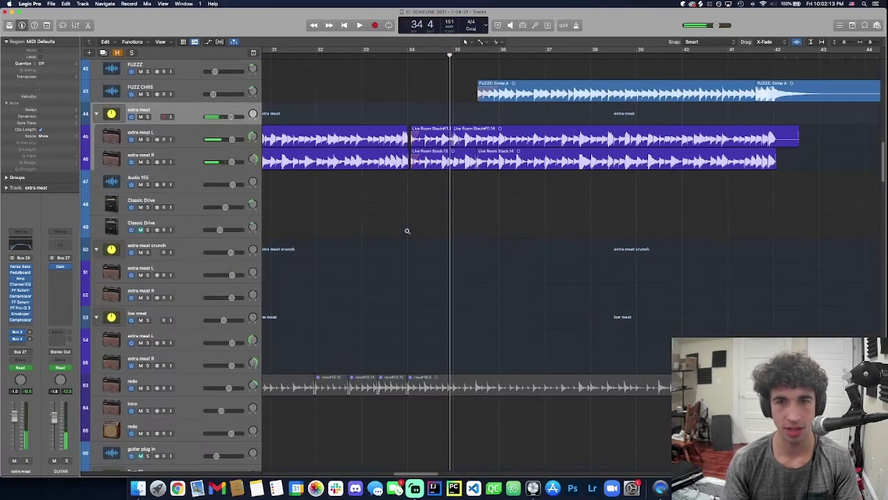
{"action": "left_click", "coordinate": [407, 226], "text": "ctrl+alt"}
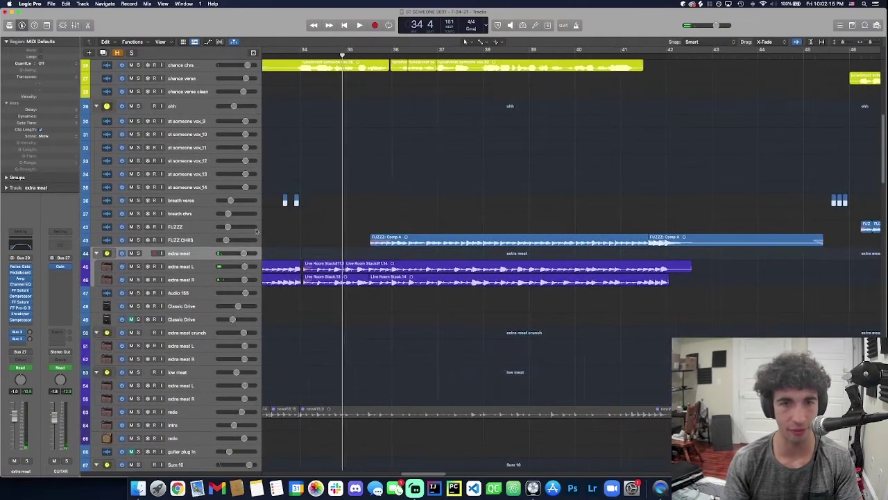
{"action": "left_click", "coordinate": [185, 240]}
{"action": "key", "text": "space"}
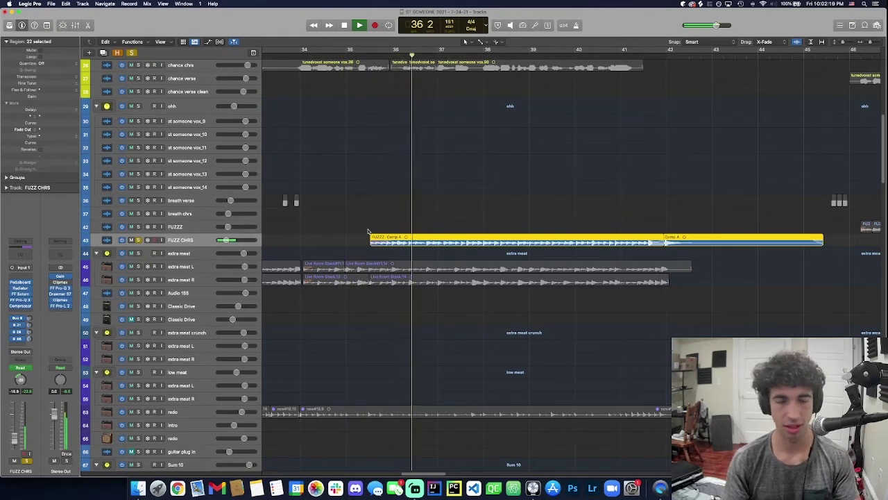
{"action": "key", "text": "space"}
Step: Enlarge the tracks and replay the soloed FUZZ CHRS guitar from about bar 35 to bar 38
{"action": "key", "text": "super+Down"}
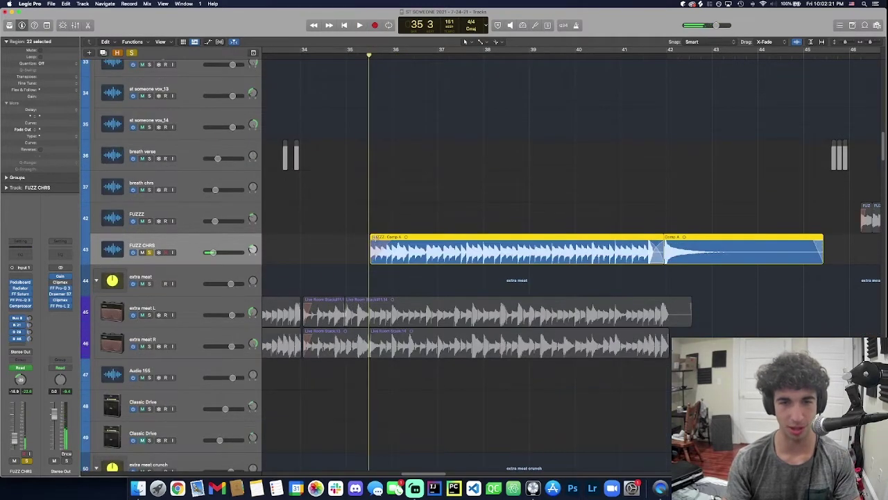
{"action": "right_click", "coordinate": [375, 246]}
{"action": "left_click", "coordinate": [370, 192]}
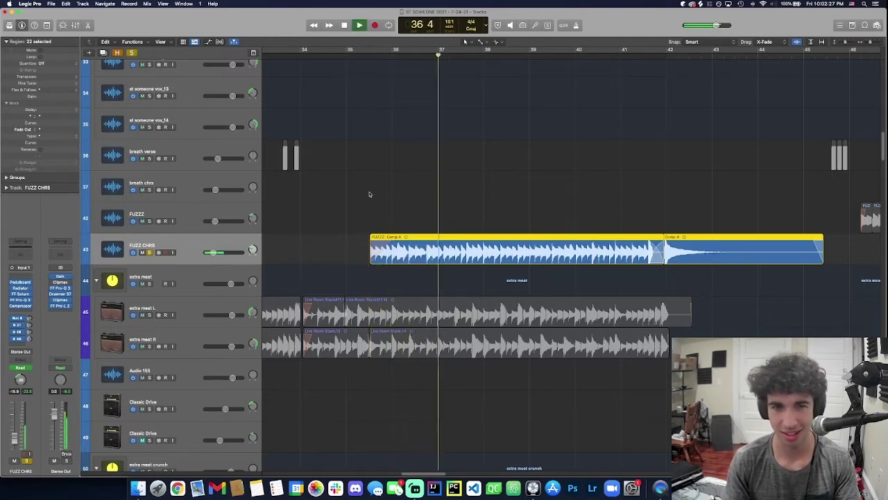
{"action": "key", "text": "space"}
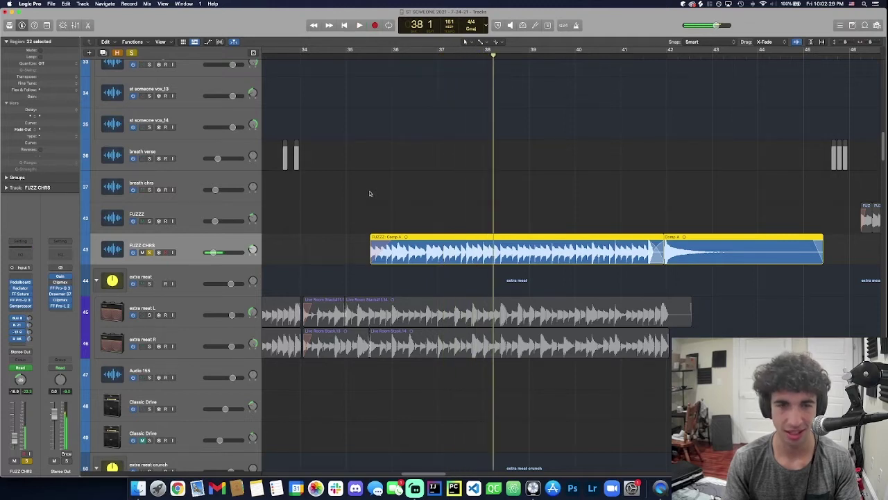
Step: Play the FUZZ CHRS and extra meat guitars together in solo from about bar 38 to bar 39, and clear both solos
{"action": "left_click", "coordinate": [206, 275]}
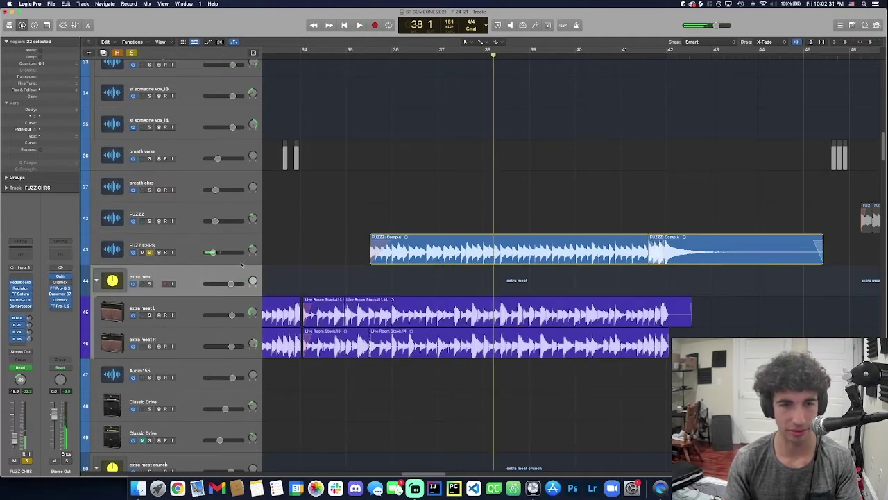
{"action": "left_click", "coordinate": [378, 156]}
{"action": "key", "text": "space"}
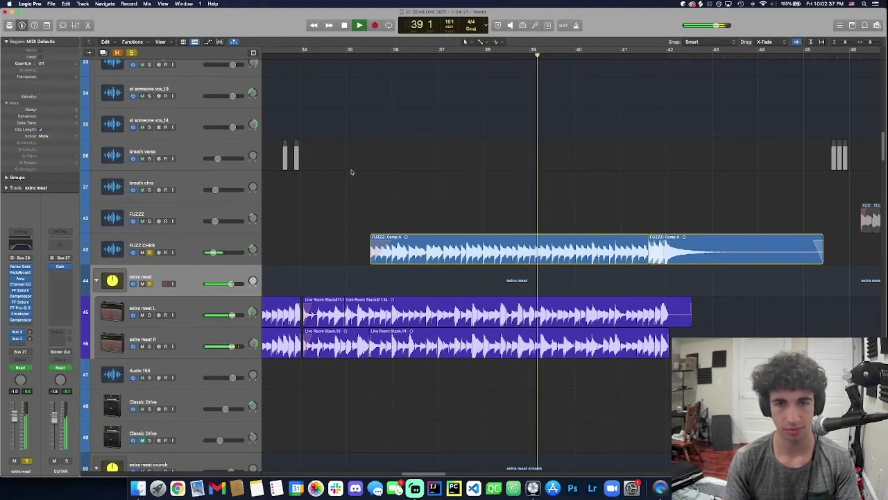
{"action": "left_click", "coordinate": [149, 253]}
{"action": "key", "text": "space"}
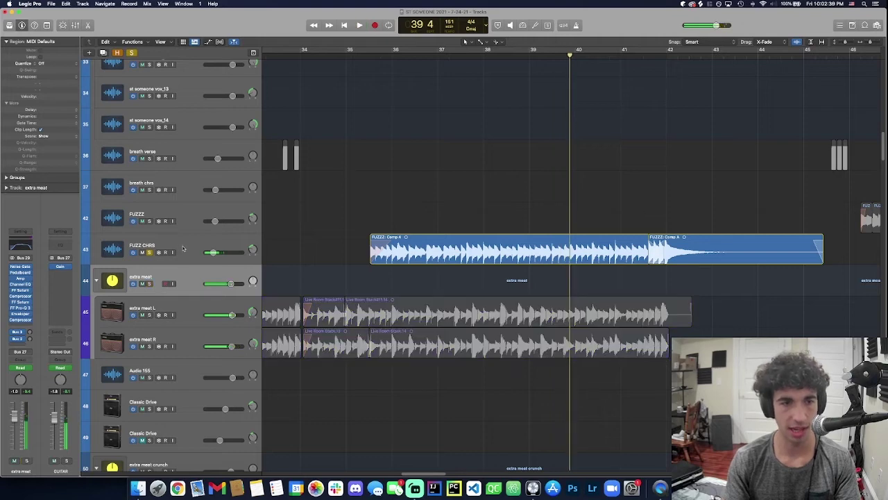
{"action": "left_click", "coordinate": [183, 249]}
{"action": "key", "text": "s"}
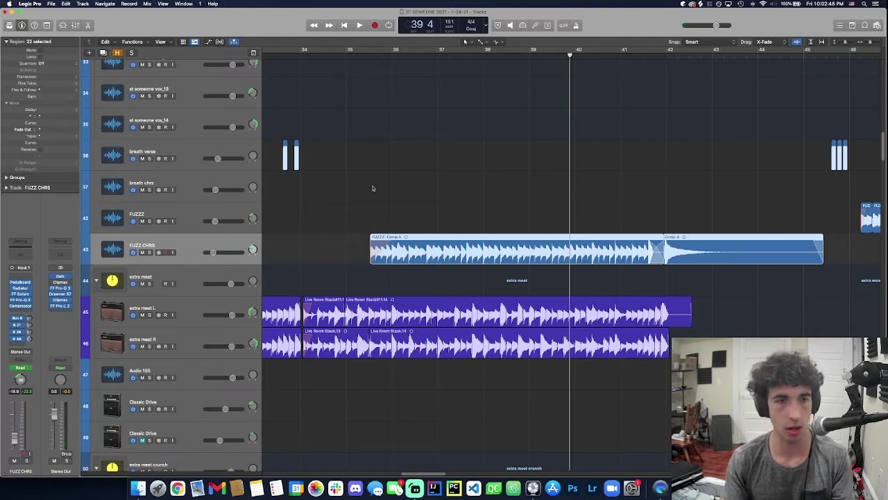
Step: Solo the chance chrs lead vocal on track 26 and play it up to about bar 34
{"action": "scroll", "coordinate": [462, 170], "scroll_direction": "up", "scroll_amount": 10}
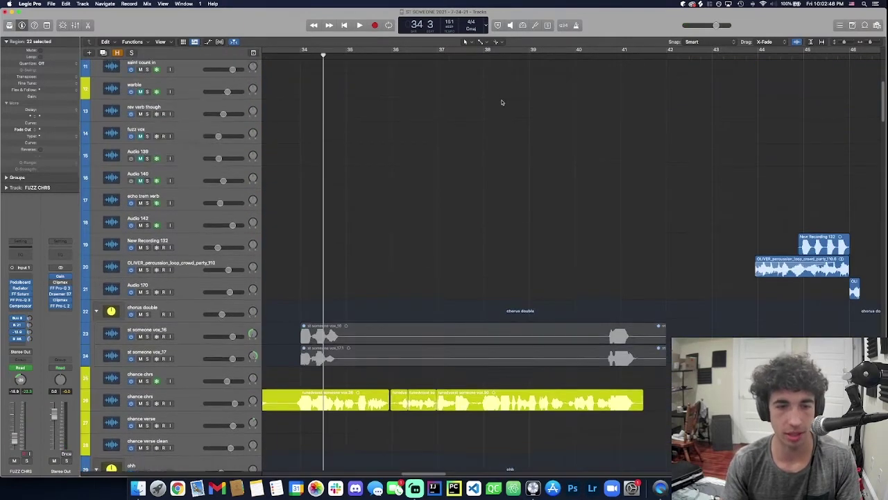
{"action": "scroll", "coordinate": [501, 102], "scroll_direction": "down", "scroll_amount": 8}
{"action": "scroll", "coordinate": [502, 102], "scroll_direction": "left", "scroll_amount": 10}
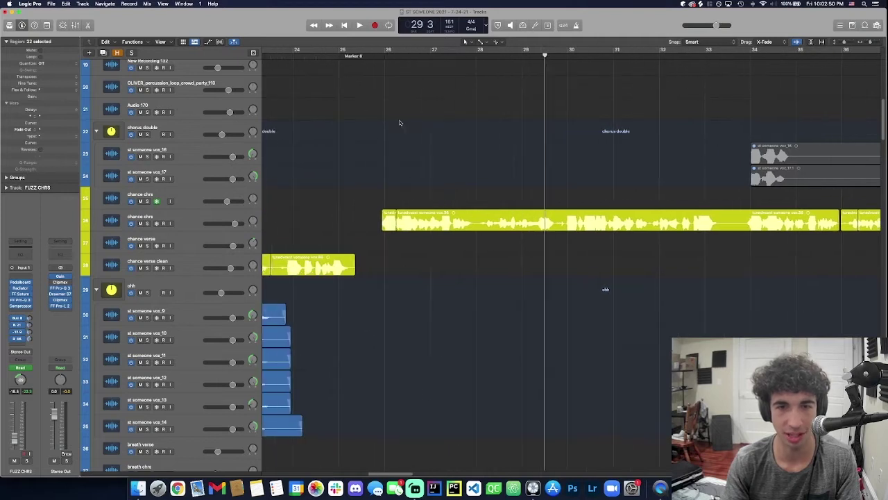
{"action": "left_click", "coordinate": [196, 221]}
{"action": "key", "text": "s"}
{"action": "key", "text": "space"}
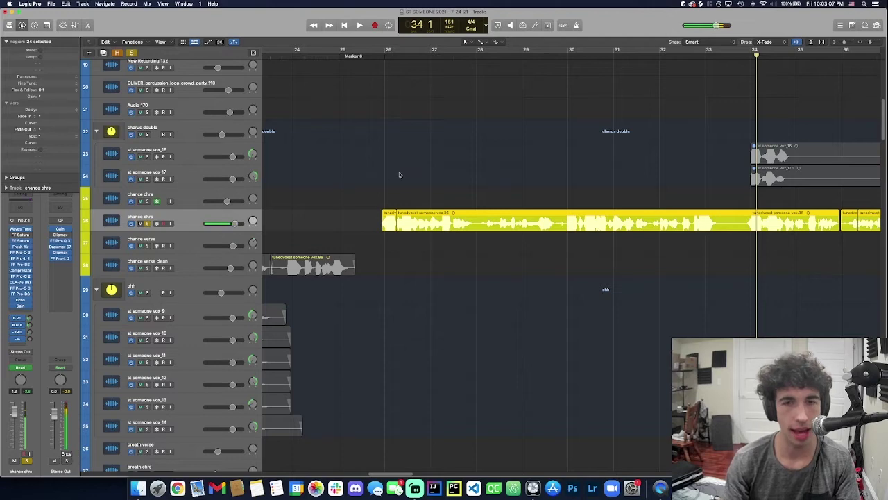
Step: Show the track automation and check which parameters are automated on the chance chrs vocal, keeping the Send 3 Vari-Note 01 lane displayed
{"action": "key", "text": "a"}
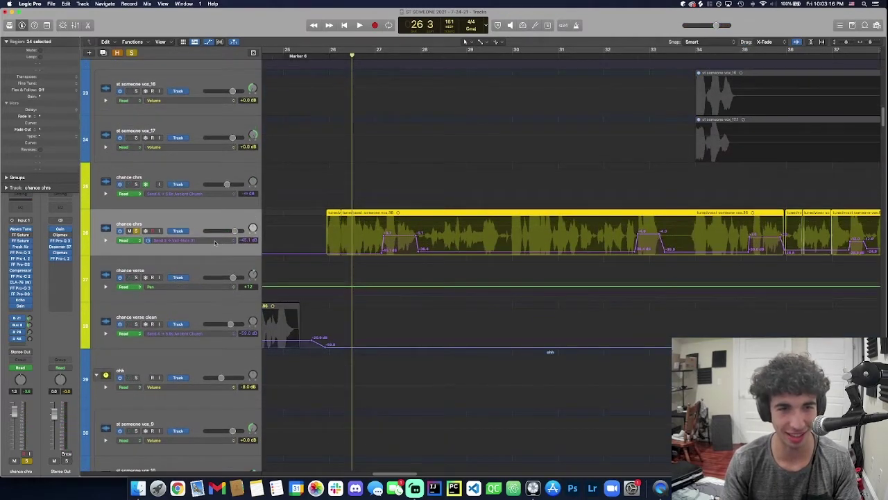
{"action": "left_click", "coordinate": [215, 241]}
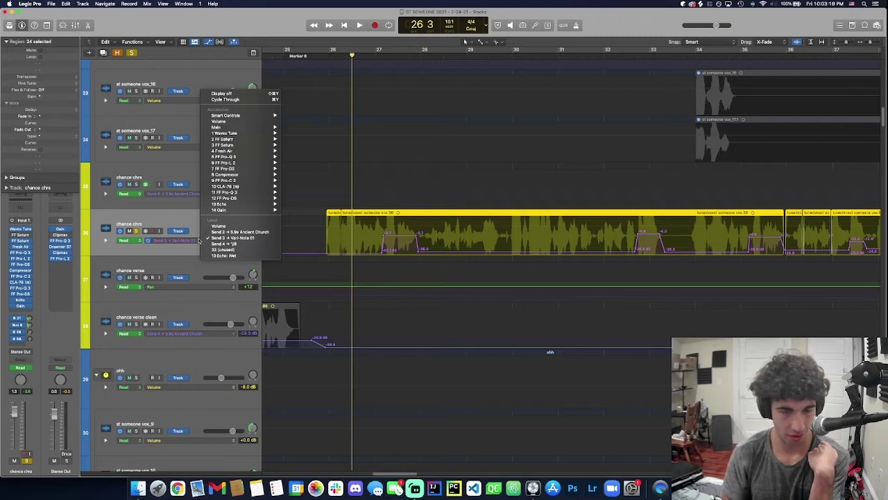
{"action": "left_click", "coordinate": [392, 238]}
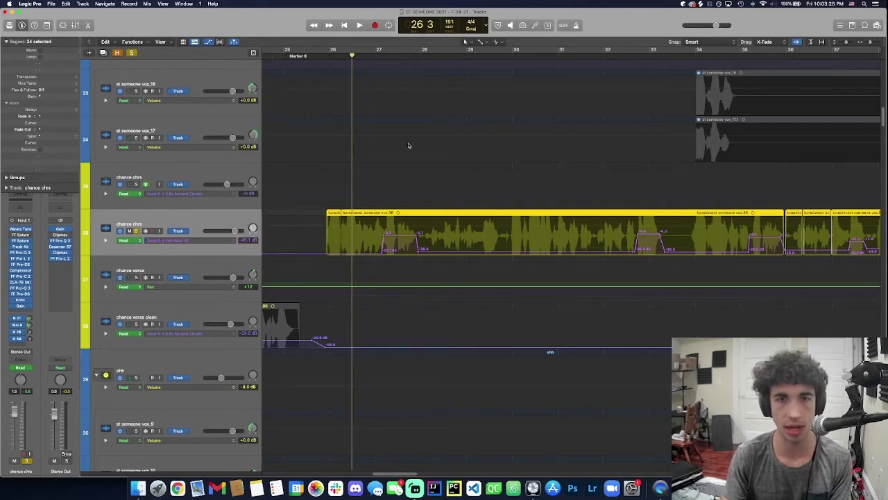
Step: Play the soloed chance chrs vocal through its Vari-Note 01 send automation from about bar 26 to bar 29
{"action": "key", "text": "super+Right"}
{"action": "key", "text": "space"}
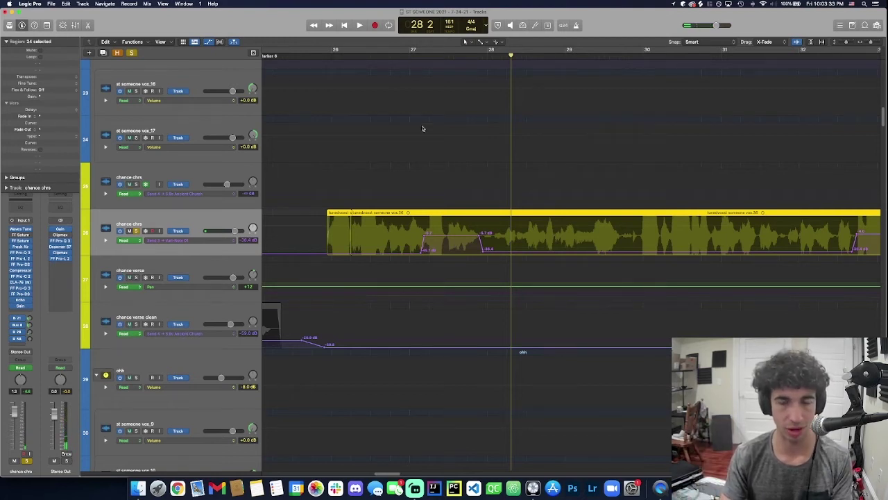
{"action": "left_click", "coordinate": [401, 56]}
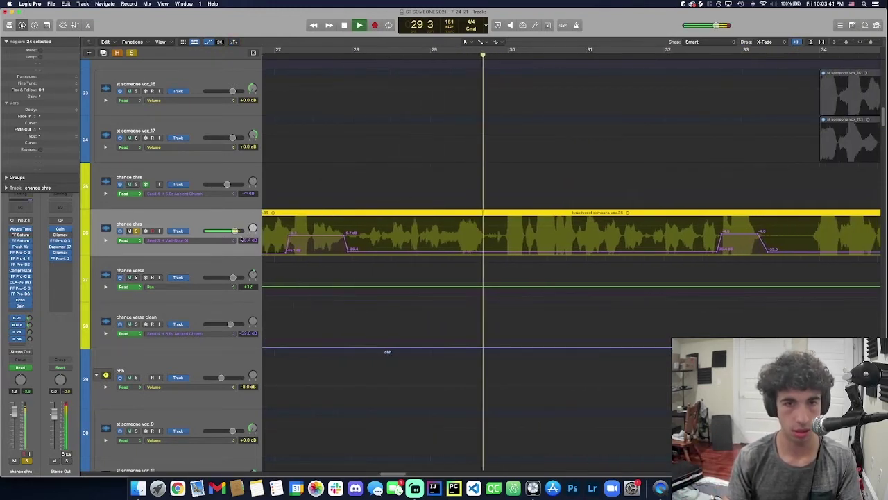
{"action": "key", "text": "space"}
Step: Display the Echo Wet automation on the chance chrs vocal and play it from about bar 26 to bar 27
{"action": "left_click", "coordinate": [206, 240]}
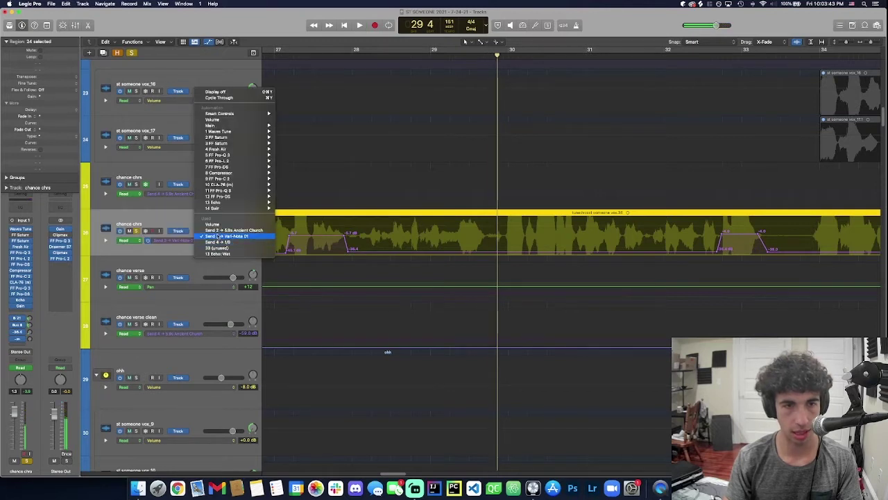
{"action": "left_click", "coordinate": [221, 254]}
{"action": "scroll", "coordinate": [337, 79], "scroll_direction": "left", "scroll_amount": 3}
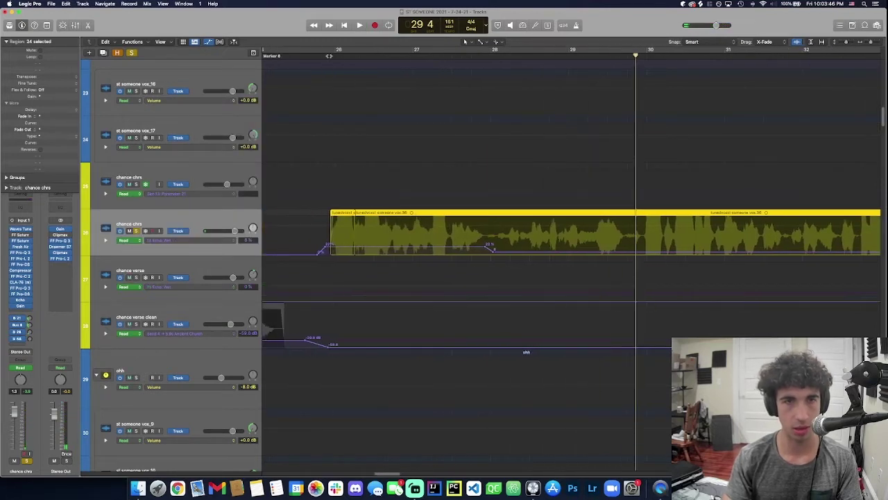
{"action": "left_click", "coordinate": [329, 56]}
{"action": "key", "text": "space"}
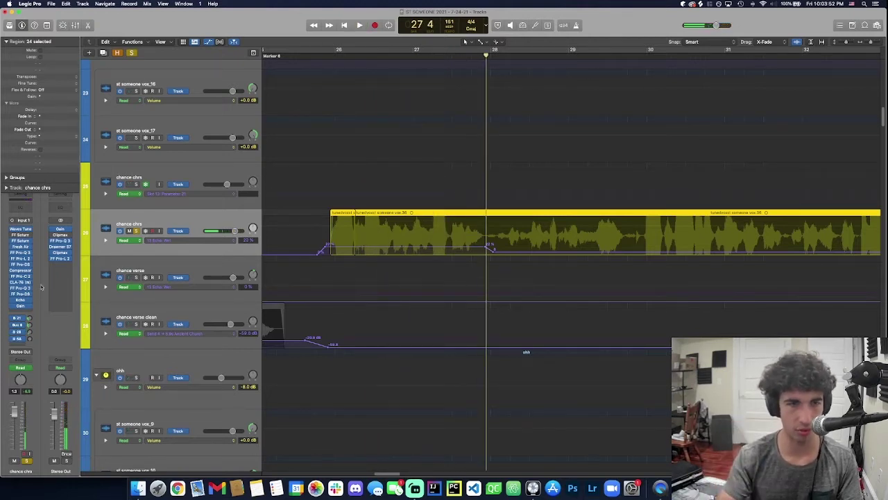
Step: Play the vocal's second echo passage from about bar 34 to bar 36 and check its list of automated parameters again
{"action": "scroll", "coordinate": [366, 262], "scroll_direction": "down", "scroll_amount": 5}
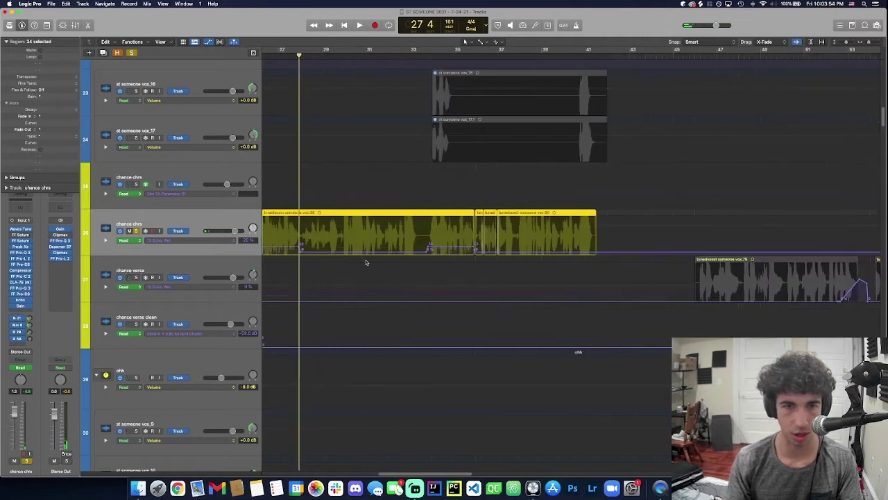
{"action": "left_click", "coordinate": [426, 55]}
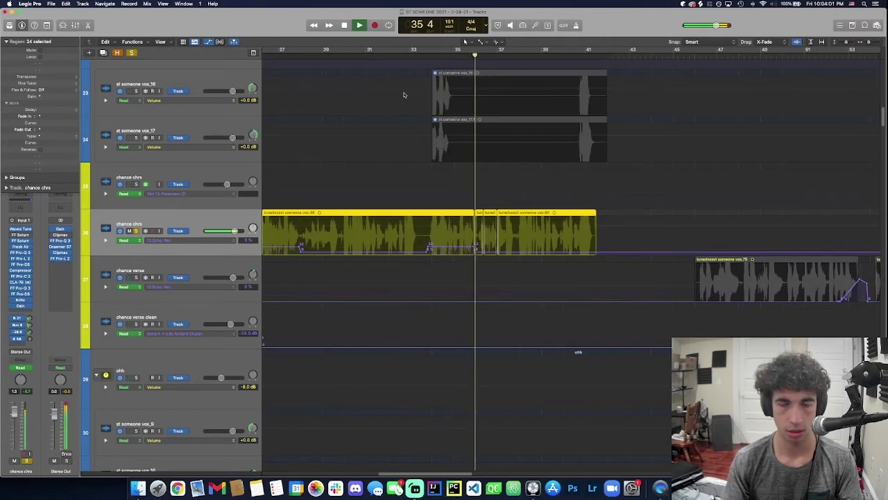
{"action": "left_click", "coordinate": [199, 240]}
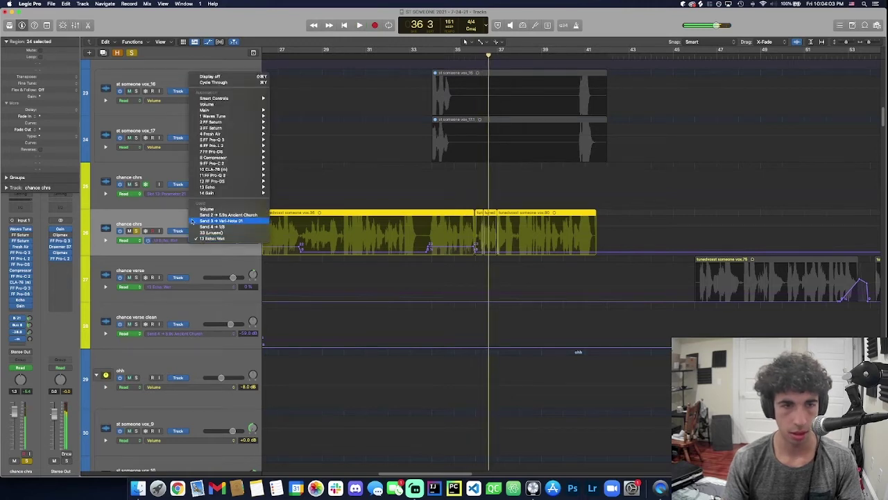
{"action": "left_click", "coordinate": [180, 222]}
{"action": "left_click", "coordinate": [221, 243]}
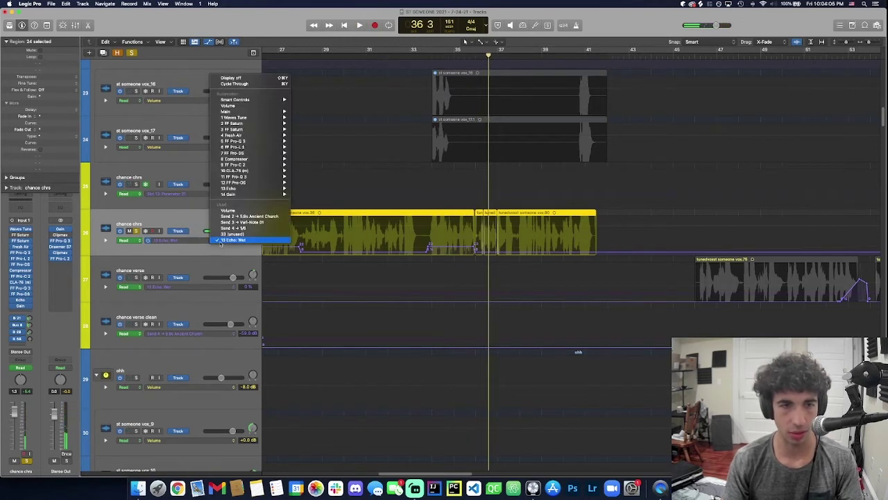
{"action": "left_click", "coordinate": [193, 217]}
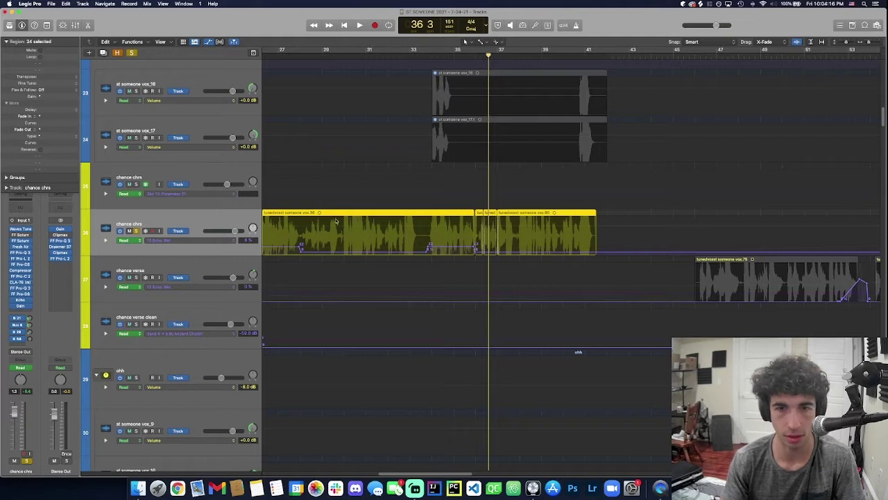
Step: Return to the drum tracks without automation or vocal solo, and play the shake n fill track in solo from about bar 34
{"action": "key", "text": "super+Up"}
{"action": "scroll", "coordinate": [559, 303], "scroll_direction": "down", "scroll_amount": 3}
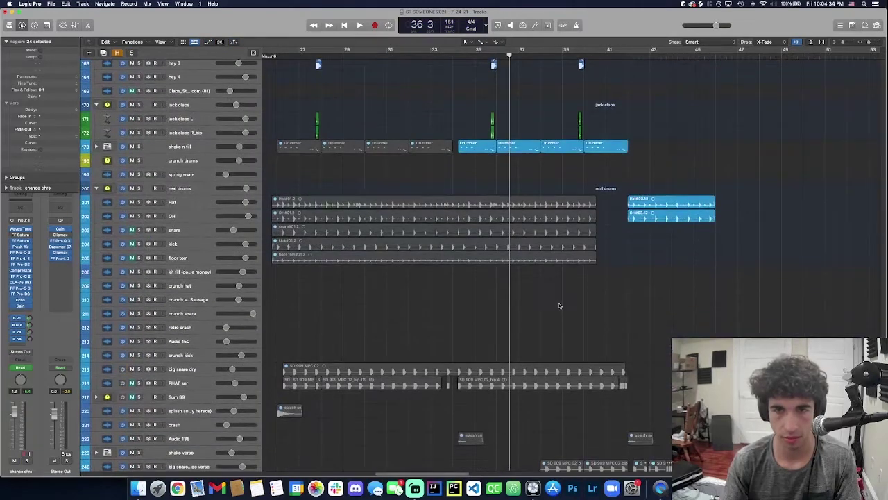
{"action": "key", "text": "comma"}
{"action": "key", "text": "comma"}
{"action": "left_click", "coordinate": [188, 145]}
{"action": "key", "text": "s"}
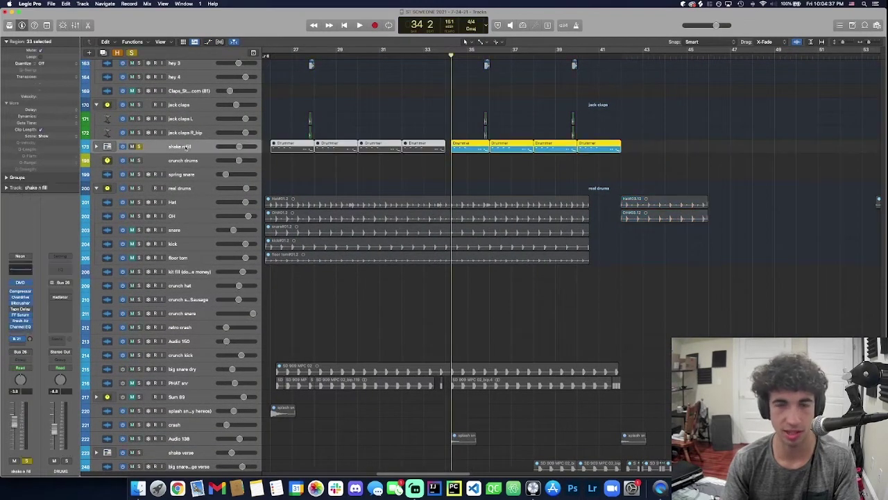
{"action": "key", "text": "space"}
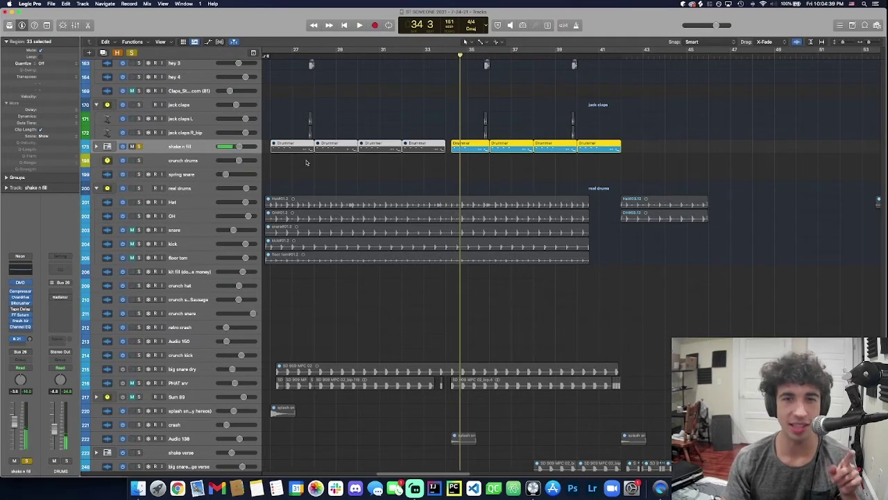
Step: Play the soloed shake n fill drummer part close up from about bar 34 to bar 36
{"action": "scroll", "coordinate": [439, 150], "scroll_direction": "up", "scroll_amount": 3}
{"action": "key", "text": "space"}
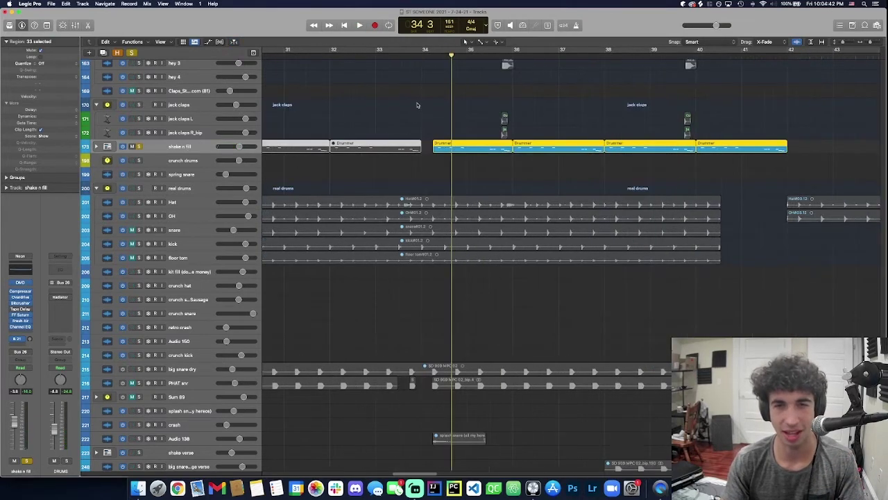
{"action": "key", "text": "super+Down"}
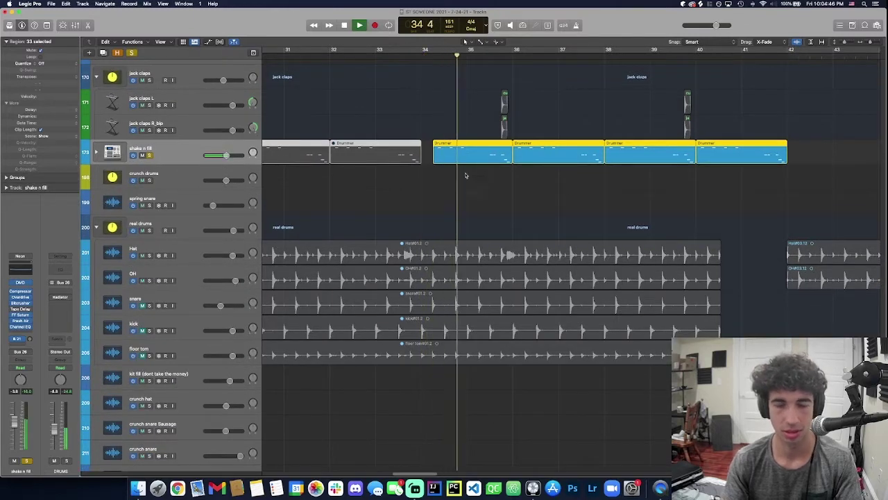
Step: Solo the lp_snr_report snare and lp_kick_boy kick tracks and listen to them together until about bar 41
{"action": "scroll", "coordinate": [430, 378], "scroll_direction": "down", "scroll_amount": 10}
{"action": "scroll", "coordinate": [337, 384], "scroll_direction": "down", "scroll_amount": 10}
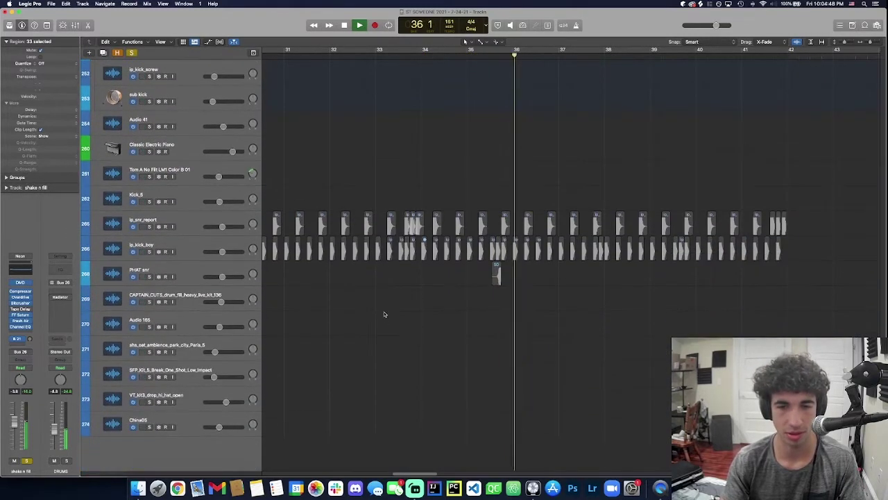
{"action": "left_click", "coordinate": [192, 225]}
{"action": "left_click", "coordinate": [193, 248], "text": "shift"}
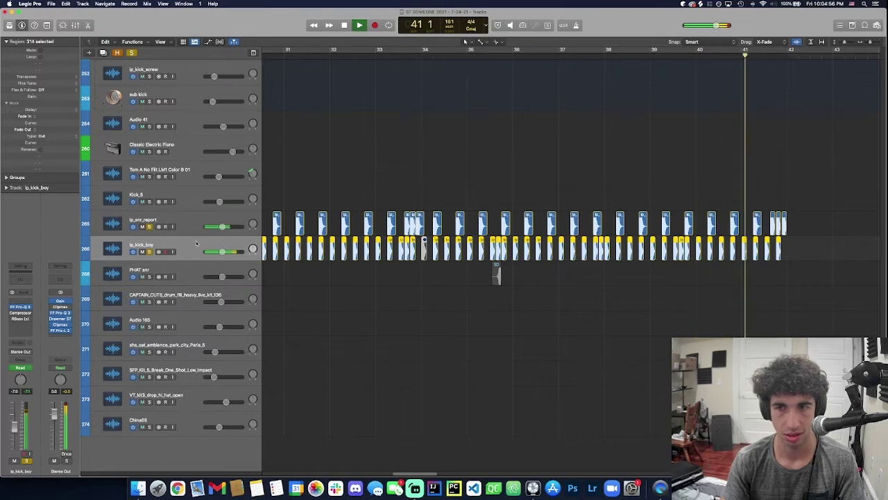
{"action": "scroll", "coordinate": [601, 282], "scroll_direction": "up", "scroll_amount": 15}
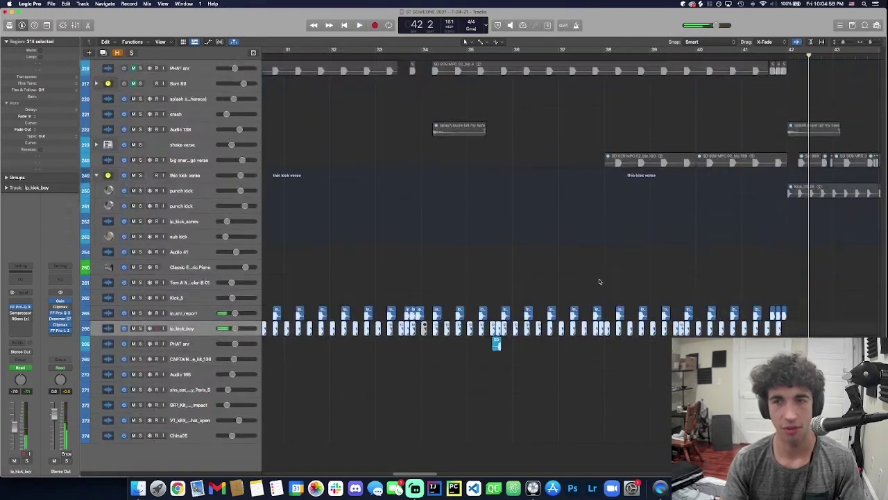
{"action": "key", "text": "space"}
Step: Play the full mix from about bar 41, and solo the real drums stack to hear it from about bar 42
{"action": "left_click", "coordinate": [451, 250]}
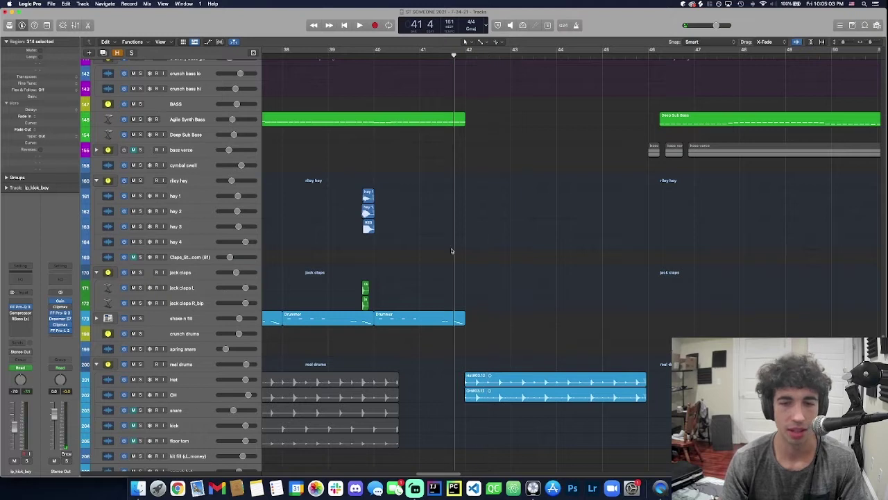
{"action": "key", "text": "space"}
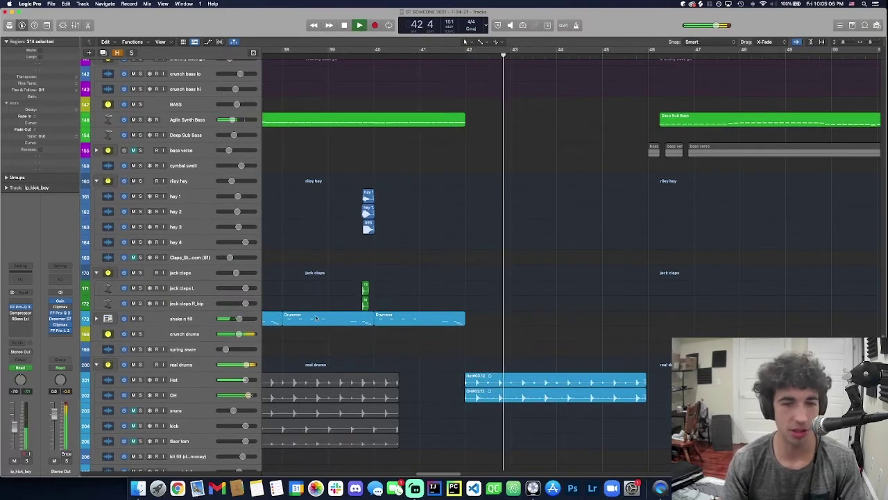
{"action": "left_click", "coordinate": [182, 365]}
{"action": "key", "text": "s"}
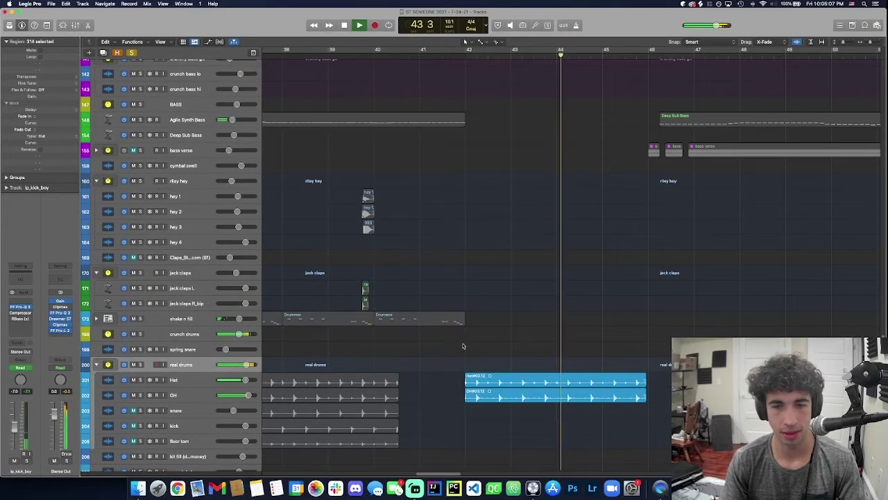
{"action": "left_click", "coordinate": [465, 347]}
{"action": "scroll", "coordinate": [466, 348], "scroll_direction": "up", "scroll_amount": 1}
{"action": "scroll", "coordinate": [466, 348], "scroll_direction": "up", "scroll_amount": 15}
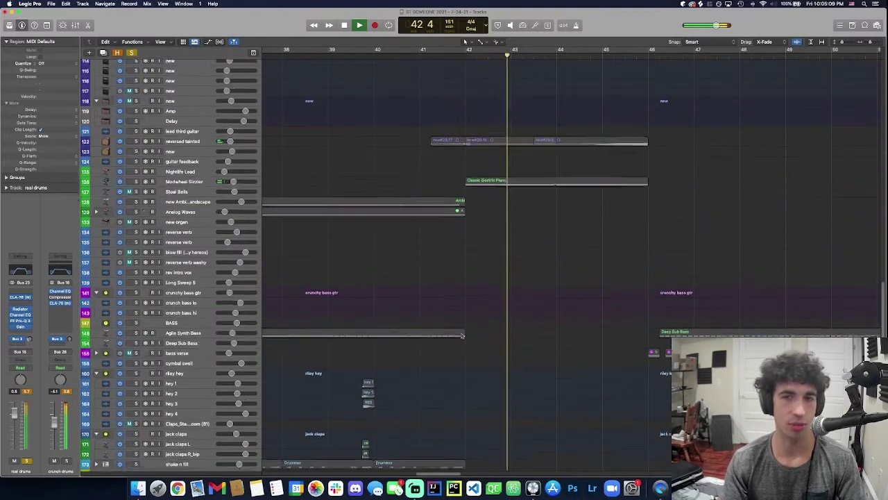
Step: Solo the Default Setting guitar stack (Sum 11) with its tracks enlarged and play it from about bar 41 to bar 46
{"action": "left_click", "coordinate": [279, 259]}
{"action": "key", "text": "space"}
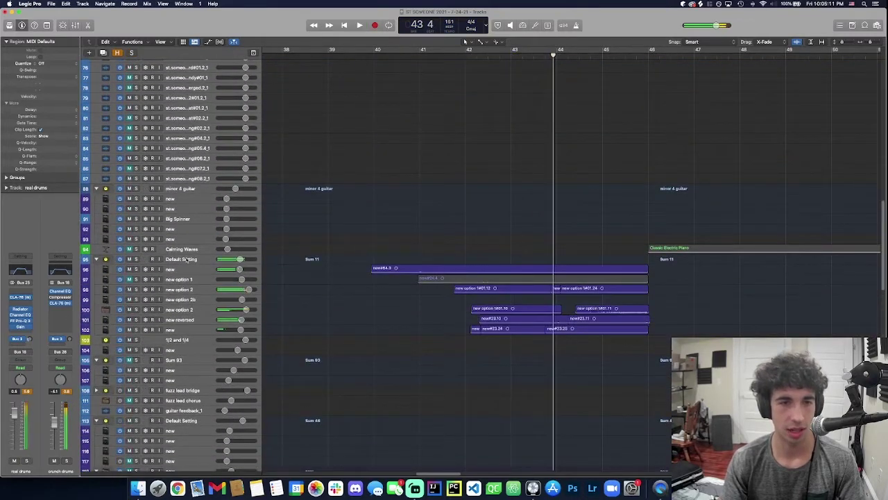
{"action": "key", "text": "s"}
{"action": "key", "text": "super+Down"}
{"action": "key", "text": "comma"}
{"action": "key", "text": "comma"}
{"action": "key", "text": "comma"}
{"action": "key", "text": "comma"}
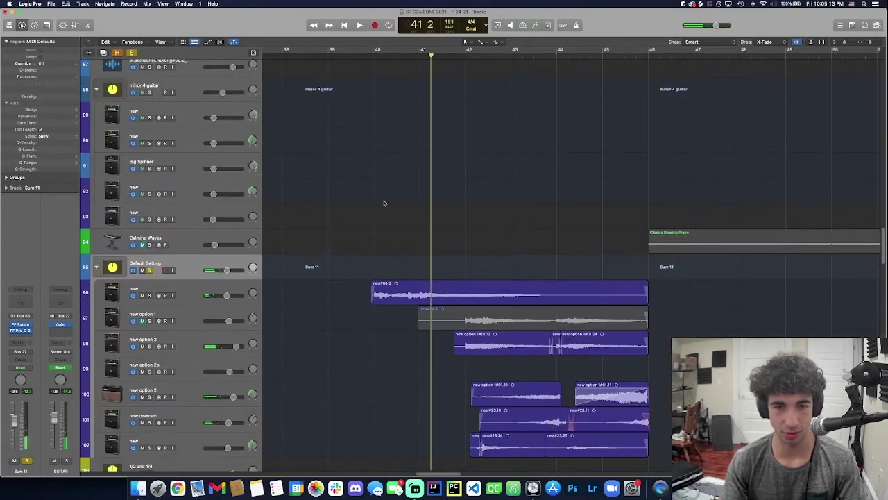
{"action": "key", "text": "space"}
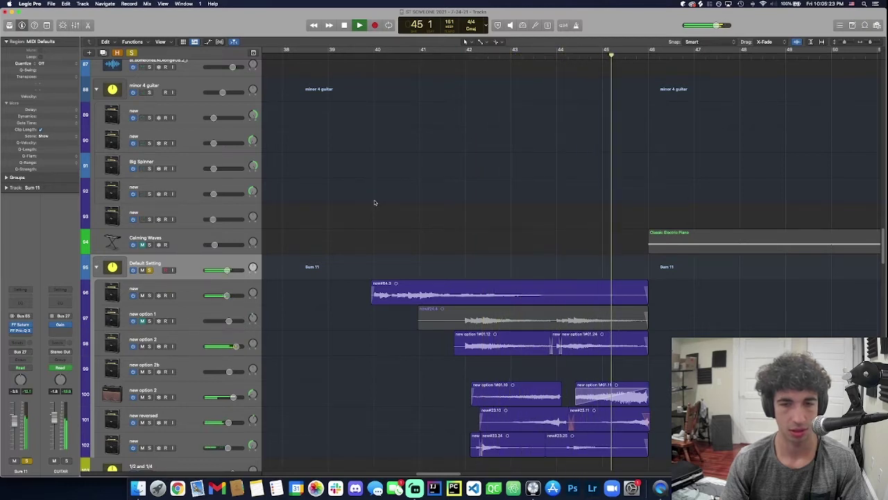
{"action": "scroll", "coordinate": [385, 218], "scroll_direction": "down", "scroll_amount": 2}
{"action": "key", "text": "space"}
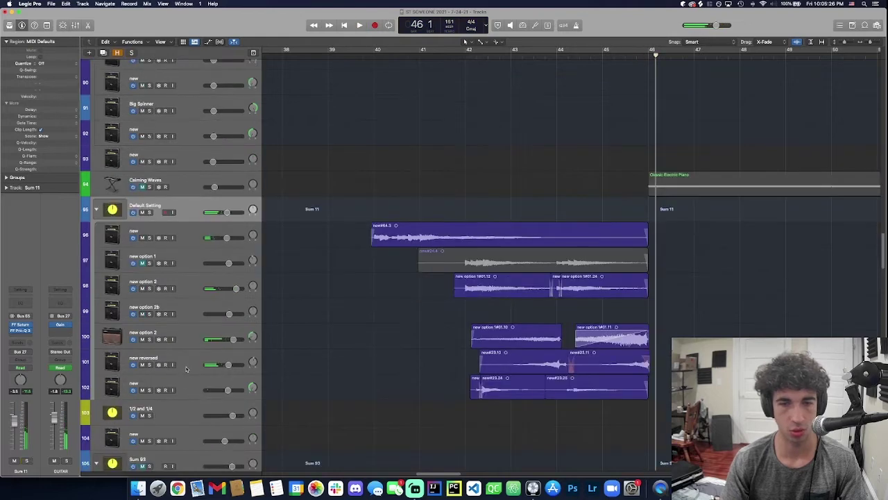
Step: Solo the new reversed guitar and play its regions from about bar 43 to bar 45, repeating the passage from bar 43
{"action": "left_click", "coordinate": [485, 361]}
{"action": "key", "text": "super+Right"}
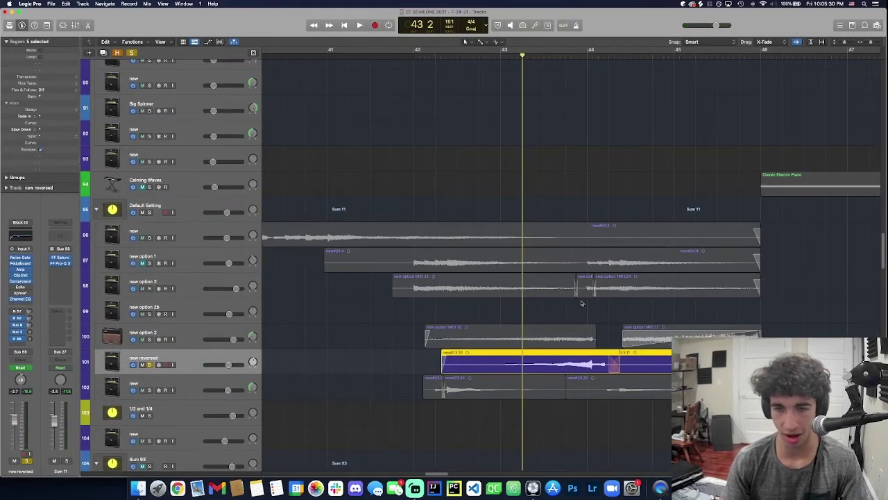
{"action": "key", "text": "space"}
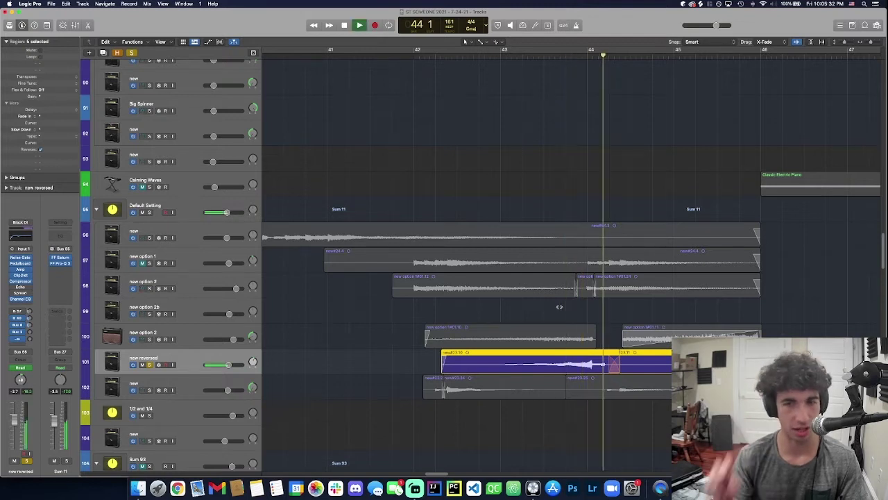
{"action": "key", "text": "space"}
{"action": "key", "text": "super+a"}
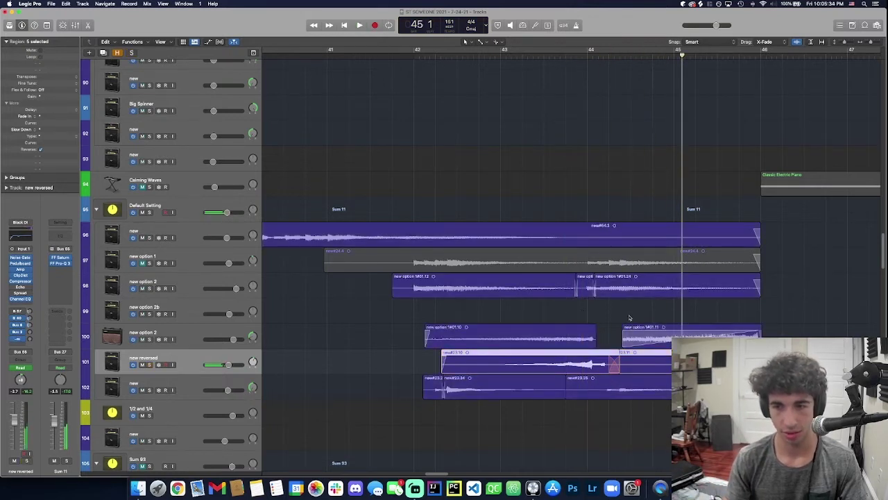
{"action": "left_click", "coordinate": [705, 314]}
{"action": "left_click", "coordinate": [578, 310]}
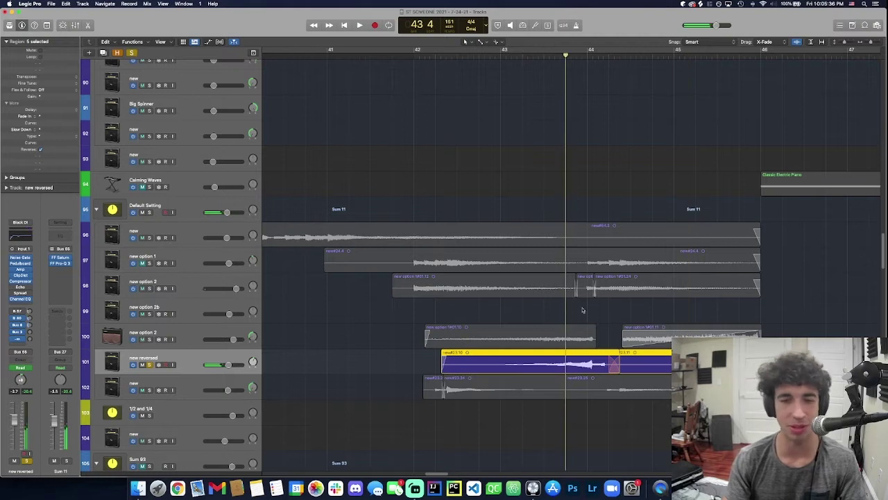
{"action": "key", "text": "space"}
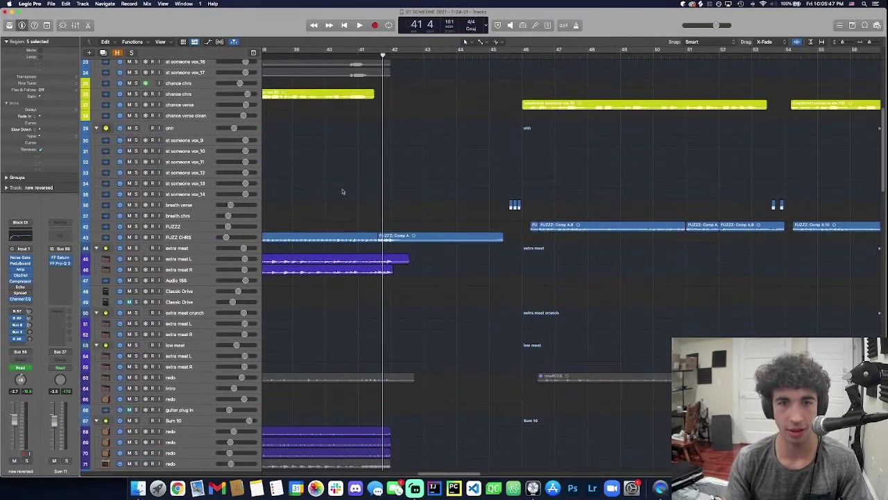
Step: Play from about bar 40 with the FUZZ CHRS track soloed and enlarged, stopping around bar 46
{"action": "left_click", "coordinate": [342, 192]}
{"action": "key", "text": "space"}
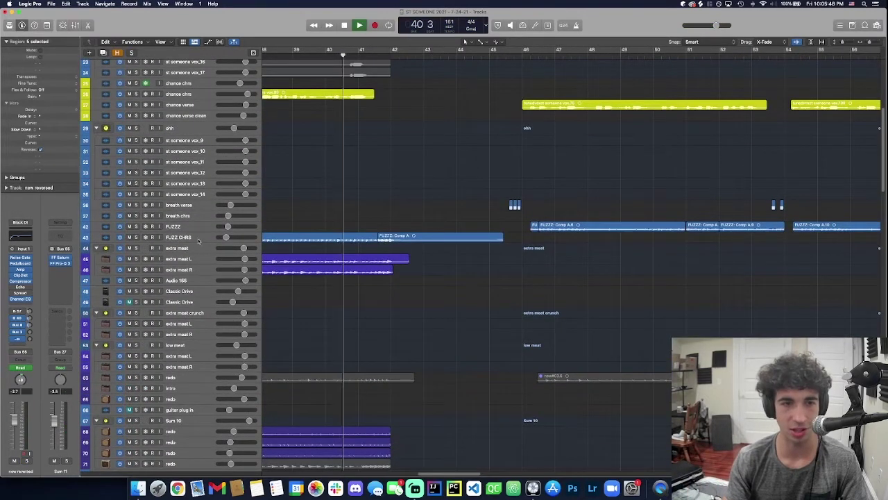
{"action": "left_click", "coordinate": [206, 239]}
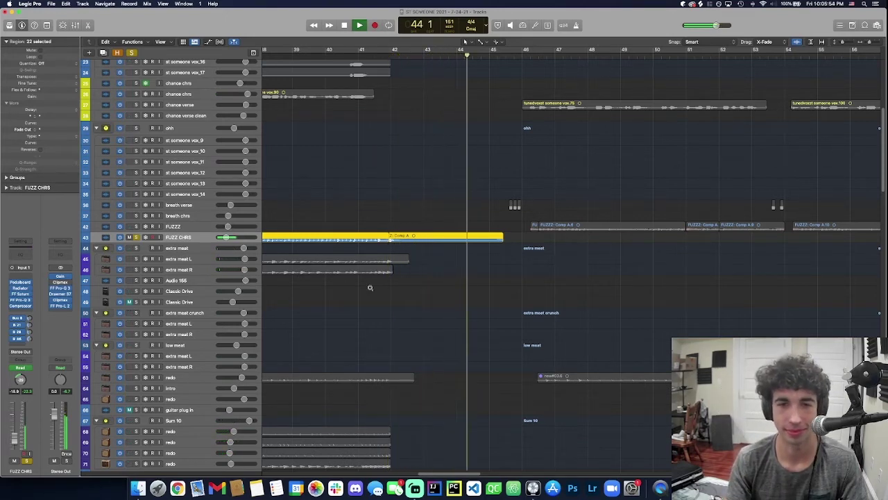
{"action": "key", "text": "super+Down"}
{"action": "key", "text": "super+Down"}
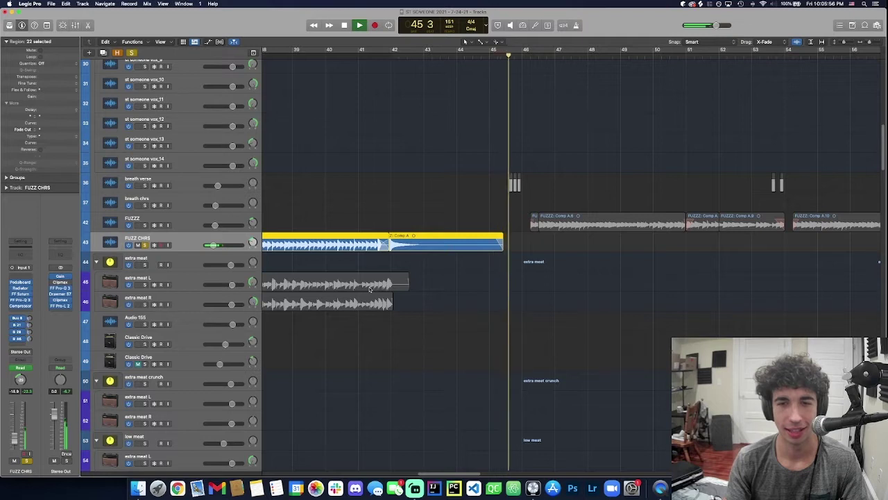
{"action": "key", "text": "space"}
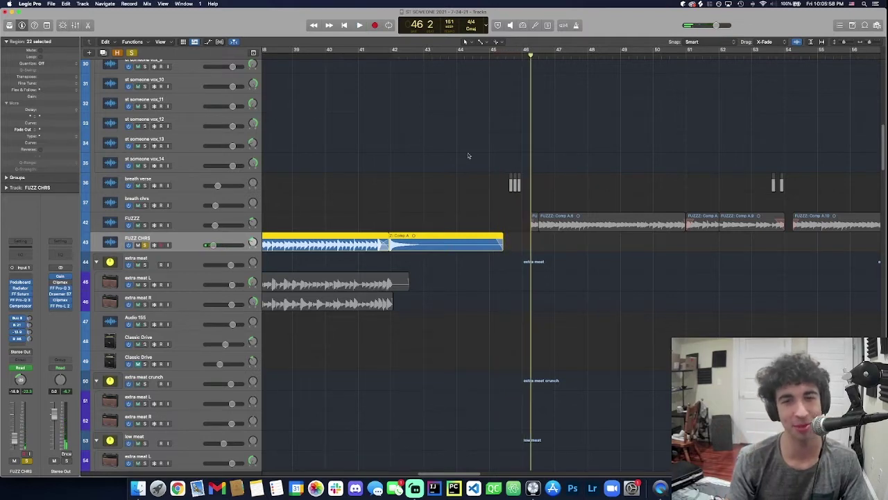
Step: Replay the decaying tail of the soloed FUZZ CHRS region close up from about bar 44
{"action": "left_click", "coordinate": [468, 155]}
{"action": "left_click", "coordinate": [448, 158]}
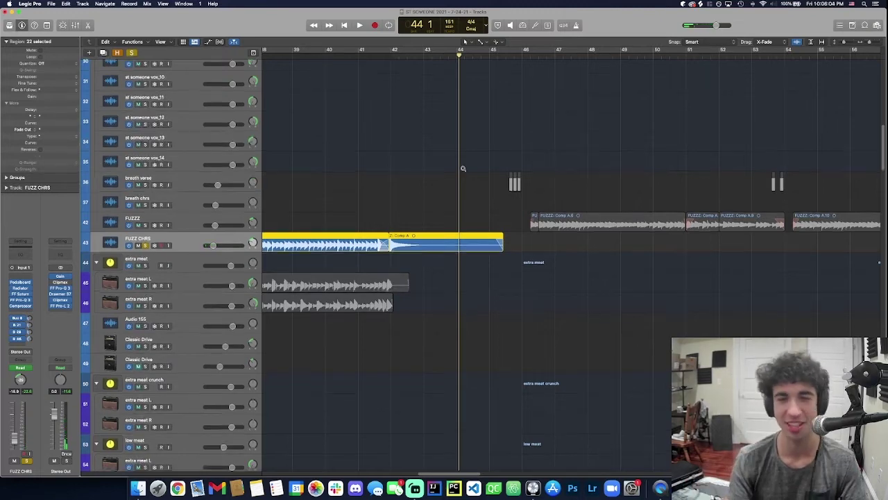
{"action": "scroll", "coordinate": [464, 170], "scroll_direction": "up", "scroll_amount": 6}
{"action": "left_click", "coordinate": [446, 197], "text": "shift"}
{"action": "key", "text": "space"}
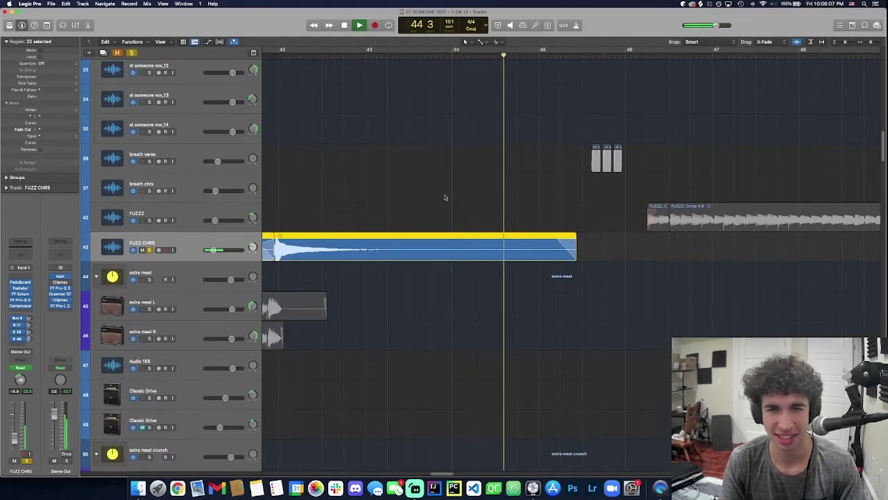
{"action": "key", "text": "space"}
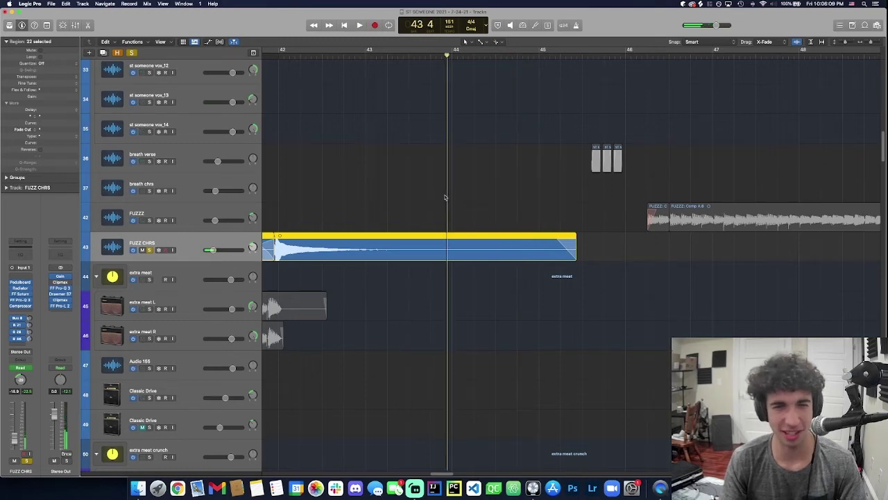
Step: Turn off the FUZZ CHRS solo and play the transition in the full mix from about bar 43 to bar 46
{"action": "scroll", "coordinate": [445, 197], "scroll_direction": "down", "scroll_amount": 6}
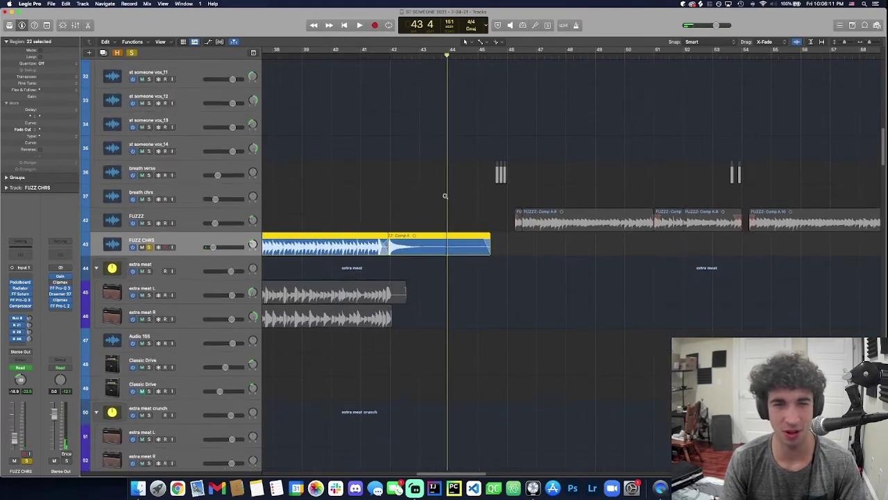
{"action": "key", "text": "ctrl+s"}
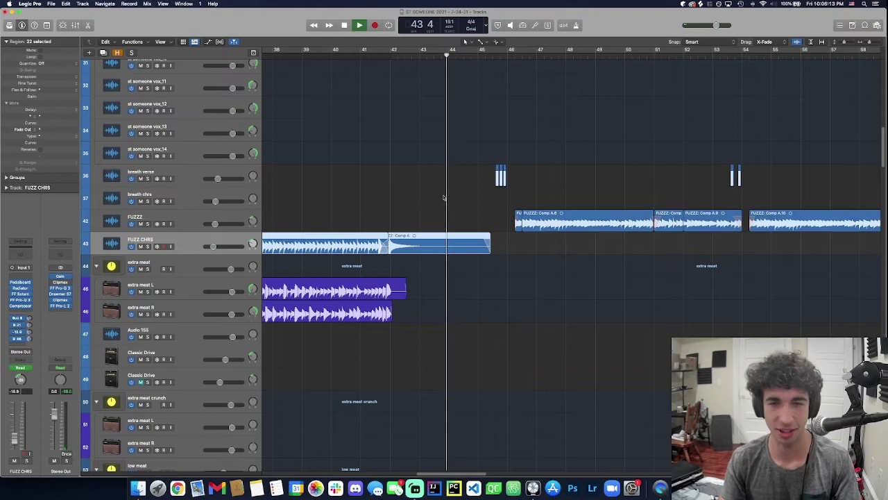
{"action": "scroll", "coordinate": [445, 194], "scroll_direction": "up", "scroll_amount": 5}
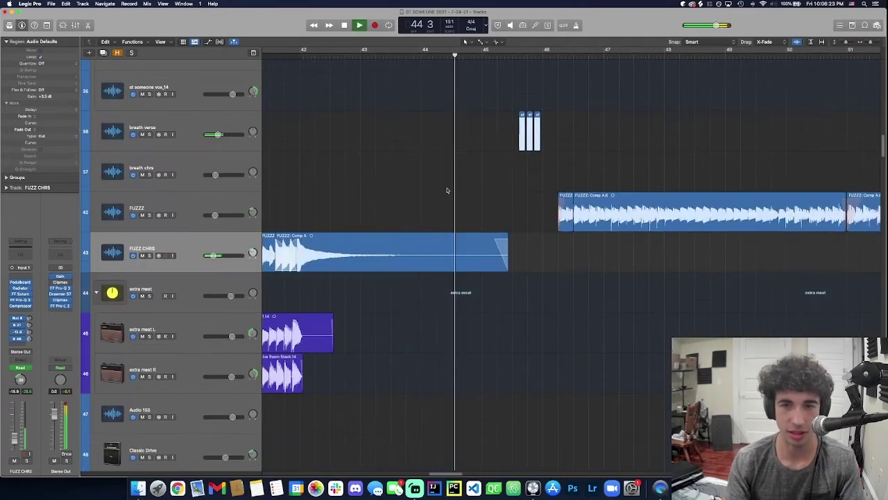
{"action": "scroll", "coordinate": [447, 191], "scroll_direction": "down", "scroll_amount": 3}
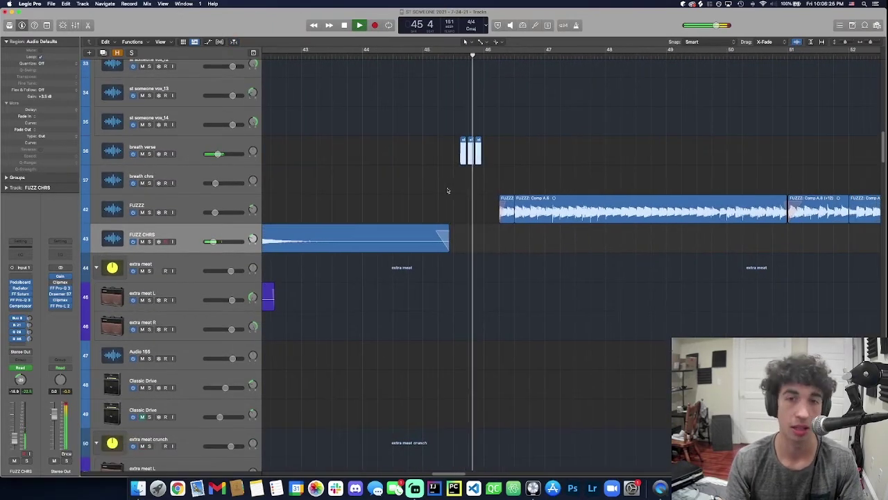
{"action": "key", "text": "space"}
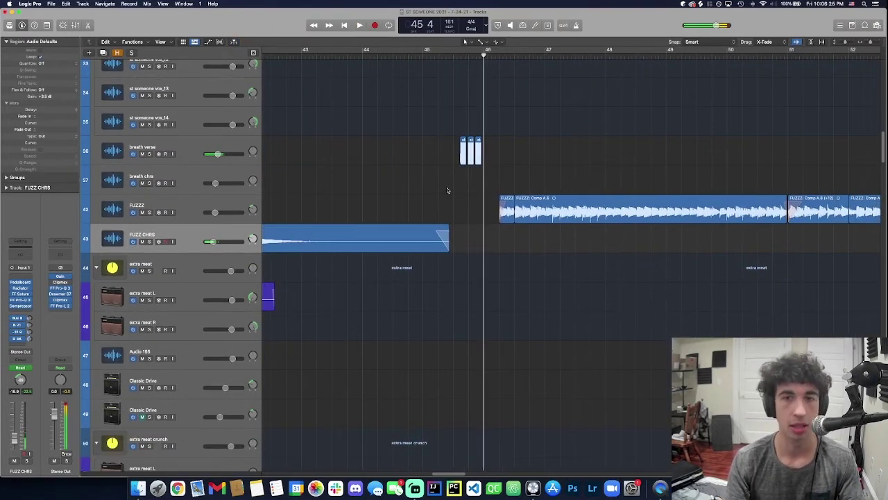
Step: Select the FUZZZ track and play the verse from about bar 46 to bar 51 in the mix, examining the guitar tracks
{"action": "left_click", "coordinate": [195, 199]}
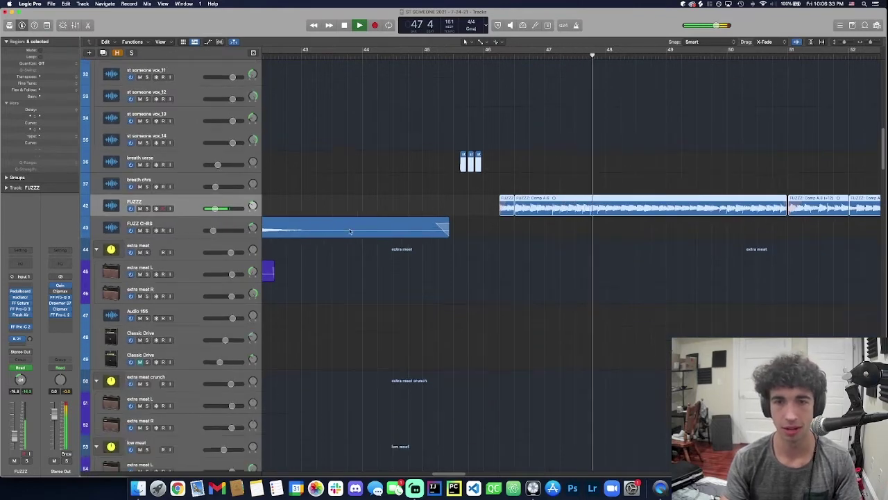
{"action": "scroll", "coordinate": [349, 229], "scroll_direction": "down", "scroll_amount": 10}
{"action": "scroll", "coordinate": [347, 236], "scroll_direction": "up", "scroll_amount": 5}
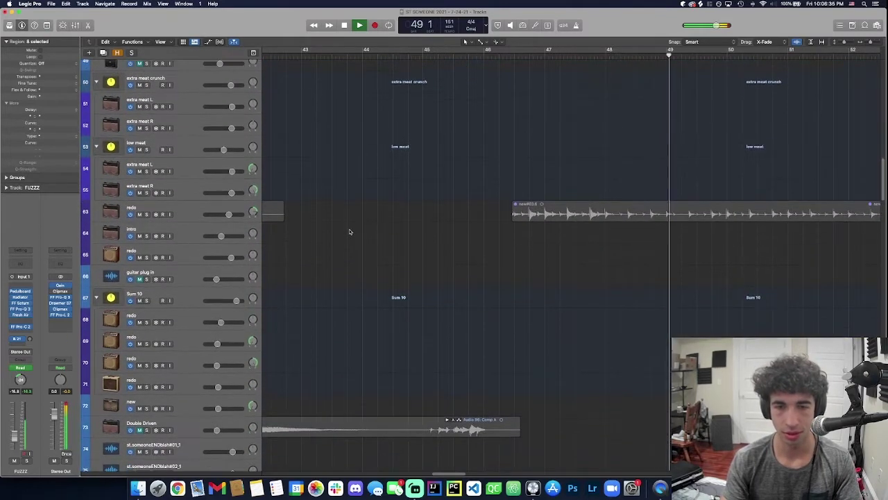
{"action": "scroll", "coordinate": [345, 242], "scroll_direction": "up", "scroll_amount": 2}
{"action": "scroll", "coordinate": [347, 242], "scroll_direction": "down", "scroll_amount": 5}
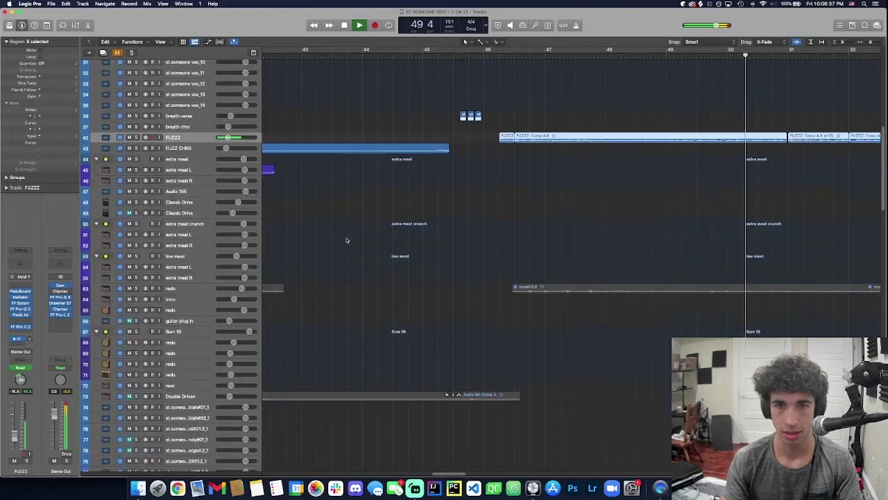
{"action": "scroll", "coordinate": [399, 242], "scroll_direction": "down", "scroll_amount": 2}
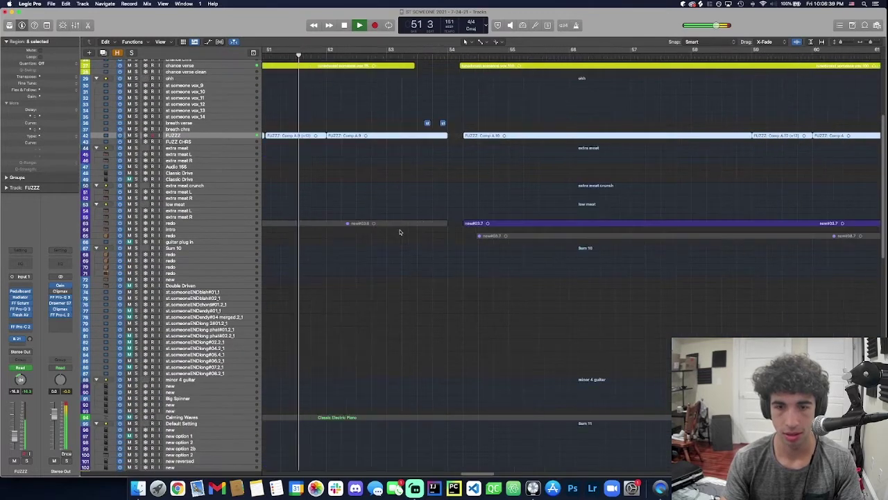
{"action": "scroll", "coordinate": [397, 223], "scroll_direction": "left", "scroll_amount": 3}
{"action": "scroll", "coordinate": [397, 223], "scroll_direction": "left", "scroll_amount": 5}
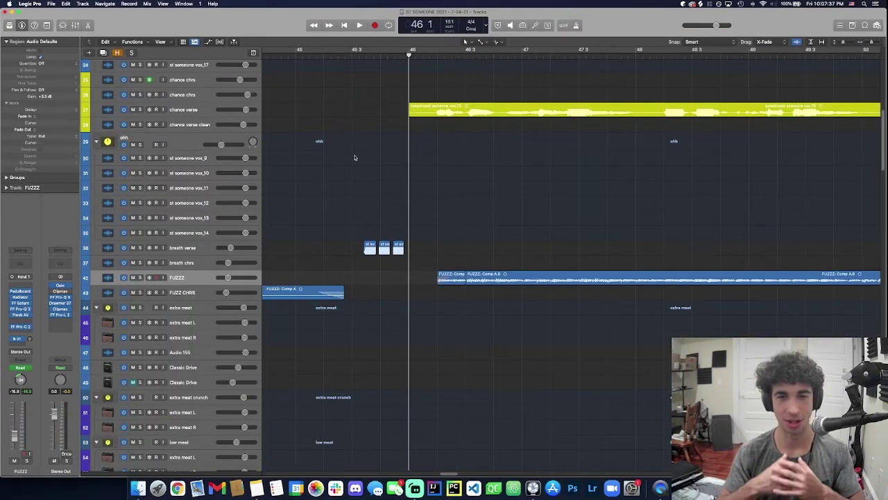
Step: Play the start of the verse in the full mix from bar 46 to about bar 47, viewing the vocal and guitar tracks
{"action": "scroll", "coordinate": [435, 179], "scroll_direction": "up", "scroll_amount": 5}
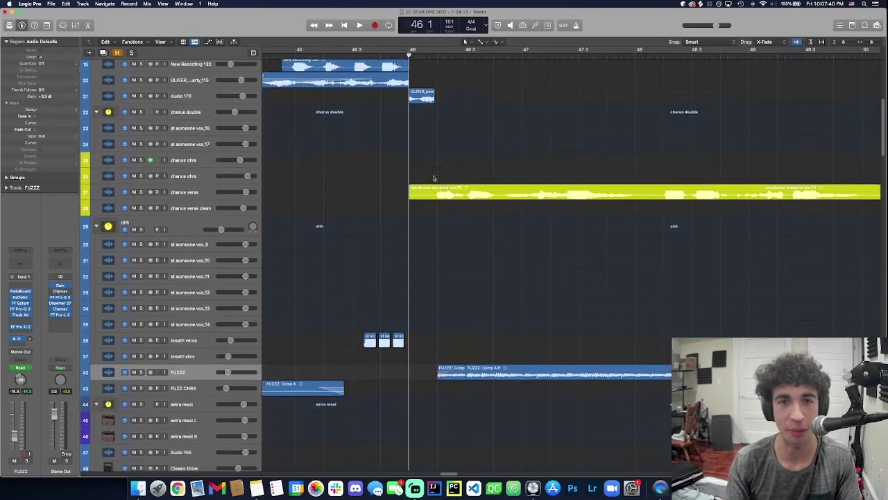
{"action": "left_click", "coordinate": [384, 165]}
{"action": "key", "text": "space"}
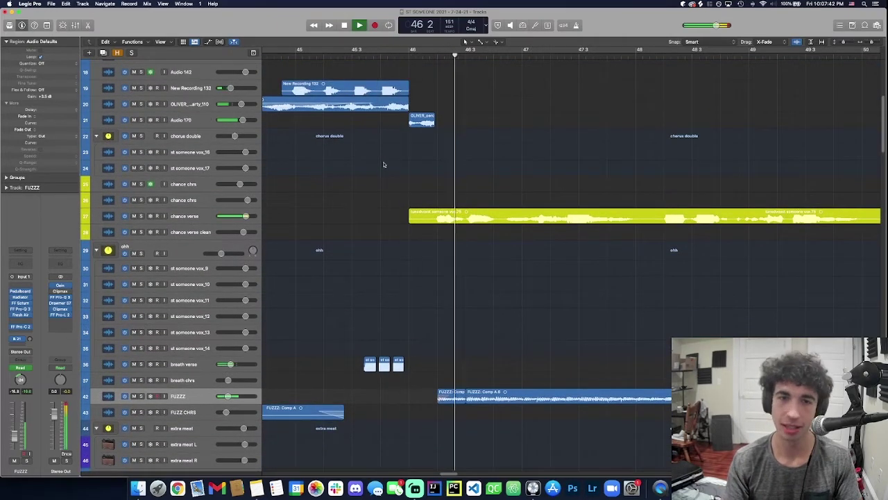
{"action": "key", "text": "super+Left"}
{"action": "key", "text": "super+Up"}
{"action": "scroll", "coordinate": [395, 183], "scroll_direction": "down", "scroll_amount": 6}
{"action": "key", "text": "space"}
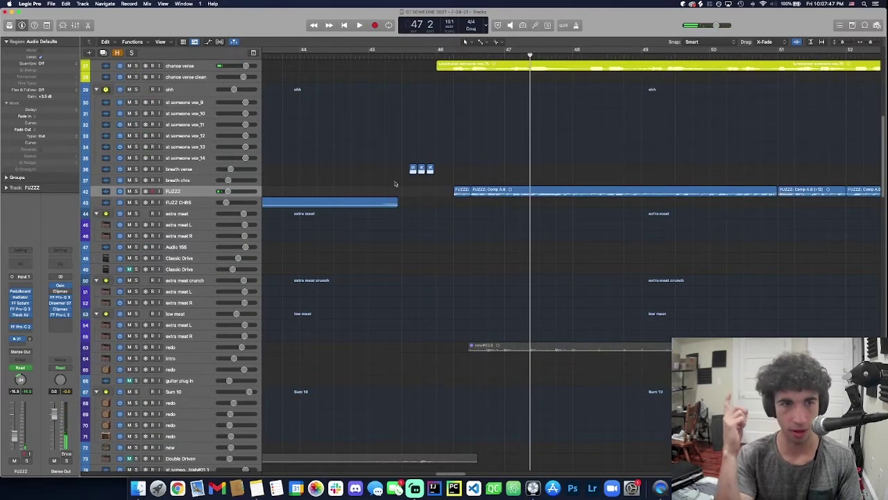
Step: Solo the FUZZZ track, play its verse part through to about bar 54, and turn the solo off
{"action": "key", "text": "s"}
{"action": "left_click", "coordinate": [453, 101]}
{"action": "key", "text": "space"}
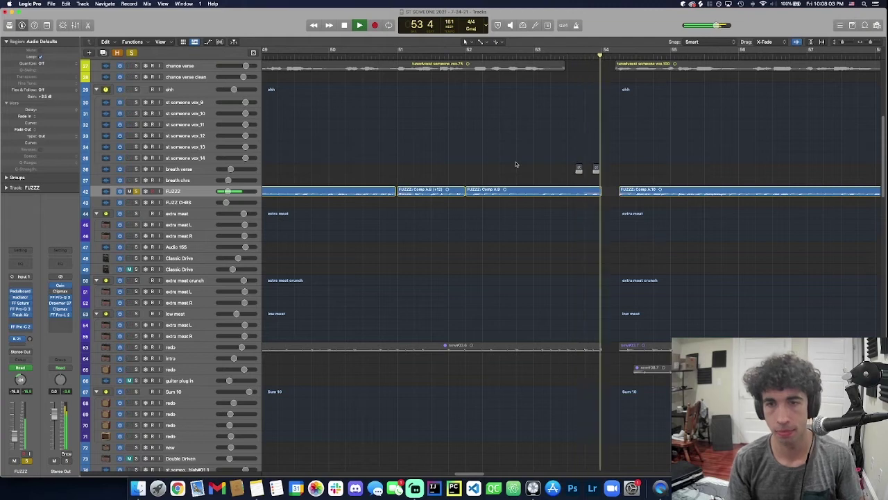
{"action": "key", "text": "space"}
{"action": "scroll", "coordinate": [416, 142], "scroll_direction": "left", "scroll_amount": 8}
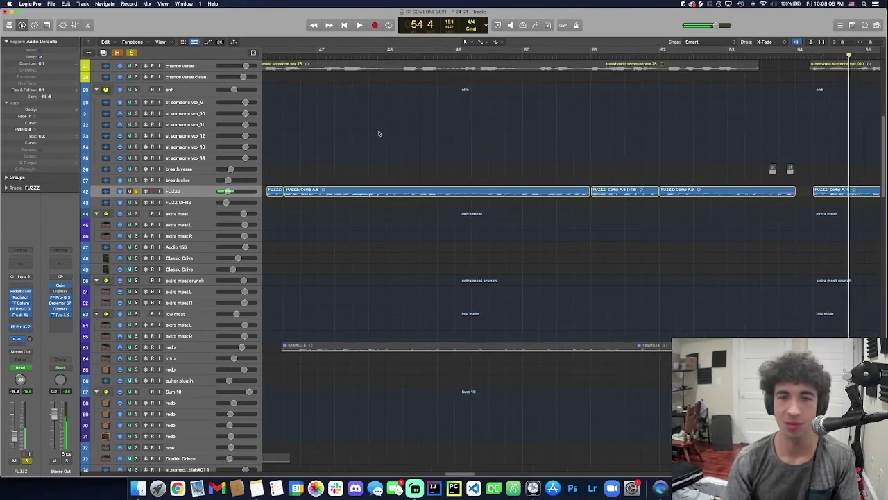
{"action": "scroll", "coordinate": [376, 134], "scroll_direction": "up", "scroll_amount": 2}
{"action": "scroll", "coordinate": [377, 153], "scroll_direction": "down", "scroll_amount": 5}
{"action": "scroll", "coordinate": [390, 167], "scroll_direction": "left", "scroll_amount": 2}
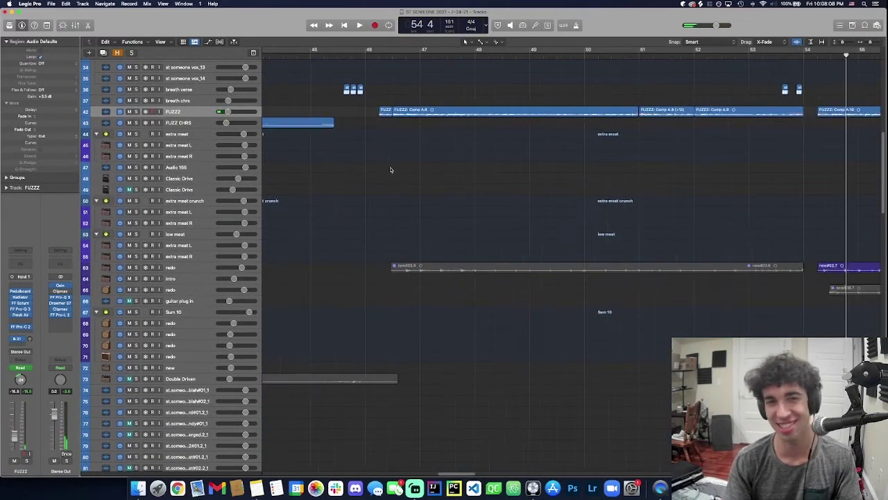
Step: Select the chance verse track, display its Pan automation from bar 46 onward, and hide the automation lanes
{"action": "scroll", "coordinate": [398, 191], "scroll_direction": "up", "scroll_amount": 10}
{"action": "key", "text": "shift+comma"}
{"action": "left_click", "coordinate": [203, 176]}
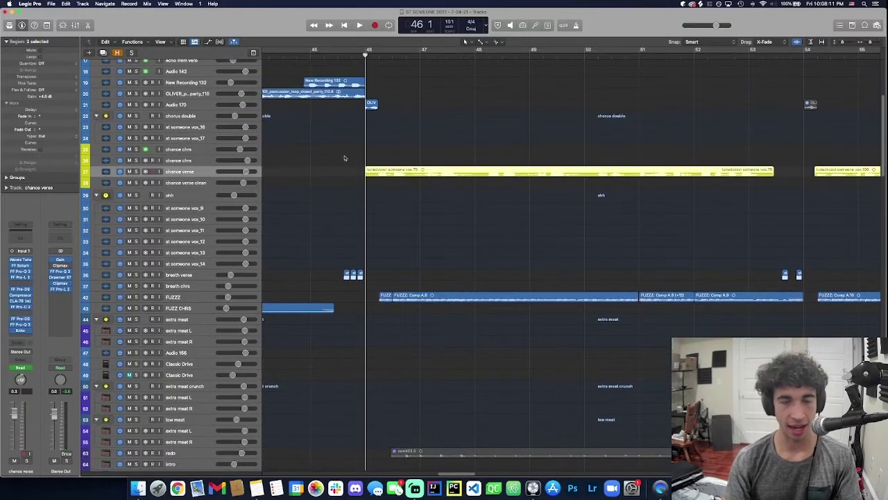
{"action": "key", "text": "a"}
{"action": "left_click", "coordinate": [212, 189]}
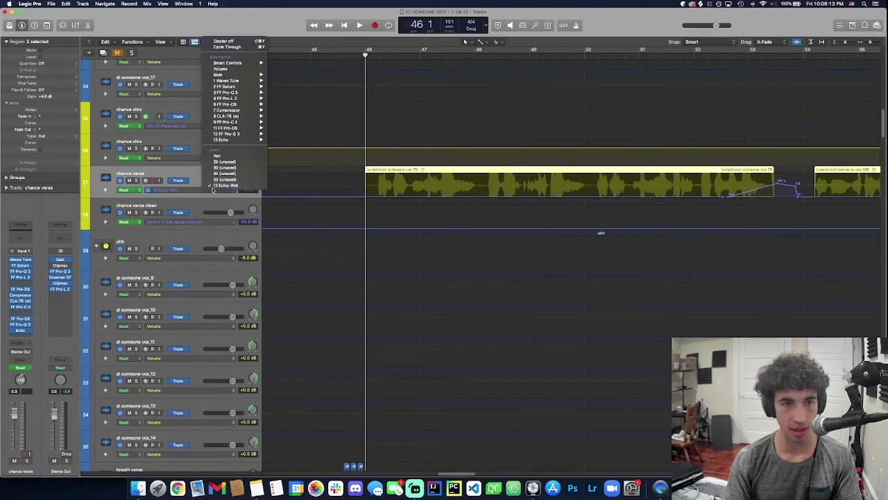
{"action": "left_click", "coordinate": [229, 156]}
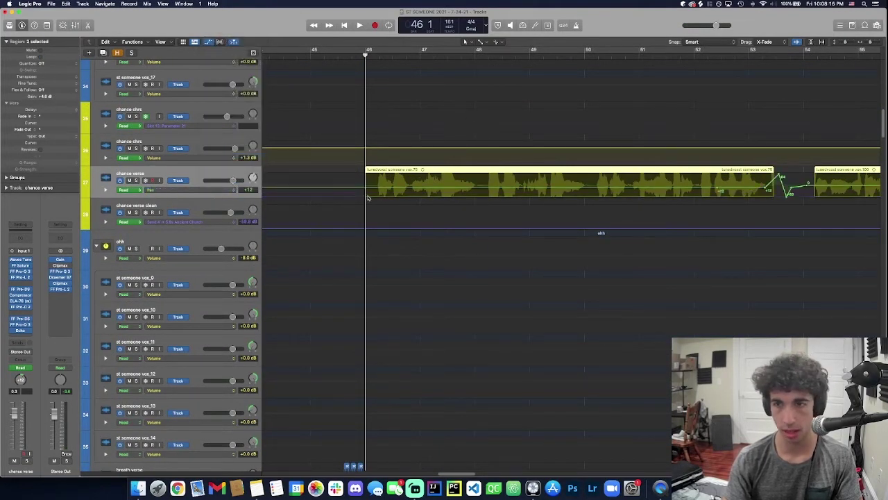
{"action": "key", "text": "a"}
Step: Solo the chance verse vocal, play it from bar 46 to nearly bar 54, and return it to the mix
{"action": "left_click_drag", "start_coordinate": [367, 195], "coordinate": [331, 169]}
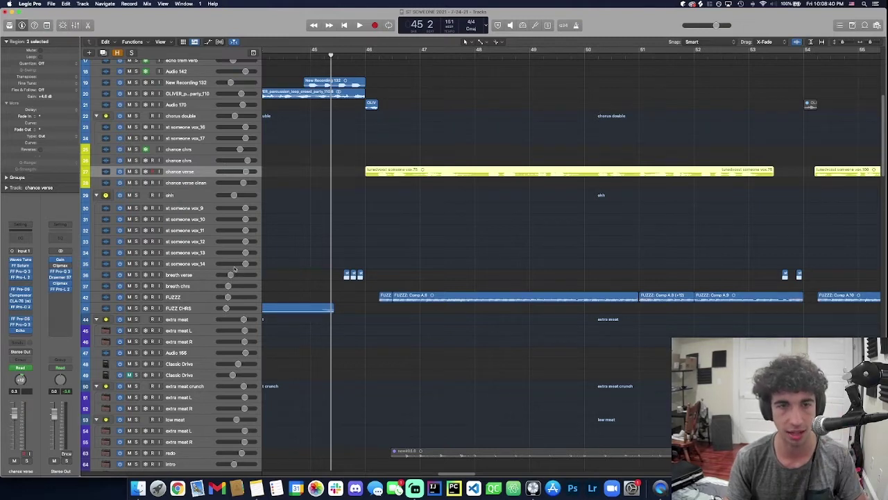
{"action": "left_click", "coordinate": [351, 208]}
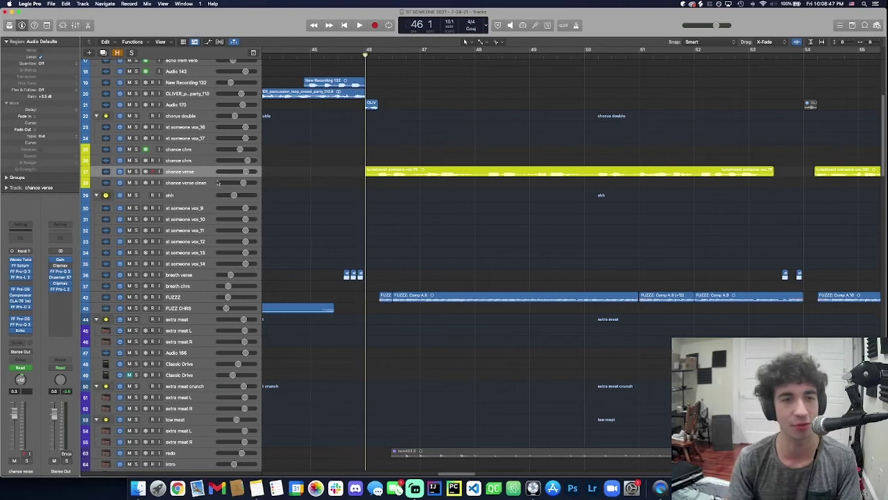
{"action": "key", "text": "s"}
{"action": "key", "text": "space"}
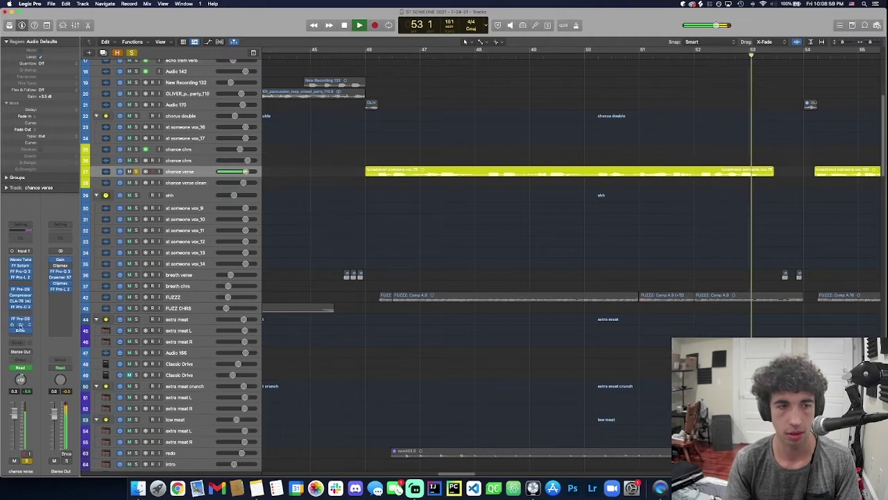
{"action": "key", "text": "space"}
{"action": "key", "text": "a"}
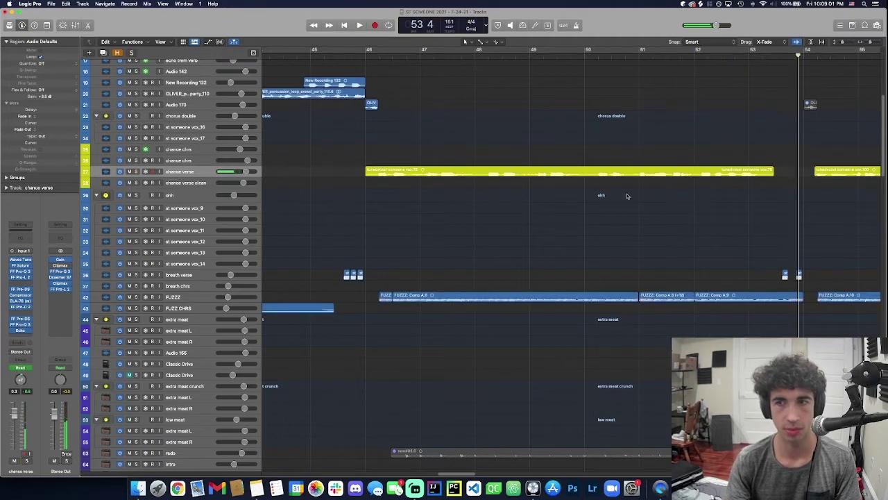
{"action": "key", "text": "a"}
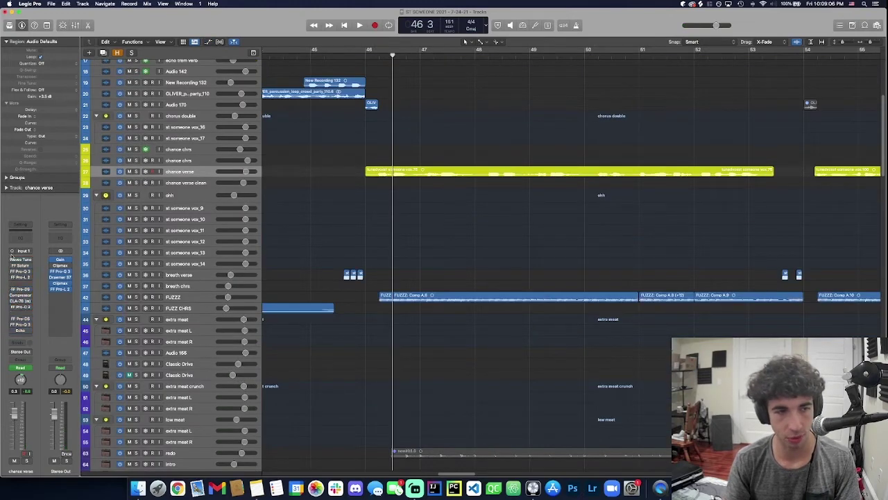
Step: Play the soloed chance verse vocal from about bar 46, first with its insert effects bypassed and again with them enabled
{"action": "key", "text": "space"}
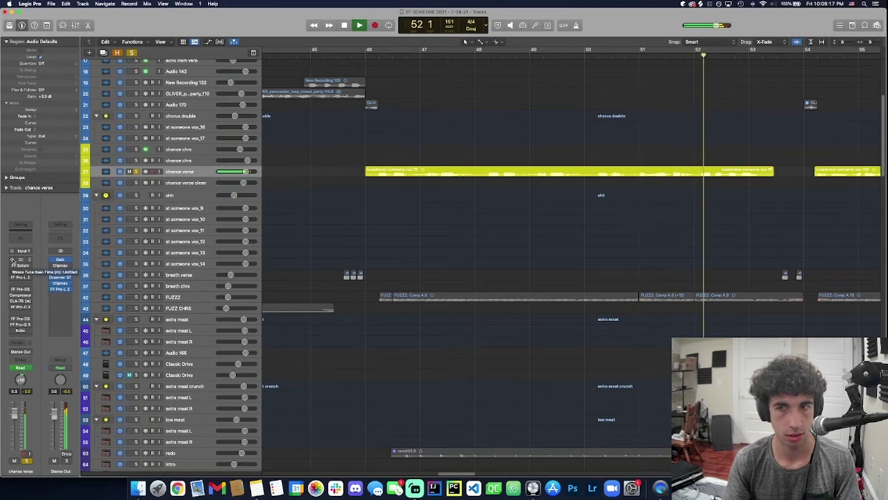
{"action": "key", "text": "space"}
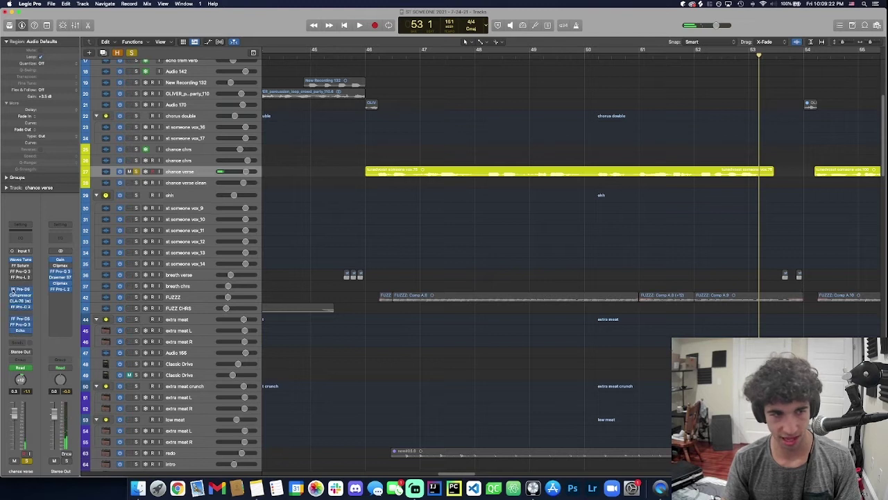
{"action": "left_click", "coordinate": [397, 134]}
{"action": "key", "text": "space"}
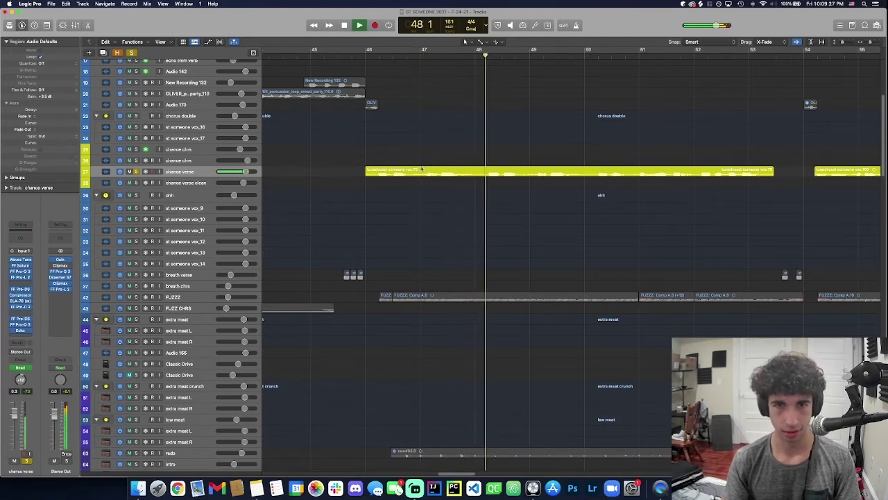
{"action": "key", "text": "space"}
Step: Clear the solo, select the thic kick verse stack and play the full mix from bar 46 through to bar 54
{"action": "key", "text": "super+Left"}
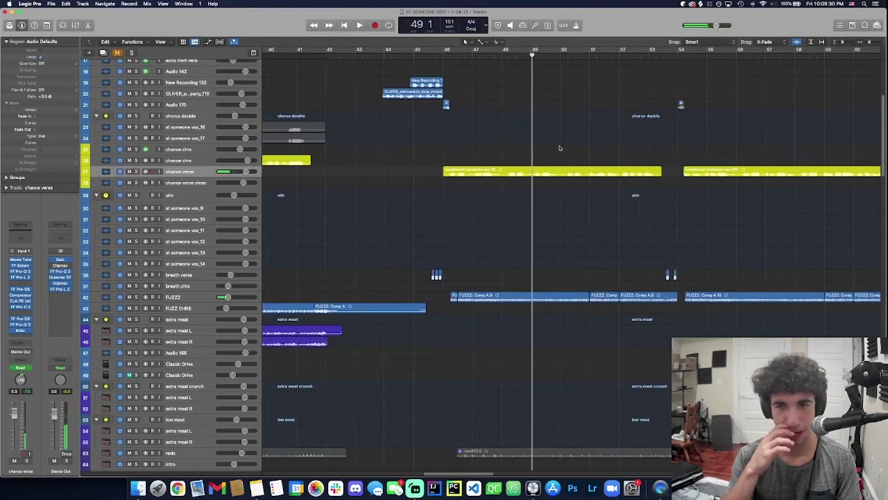
{"action": "scroll", "coordinate": [559, 148], "scroll_direction": "down", "scroll_amount": 20}
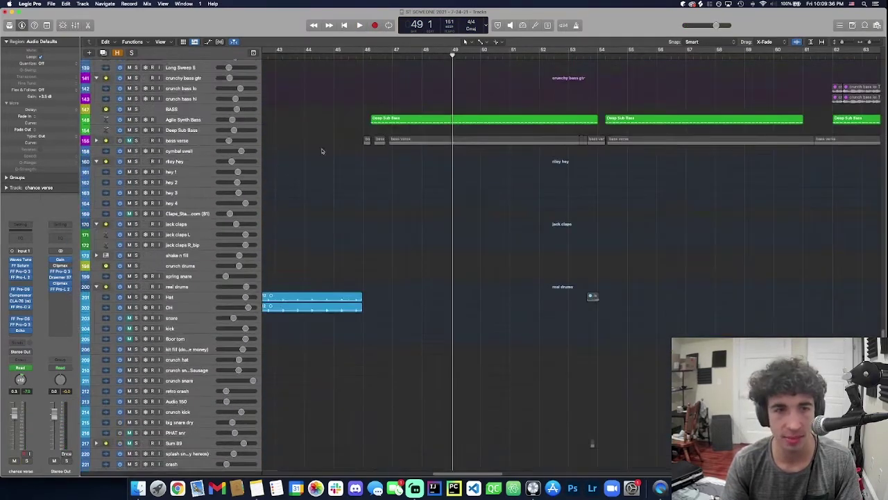
{"action": "scroll", "coordinate": [437, 326], "scroll_direction": "down", "scroll_amount": 5}
{"action": "left_click", "coordinate": [378, 108]}
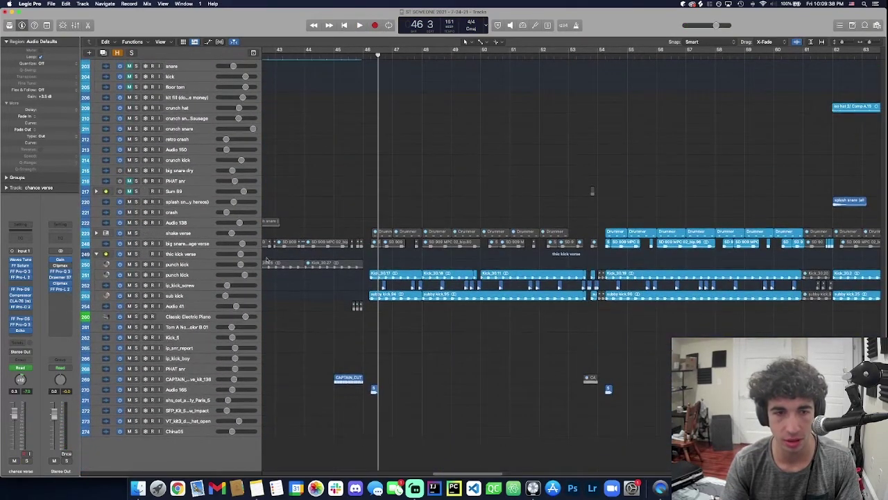
{"action": "left_click", "coordinate": [182, 257]}
{"action": "key", "text": "space"}
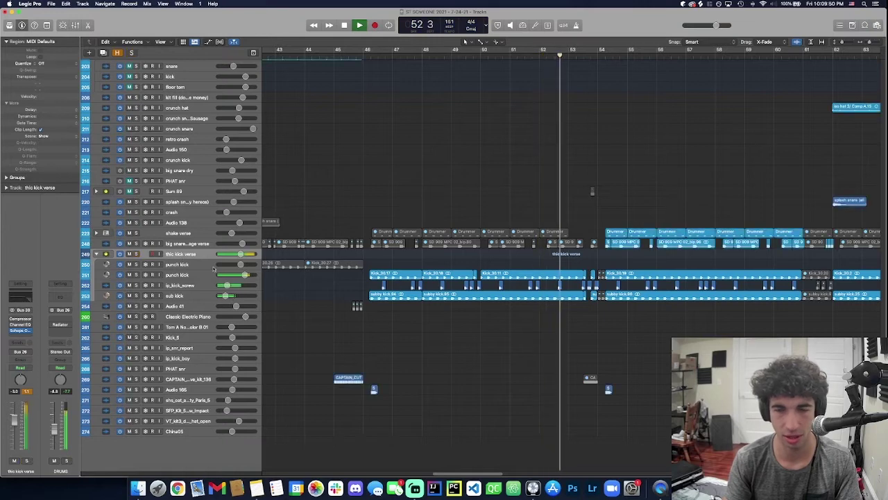
{"action": "scroll", "coordinate": [350, 277], "scroll_direction": "right", "scroll_amount": 3}
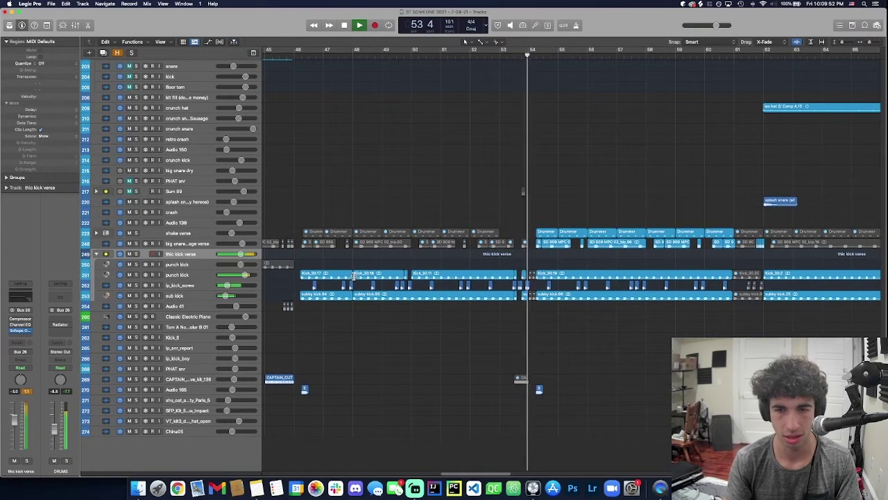
{"action": "scroll", "coordinate": [415, 264], "scroll_direction": "right", "scroll_amount": 5}
{"action": "key", "text": "space"}
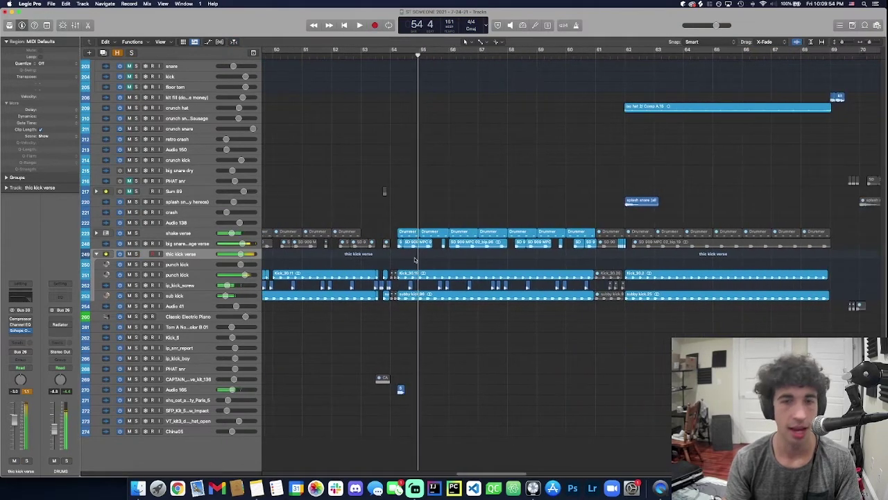
Step: Solo the redo guitar track with the verse region starting at bar 54 and listen to it
{"action": "scroll", "coordinate": [385, 193], "scroll_direction": "up", "scroll_amount": 5}
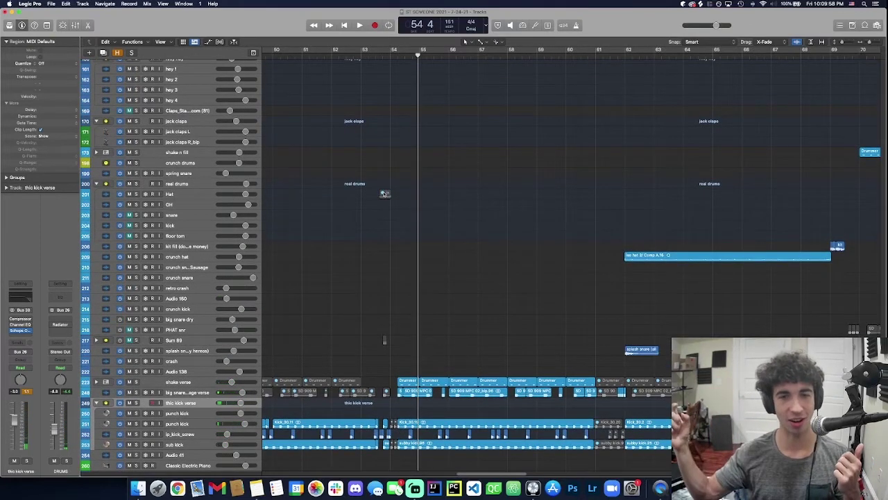
{"action": "scroll", "coordinate": [385, 193], "scroll_direction": "up", "scroll_amount": 20}
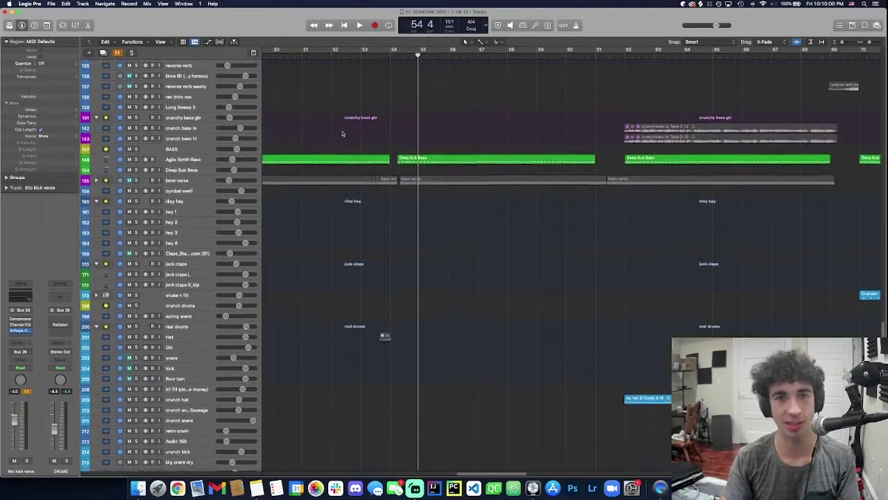
{"action": "scroll", "coordinate": [346, 159], "scroll_direction": "up", "scroll_amount": 17}
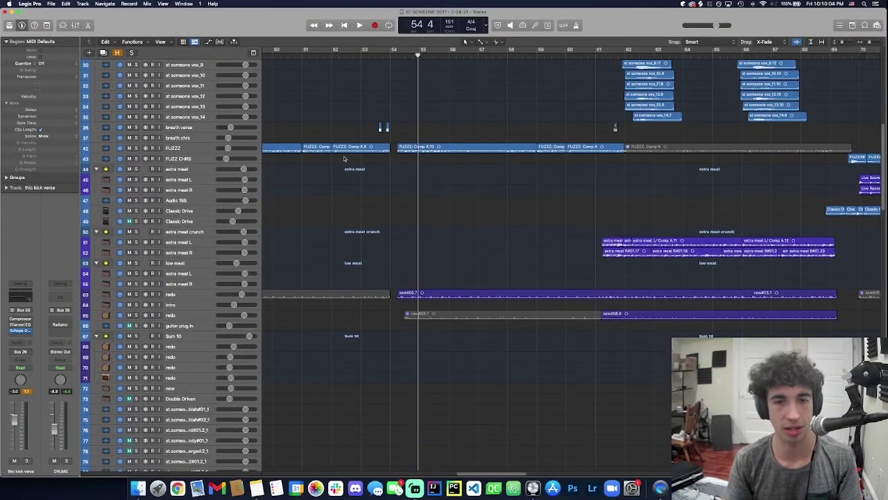
{"action": "left_click", "coordinate": [185, 296]}
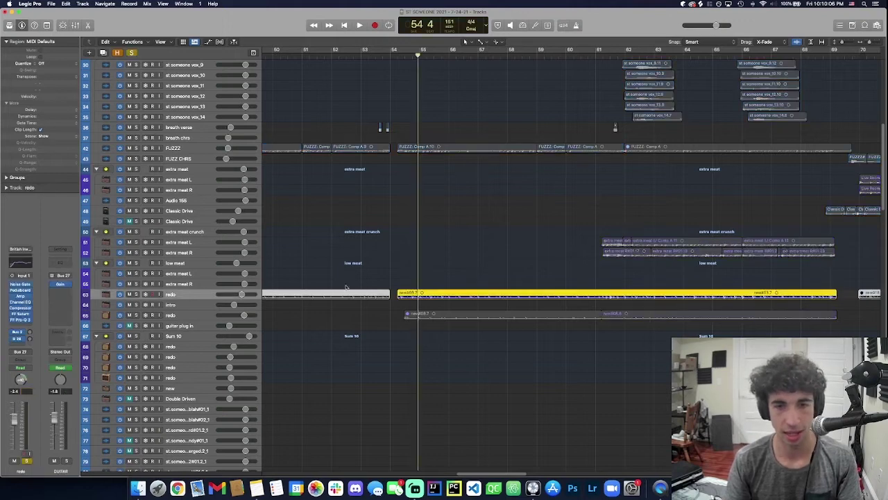
{"action": "key", "text": "space"}
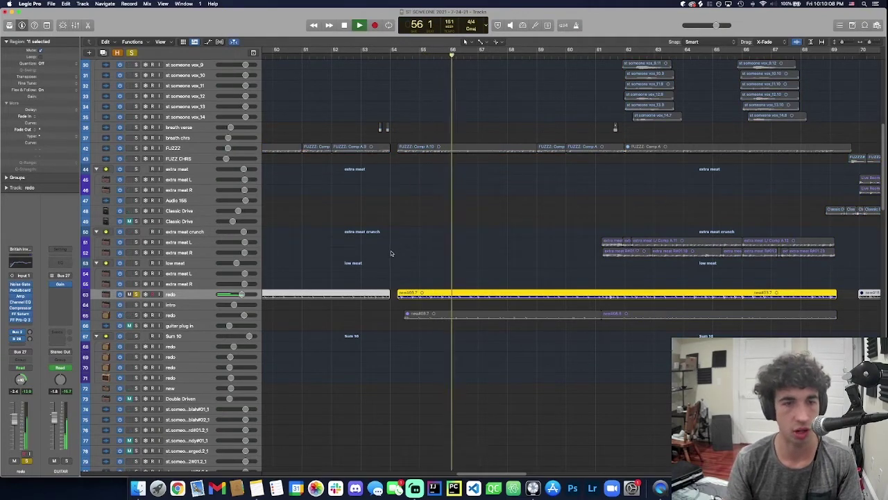
{"action": "left_click", "coordinate": [392, 254]}
Step: Solo the FUZZZ track and play it from bar 53
{"action": "key", "text": "super+Up"}
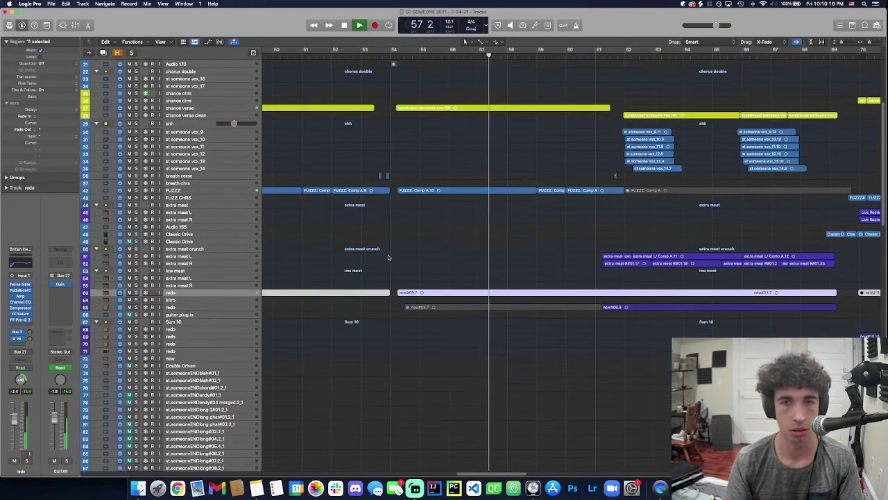
{"action": "key", "text": "super+Left"}
{"action": "key", "text": "super+Up"}
{"action": "scroll", "coordinate": [400, 289], "scroll_direction": "down", "scroll_amount": 10}
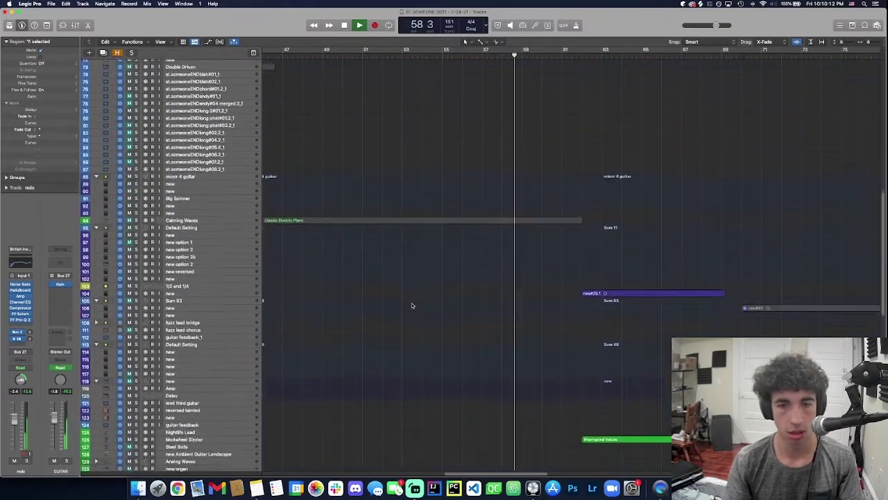
{"action": "scroll", "coordinate": [413, 271], "scroll_direction": "up", "scroll_amount": 15}
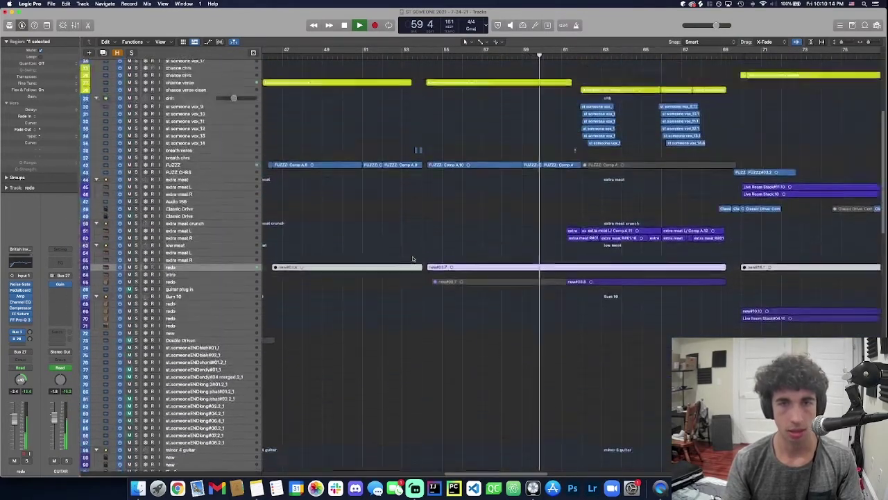
{"action": "left_click", "coordinate": [408, 257]}
{"action": "left_click", "coordinate": [234, 240]}
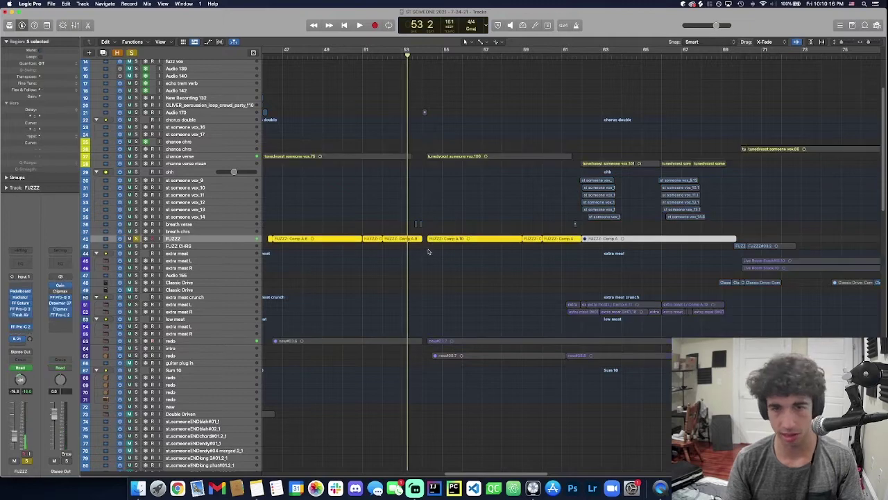
{"action": "key", "text": "space"}
Step: Inspect the side-chain source of the FUZZZ track's FF Pro-C 2 compressor and compare the track soloed and in the full mix
{"action": "left_click", "coordinate": [20, 327]}
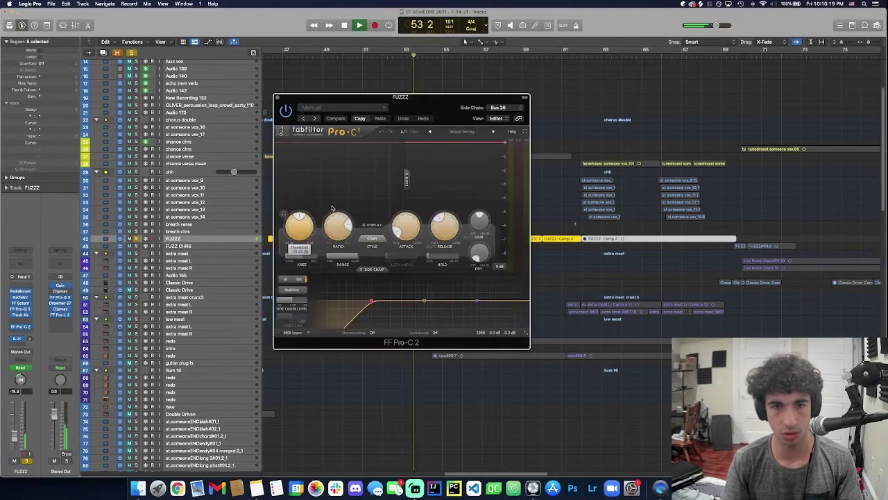
{"action": "left_click", "coordinate": [483, 108]}
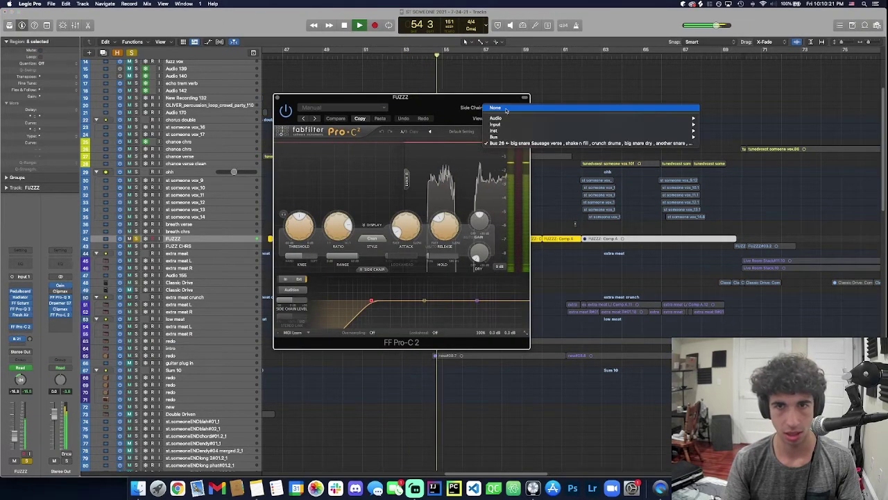
{"action": "left_click", "coordinate": [454, 106]}
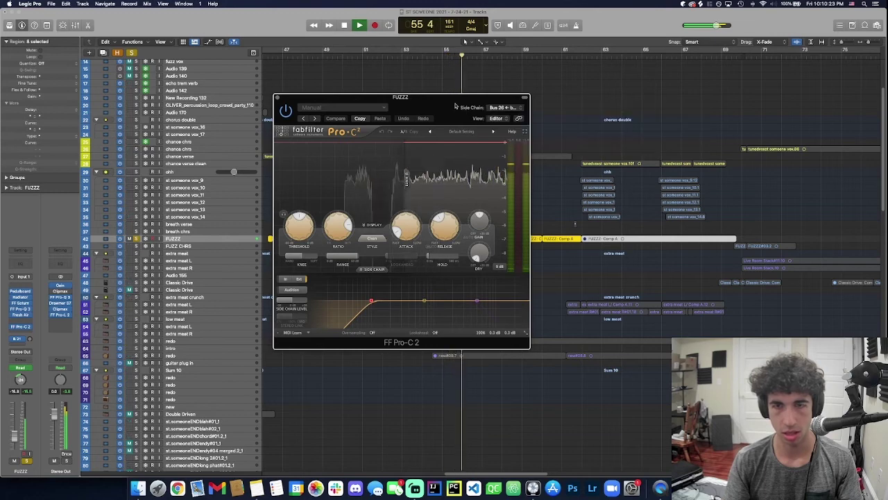
{"action": "key", "text": "s"}
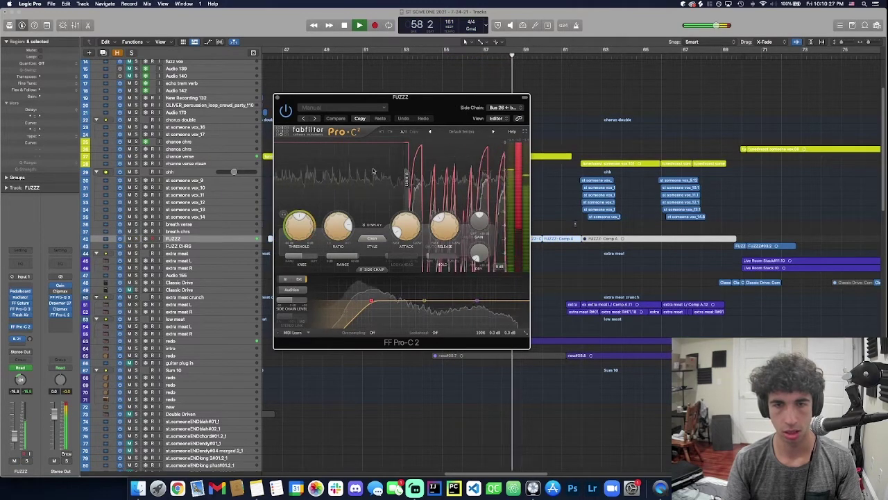
{"action": "key", "text": "super+w"}
{"action": "key", "text": "s"}
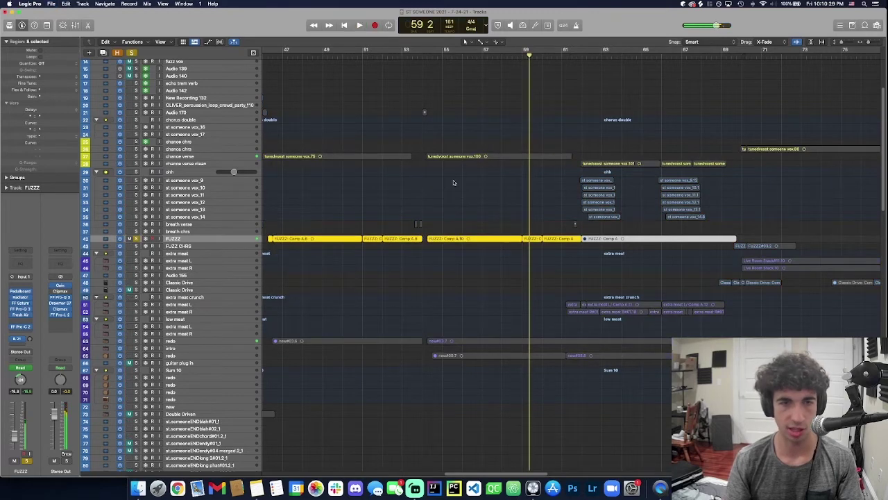
{"action": "key", "text": "s"}
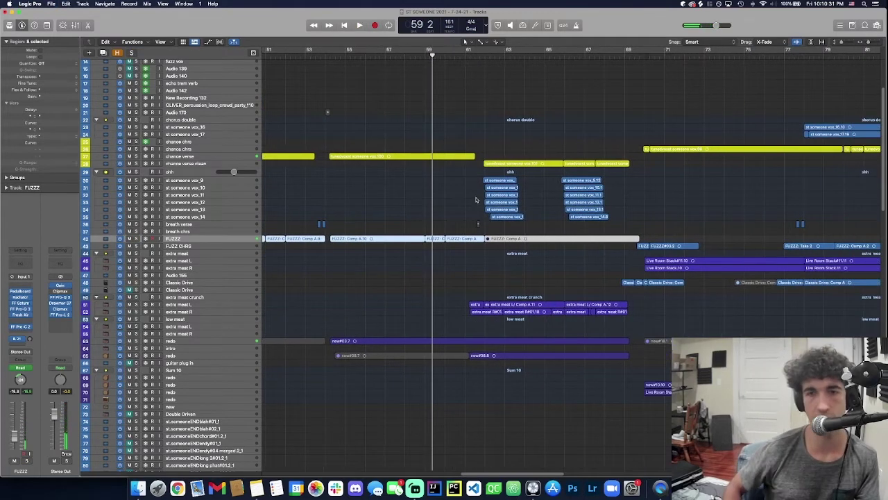
Step: Review the tracks leading into bar 62, then select and solo the ohh backing vocal stack
{"action": "scroll", "coordinate": [414, 282], "scroll_direction": "down", "scroll_amount": 15}
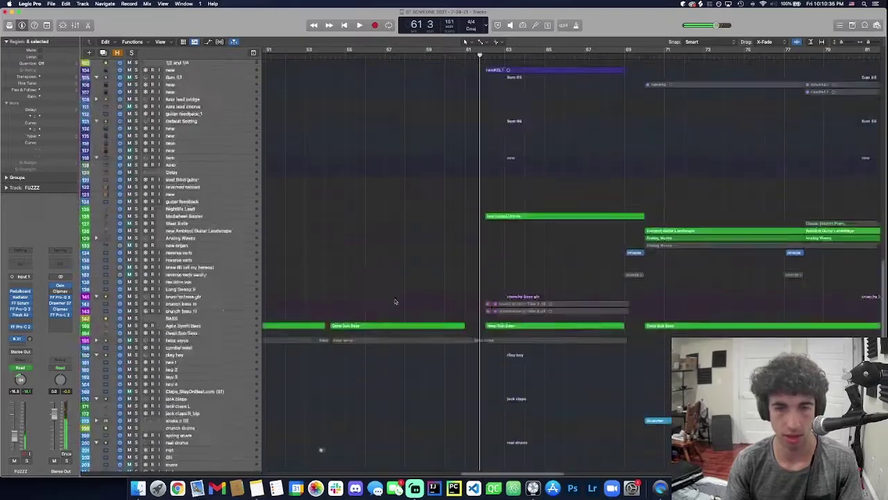
{"action": "scroll", "coordinate": [396, 303], "scroll_direction": "up", "scroll_amount": 15}
{"action": "key", "text": "space"}
{"action": "left_click", "coordinate": [243, 163]}
{"action": "key", "text": "space"}
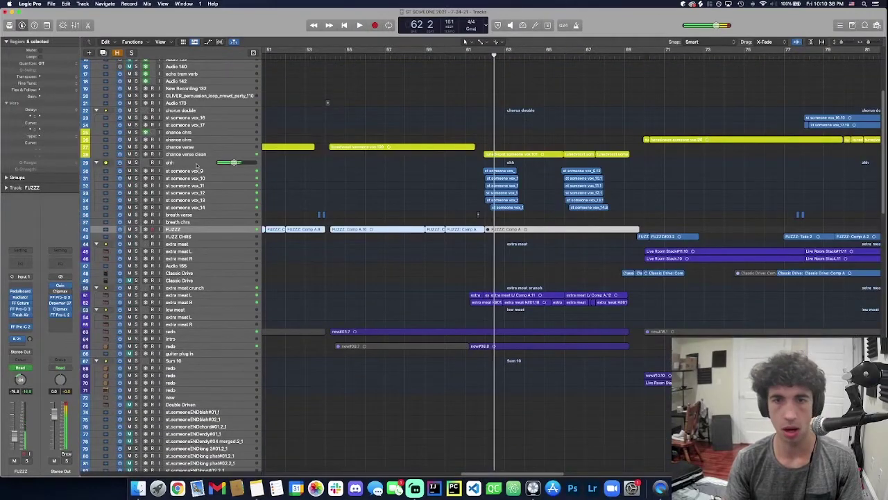
{"action": "key", "text": "s"}
Step: Play the soloed ohh stack from bar 62, adding the chance verse clean vocal to the solo
{"action": "scroll", "coordinate": [487, 170], "scroll_direction": "up", "scroll_amount": 2}
{"action": "scroll", "coordinate": [488, 170], "scroll_direction": "up", "scroll_amount": 2}
{"action": "left_click", "coordinate": [475, 164]}
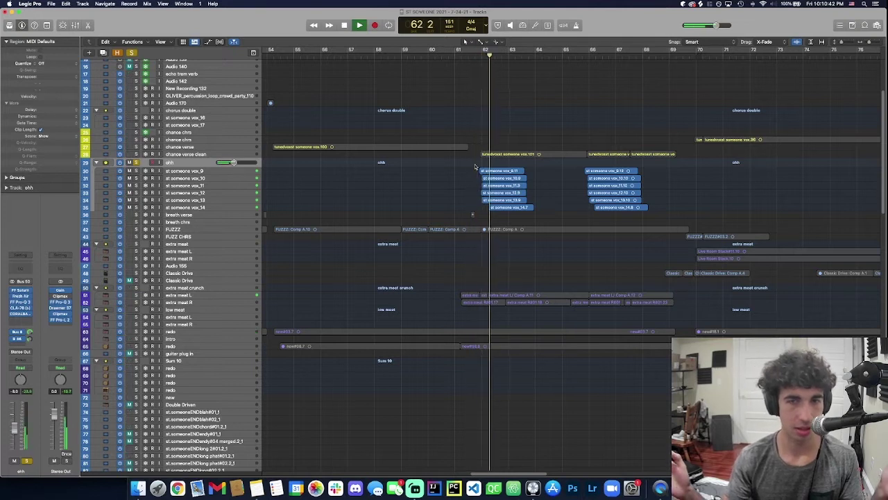
{"action": "key", "text": "space"}
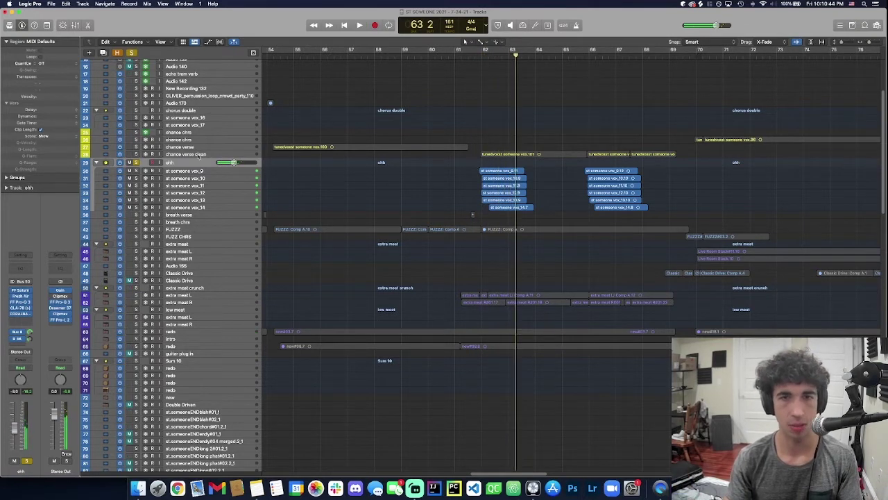
{"action": "key", "text": "Up"}
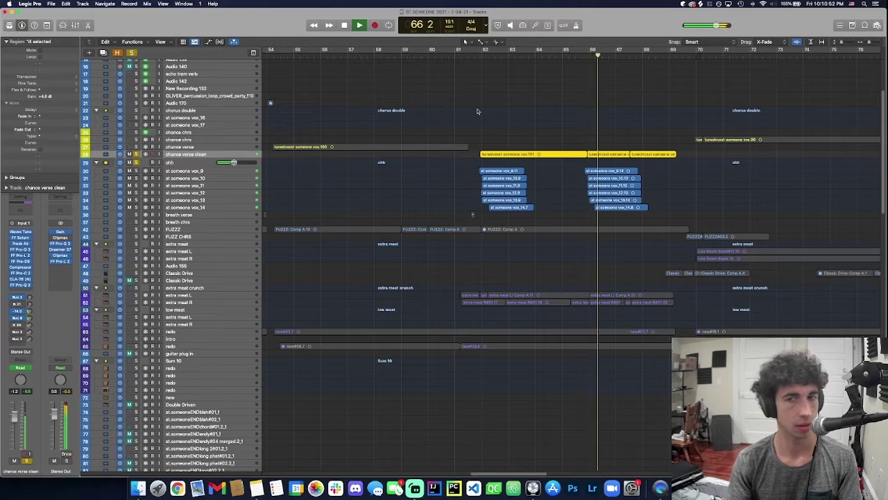
{"action": "key", "text": "space"}
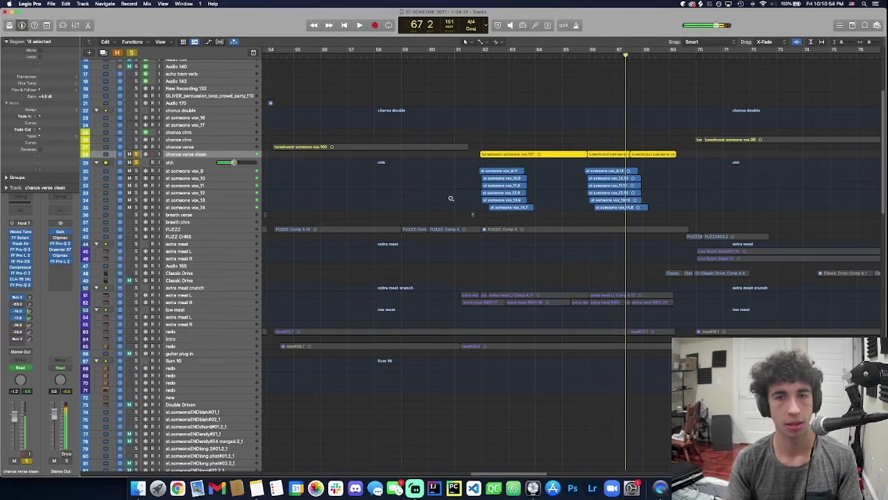
Step: Select all regions on the st someone vox_9 to vox_14 tracks to examine the stacked vocal layers
{"action": "key", "text": "super+Down"}
{"action": "key", "text": "super+Down"}
{"action": "left_click_drag", "start_coordinate": [446, 186], "coordinate": [695, 309]}
{"action": "key", "text": "super+Right"}
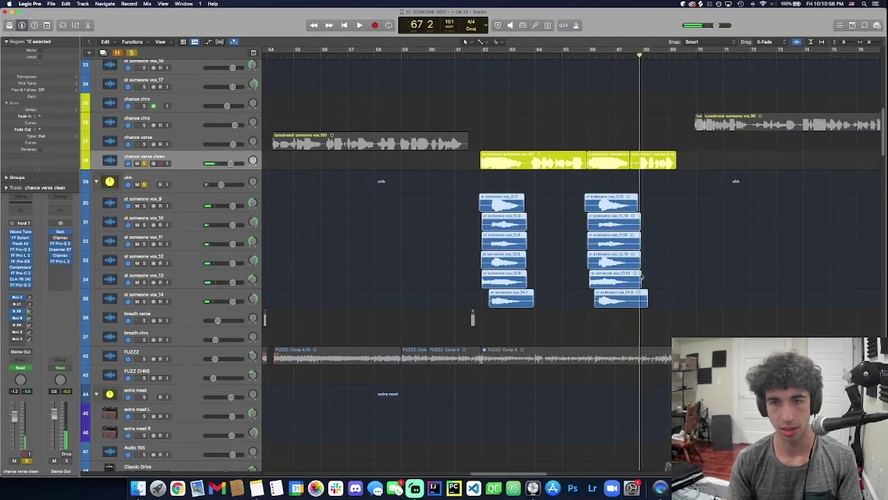
{"action": "key", "text": "super+Left"}
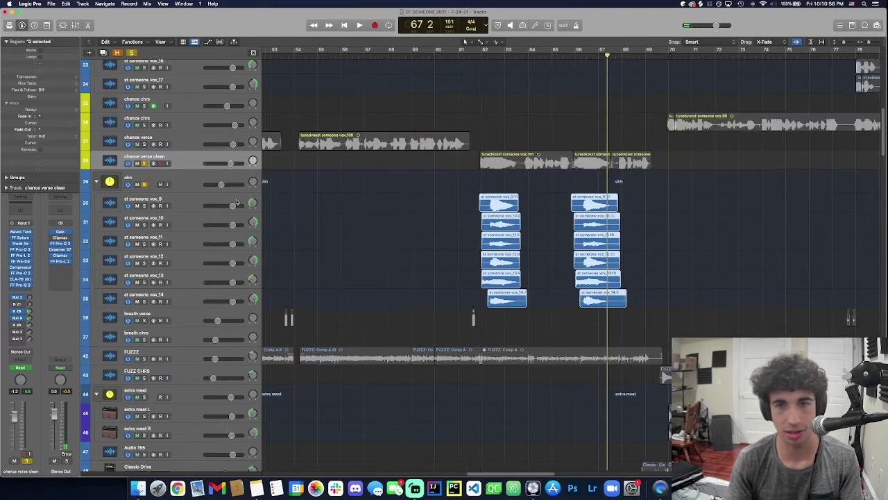
Step: Clear the solo on the ohh stack, place the playhead at bar 62 and examine the first group of ohh regions
{"action": "left_click", "coordinate": [195, 182]}
{"action": "key", "text": "super+Right"}
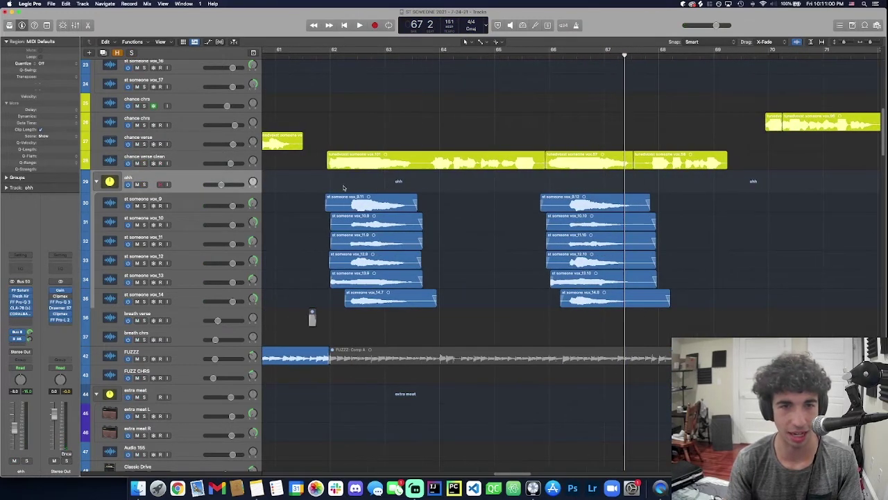
{"action": "left_click", "coordinate": [347, 192]}
{"action": "key", "text": "super+Right"}
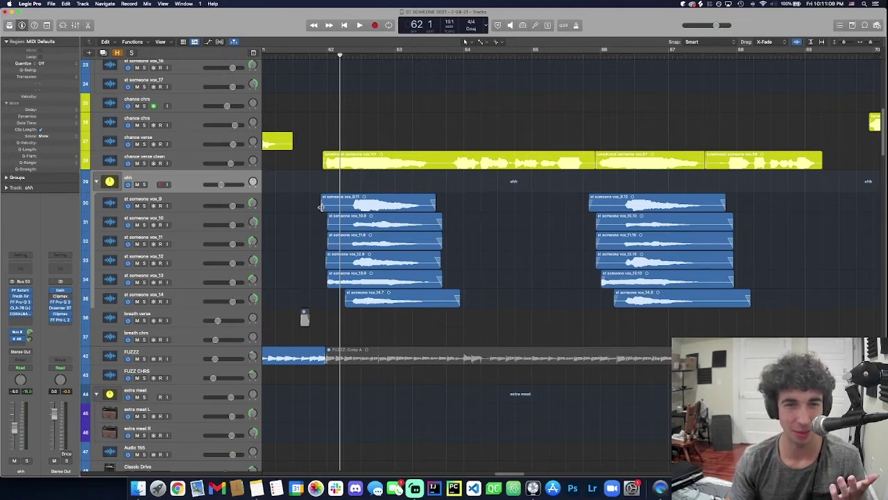
{"action": "key", "text": "super+Right"}
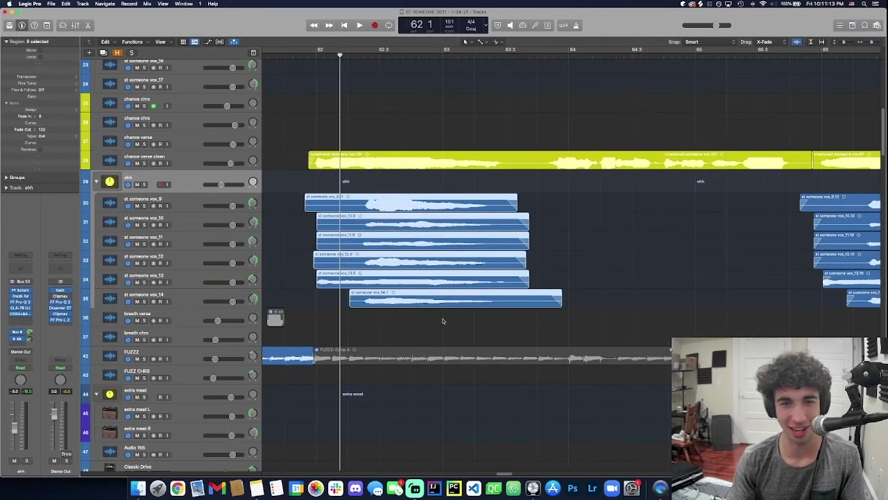
Step: Select the first group of ohh regions, solo the ohh stack and play it from just before bar 62
{"action": "left_click_drag", "start_coordinate": [440, 317], "coordinate": [316, 179]}
{"action": "key", "text": "ctrl+s"}
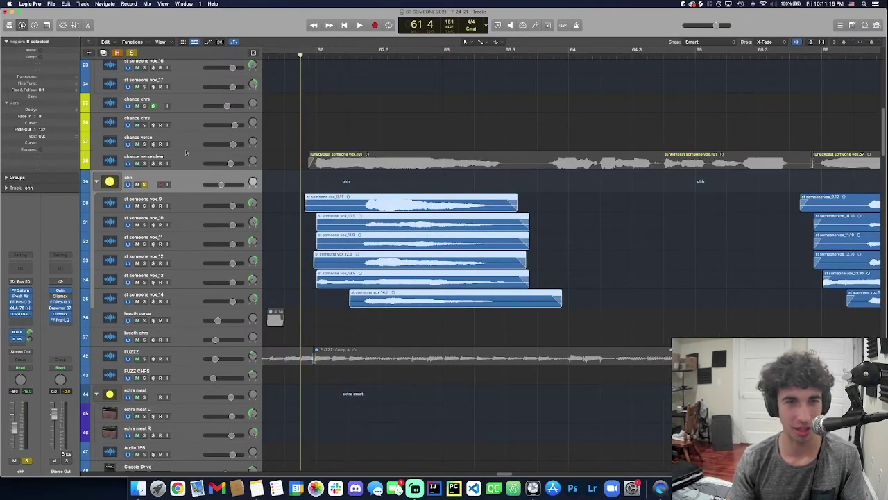
{"action": "left_click", "coordinate": [186, 153]}
{"action": "key", "text": "space"}
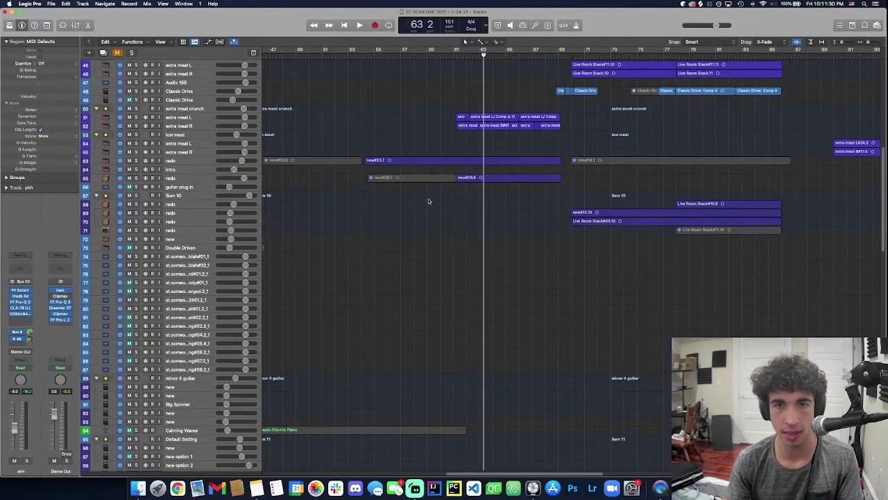
Step: Solo the Modwheel Sizzler track and play its Interrupted Voices region from bar 62
{"action": "scroll", "coordinate": [456, 240], "scroll_direction": "down", "scroll_amount": 15}
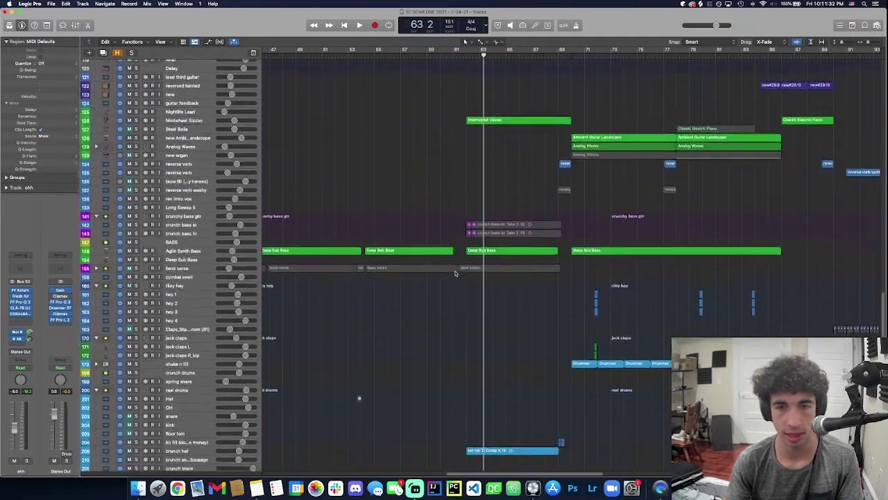
{"action": "scroll", "coordinate": [455, 272], "scroll_direction": "down", "scroll_amount": 1}
{"action": "key", "text": "space"}
{"action": "left_click", "coordinate": [192, 115]}
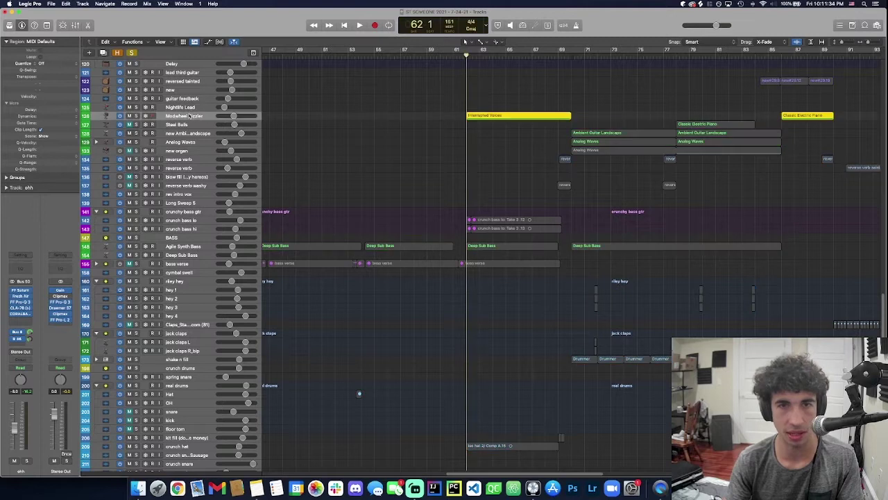
{"action": "key", "text": "space"}
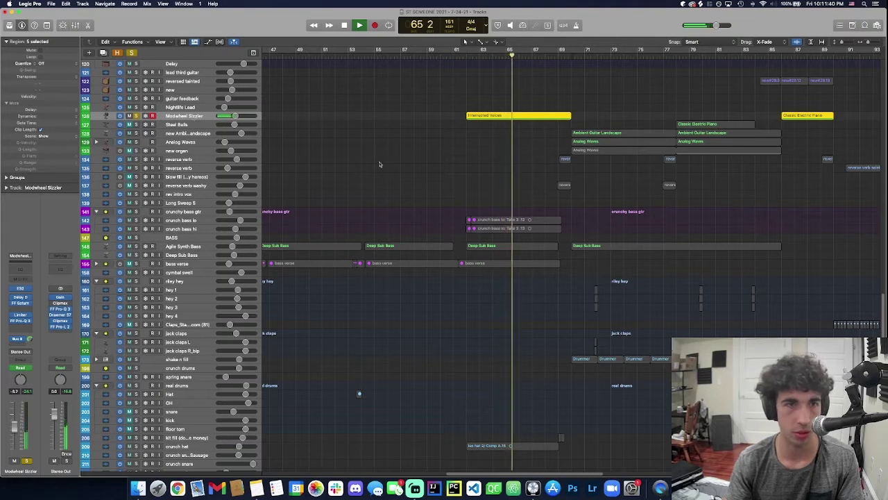
Step: Clear the solo on Modwheel Sizzler and play the full mix into bar 70, reviewing the tracks that enter there
{"action": "key", "text": "ctrl+s"}
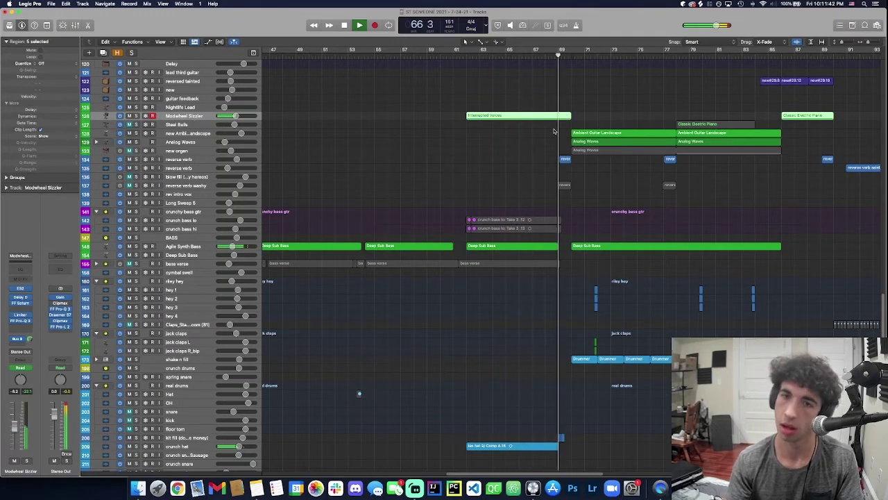
{"action": "scroll", "coordinate": [527, 166], "scroll_direction": "right", "scroll_amount": 5}
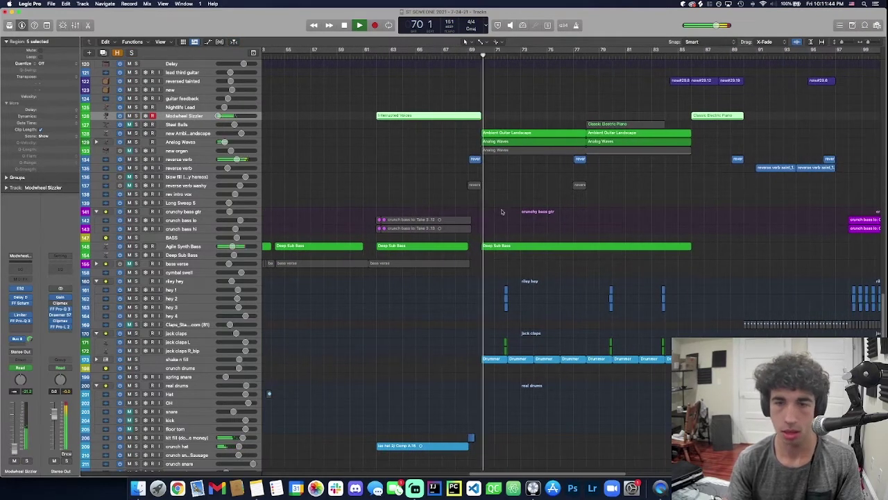
{"action": "scroll", "coordinate": [477, 255], "scroll_direction": "up", "scroll_amount": 20}
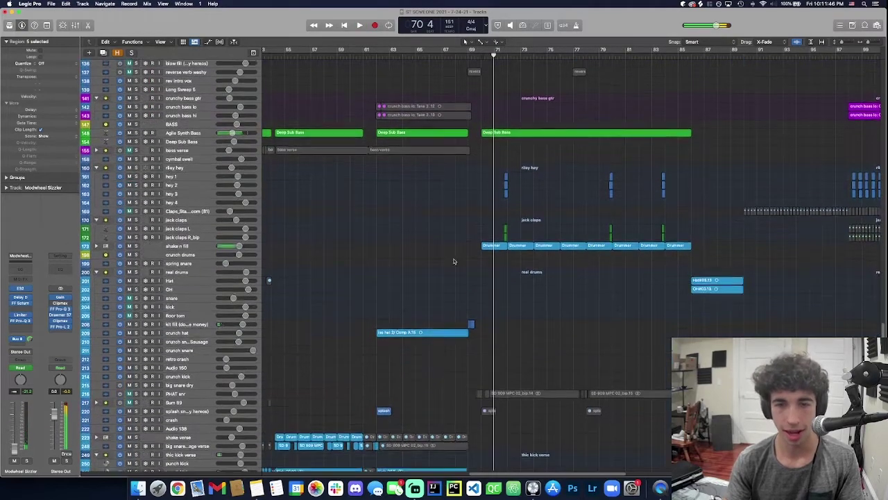
{"action": "scroll", "coordinate": [467, 268], "scroll_direction": "up", "scroll_amount": 1}
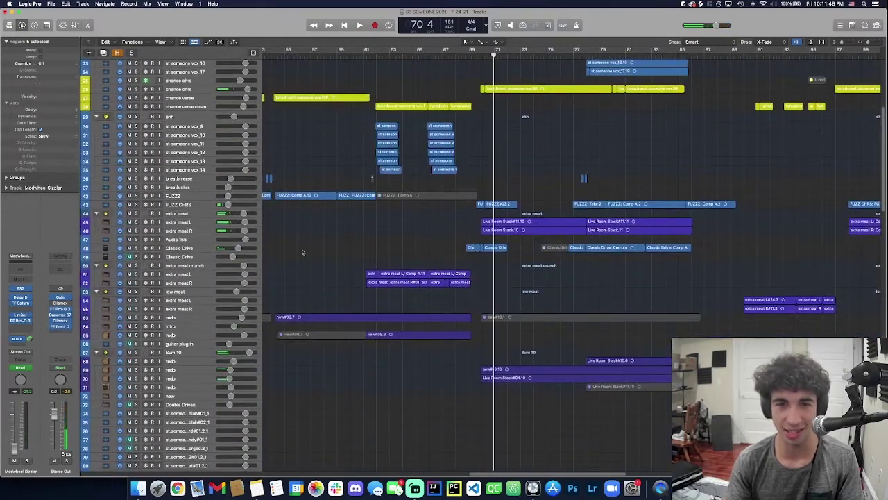
Step: Solo the Classic Drive guitar track to hear its regions around bar 70, clearing the solo when done
{"action": "left_click", "coordinate": [192, 247]}
{"action": "key", "text": "shift+Return"}
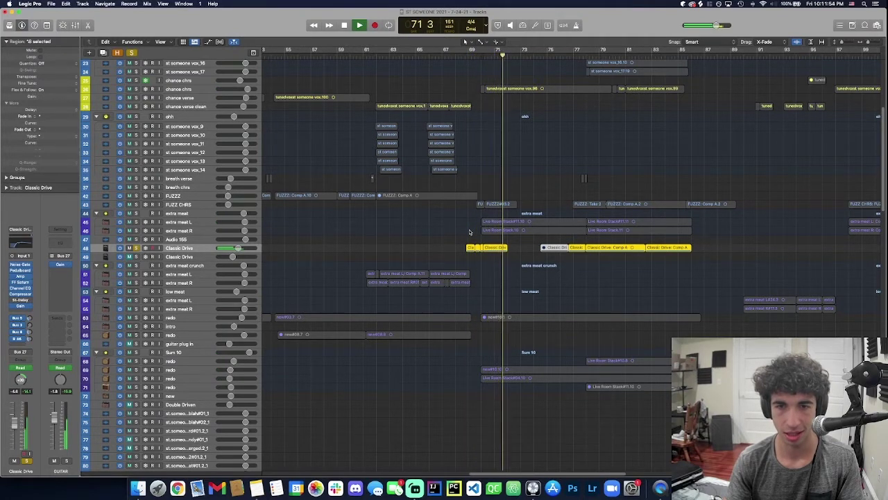
{"action": "key", "text": "ctrl+s"}
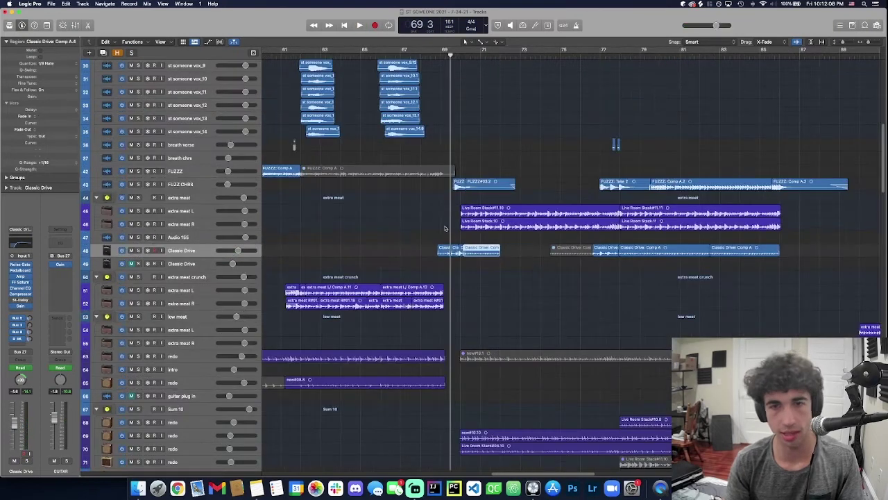
Step: Play the full mix from bar 69, stop, and play the FUZZ CHRS track soloed through its bar 70 entrance
{"action": "key", "text": "space"}
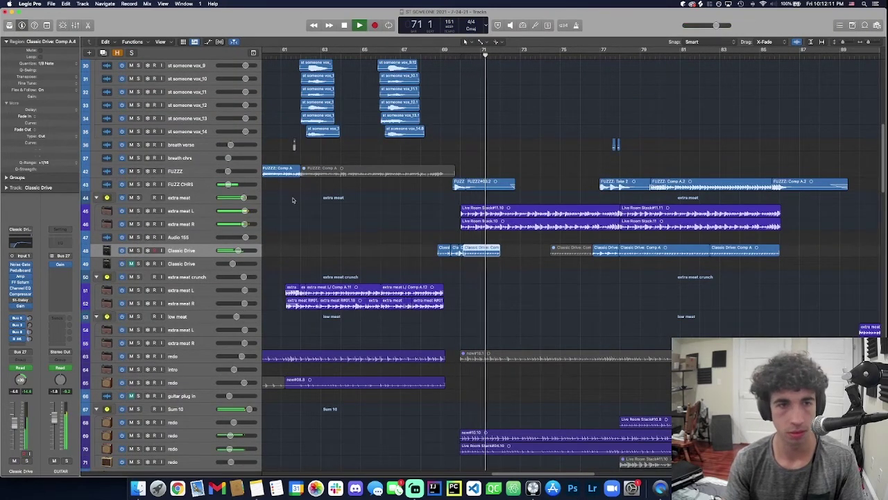
{"action": "left_click", "coordinate": [261, 186]}
{"action": "key", "text": "space"}
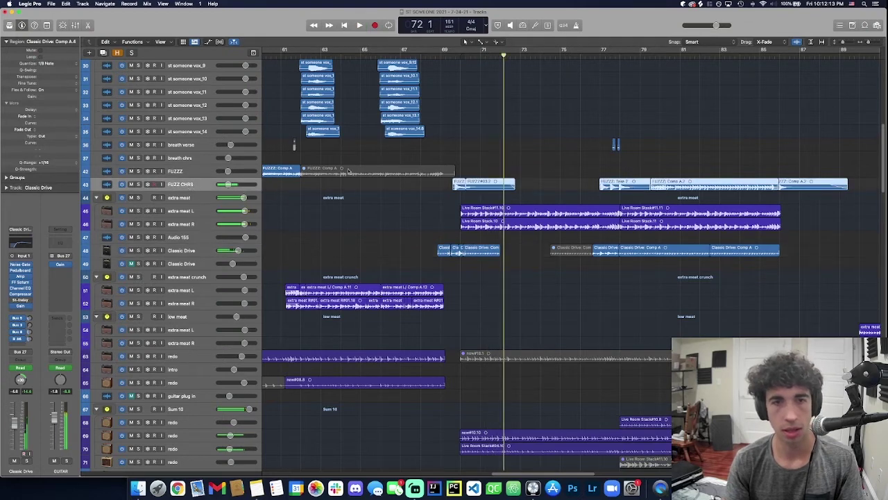
{"action": "key", "text": "ctrl+s"}
{"action": "key", "text": "space"}
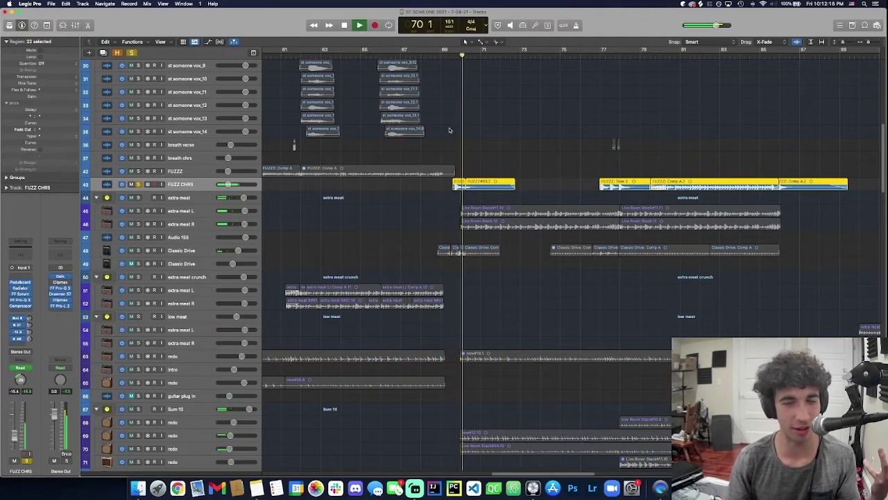
Step: Show the track automation and inspect the Pedalboard plug-in on the FUZZ CHRS track, closing it when done
{"action": "key", "text": "a"}
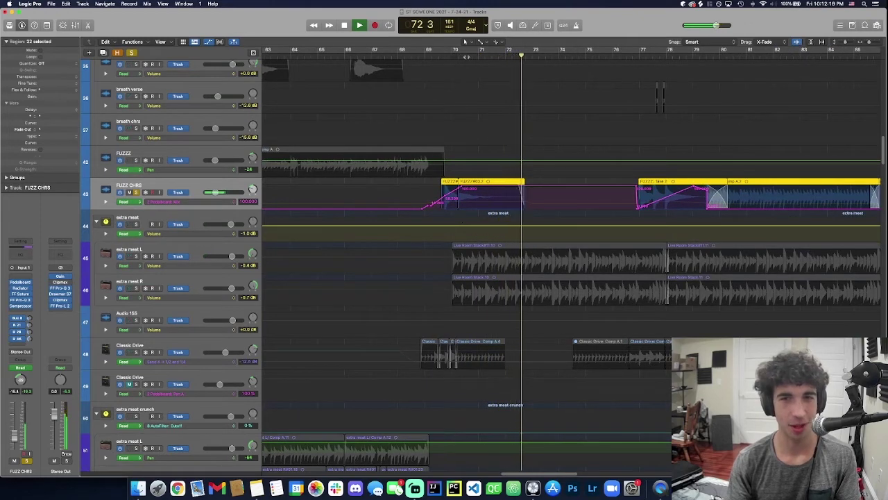
{"action": "key", "text": "space"}
{"action": "key", "text": "super+Right"}
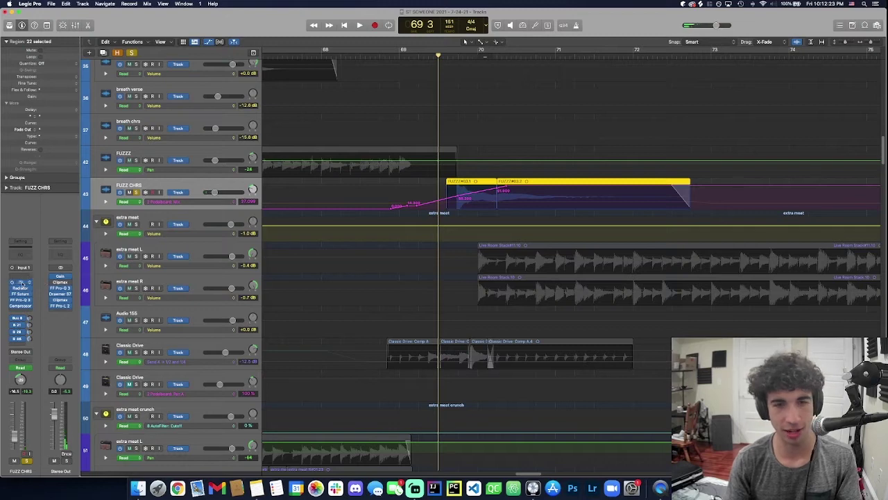
{"action": "left_click", "coordinate": [20, 283]}
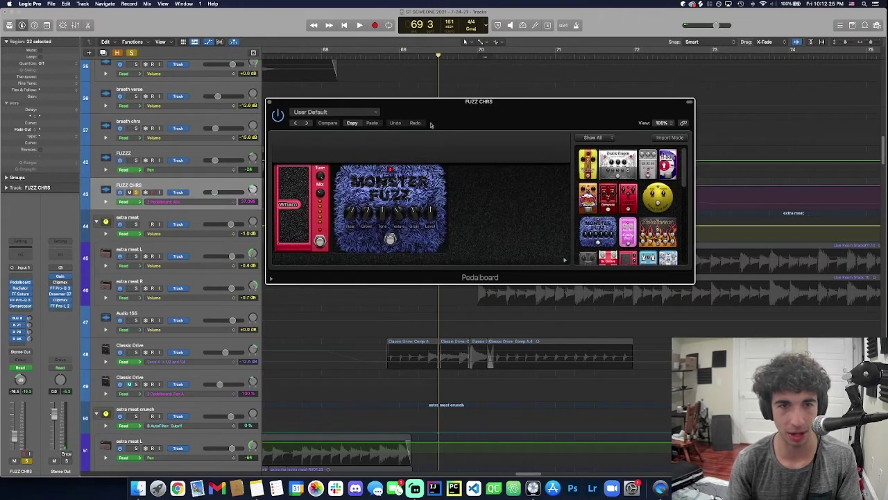
{"action": "key", "text": "super+w"}
Step: Examine the Pedalboard Mix automation on FUZZ CHRS before bar 70 and replay the soloed track from about bar 69
{"action": "key", "text": "z"}
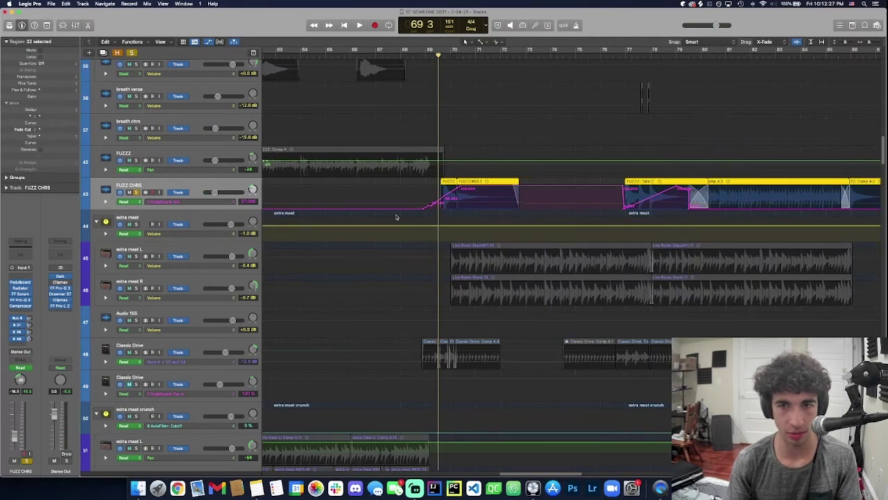
{"action": "key", "text": "super+Right"}
{"action": "key", "text": "super+Right"}
{"action": "key", "text": "super+Right"}
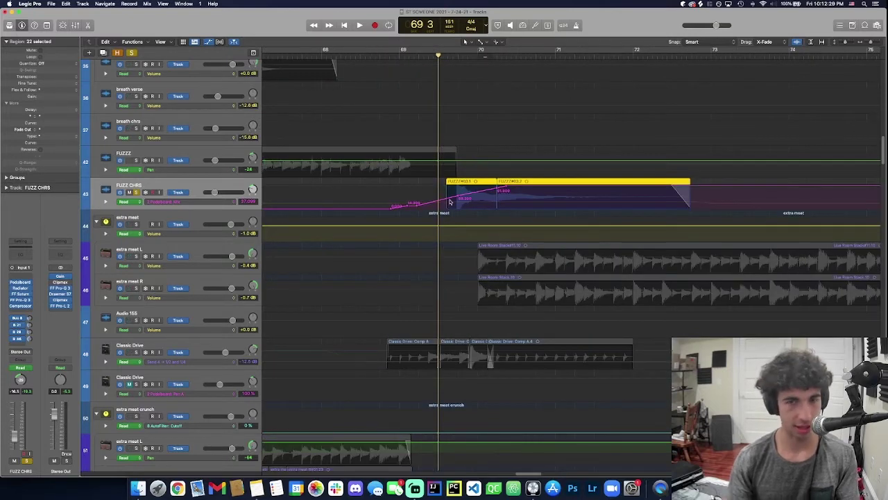
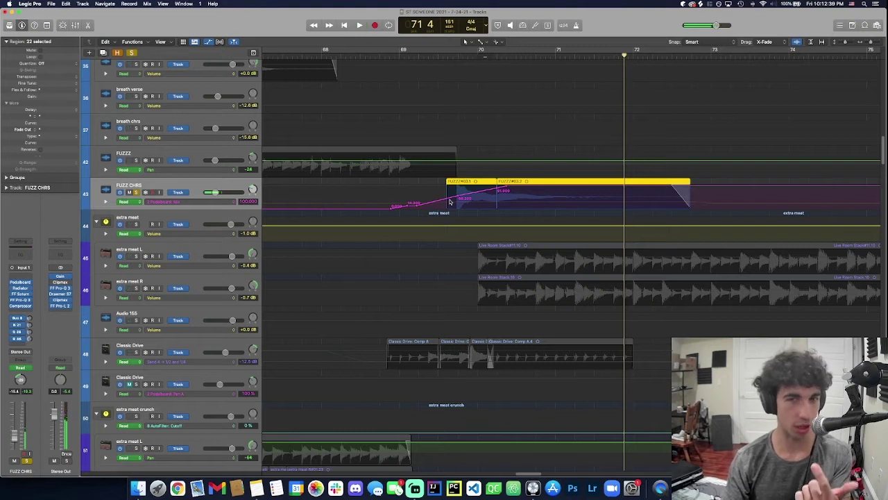
{"action": "left_click", "coordinate": [448, 58]}
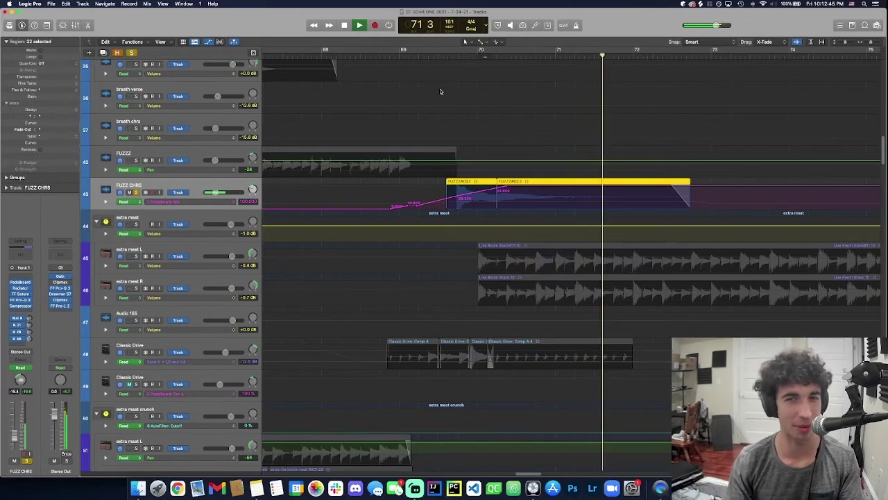
Step: Hide the automation, clear the FUZZ CHRS solo and play the full mix on to bar 77
{"action": "scroll", "coordinate": [462, 139], "scroll_direction": "down", "scroll_amount": 6}
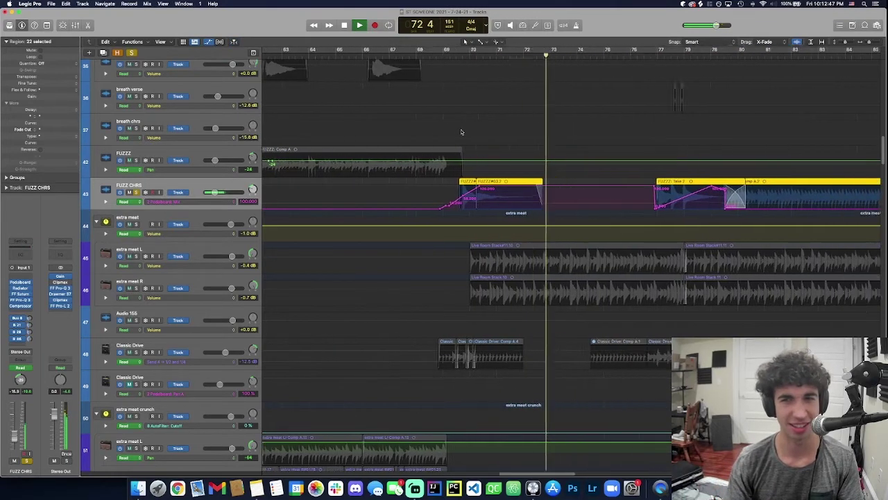
{"action": "scroll", "coordinate": [462, 131], "scroll_direction": "up", "scroll_amount": 2}
{"action": "scroll", "coordinate": [461, 147], "scroll_direction": "down", "scroll_amount": 4}
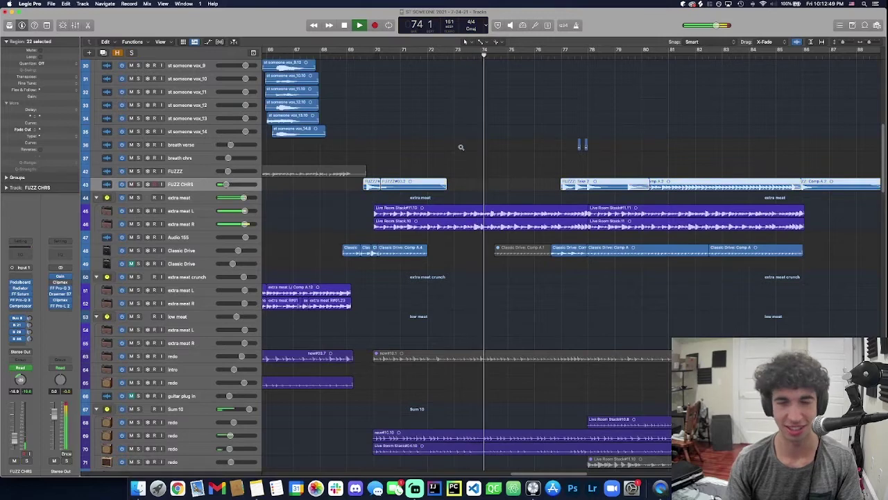
{"action": "scroll", "coordinate": [462, 148], "scroll_direction": "down", "scroll_amount": 4}
{"action": "scroll", "coordinate": [462, 149], "scroll_direction": "down", "scroll_amount": 5}
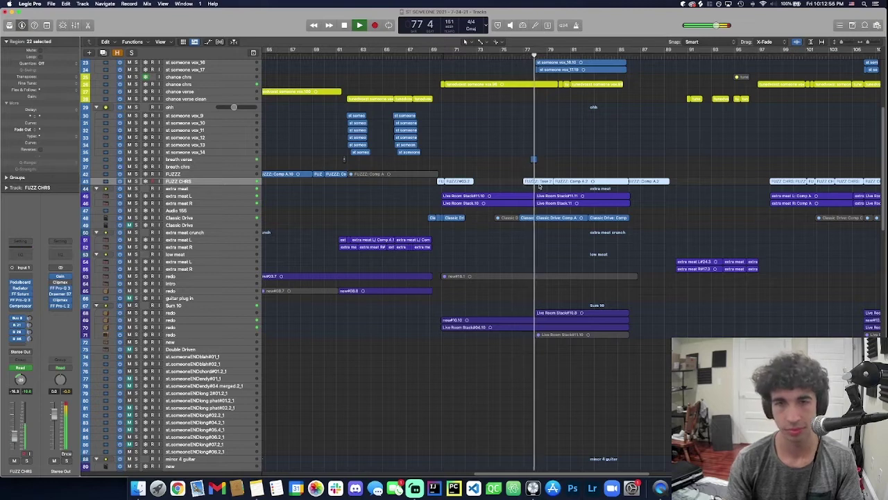
Step: Solo FUZZ CHRS again and listen to its second group of regions from bar 77 through bar 84
{"action": "scroll", "coordinate": [540, 186], "scroll_direction": "up", "scroll_amount": 8}
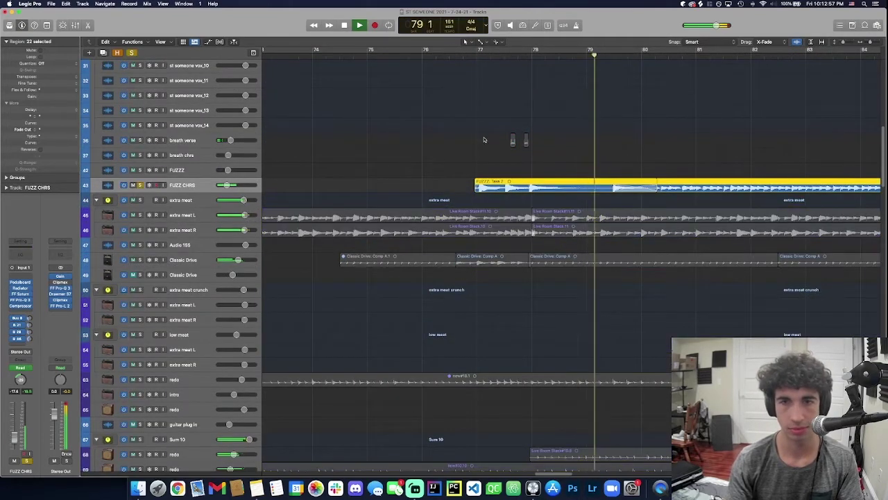
{"action": "left_click", "coordinate": [452, 135]}
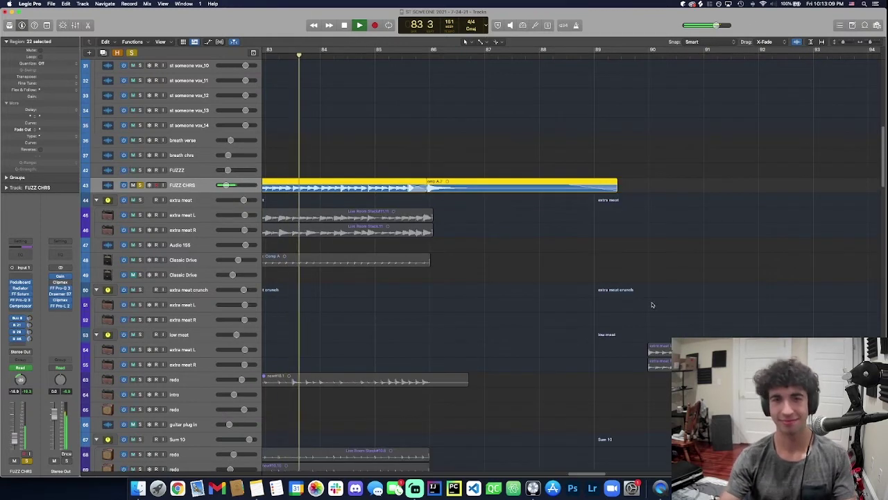
{"action": "left_click", "coordinate": [576, 252]}
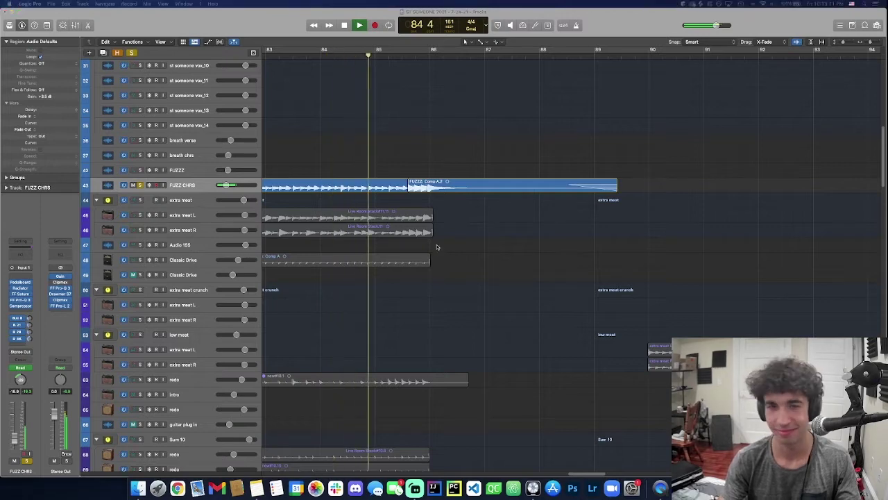
{"action": "key", "text": "super+Left"}
{"action": "scroll", "coordinate": [485, 262], "scroll_direction": "left", "scroll_amount": 5}
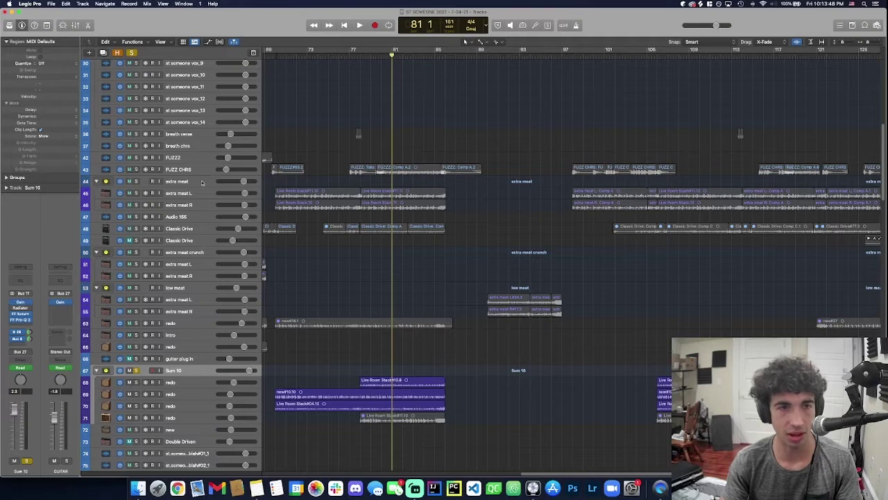
Step: Add the extra meat stack and FUZZ CHRS to the Sum 10 solo while playing from bar 81, clearing all solos at the end
{"action": "left_click", "coordinate": [202, 183]}
{"action": "key", "text": "space"}
{"action": "left_click", "coordinate": [193, 160]}
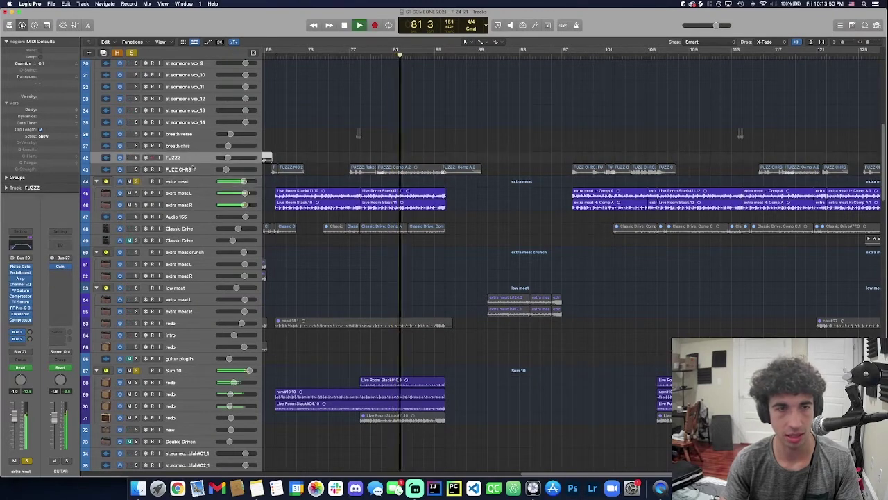
{"action": "left_click", "coordinate": [193, 169]}
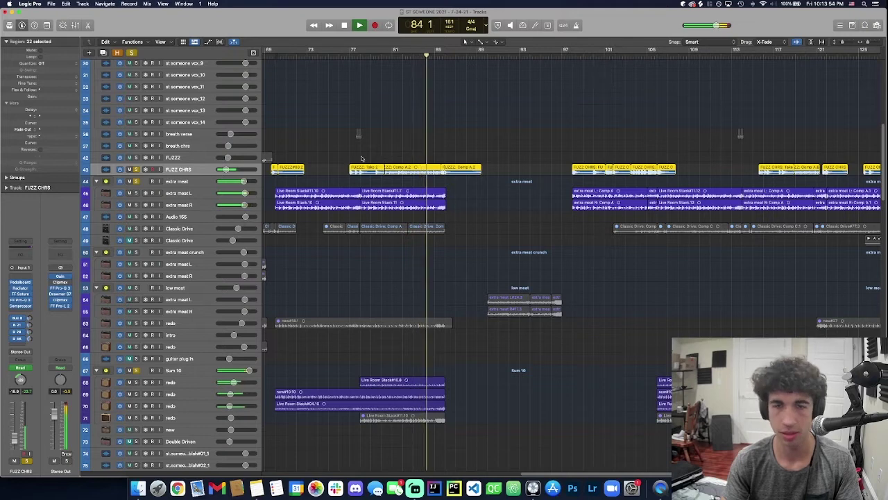
{"action": "left_click", "coordinate": [133, 52]}
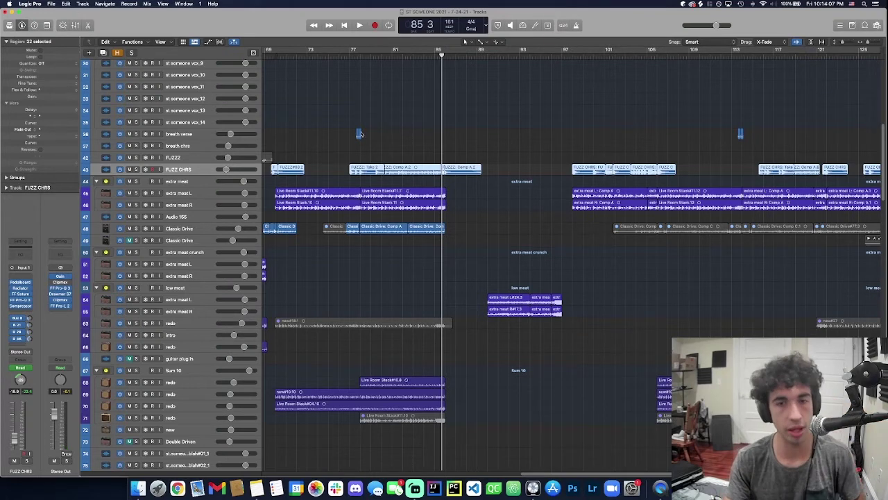
Step: Examine the transition guitar regions in the Default Setting stack around bar 85 and play them in the full mix
{"action": "scroll", "coordinate": [377, 125], "scroll_direction": "down", "scroll_amount": 15}
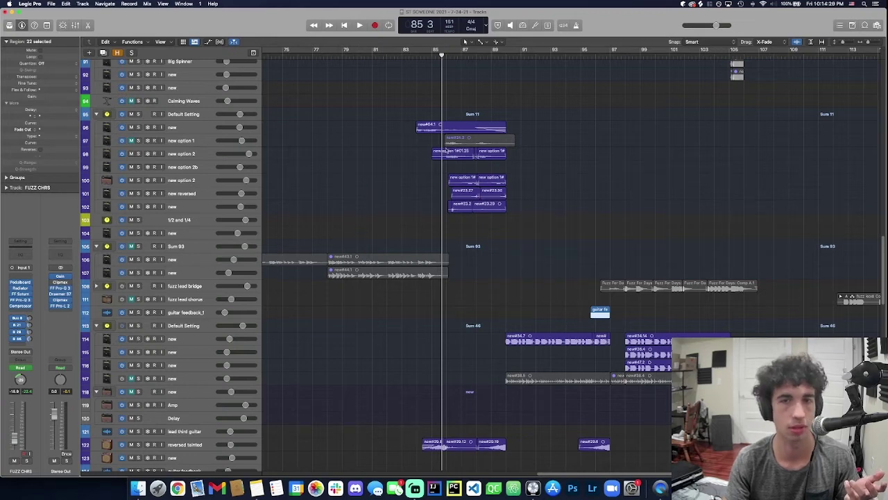
{"action": "scroll", "coordinate": [444, 150], "scroll_direction": "up", "scroll_amount": 5}
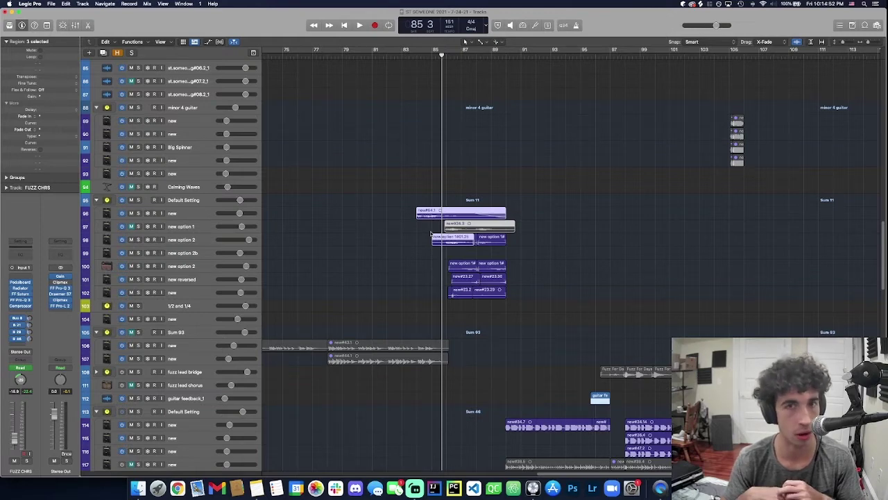
{"action": "scroll", "coordinate": [417, 222], "scroll_direction": "up", "scroll_amount": 2}
{"action": "key", "text": "space"}
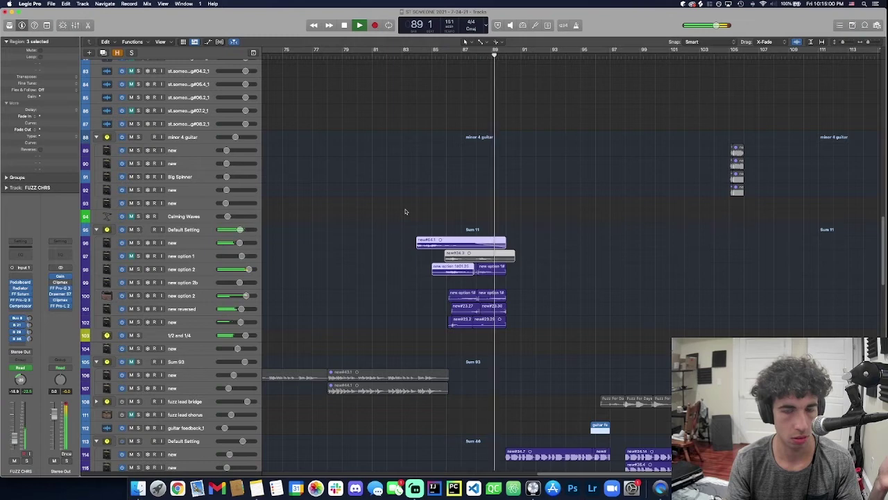
{"action": "scroll", "coordinate": [407, 209], "scroll_direction": "down", "scroll_amount": 3}
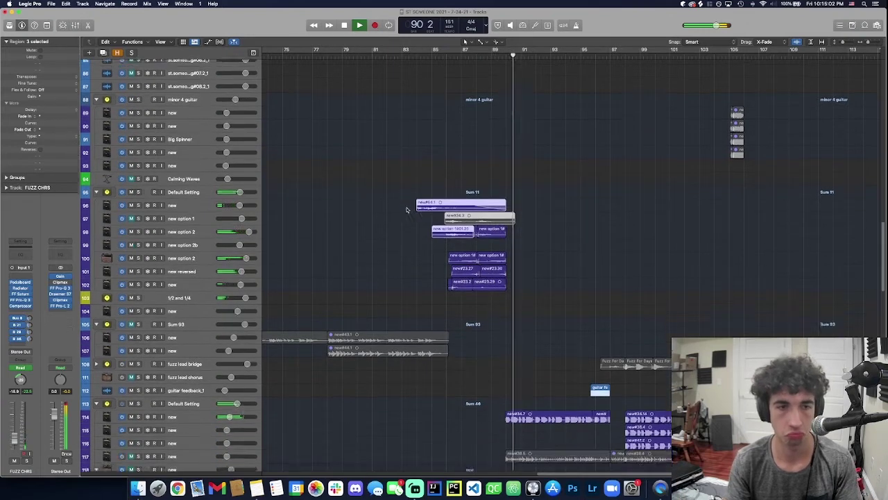
Step: Play the full mix from bar 90 to bar 95 while examining the guitar, reverse verb and drum regions of this section
{"action": "scroll", "coordinate": [409, 211], "scroll_direction": "down", "scroll_amount": 3}
{"action": "key", "text": "space"}
{"action": "scroll", "coordinate": [356, 343], "scroll_direction": "down", "scroll_amount": 10}
{"action": "key", "text": "space"}
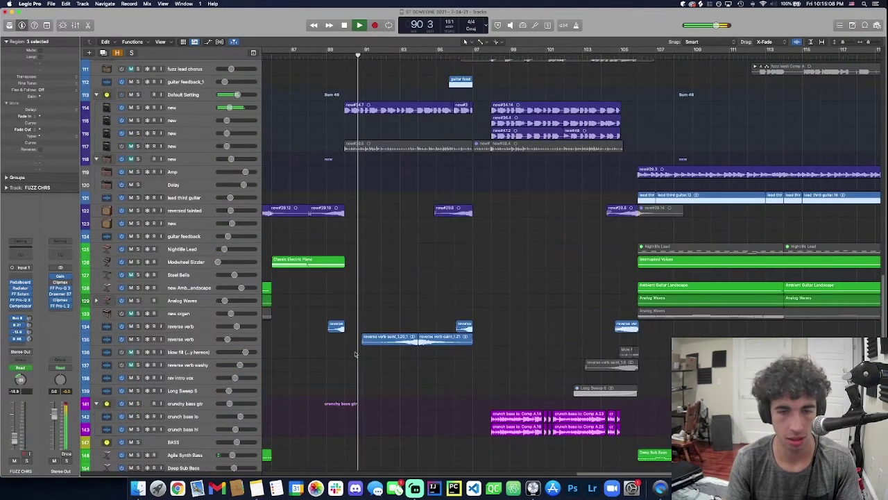
{"action": "scroll", "coordinate": [356, 342], "scroll_direction": "up", "scroll_amount": 3}
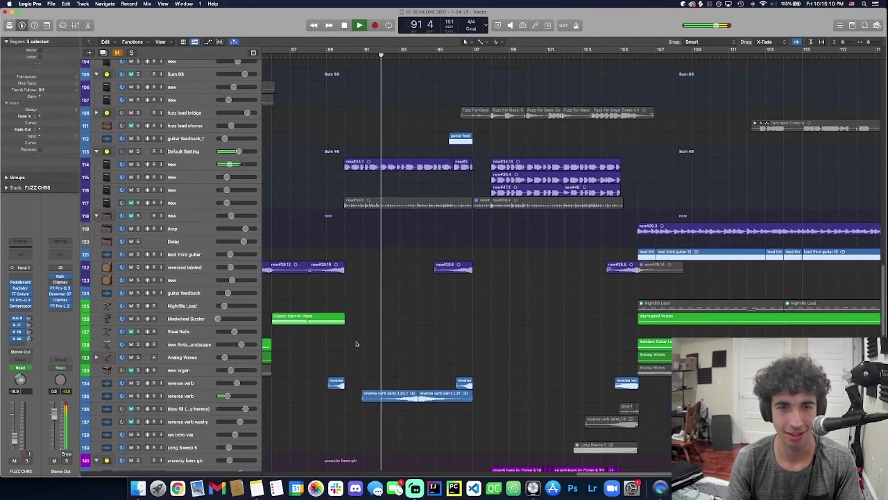
{"action": "key", "text": "space"}
{"action": "scroll", "coordinate": [357, 334], "scroll_direction": "up", "scroll_amount": 6}
{"action": "scroll", "coordinate": [357, 334], "scroll_direction": "up", "scroll_amount": 4}
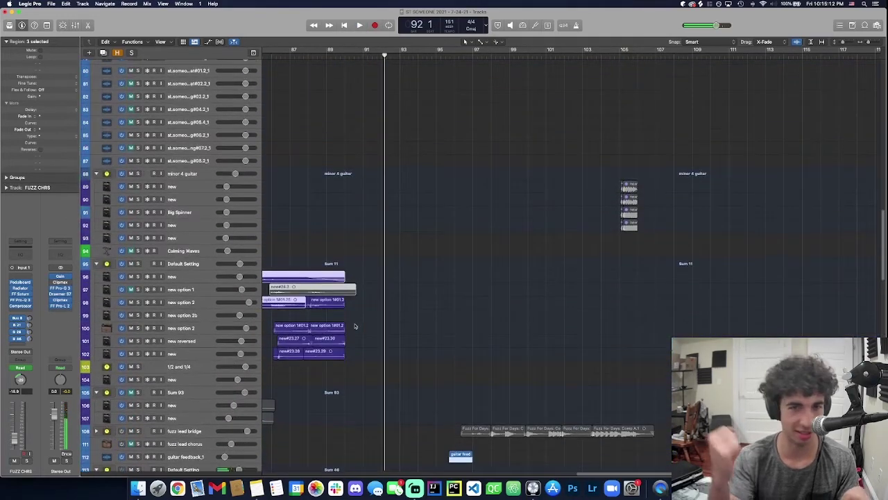
{"action": "scroll", "coordinate": [371, 318], "scroll_direction": "down", "scroll_amount": 10}
{"action": "key", "text": "space"}
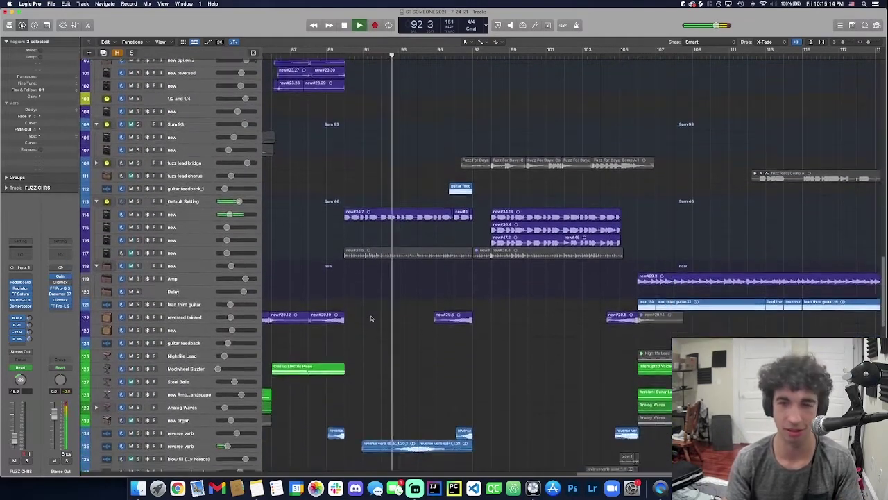
{"action": "scroll", "coordinate": [371, 317], "scroll_direction": "down", "scroll_amount": 5}
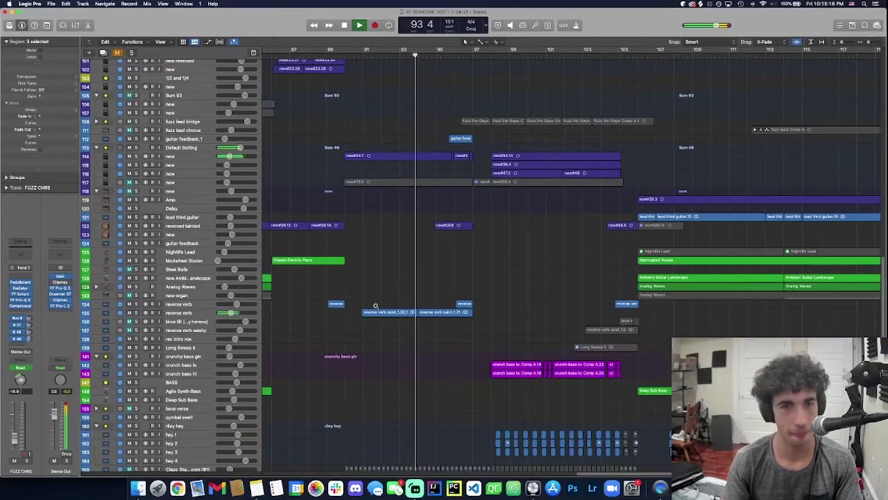
{"action": "scroll", "coordinate": [376, 307], "scroll_direction": "up", "scroll_amount": 5}
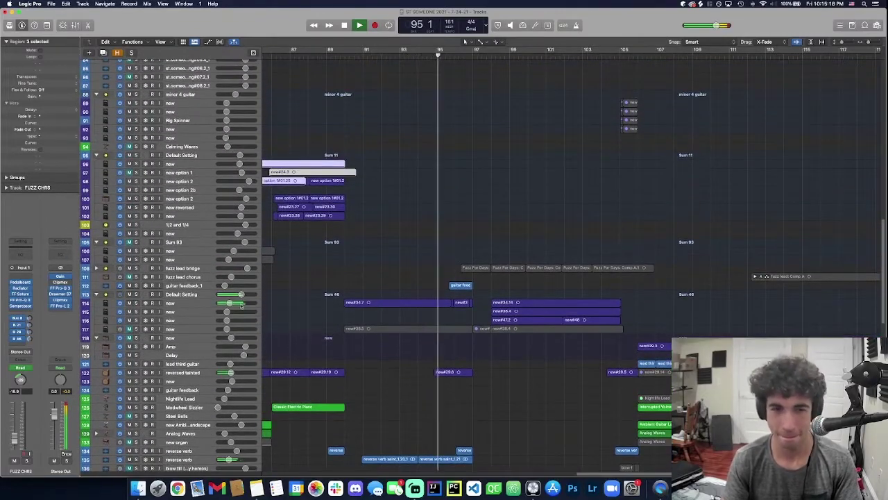
Step: Select the Sum 46 guitar stack while playing on to bar 98, and examine the vocal regions around bar 92 with playback stopped
{"action": "left_click", "coordinate": [185, 299]}
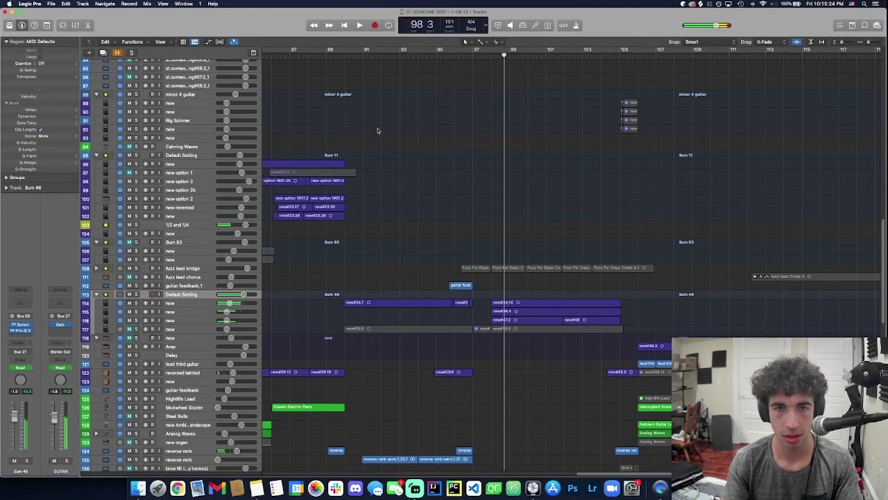
{"action": "key", "text": "space"}
{"action": "scroll", "coordinate": [379, 127], "scroll_direction": "up", "scroll_amount": 2}
{"action": "scroll", "coordinate": [378, 128], "scroll_direction": "up", "scroll_amount": 20}
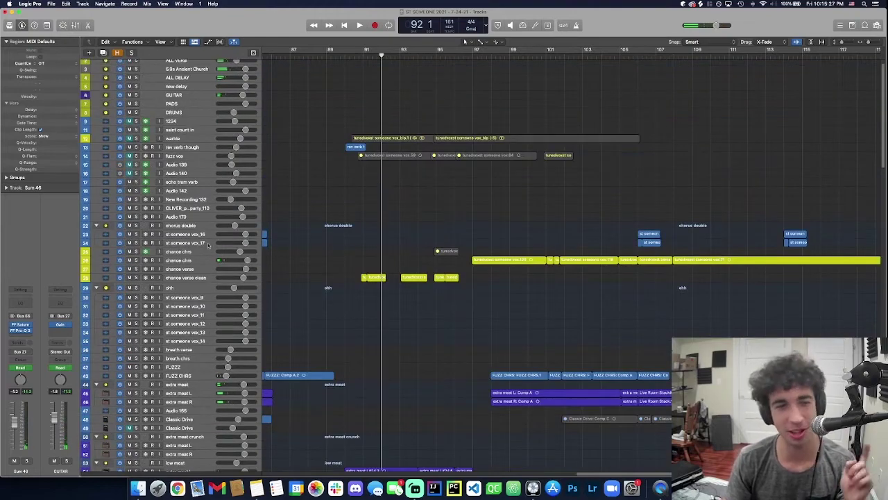
{"action": "scroll", "coordinate": [327, 318], "scroll_direction": "down", "scroll_amount": 20}
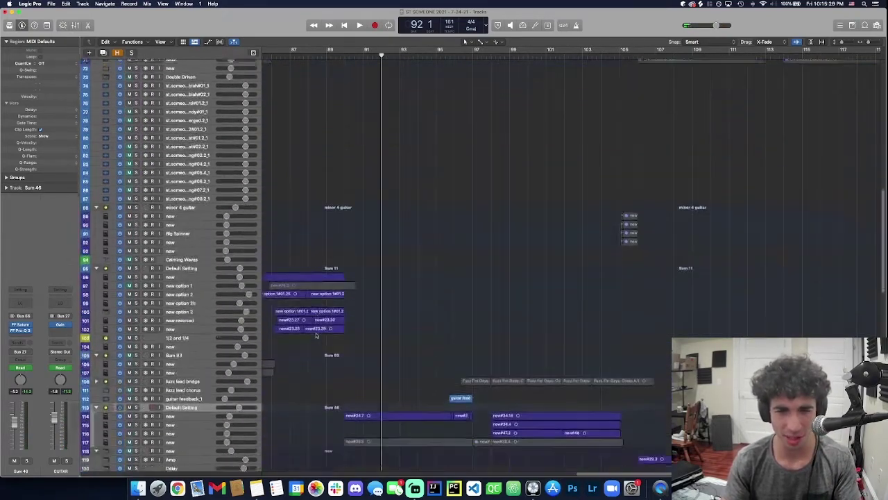
{"action": "scroll", "coordinate": [329, 221], "scroll_direction": "up", "scroll_amount": 5}
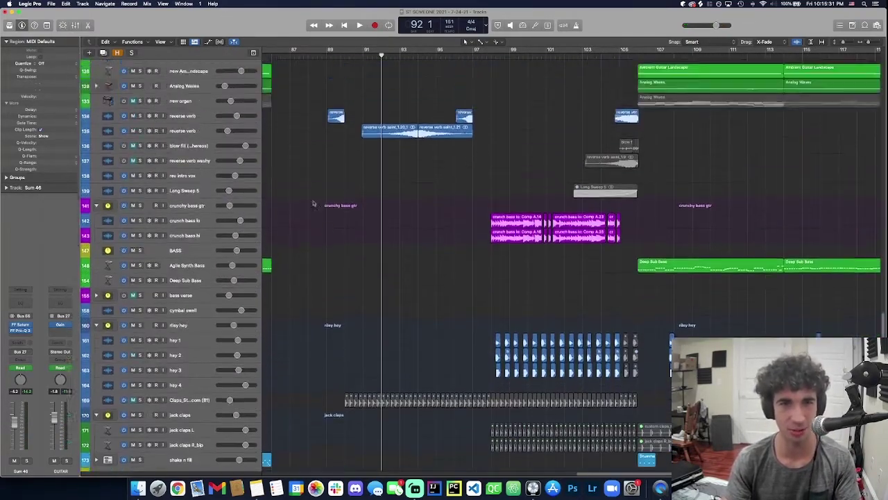
Step: Listen to the lower reverse verb track from bar 92, alternating between solo and the full mix, and clear its solo at the end
{"action": "left_click", "coordinate": [199, 165]}
{"action": "key", "text": "s"}
{"action": "key", "text": "space"}
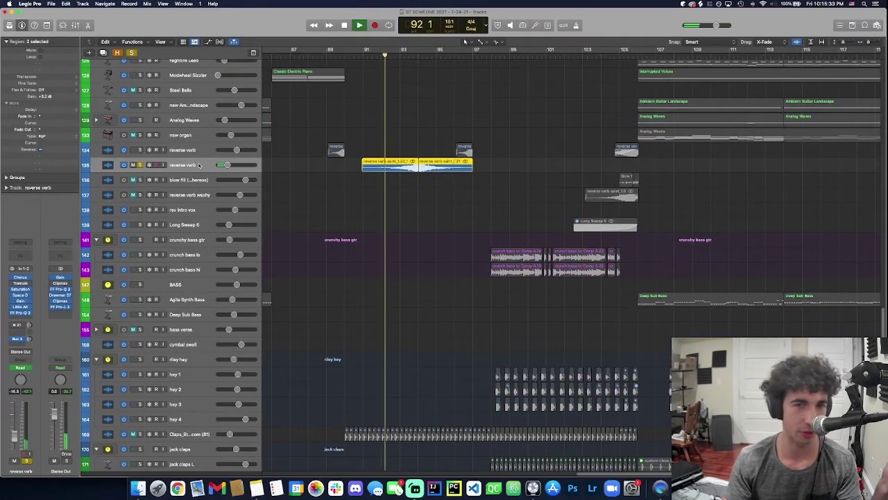
{"action": "key", "text": "s"}
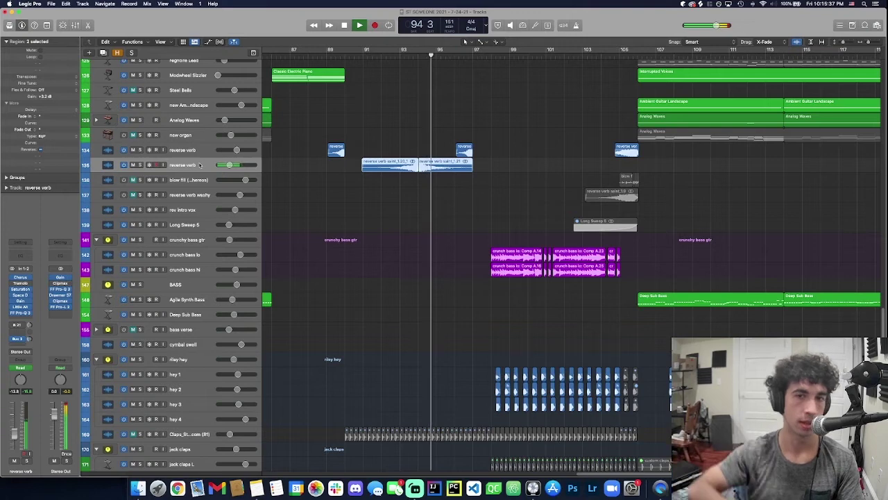
{"action": "key", "text": "s"}
{"action": "key", "text": "comma"}
{"action": "key", "text": "comma"}
{"action": "key", "text": "comma"}
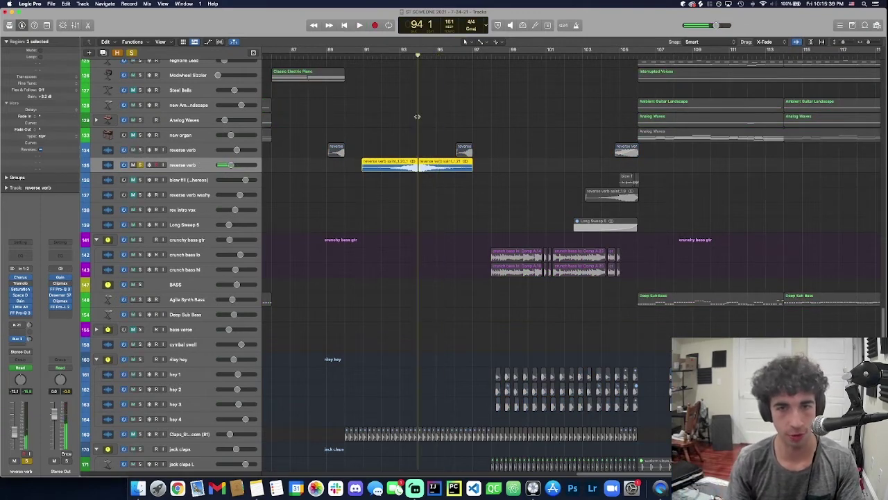
{"action": "key", "text": "s"}
{"action": "left_click", "coordinate": [549, 115]}
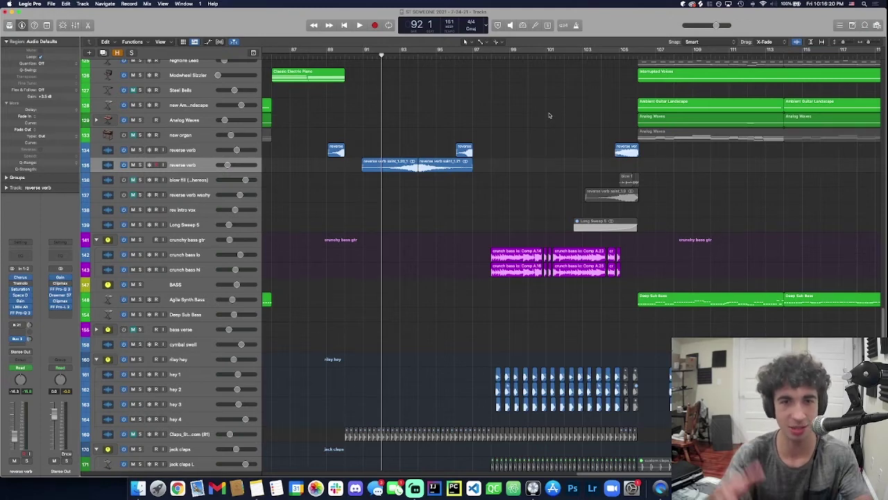
Step: Listen to the reversed tainted guitar and the guitar_feedback_1 track in solo leading into bar 97
{"action": "scroll", "coordinate": [535, 115], "scroll_direction": "up", "scroll_amount": 5}
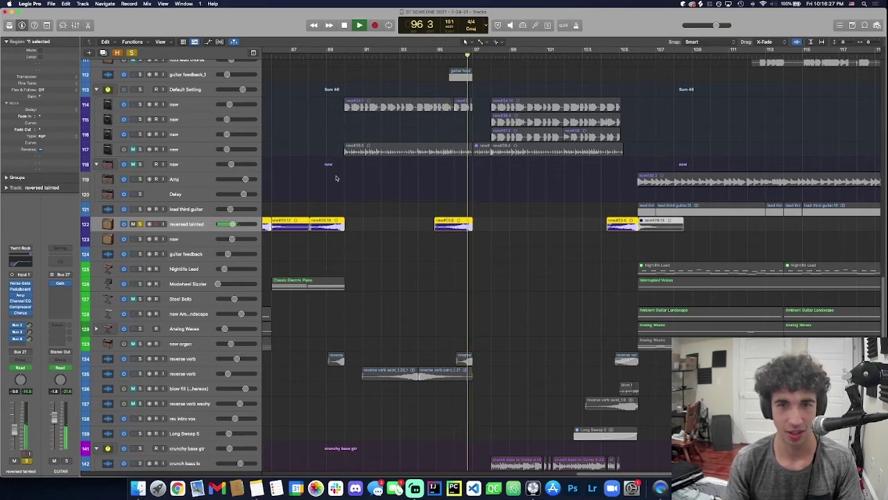
{"action": "key", "text": "space"}
{"action": "scroll", "coordinate": [224, 147], "scroll_direction": "up", "scroll_amount": 3}
{"action": "left_click", "coordinate": [208, 147]}
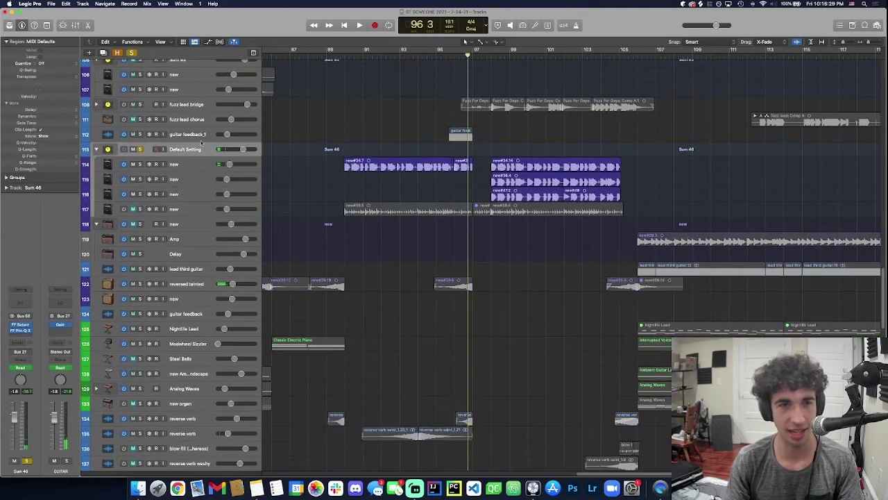
{"action": "left_click", "coordinate": [195, 138]}
{"action": "key", "text": "space"}
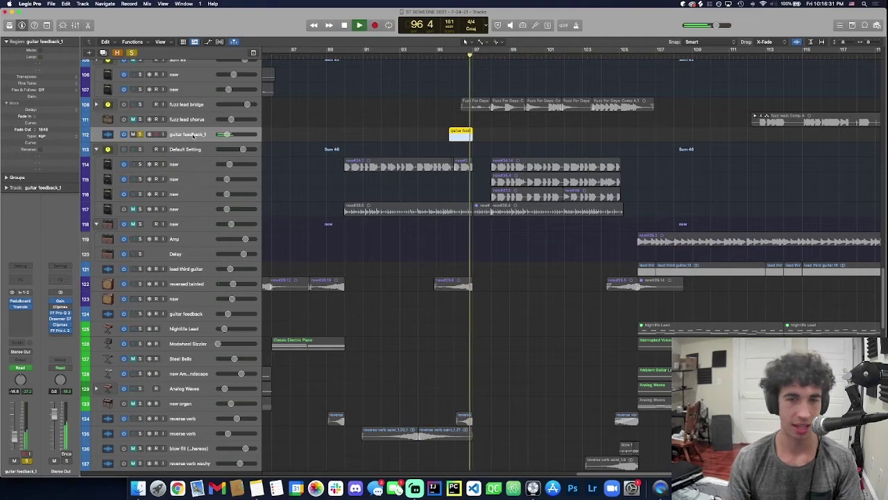
Step: Solo the riley hey stack and listen to it from bar 98 to bar 101, temporarily muting hey 3
{"action": "scroll", "coordinate": [475, 175], "scroll_direction": "down", "scroll_amount": 15}
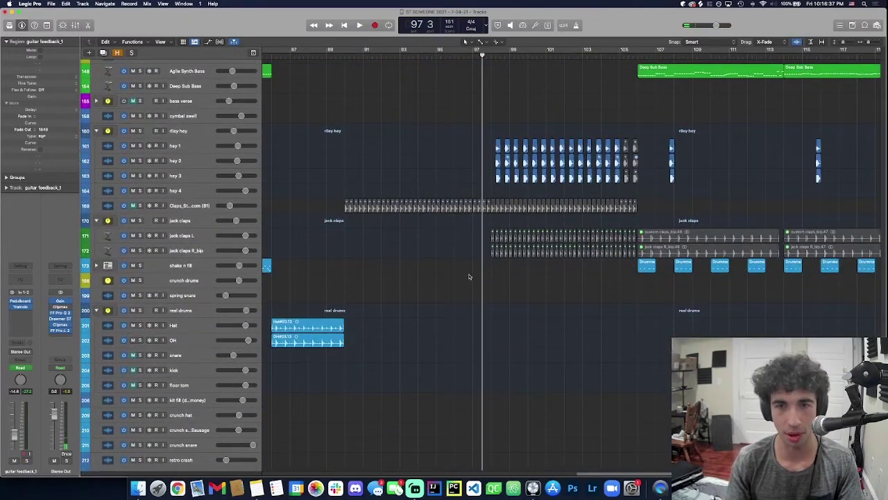
{"action": "scroll", "coordinate": [468, 276], "scroll_direction": "up", "scroll_amount": 3}
{"action": "left_click", "coordinate": [270, 220]}
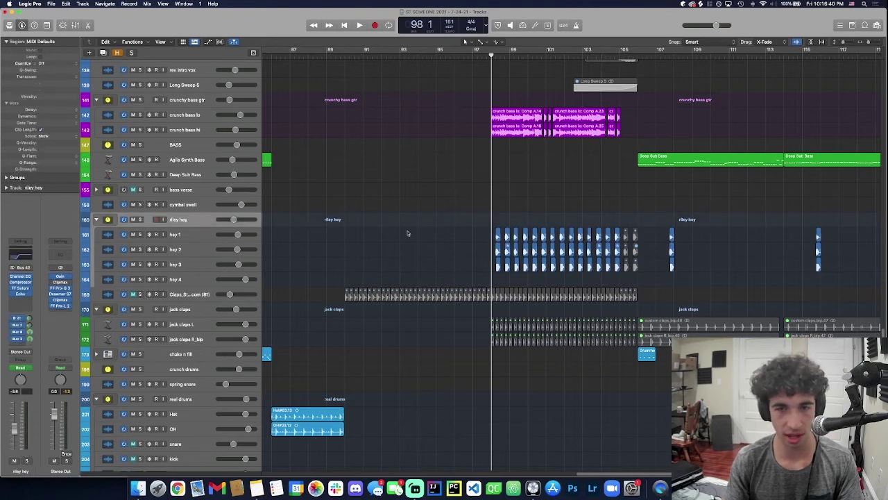
{"action": "key", "text": "super+Right"}
{"action": "key", "text": "super+Right"}
{"action": "key", "text": "super+Right"}
{"action": "key", "text": "super+Right"}
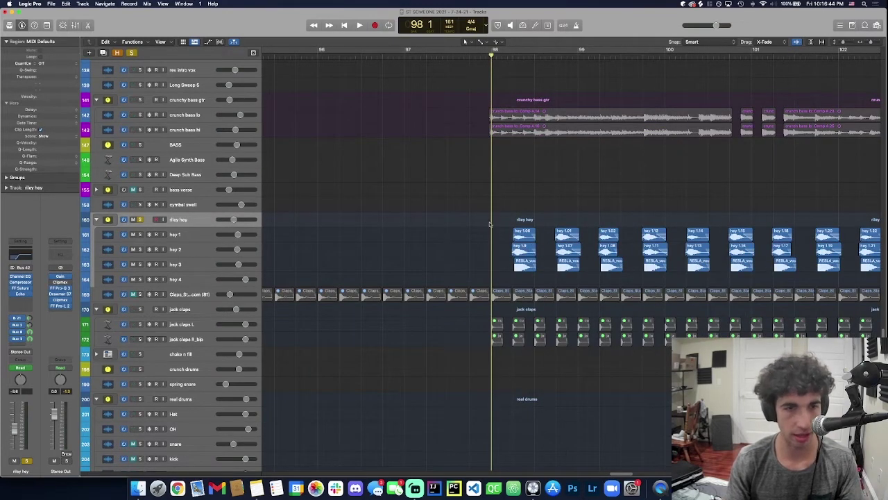
{"action": "left_click", "coordinate": [179, 264]}
{"action": "key", "text": "space"}
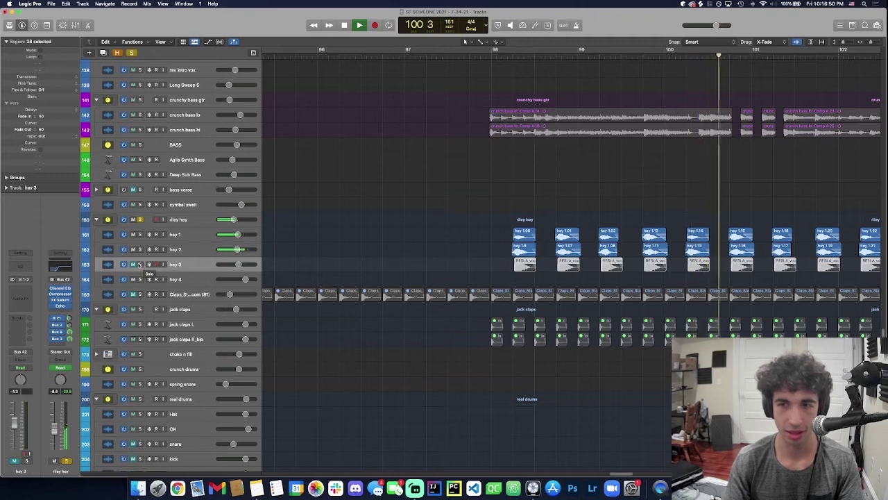
{"action": "key", "text": "space"}
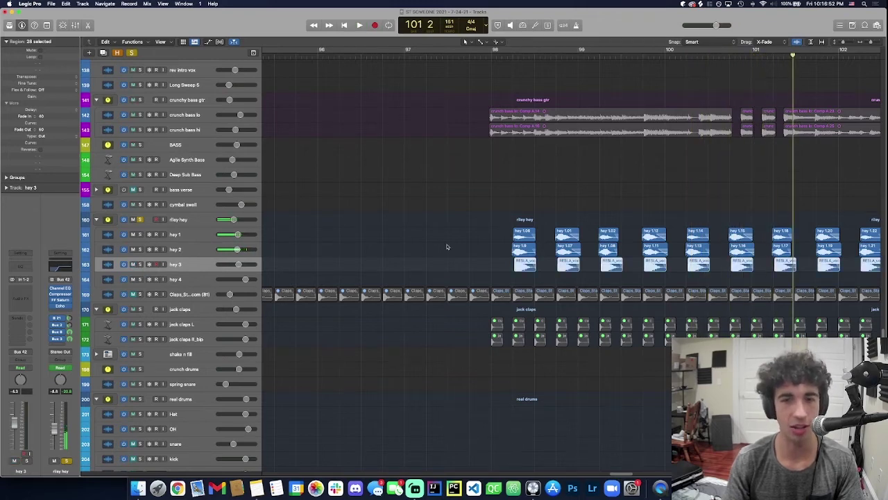
Step: Solo the crunchy bass gtr stack and listen from bar 98 through bar 104, clearing its solo before stopping playback
{"action": "key", "text": "space"}
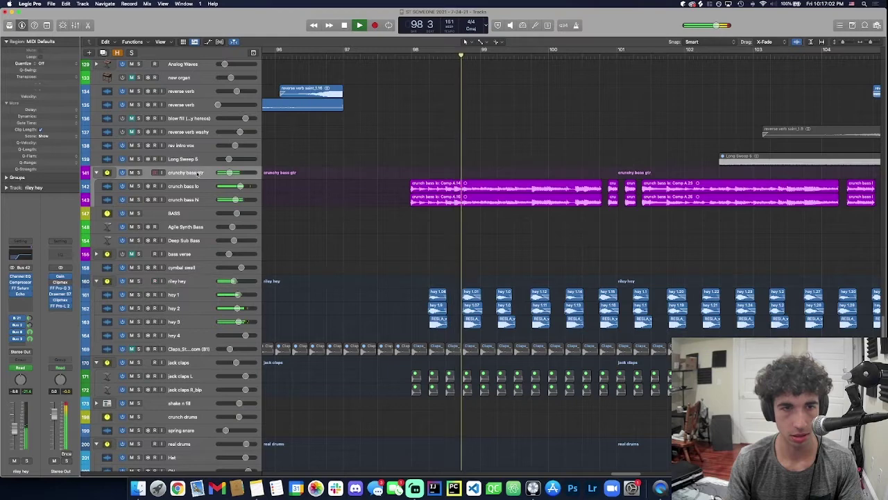
{"action": "key", "text": "s"}
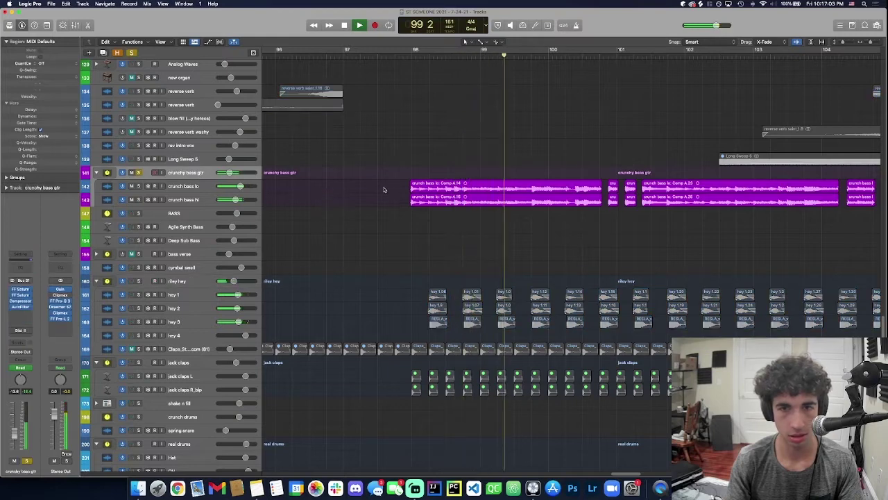
{"action": "key", "text": "space"}
{"action": "key", "text": "space"}
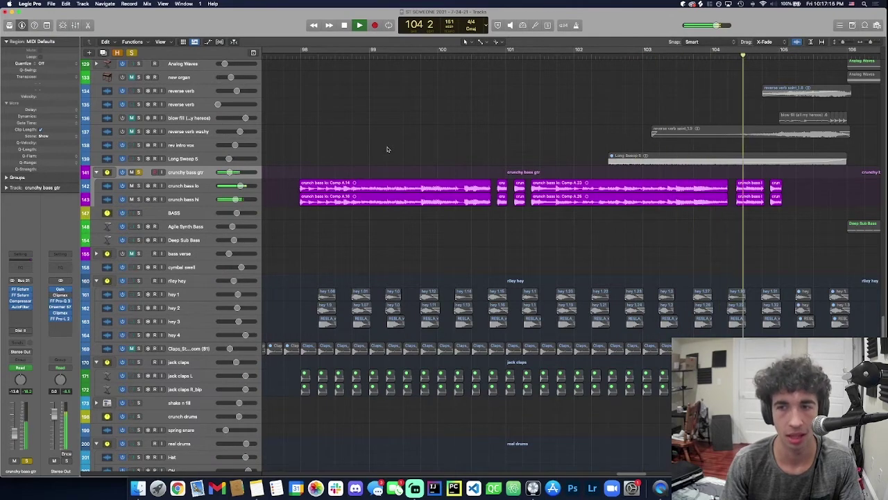
{"action": "key", "text": "s"}
{"action": "key", "text": "space"}
{"action": "scroll", "coordinate": [356, 146], "scroll_direction": "up", "scroll_amount": 2}
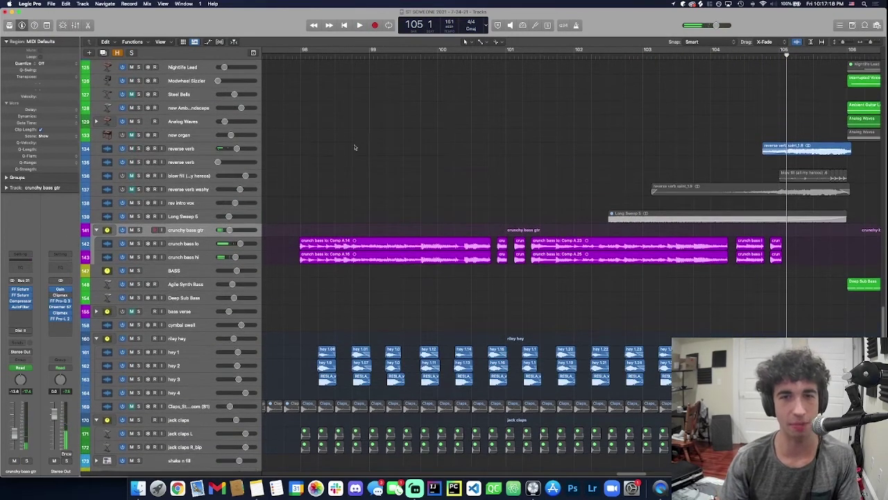
Step: Play from bar 98 again, soloing the Sum 46 guitar stack and switching the solo to crunchy bass gtr
{"action": "left_click", "coordinate": [323, 159], "text": "shift"}
{"action": "scroll", "coordinate": [340, 158], "scroll_direction": "up", "scroll_amount": 10}
{"action": "key", "text": "space"}
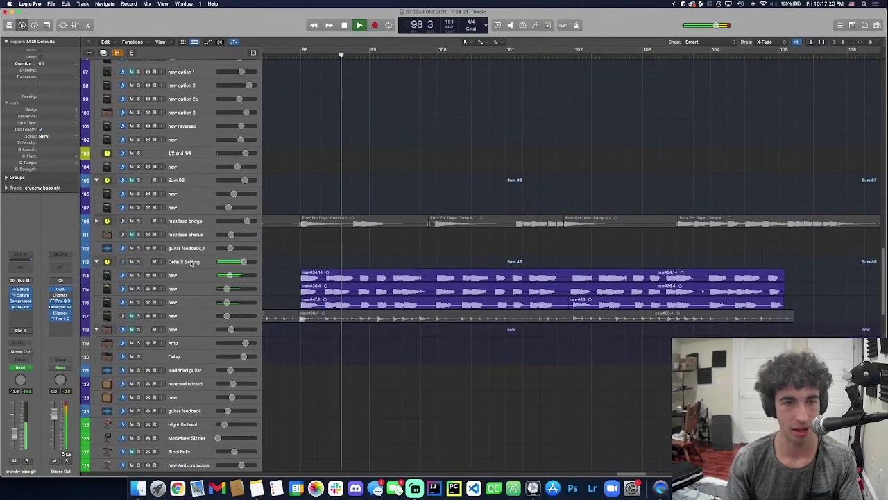
{"action": "left_click", "coordinate": [193, 264]}
{"action": "scroll", "coordinate": [270, 321], "scroll_direction": "down", "scroll_amount": 20}
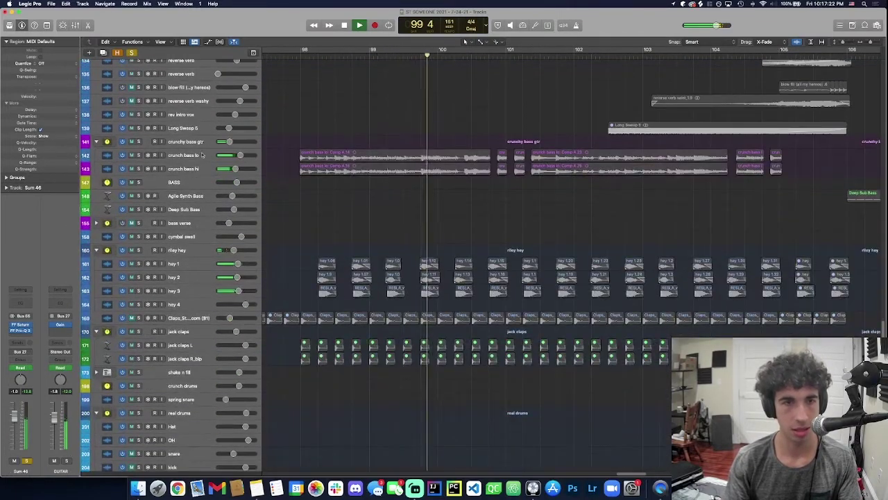
{"action": "left_click", "coordinate": [195, 143]}
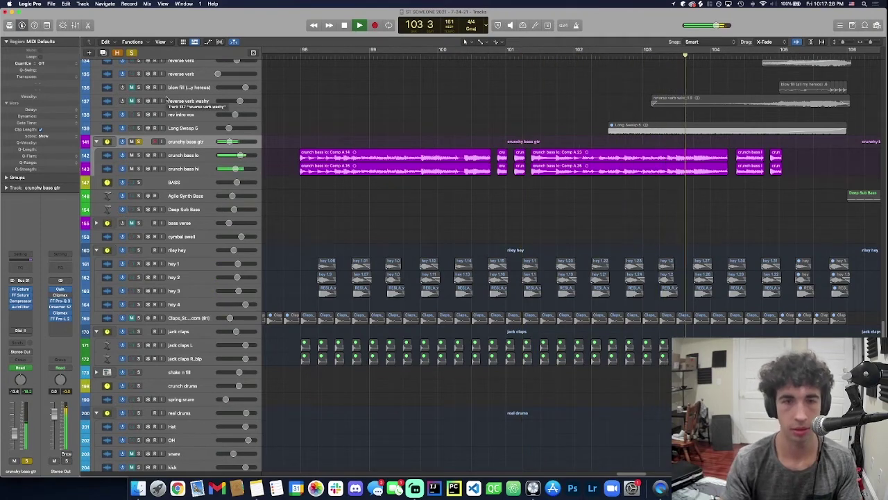
Step: Clear the active solos and audition the Tom A No Filt LM1 Color B 01 track around bar 98
{"action": "left_click", "coordinate": [133, 52]}
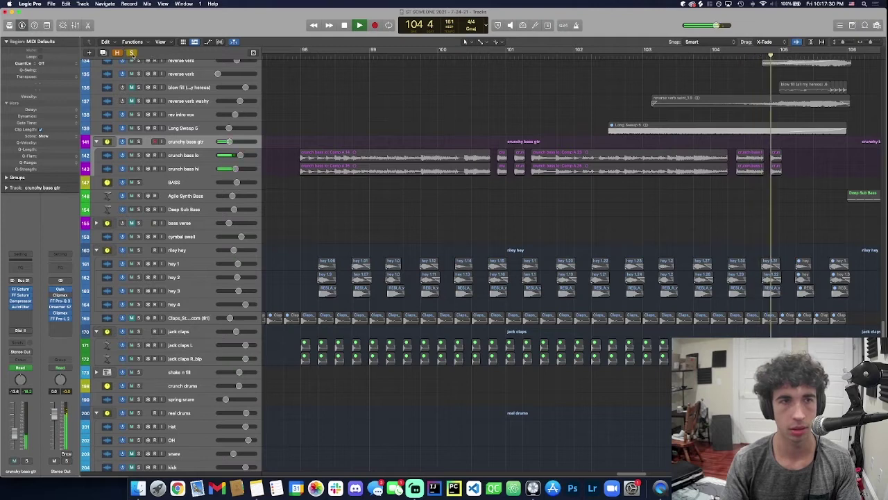
{"action": "left_click", "coordinate": [132, 52]}
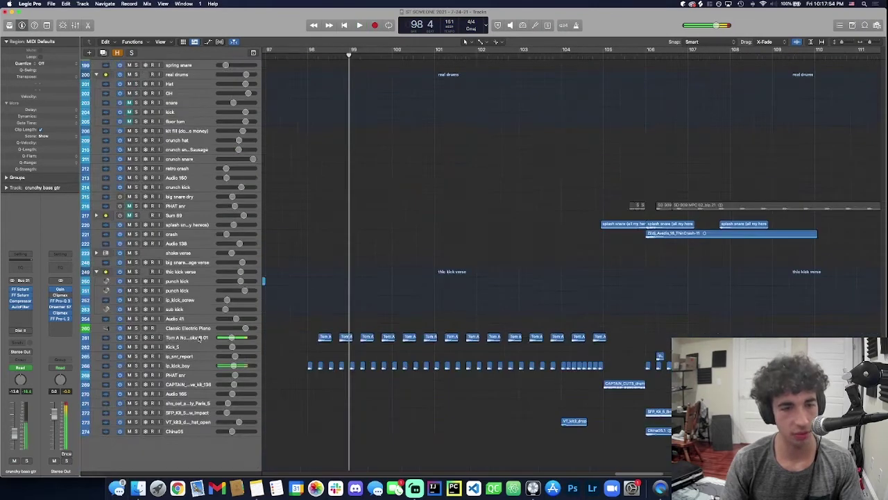
{"action": "left_click", "coordinate": [235, 338]}
{"action": "key", "text": "s"}
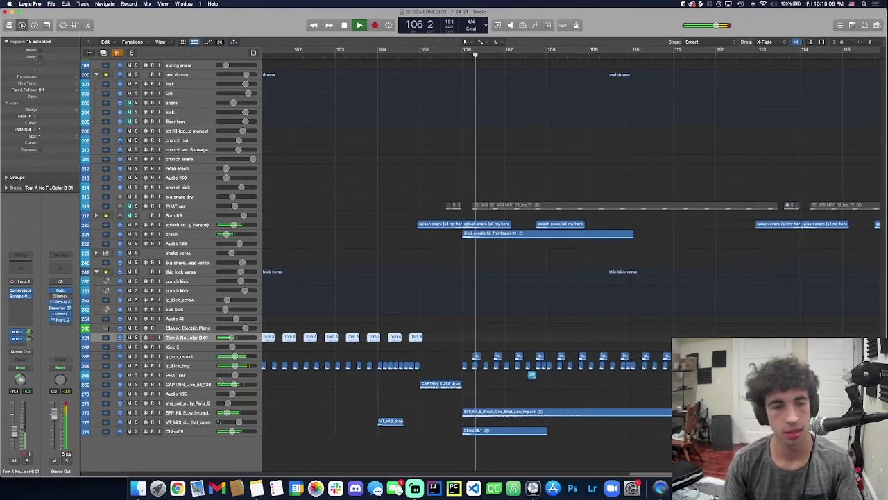
Step: Solo the CAPTAIN_CUTS drum fill track and play its region from bar 105 in a close-up view
{"action": "left_click", "coordinate": [208, 387]}
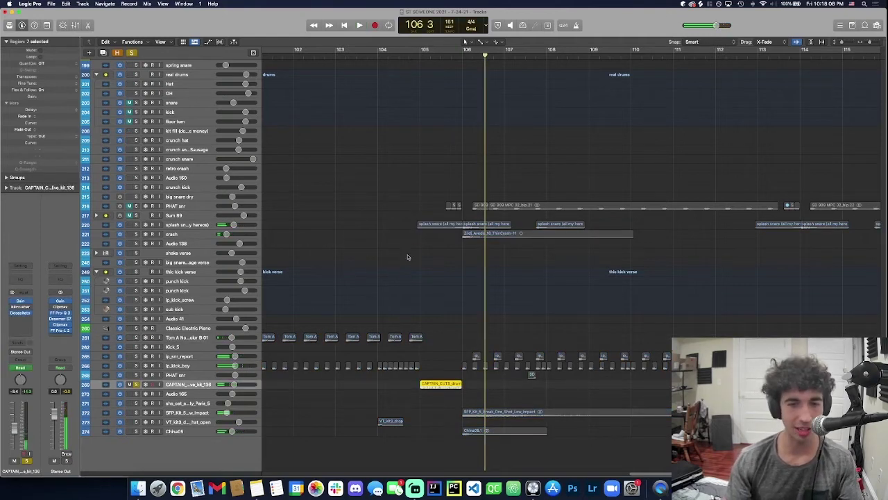
{"action": "key", "text": "super+Down"}
{"action": "key", "text": "super+Down"}
{"action": "key", "text": "super+Right"}
{"action": "key", "text": "super+Right"}
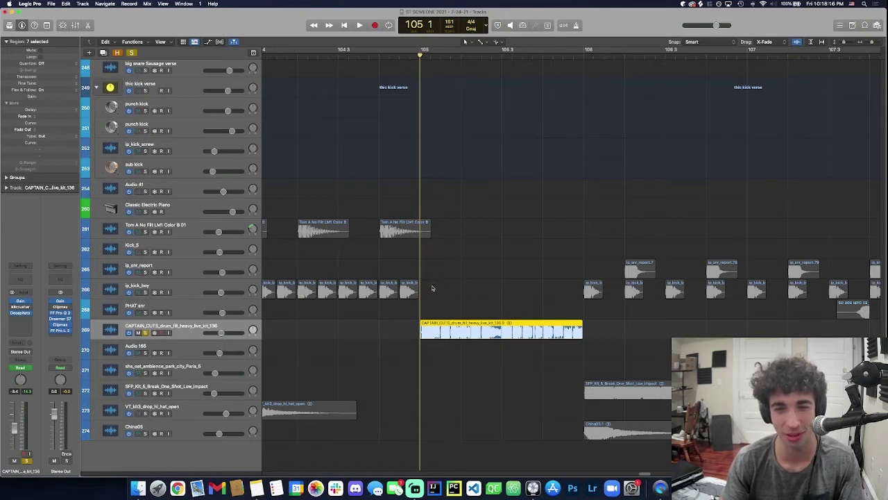
{"action": "key", "text": "space"}
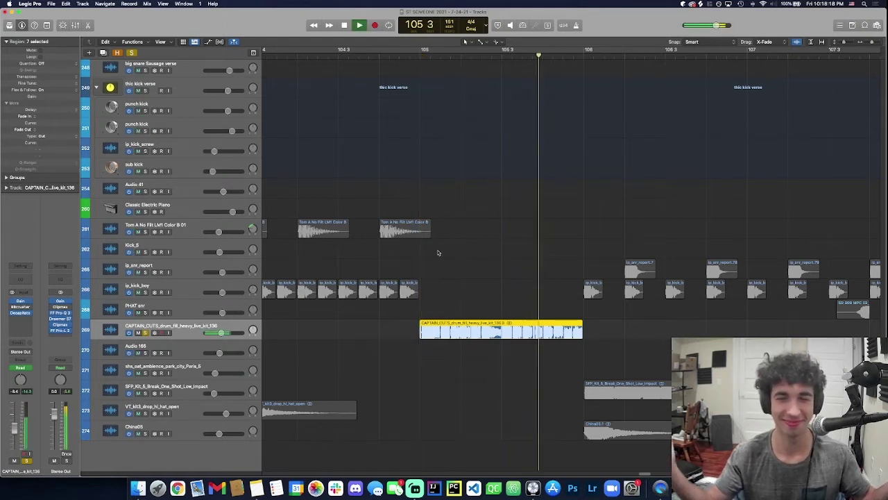
Step: Stop playback and clear the solo on the CAPTAIN_CUTS drum fill track
{"action": "key", "text": "space"}
{"action": "key", "text": "s"}
{"action": "key", "text": "super+Up"}
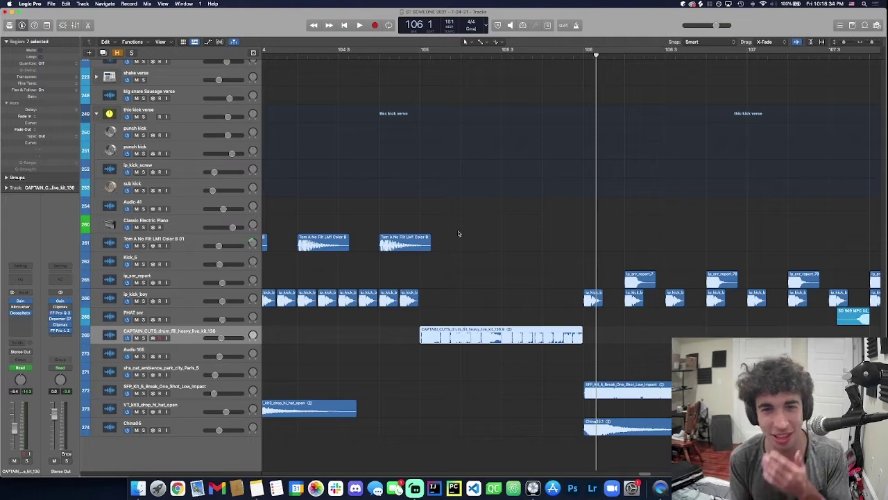
Step: Play the full mix from bar 104 beat 3 into bar 108, viewing the guitar and synth tracks
{"action": "left_click", "coordinate": [352, 166]}
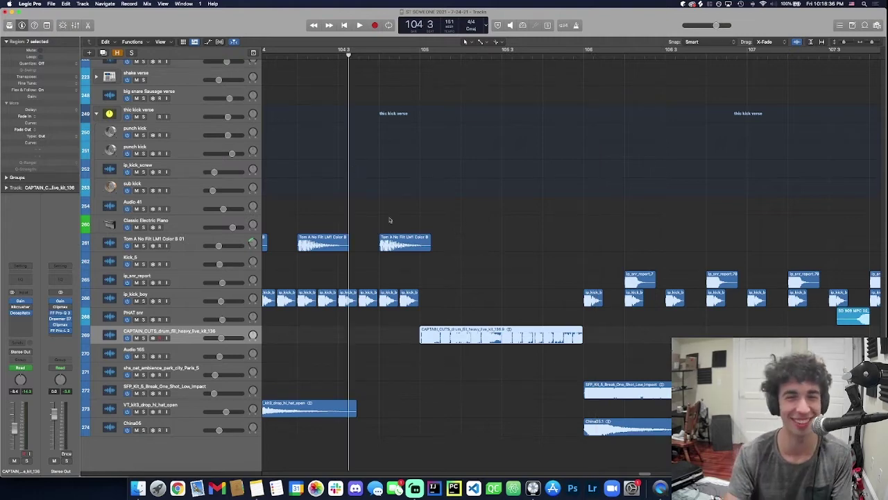
{"action": "key", "text": "z"}
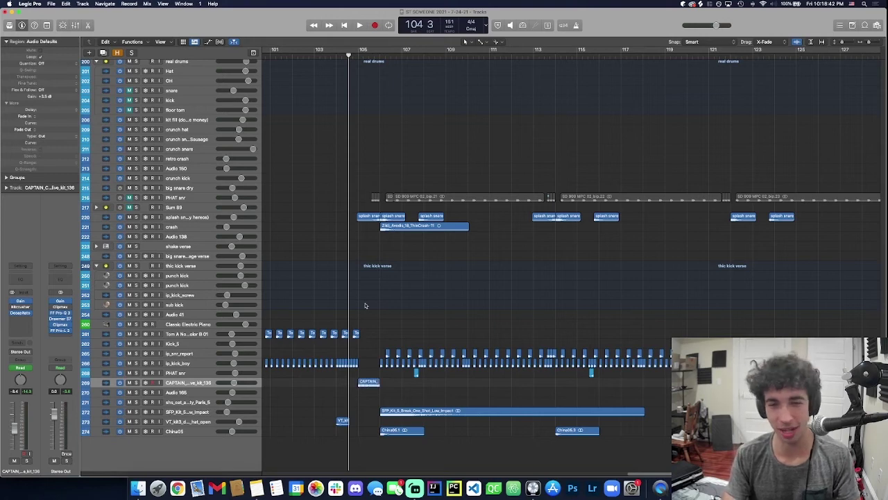
{"action": "scroll", "coordinate": [355, 299], "scroll_direction": "up", "scroll_amount": 10}
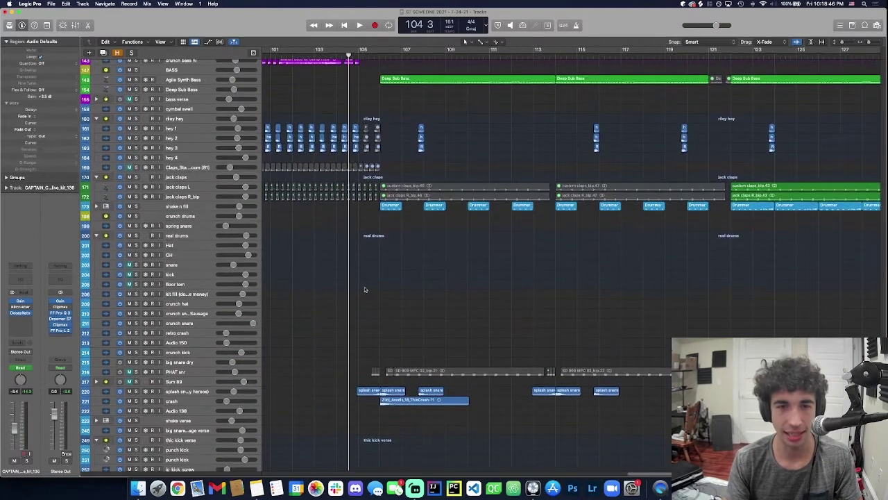
{"action": "key", "text": "space"}
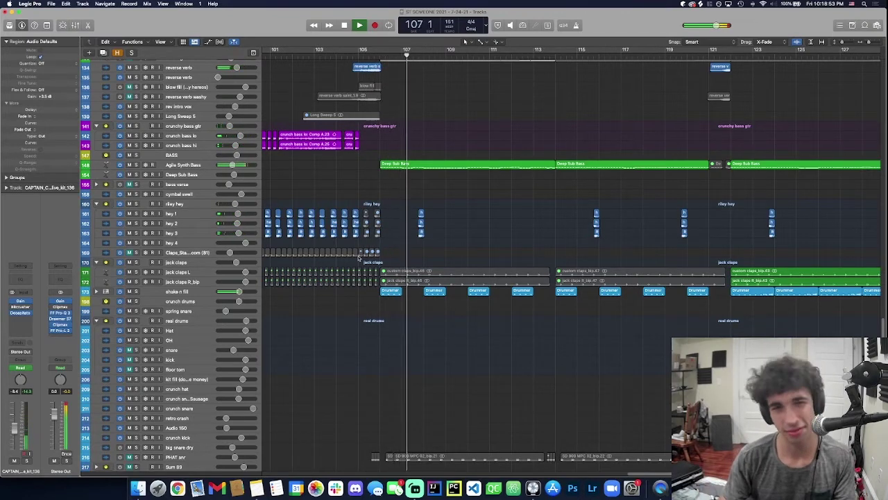
{"action": "scroll", "coordinate": [338, 219], "scroll_direction": "up", "scroll_amount": 5}
{"action": "scroll", "coordinate": [337, 219], "scroll_direction": "up", "scroll_amount": 1}
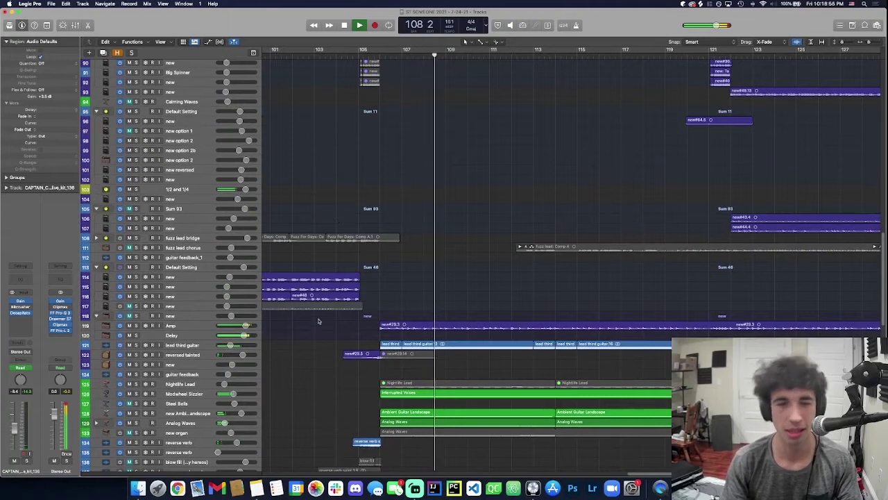
{"action": "key", "text": "space"}
Step: Solo the lead third guitar track and listen to its part up to bar 108
{"action": "left_click", "coordinate": [184, 337]}
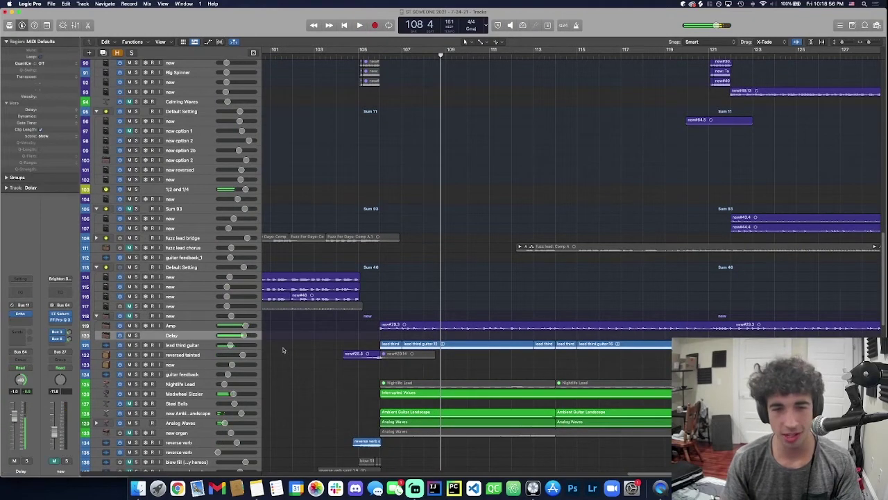
{"action": "left_click", "coordinate": [203, 346]}
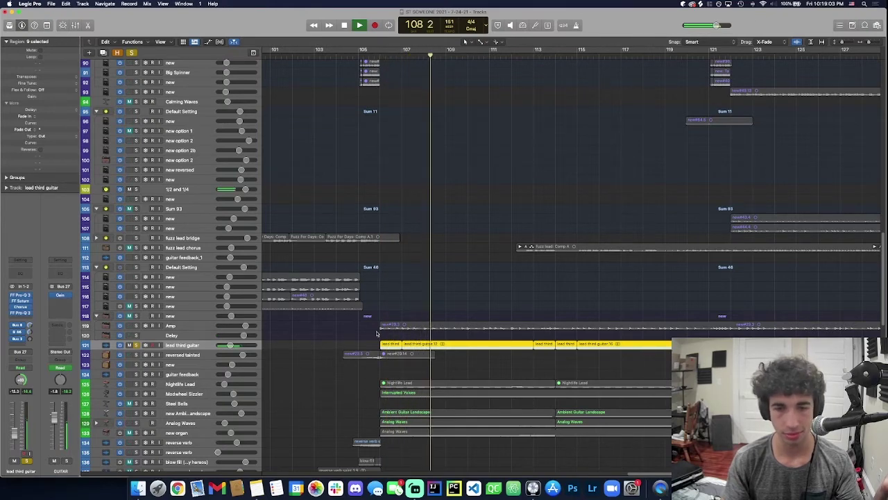
{"action": "key", "text": "space"}
Step: Solo the chorus double vocal stack and play it from bar 106
{"action": "scroll", "coordinate": [410, 188], "scroll_direction": "up", "scroll_amount": 15}
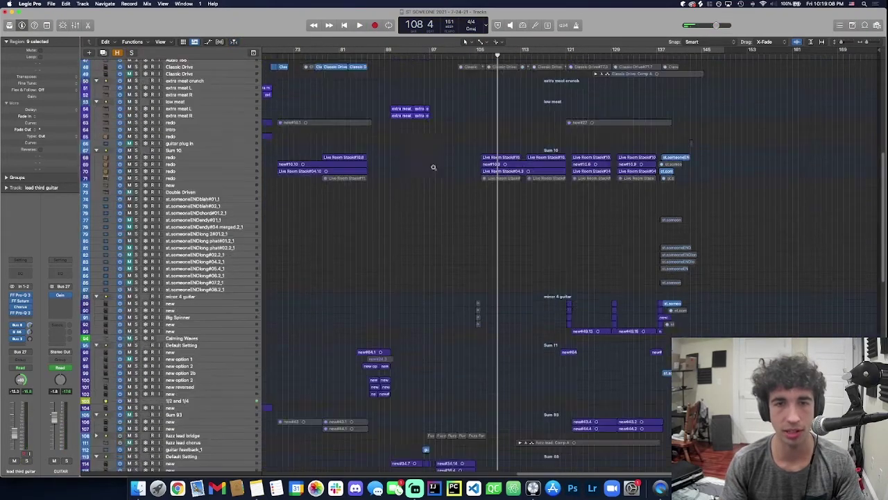
{"action": "key", "text": "super+Down"}
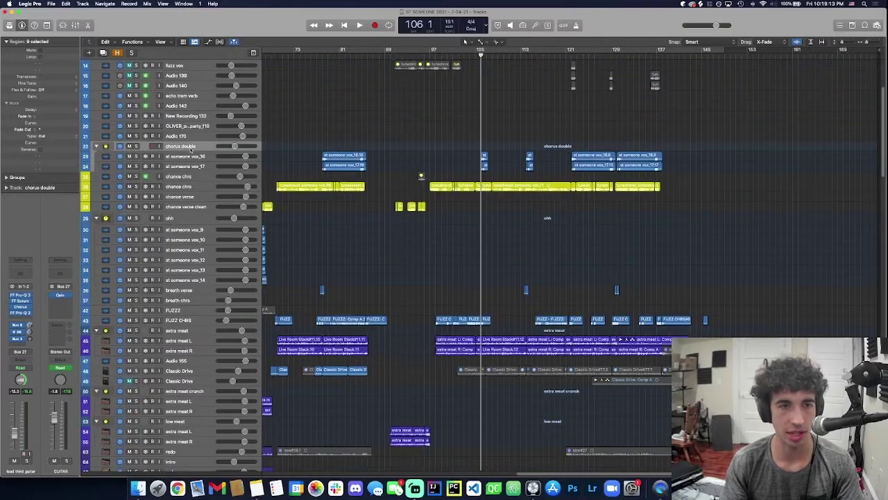
{"action": "key", "text": "s"}
{"action": "key", "text": "space"}
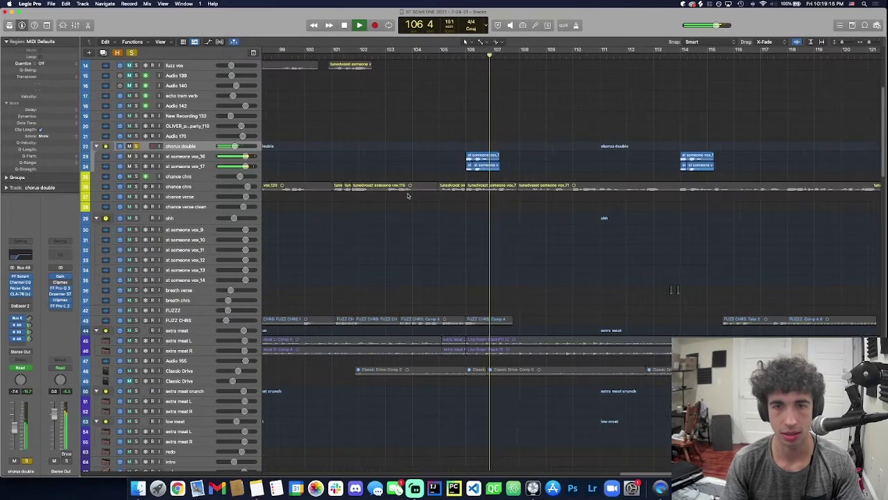
{"action": "key", "text": "super+Right"}
{"action": "key", "text": "super+Right"}
{"action": "key", "text": "super+Right"}
Step: Add the chance chrs vocal to the chorus double solo, replay bar 106, and clear both solos after stopping
{"action": "left_click", "coordinate": [409, 174]}
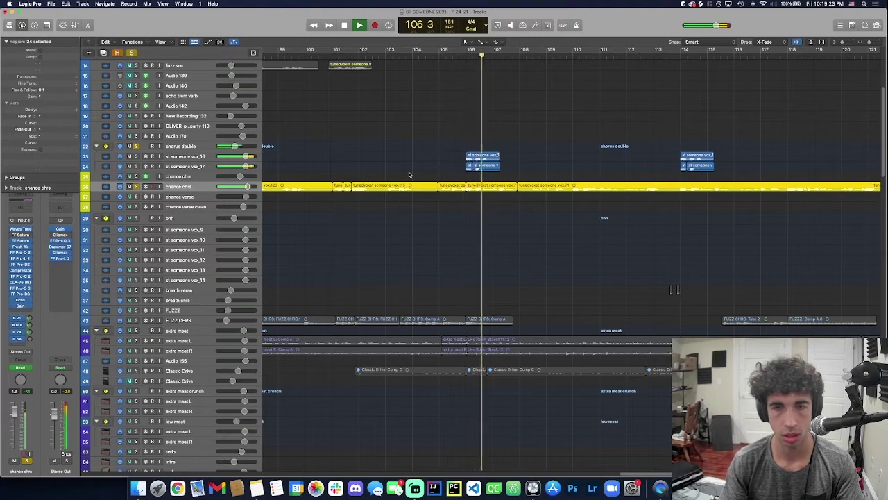
{"action": "key", "text": "super+Left"}
{"action": "key", "text": "super+Left"}
{"action": "key", "text": "super+Up"}
{"action": "key", "text": "space"}
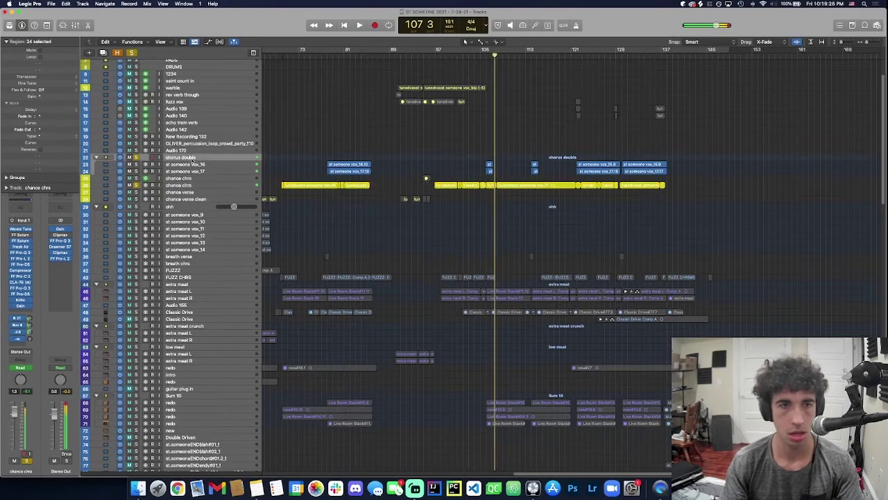
{"action": "key", "text": "s"}
Step: Solo the crash track and listen to its cymbal region at bar 106
{"action": "scroll", "coordinate": [486, 208], "scroll_direction": "down", "scroll_amount": 10}
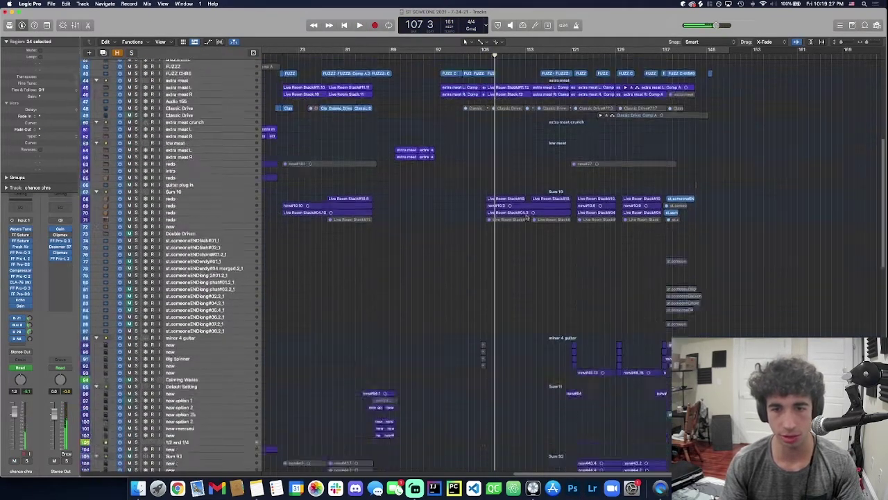
{"action": "scroll", "coordinate": [526, 217], "scroll_direction": "down", "scroll_amount": 15}
{"action": "key", "text": "super+Right"}
{"action": "key", "text": "super+Right"}
{"action": "key", "text": "super+Right"}
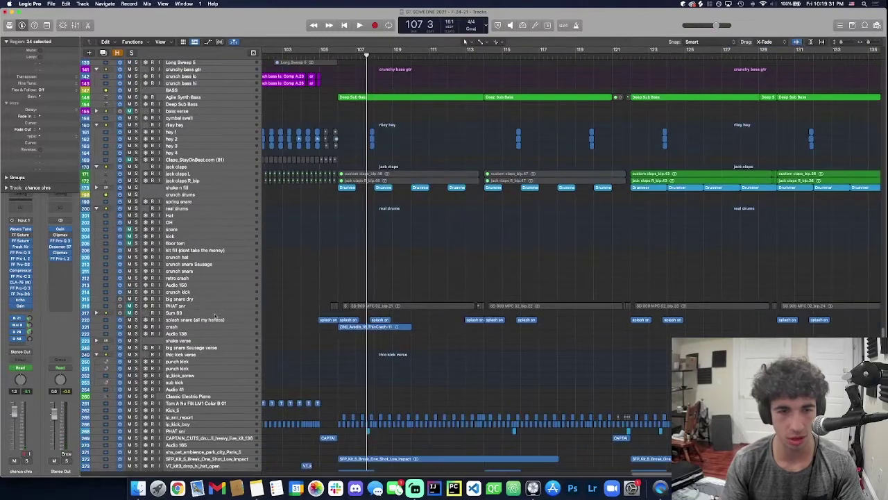
{"action": "left_click", "coordinate": [209, 326]}
{"action": "key", "text": "super+Down"}
{"action": "key", "text": "space"}
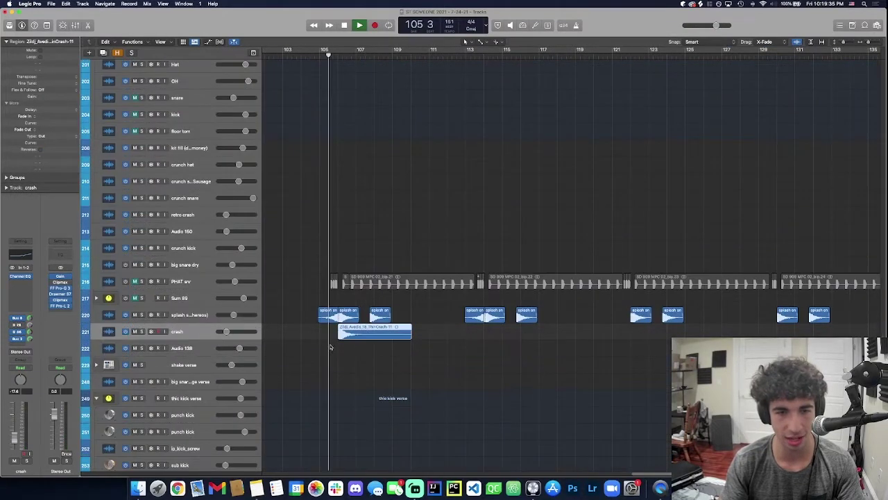
{"action": "key", "text": "space"}
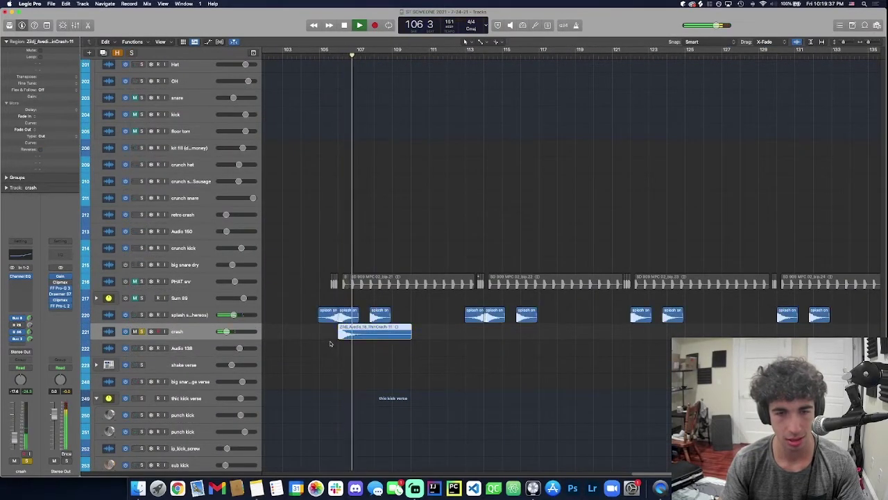
Step: Solo the splash snare track and listen to its hits around bar 106, clearing the crash solo
{"action": "scroll", "coordinate": [331, 345], "scroll_direction": "down", "scroll_amount": 5}
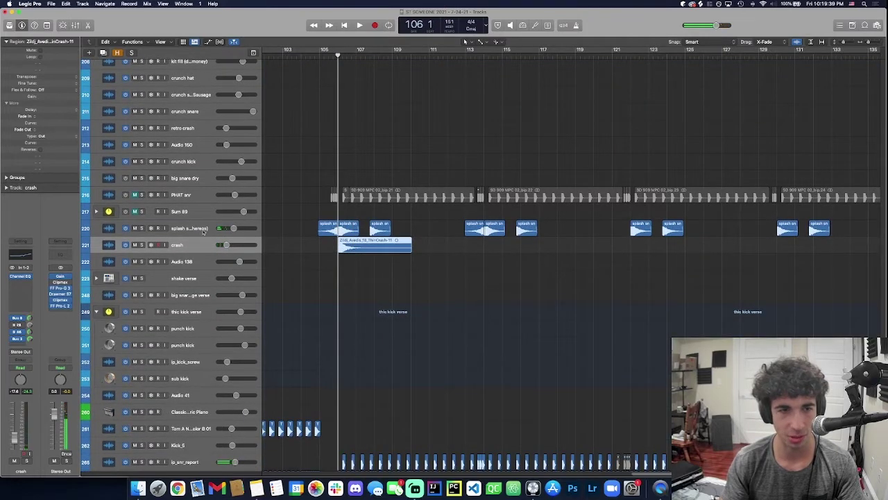
{"action": "left_click", "coordinate": [203, 234]}
{"action": "key", "text": "space"}
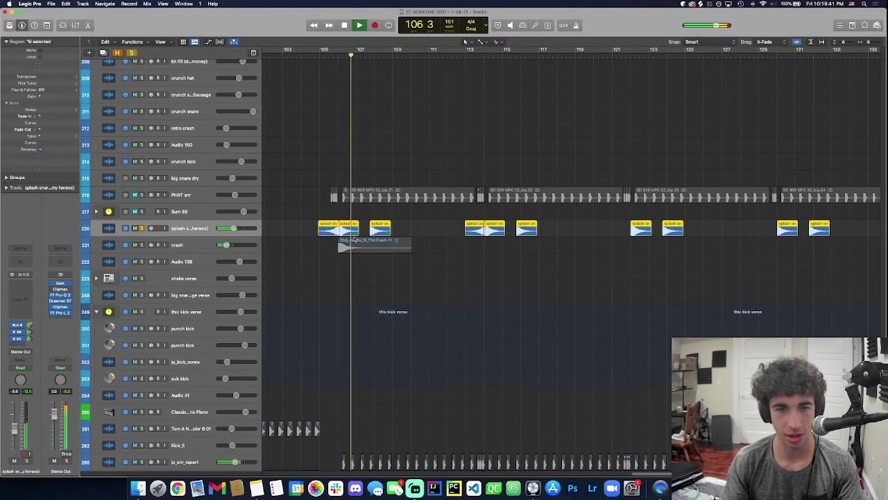
{"action": "key", "text": "space"}
{"action": "key", "text": "space"}
{"action": "scroll", "coordinate": [359, 223], "scroll_direction": "down", "scroll_amount": 5}
{"action": "key", "text": "ctrl+m"}
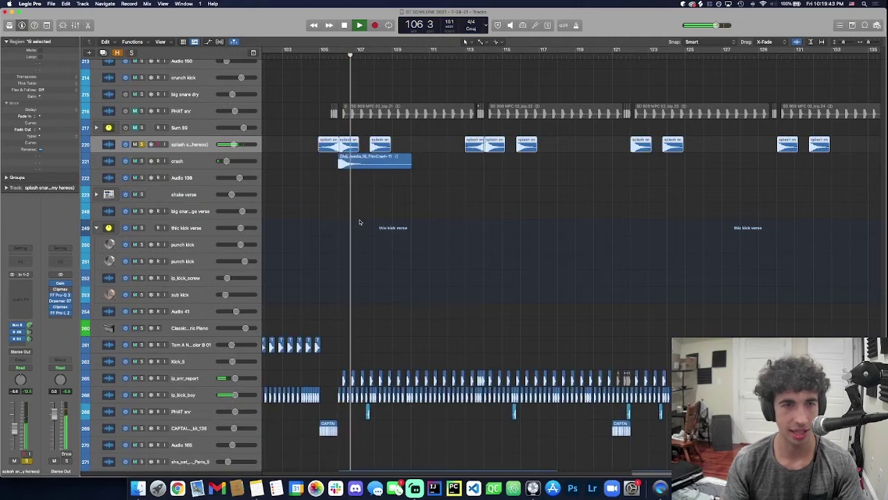
Step: Solo the SFP_Kit_S_Break_One_Shot_Low_Impact track and play its region from bar 106
{"action": "key", "text": "space"}
{"action": "scroll", "coordinate": [355, 222], "scroll_direction": "down", "scroll_amount": 5}
{"action": "left_click", "coordinate": [340, 393]}
{"action": "key", "text": "s"}
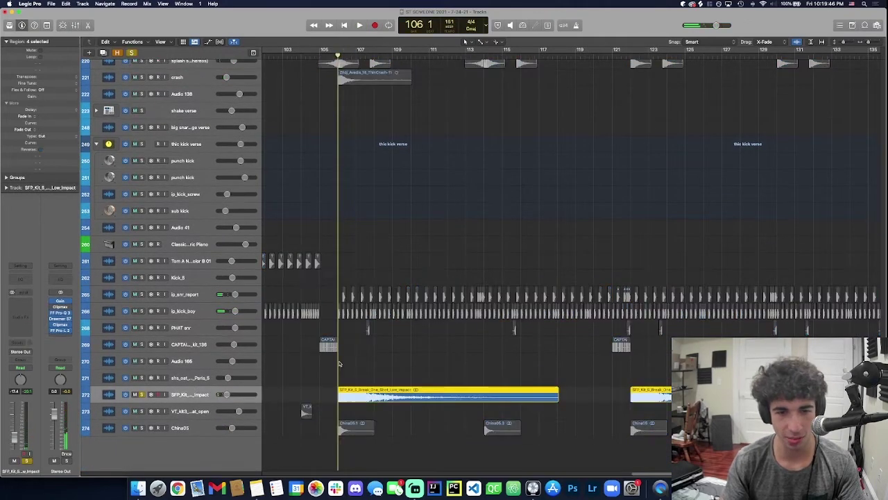
{"action": "key", "text": "s"}
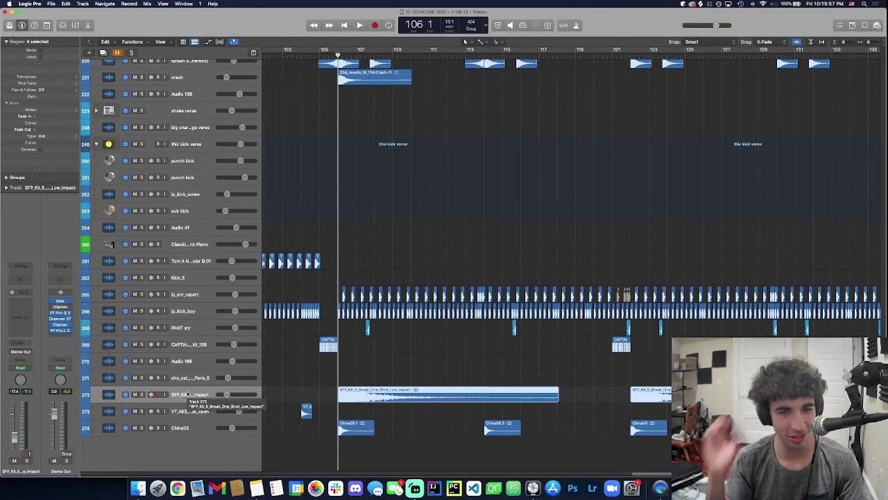
{"action": "key", "text": "s"}
{"action": "key", "text": "space"}
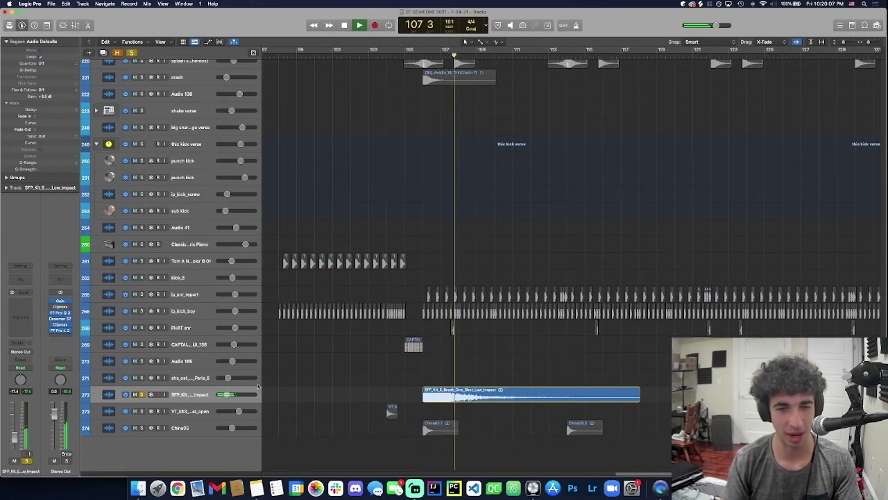
{"action": "key", "text": "space"}
Step: Switch the solo to the China05 track, play it at bar 106, and clear the solo to hear the full mix
{"action": "key", "text": "s"}
{"action": "key", "text": "Down"}
{"action": "key", "text": "Down"}
{"action": "key", "text": "s"}
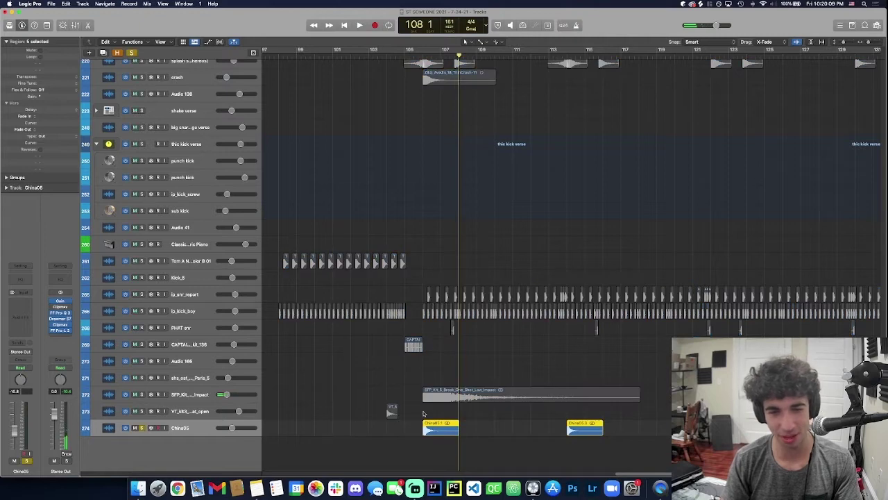
{"action": "key", "text": "space"}
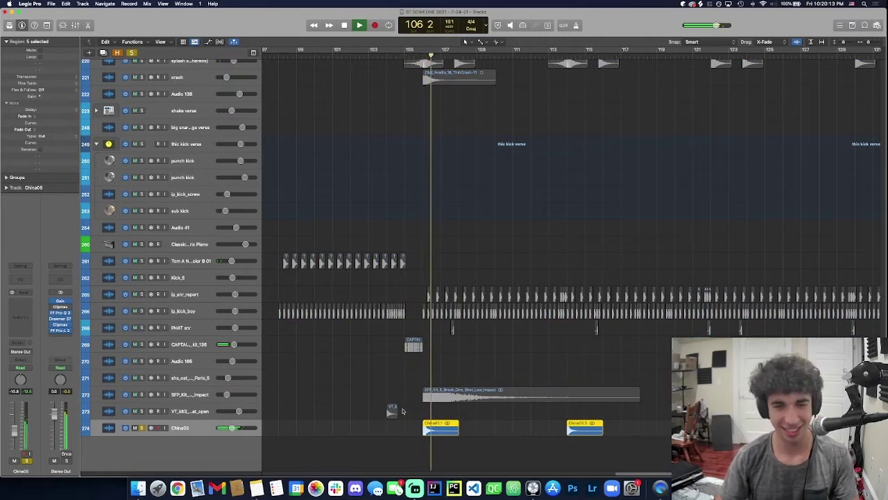
{"action": "key", "text": "s"}
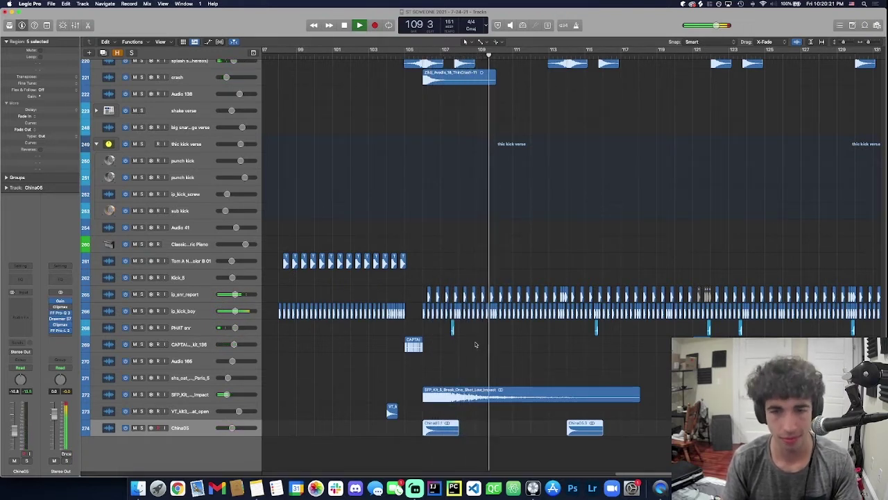
{"action": "key", "text": "space"}
Step: Play from bar 111, solo the Agile Synth Bass track to hear its Deep Sub Bass regions, and clear the solo
{"action": "scroll", "coordinate": [534, 305], "scroll_direction": "right", "scroll_amount": 1}
{"action": "left_click", "coordinate": [514, 240]}
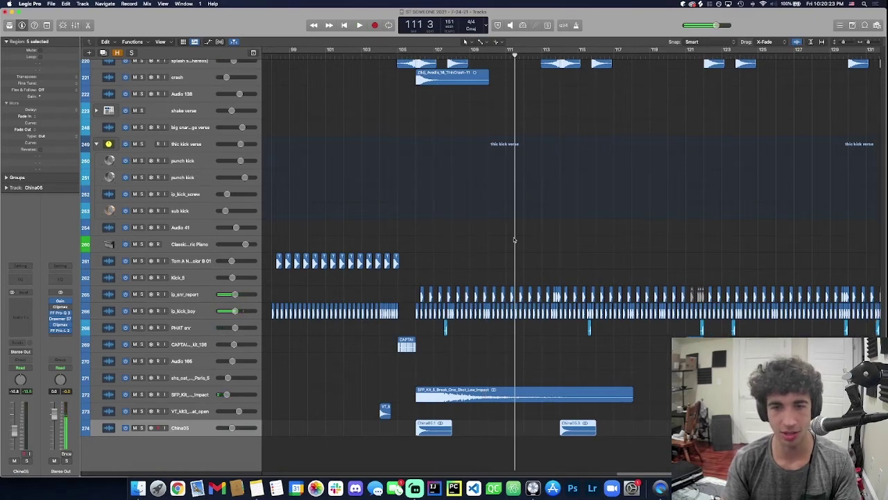
{"action": "scroll", "coordinate": [432, 238], "scroll_direction": "up", "scroll_amount": 15}
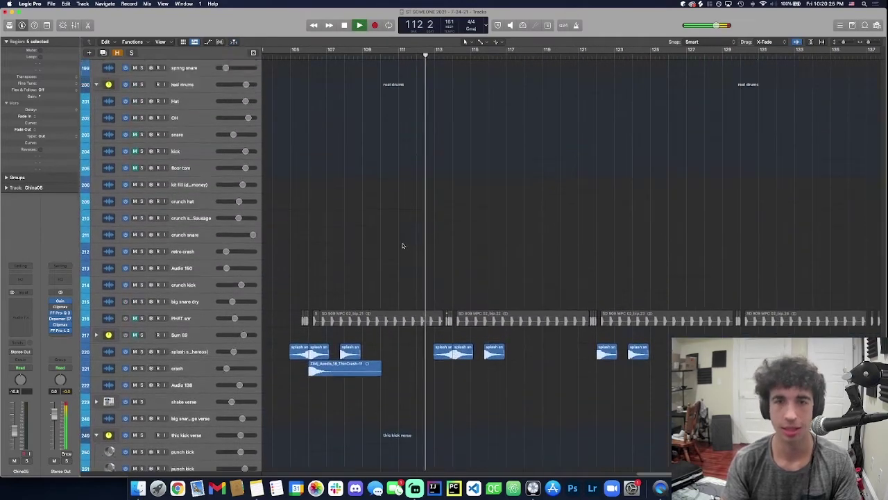
{"action": "scroll", "coordinate": [407, 233], "scroll_direction": "up", "scroll_amount": 8}
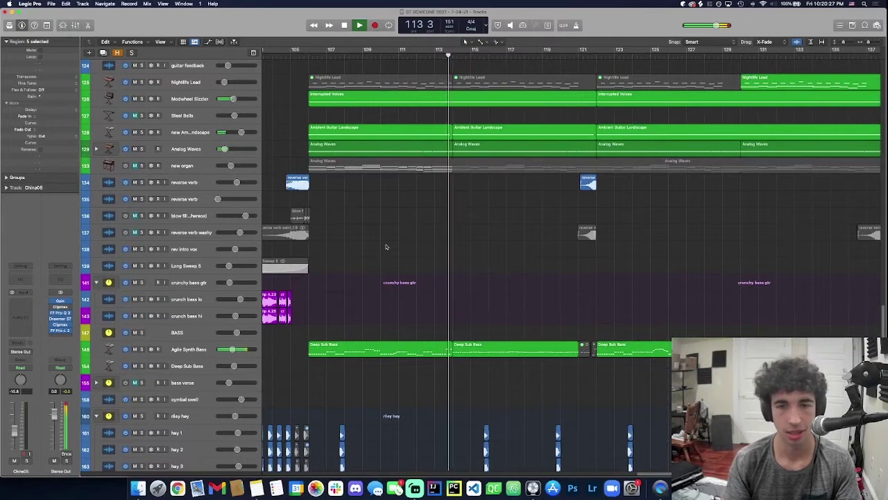
{"action": "left_click", "coordinate": [192, 349]}
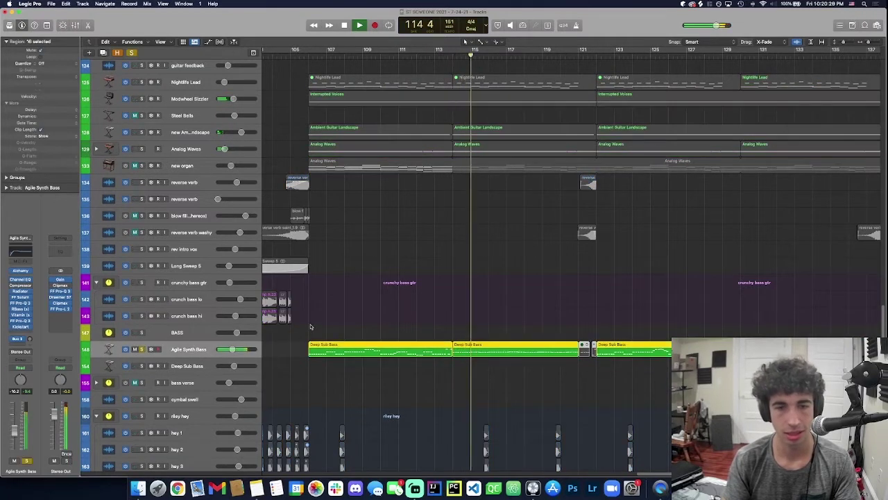
{"action": "key", "text": "space"}
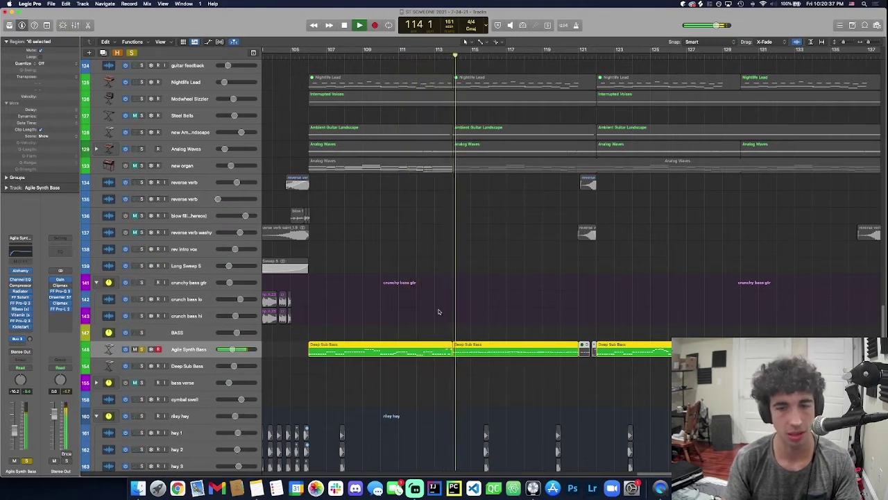
{"action": "left_click", "coordinate": [436, 315]}
{"action": "scroll", "coordinate": [436, 303], "scroll_direction": "up", "scroll_amount": 5}
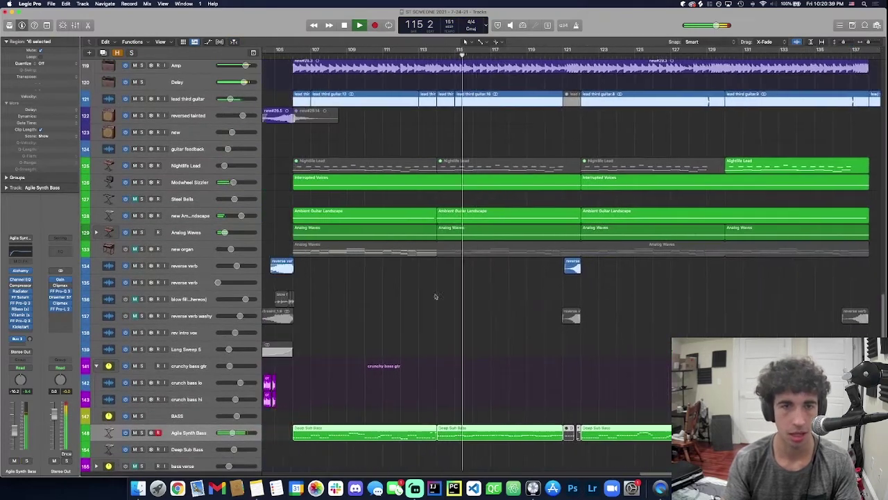
Step: Solo the new Ambient Guitar Landscape, Analog Waves and Modwheel Sizzler tracks and play them from about bar 115
{"action": "key", "text": "space"}
{"action": "left_click", "coordinate": [194, 218]}
{"action": "left_click", "coordinate": [198, 233], "text": "shift"}
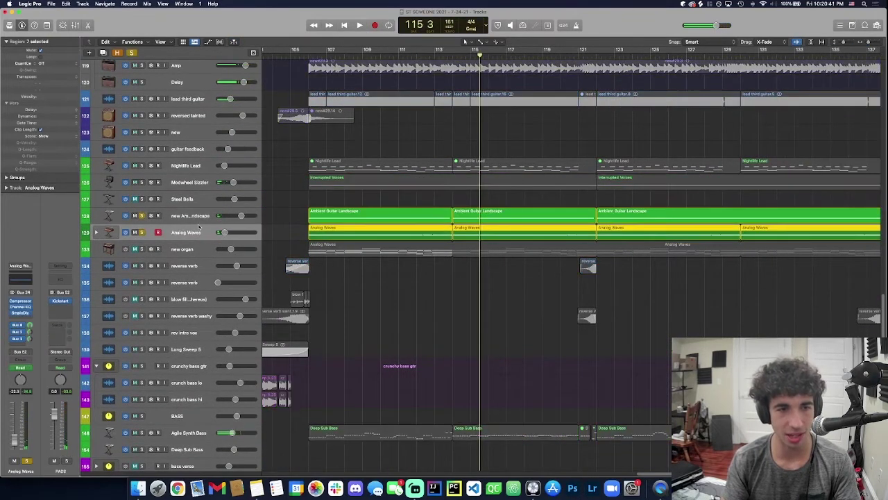
{"action": "left_click", "coordinate": [197, 181]}
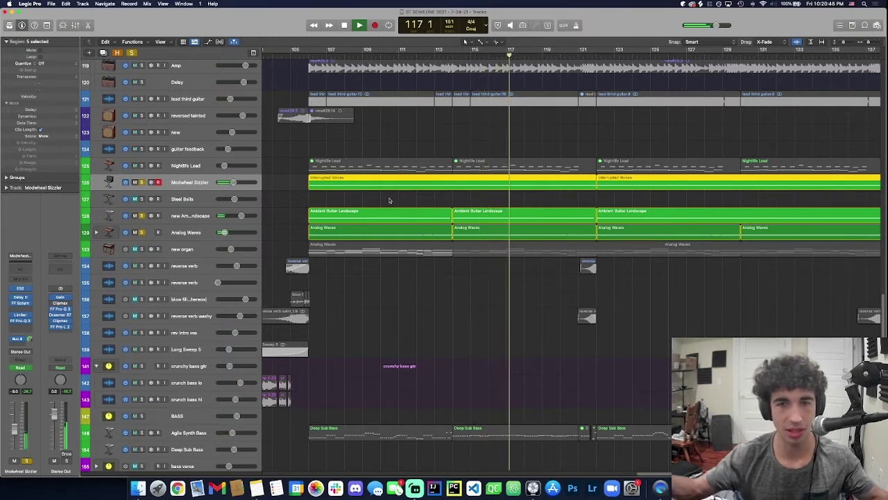
Step: Clear the solos on the Modwheel Sizzler, Ambient Guitar Landscape and Analog Waves tracks to hear the full mix
{"action": "key", "text": "ctrl+m"}
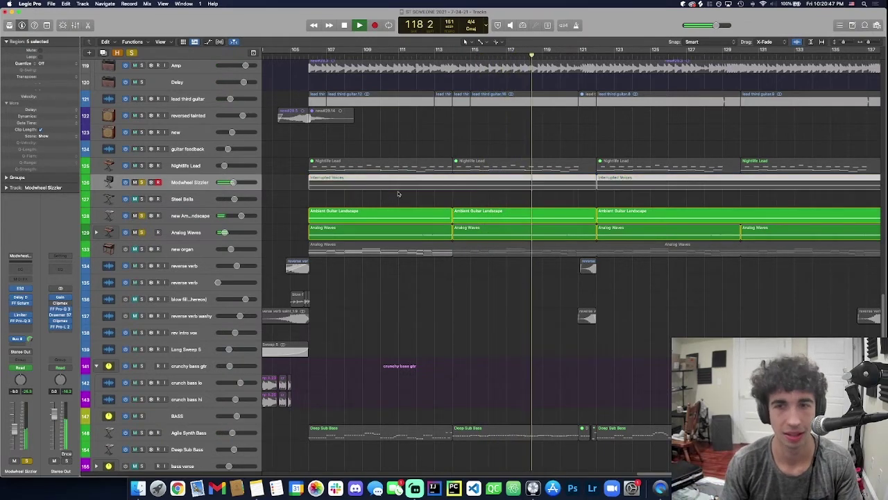
{"action": "scroll", "coordinate": [392, 199], "scroll_direction": "right", "scroll_amount": 3}
{"action": "key", "text": "Down"}
{"action": "key", "text": "Down"}
{"action": "key", "text": "s"}
{"action": "key", "text": "Down"}
{"action": "key", "text": "s"}
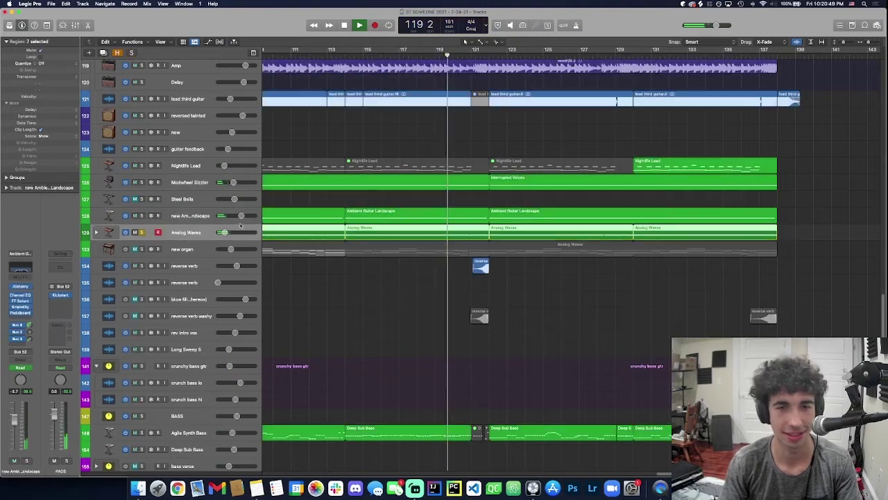
Step: Find the minor 4 guitar track stack, solo it and play its short layered regions from bar 121
{"action": "scroll", "coordinate": [423, 200], "scroll_direction": "up", "scroll_amount": 5}
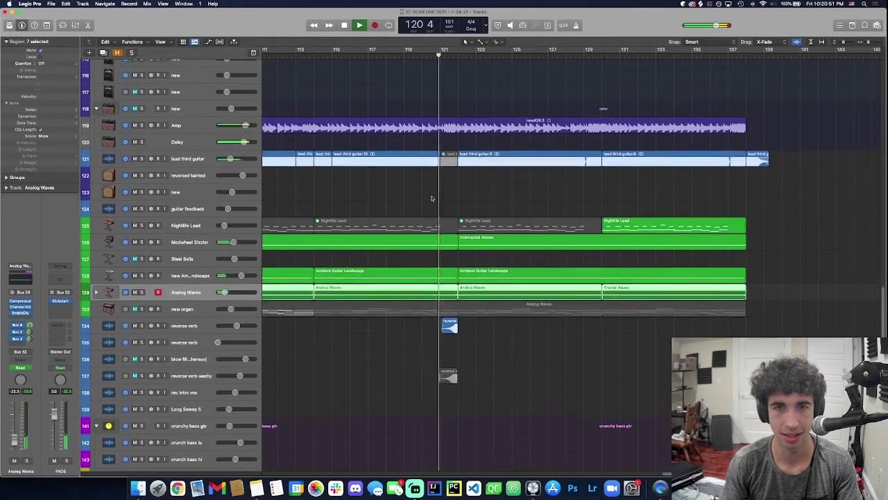
{"action": "scroll", "coordinate": [431, 199], "scroll_direction": "up", "scroll_amount": 12}
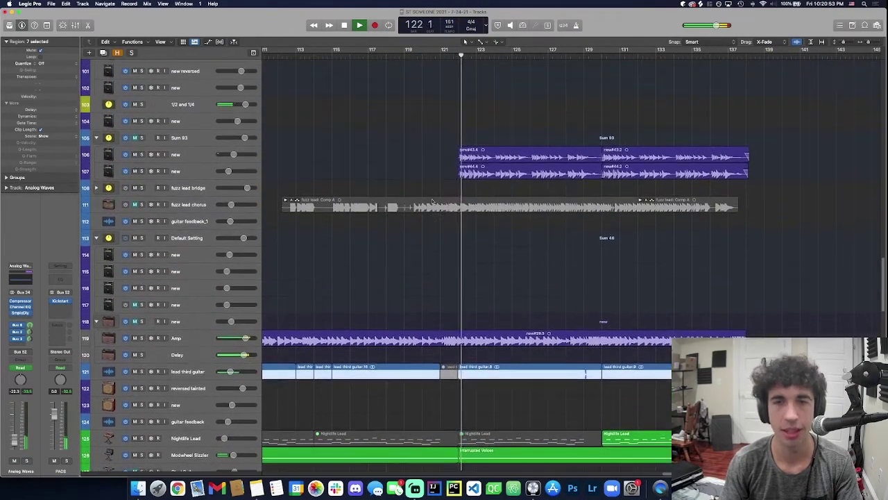
{"action": "scroll", "coordinate": [432, 201], "scroll_direction": "up", "scroll_amount": 8}
{"action": "key", "text": "space"}
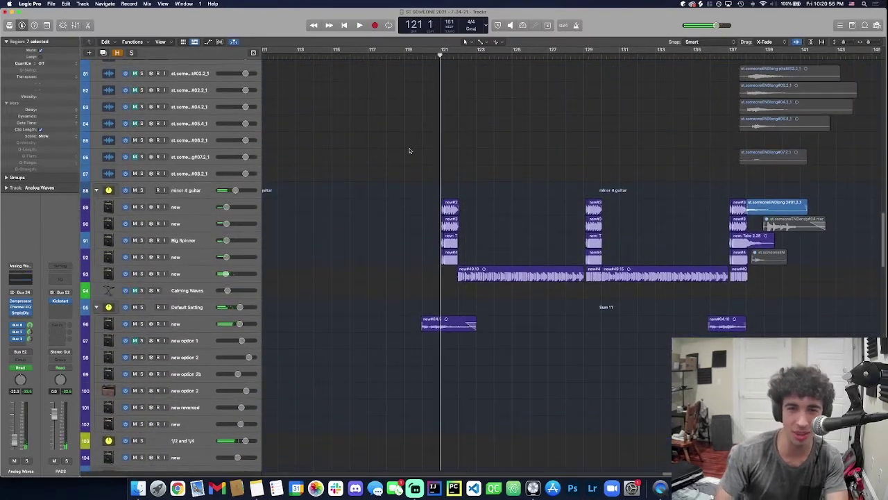
{"action": "left_click", "coordinate": [197, 189]}
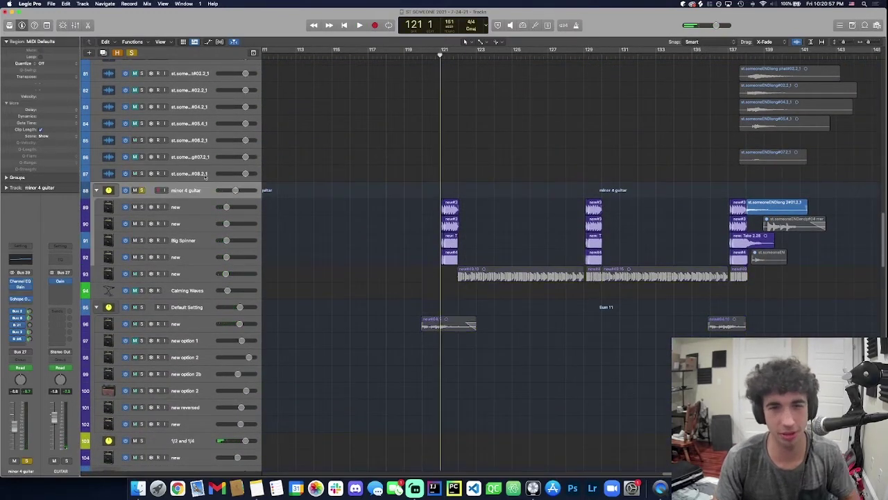
{"action": "left_click", "coordinate": [449, 203]}
{"action": "key", "text": "z"}
{"action": "key", "text": "space"}
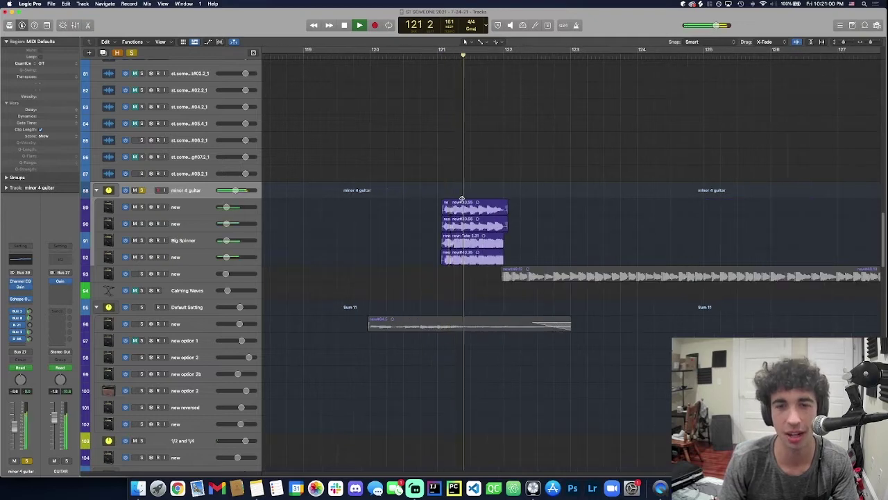
Step: Inspect the layered guitar regions at bar 121 up close, select the Big Spinner track and play the soloed stack again
{"action": "key", "text": "space"}
{"action": "key", "text": "super+Right"}
{"action": "key", "text": "super+Down"}
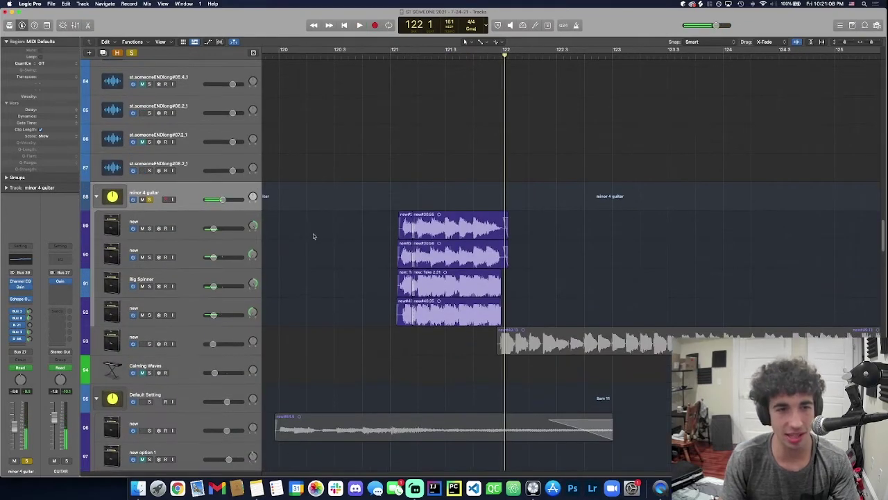
{"action": "left_click", "coordinate": [193, 280]}
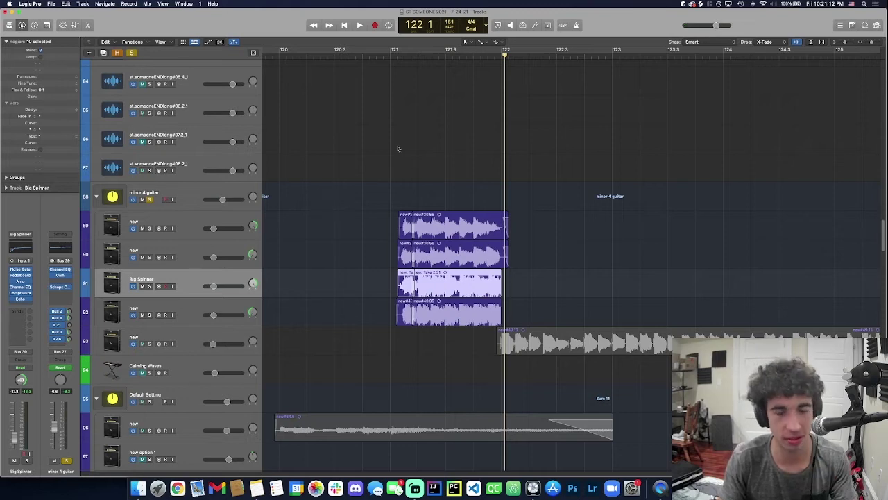
{"action": "key", "text": "space"}
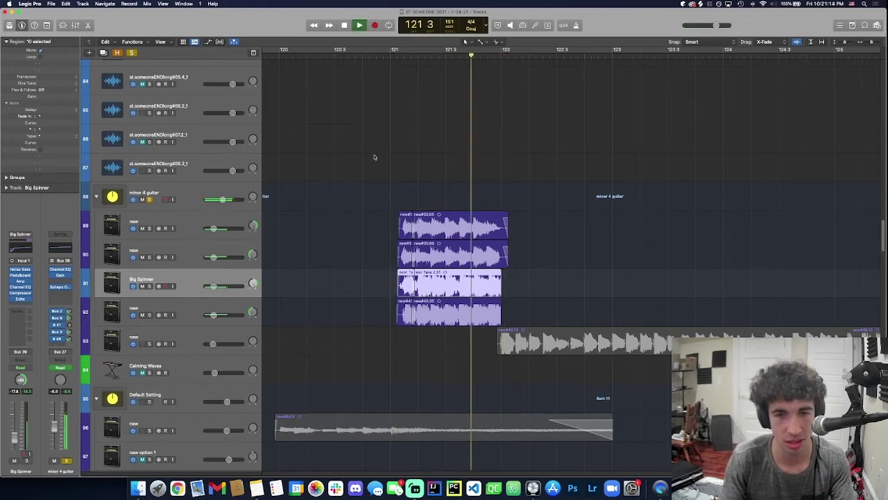
Step: Replay the soloed minor 4 guitar stack from just before bar 121, viewing its layers up close
{"action": "key", "text": "space"}
{"action": "key", "text": "super+Left"}
{"action": "key", "text": "super+Left"}
{"action": "key", "text": "super+Up"}
{"action": "key", "text": "super+Right"}
{"action": "key", "text": "super+Down"}
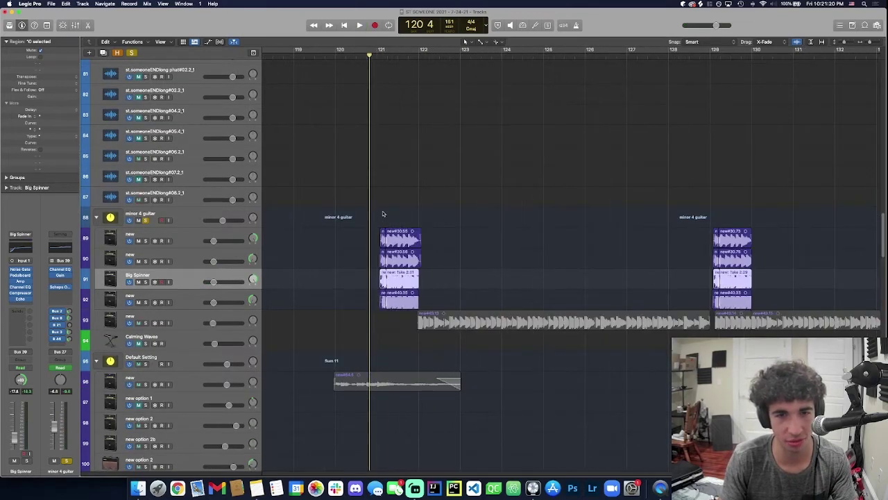
{"action": "key", "text": "space"}
{"action": "key", "text": "super+Right"}
{"action": "key", "text": "super+Right"}
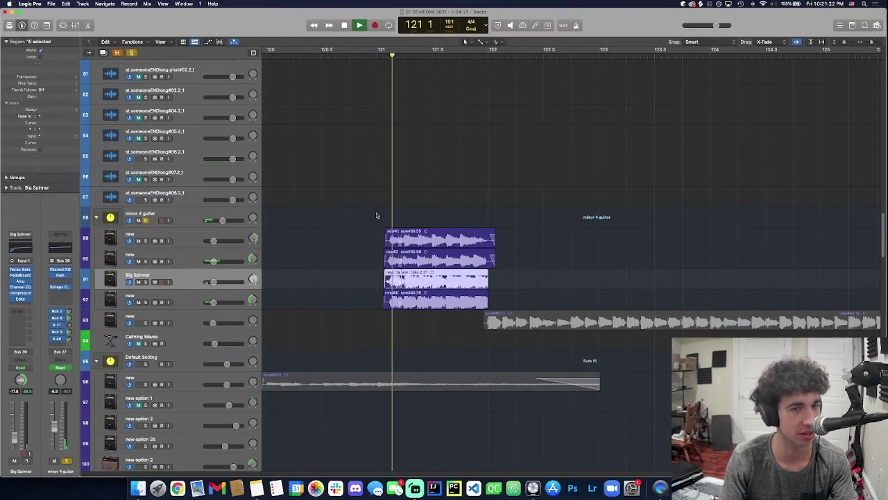
Step: Clear the minor 4 guitar solo and play the bar 121 transition in the full mix
{"action": "left_click", "coordinate": [355, 212]}
{"action": "key", "text": "super+a"}
{"action": "key", "text": "space"}
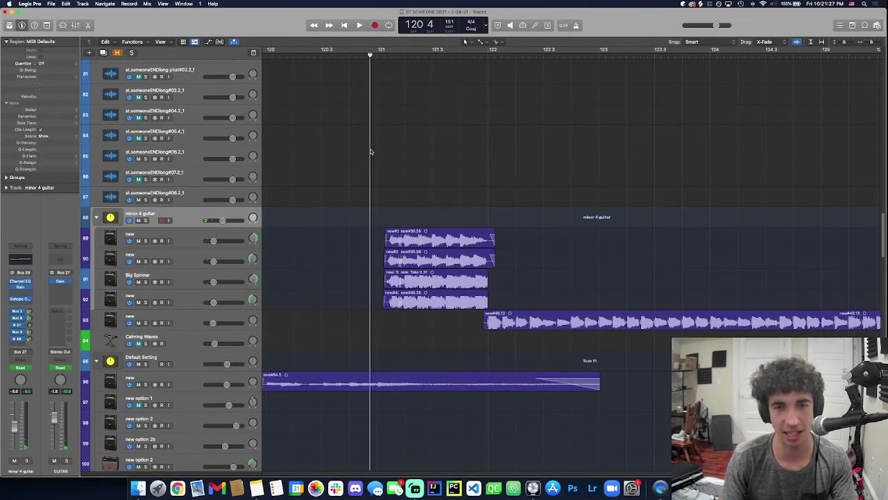
{"action": "key", "text": "space"}
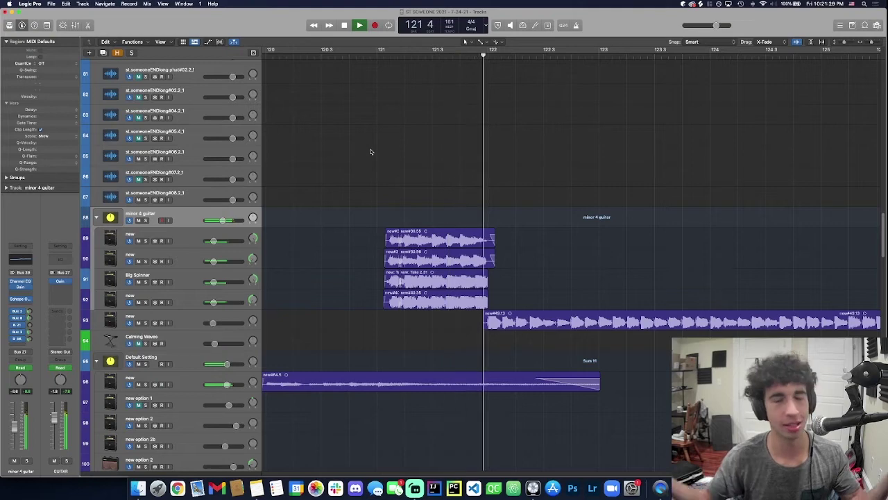
{"action": "key", "text": "super+Left"}
{"action": "key", "text": "space"}
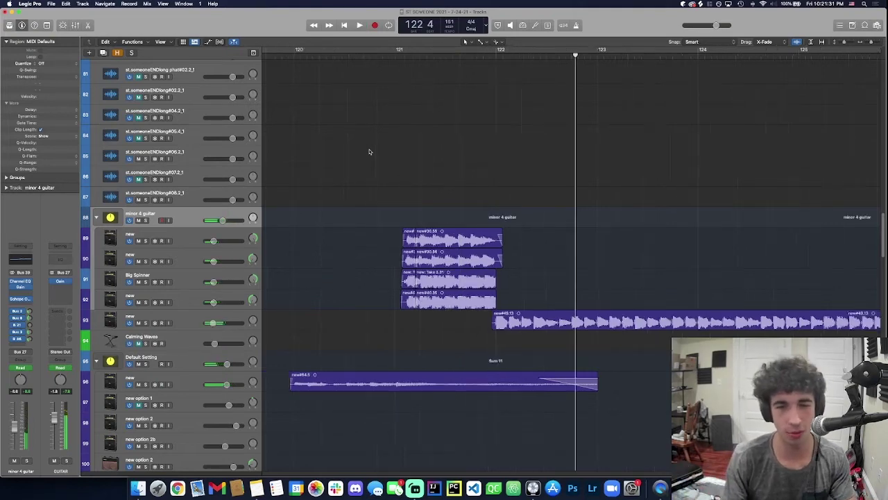
Step: Play the full mix again around bar 121 with a wider view of the surrounding guitar tracks
{"action": "key", "text": "super+Left"}
{"action": "key", "text": "super+Left"}
{"action": "key", "text": "super+Up"}
{"action": "key", "text": "super+Up"}
{"action": "left_click", "coordinate": [505, 147]}
{"action": "scroll", "coordinate": [495, 161], "scroll_direction": "down", "scroll_amount": 5}
{"action": "key", "text": "space"}
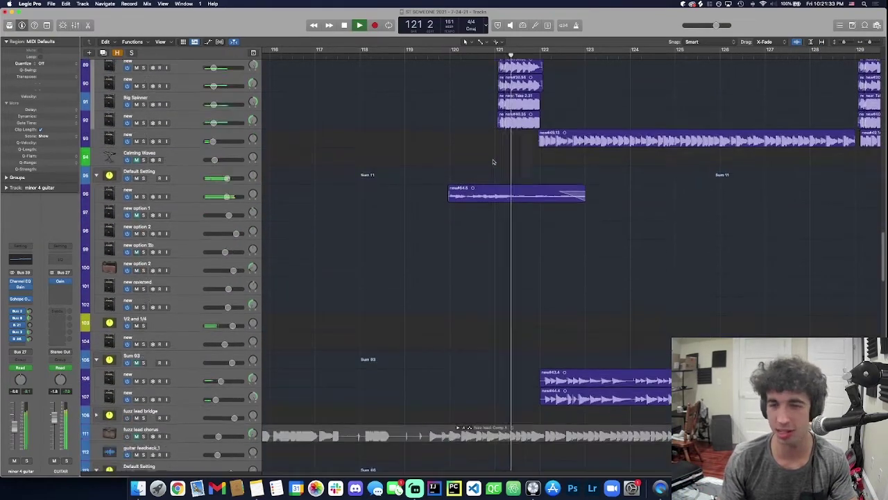
Step: Examine the vocal and guitar tracks up and down the session while the section after bar 122 plays
{"action": "scroll", "coordinate": [492, 164], "scroll_direction": "down", "scroll_amount": 4}
{"action": "key", "text": "super+Up"}
{"action": "scroll", "coordinate": [429, 233], "scroll_direction": "up", "scroll_amount": 12}
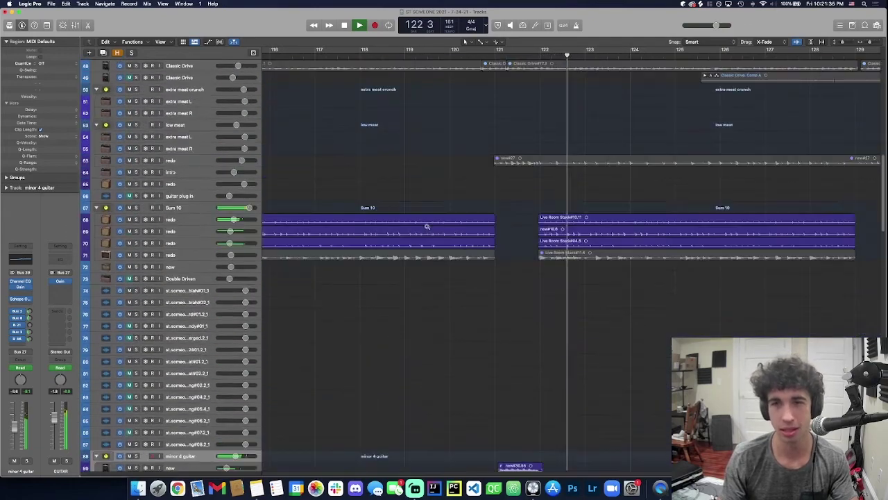
{"action": "key", "text": "super+Up"}
{"action": "scroll", "coordinate": [430, 229], "scroll_direction": "up", "scroll_amount": 3}
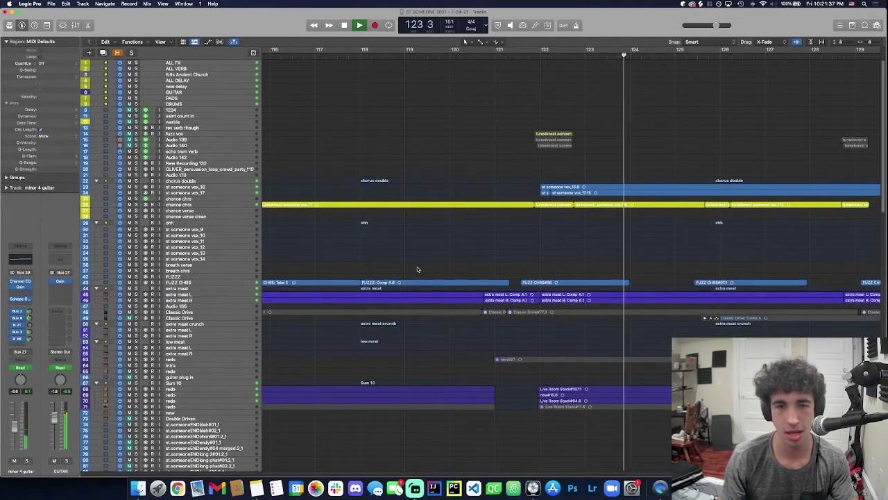
{"action": "key", "text": "super+Down"}
{"action": "key", "text": "super+Down"}
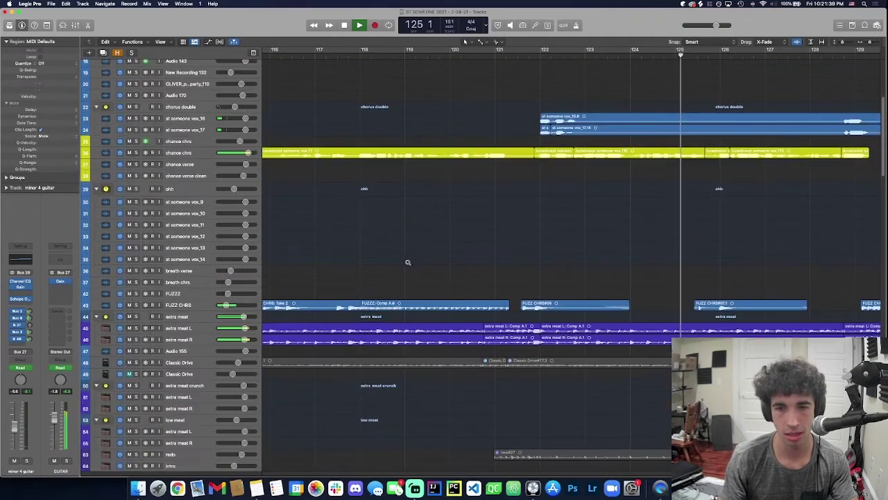
{"action": "scroll", "coordinate": [408, 263], "scroll_direction": "down", "scroll_amount": 15}
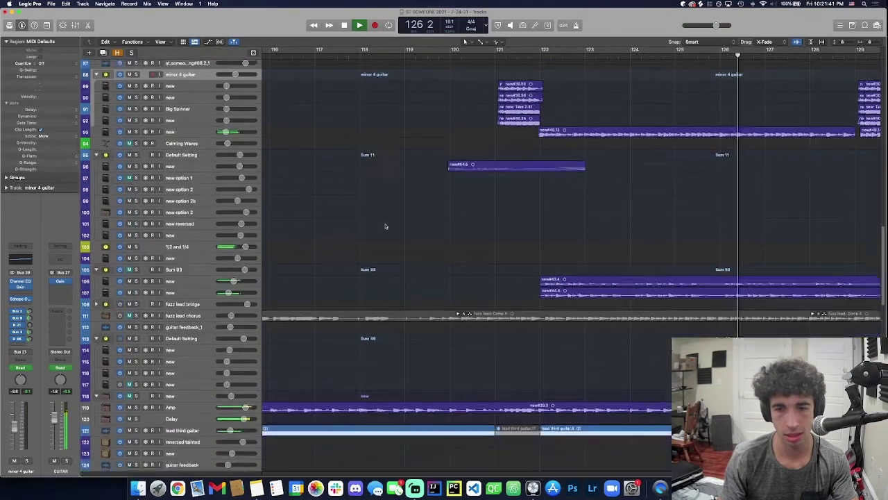
{"action": "scroll", "coordinate": [383, 236], "scroll_direction": "down", "scroll_amount": 3}
{"action": "scroll", "coordinate": [381, 249], "scroll_direction": "up", "scroll_amount": 15}
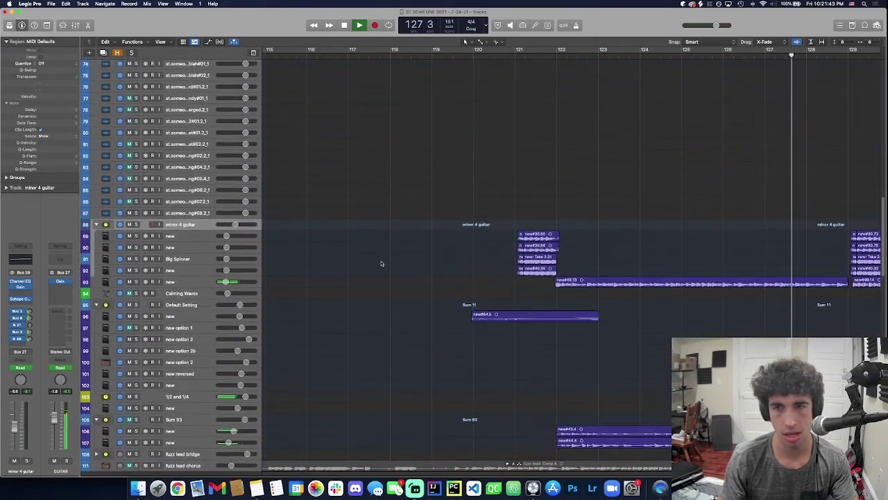
{"action": "key", "text": "space"}
Step: Solo the FUZZ CHRS track and play its regions from about bar 116
{"action": "scroll", "coordinate": [357, 209], "scroll_direction": "right", "scroll_amount": 5}
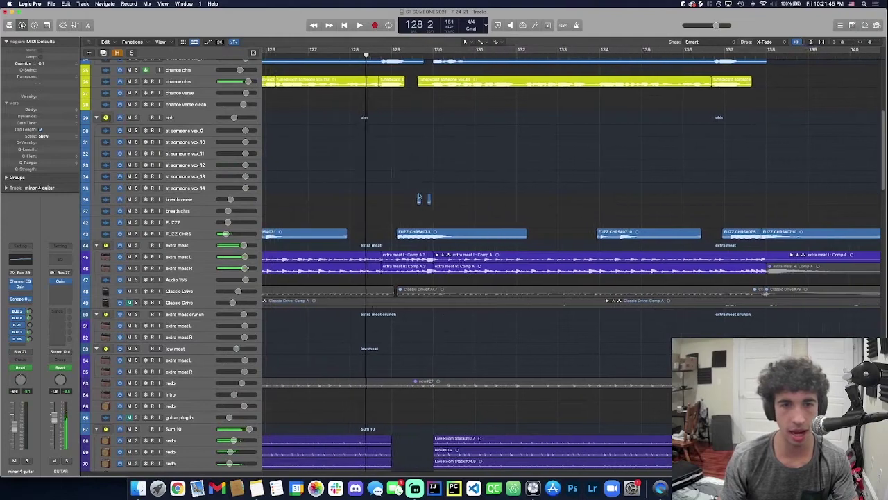
{"action": "left_click", "coordinate": [166, 237]}
{"action": "key", "text": "s"}
{"action": "scroll", "coordinate": [389, 188], "scroll_direction": "left", "scroll_amount": 5}
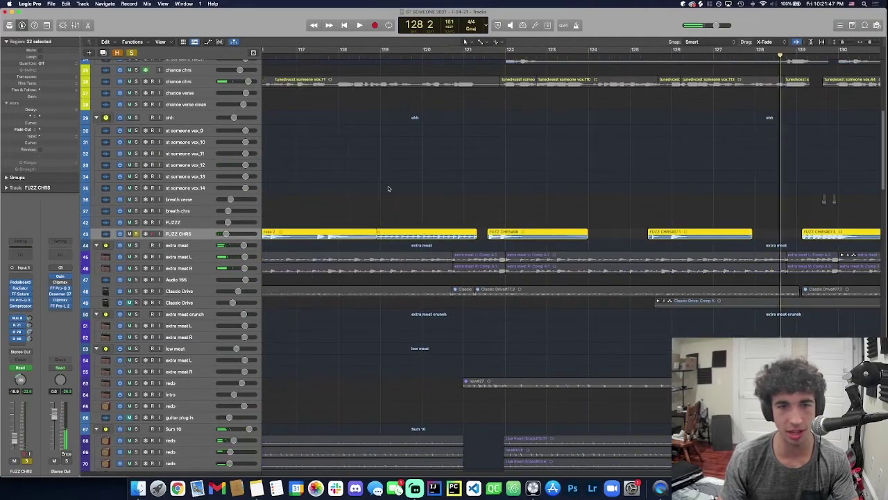
{"action": "left_click", "coordinate": [340, 164], "text": "shift"}
{"action": "key", "text": "space"}
{"action": "scroll", "coordinate": [356, 168], "scroll_direction": "left", "scroll_amount": 3}
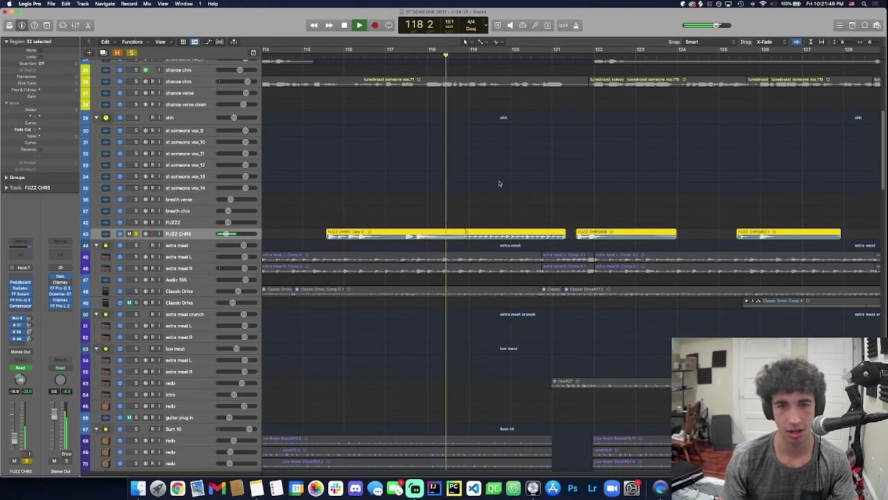
Step: Jump ahead to the FUZZ CHRS region in bar 121 and listen to the soloed track through bar 130
{"action": "left_click", "coordinate": [578, 190], "text": "shift"}
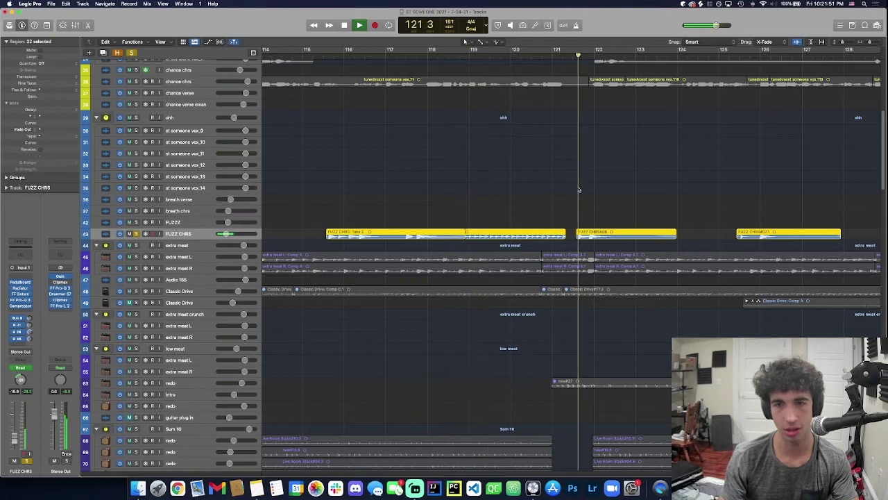
{"action": "scroll", "coordinate": [569, 191], "scroll_direction": "right", "scroll_amount": 4}
{"action": "scroll", "coordinate": [565, 190], "scroll_direction": "right", "scroll_amount": 1}
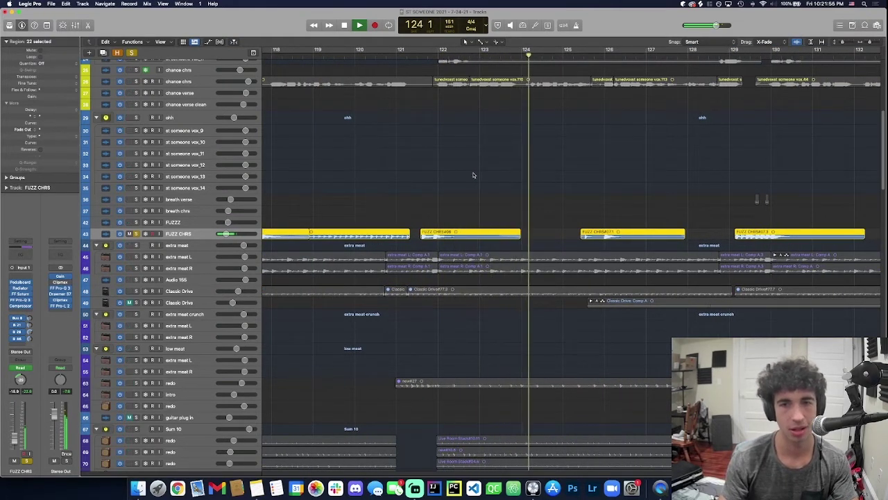
{"action": "scroll", "coordinate": [473, 180], "scroll_direction": "right", "scroll_amount": 2}
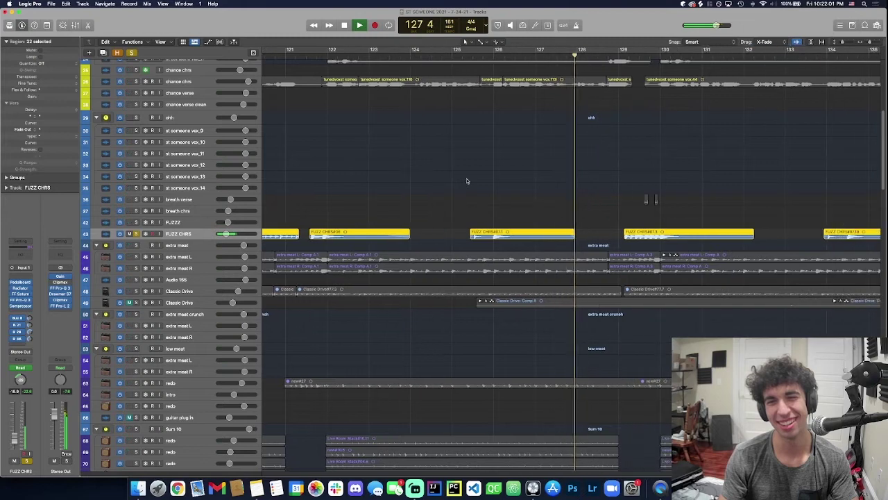
{"action": "scroll", "coordinate": [466, 181], "scroll_direction": "right", "scroll_amount": 3}
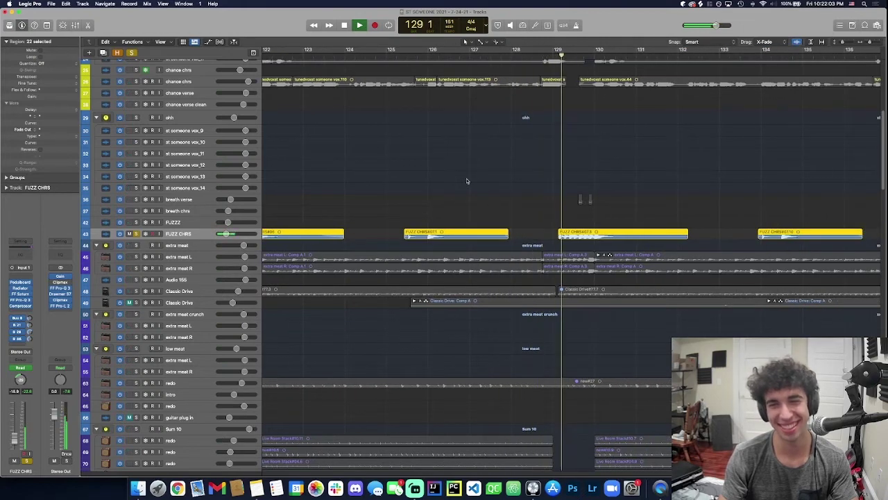
{"action": "scroll", "coordinate": [466, 182], "scroll_direction": "right", "scroll_amount": 1}
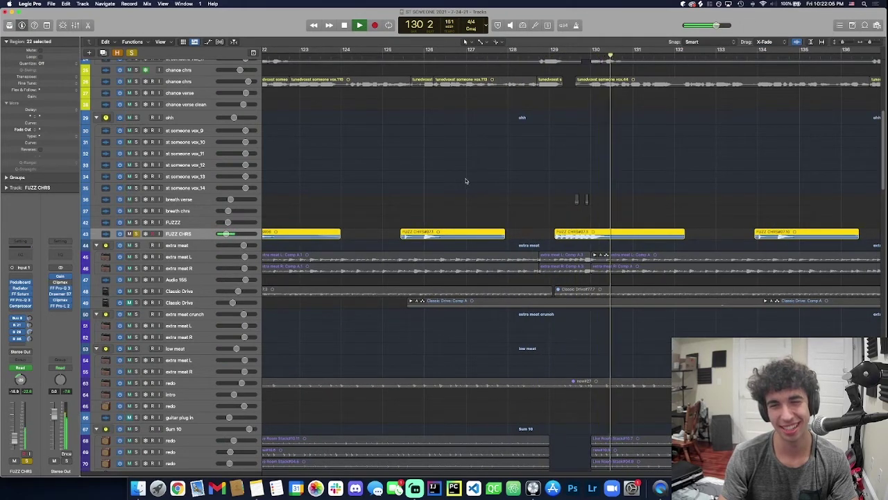
Step: Inspect the Pedalboard plug-in on the FUZZ CHRS track, close it and play the soloed track from bar 129
{"action": "left_click", "coordinate": [552, 155]}
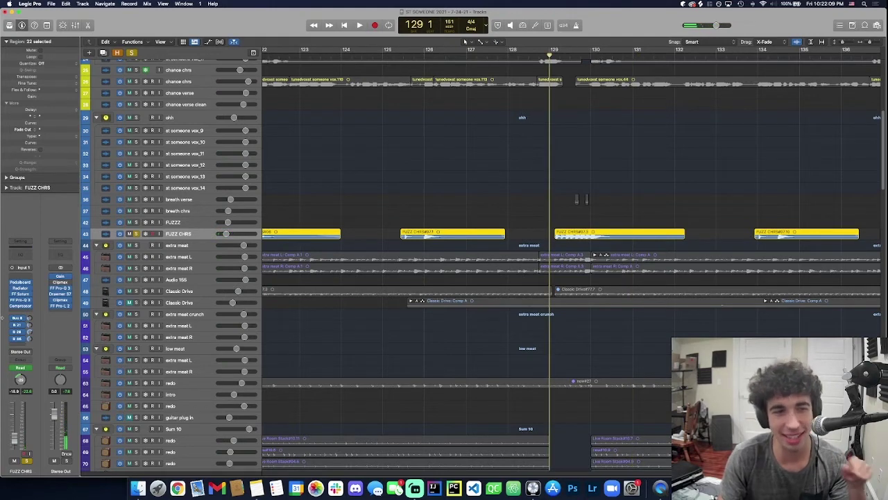
{"action": "left_click", "coordinate": [19, 282]}
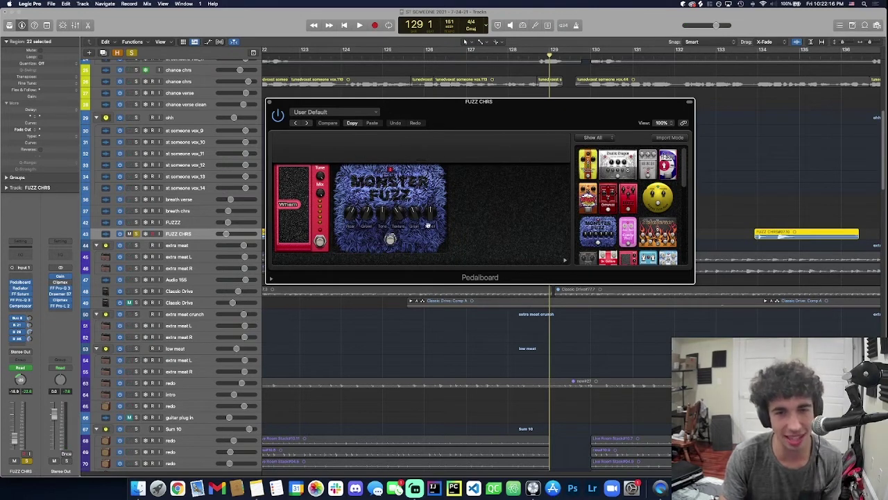
{"action": "key", "text": "super+w"}
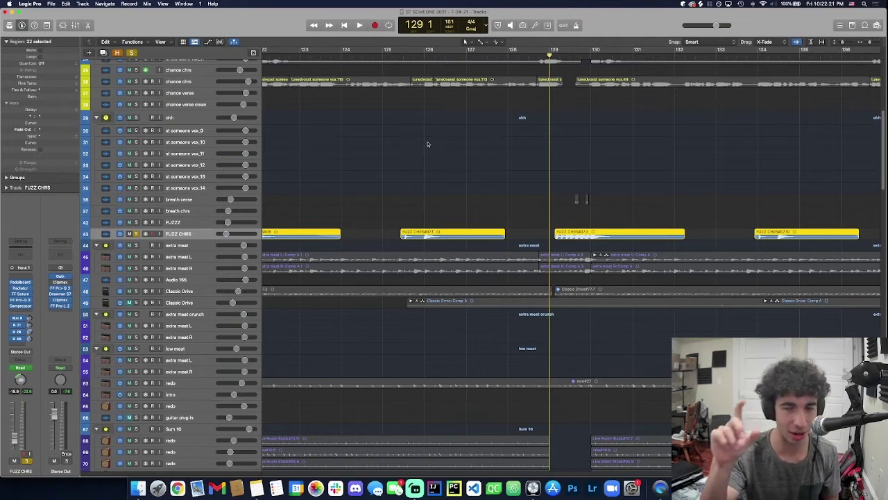
{"action": "key", "text": "space"}
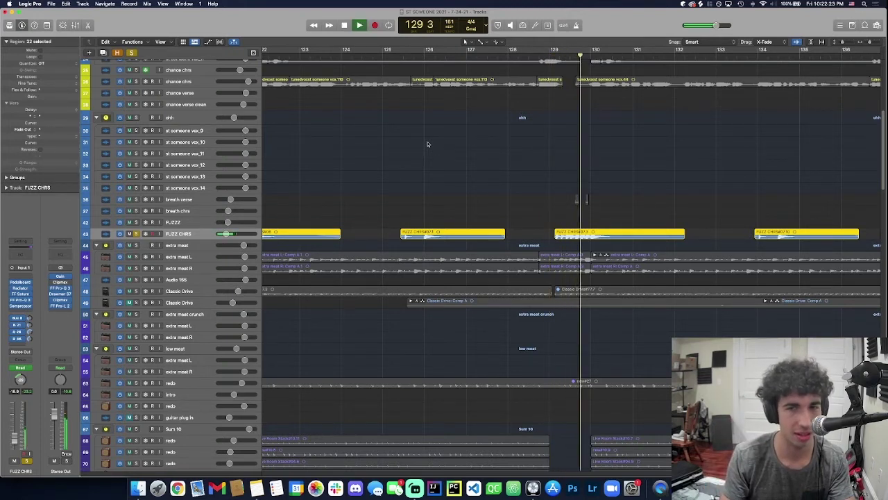
Step: Play the soloed FUZZ CHRS track through bar 130, return the playhead to bar 129 and turn the solo off
{"action": "key", "text": "space"}
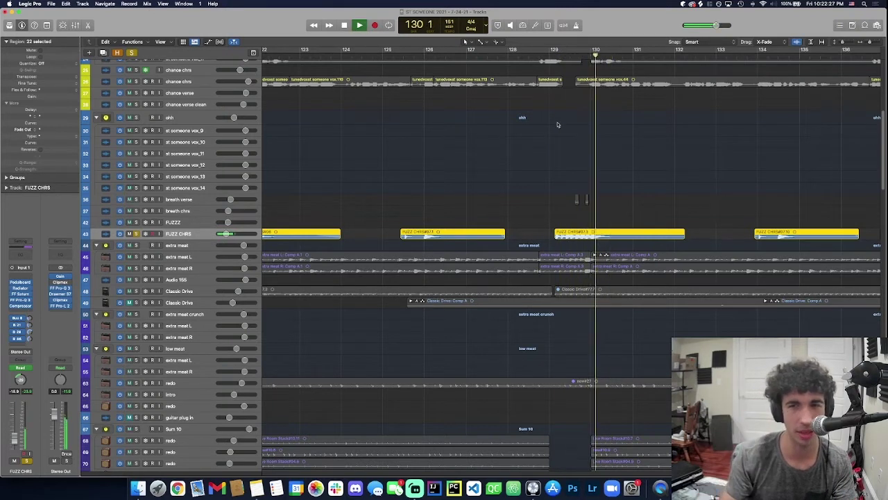
{"action": "key", "text": "space"}
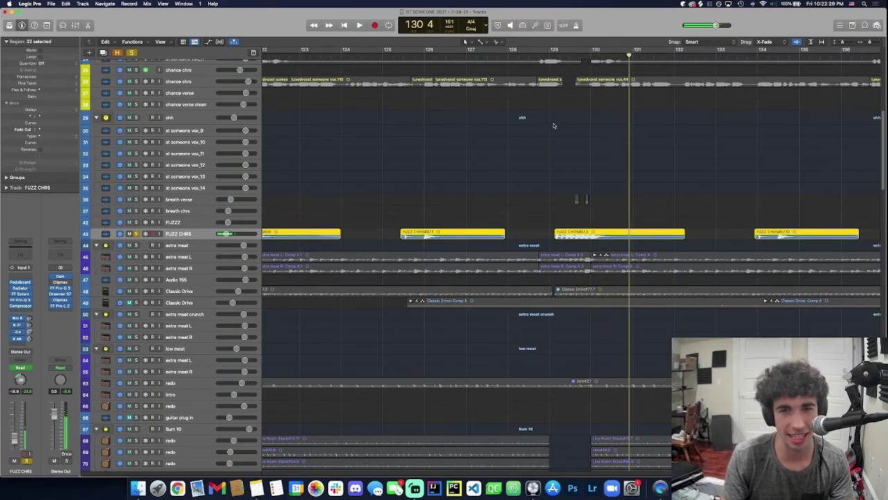
{"action": "left_click", "coordinate": [553, 122]}
{"action": "key", "text": "s"}
{"action": "scroll", "coordinate": [458, 166], "scroll_direction": "right", "scroll_amount": 8}
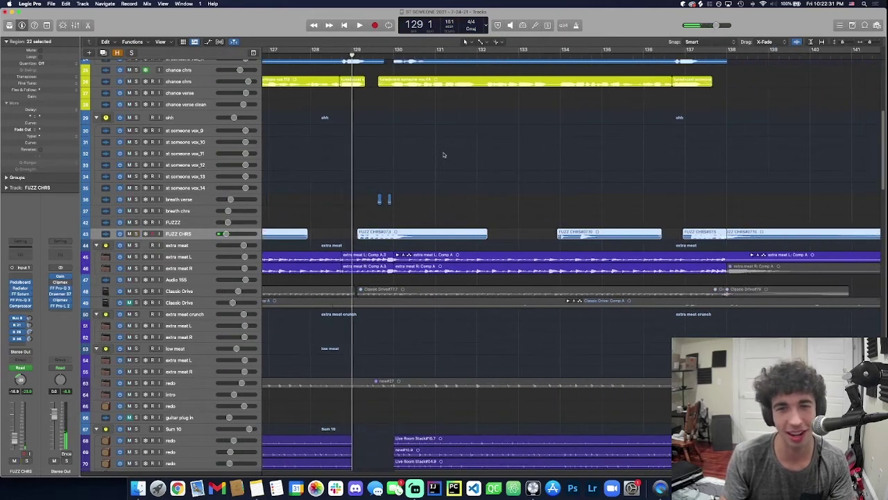
Step: Solo FUZZ CHRS again, listen to its regions up to bar 132 and release the solo
{"action": "scroll", "coordinate": [441, 156], "scroll_direction": "left", "scroll_amount": 5}
{"action": "scroll", "coordinate": [437, 159], "scroll_direction": "up", "scroll_amount": 4}
{"action": "key", "text": "s"}
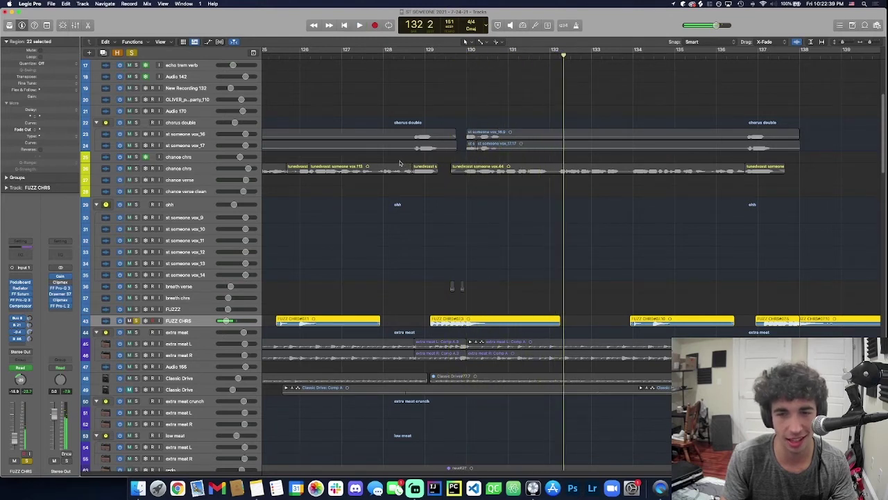
{"action": "key", "text": "space"}
{"action": "key", "text": "s"}
Step: Find the Nightlife Lead track further down the session, solo it and play its region from bar 130
{"action": "scroll", "coordinate": [522, 194], "scroll_direction": "right", "scroll_amount": 2}
{"action": "scroll", "coordinate": [522, 194], "scroll_direction": "down", "scroll_amount": 15}
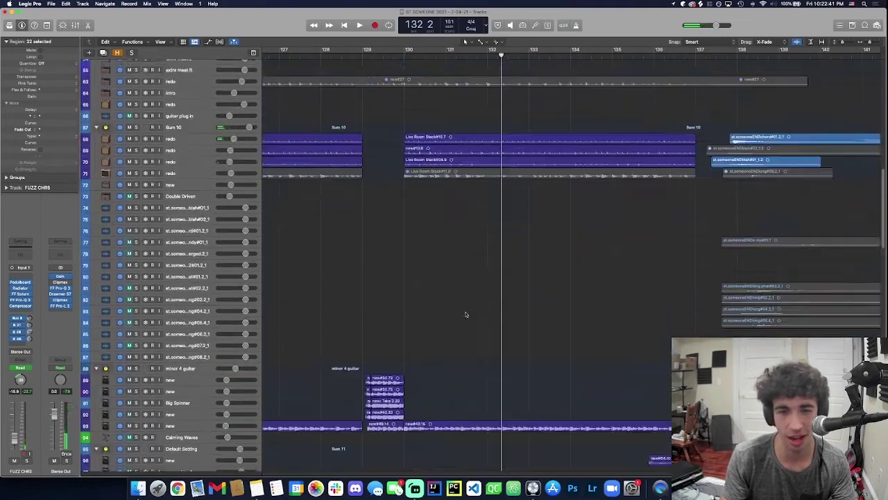
{"action": "scroll", "coordinate": [462, 279], "scroll_direction": "down", "scroll_amount": 20}
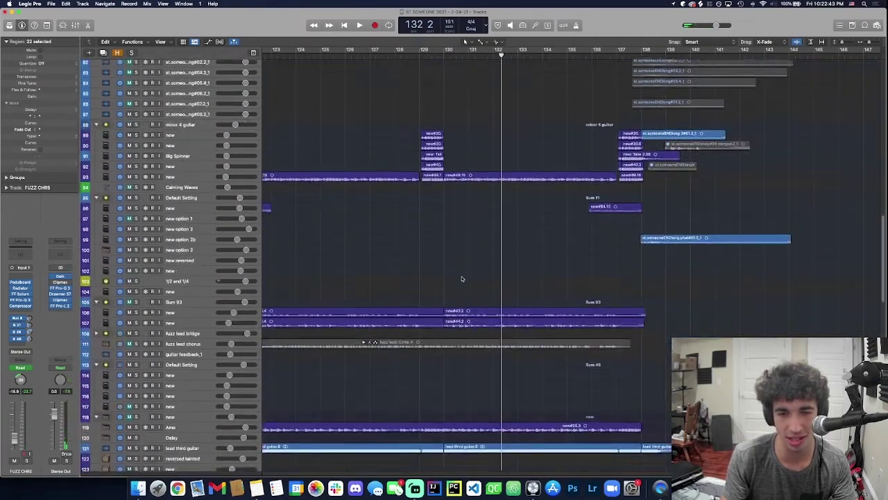
{"action": "key", "text": "comma"}
{"action": "key", "text": "comma"}
{"action": "left_click", "coordinate": [186, 254]}
{"action": "key", "text": "s"}
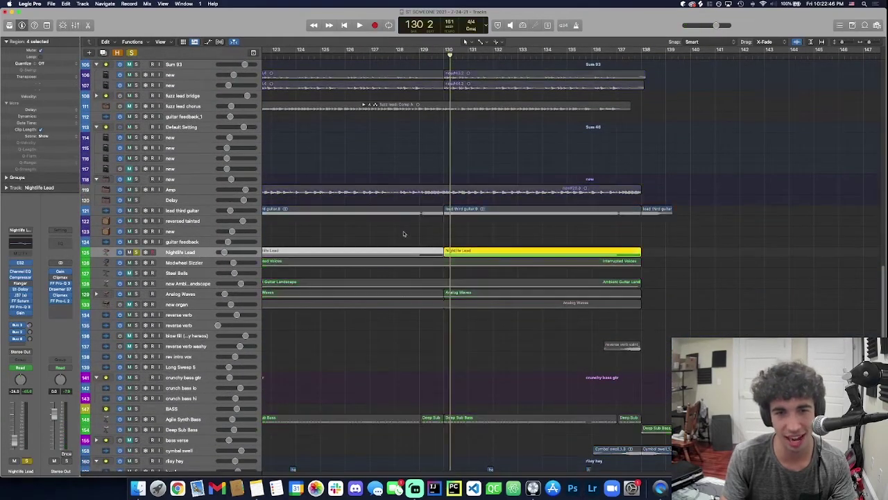
{"action": "key", "text": "comma"}
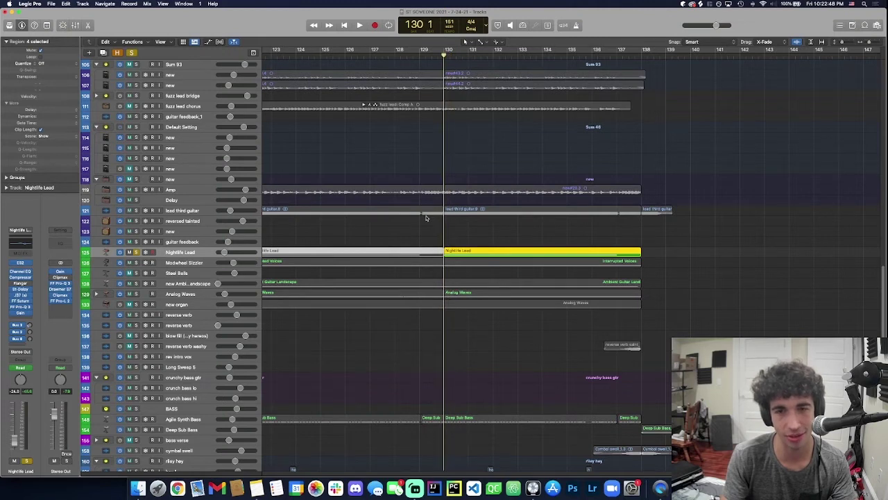
{"action": "key", "text": "space"}
{"action": "key", "text": "space"}
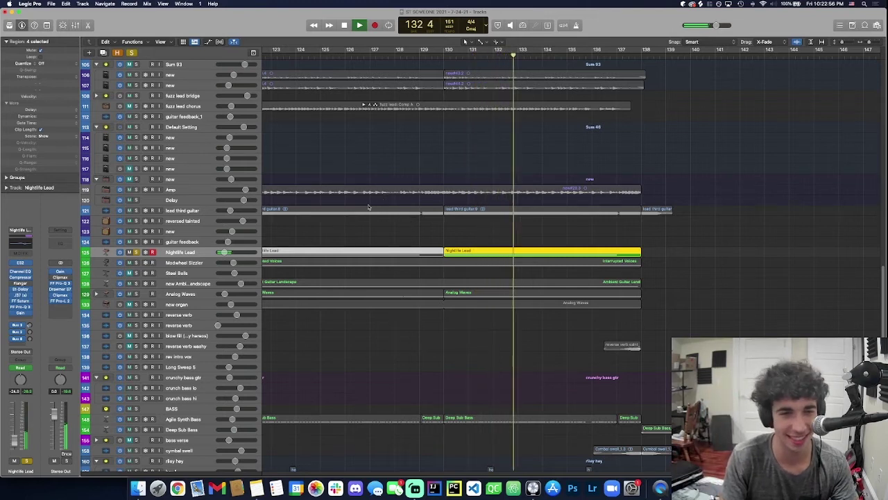
Step: Release the Nightlife Lead solo and listen to the full mix through bar 136 while viewing the bass and drum tracks
{"action": "key", "text": "ctrl+s"}
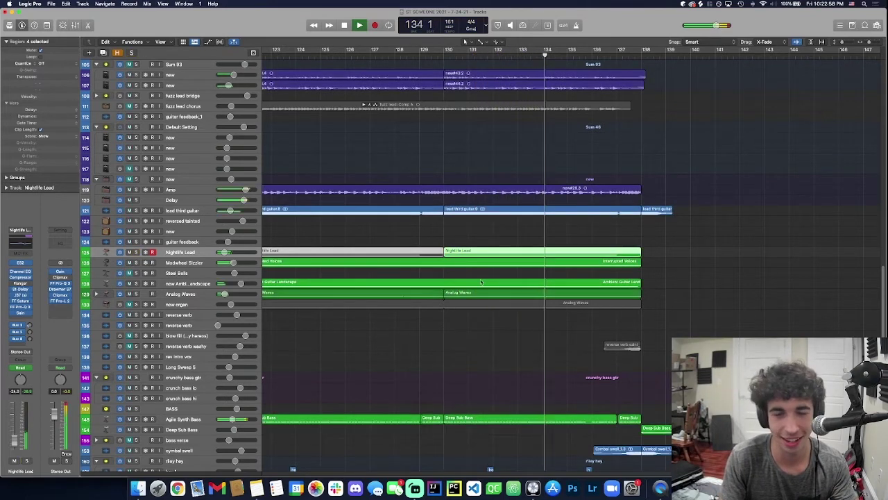
{"action": "scroll", "coordinate": [469, 278], "scroll_direction": "down", "scroll_amount": 3}
{"action": "scroll", "coordinate": [469, 277], "scroll_direction": "down", "scroll_amount": 10}
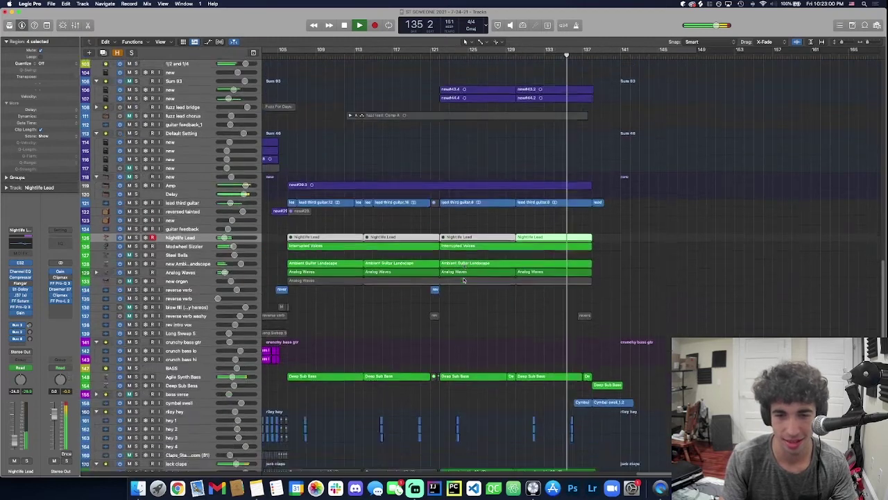
{"action": "scroll", "coordinate": [464, 280], "scroll_direction": "up", "scroll_amount": 5}
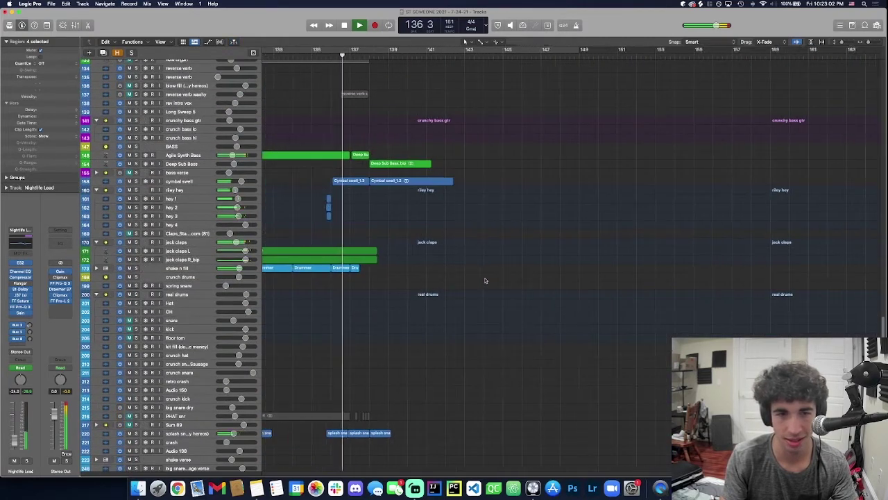
{"action": "key", "text": "space"}
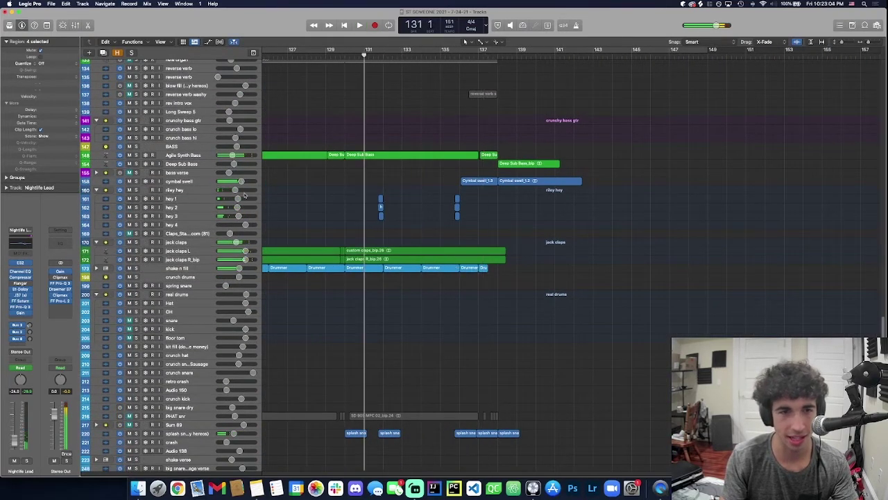
Step: Solo the riley hey, jack claps and shake n fill tracks
{"action": "left_click", "coordinate": [191, 181]}
{"action": "left_click", "coordinate": [179, 189]}
{"action": "key", "text": "s"}
{"action": "scroll", "coordinate": [341, 206], "scroll_direction": "down", "scroll_amount": 3}
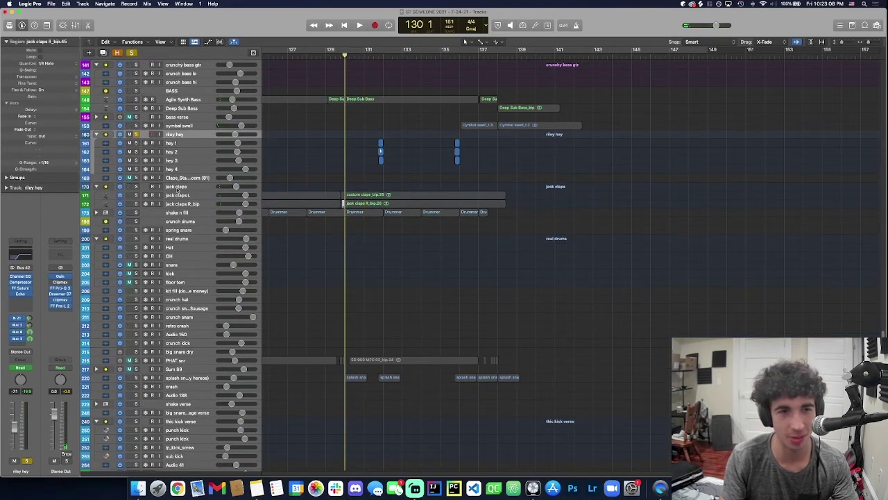
{"action": "left_click", "coordinate": [178, 189]}
{"action": "key", "text": "s"}
{"action": "left_click", "coordinate": [184, 217]}
{"action": "key", "text": "s"}
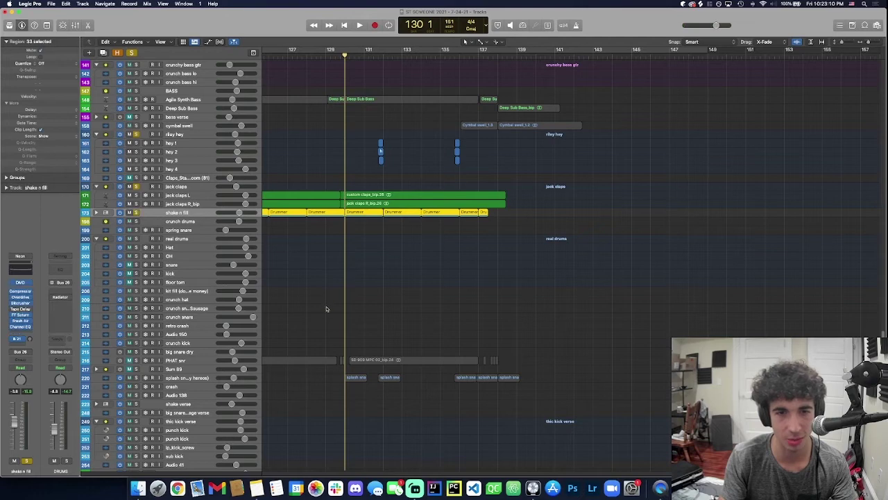
Step: Add ip_snr_report and ip_kick_boy to the soloed tracks and play the percussion group from bar 130
{"action": "scroll", "coordinate": [303, 365], "scroll_direction": "down", "scroll_amount": 5}
{"action": "left_click", "coordinate": [177, 370]}
{"action": "key", "text": "s"}
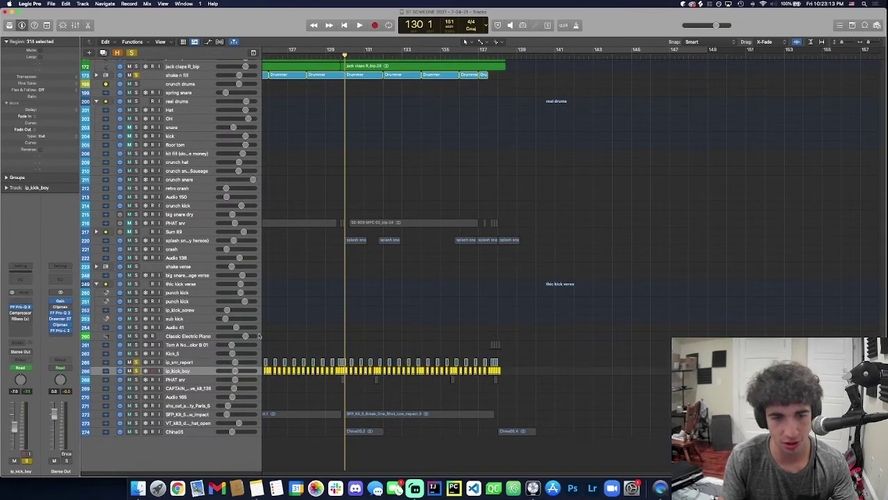
{"action": "scroll", "coordinate": [345, 285], "scroll_direction": "up", "scroll_amount": 5}
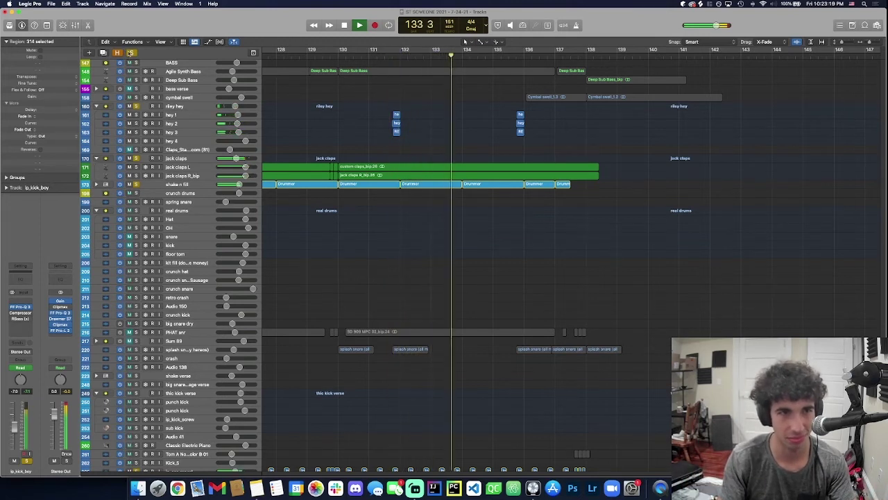
Step: Clear all solos and replay the full mix from just before bar 130
{"action": "left_click", "coordinate": [131, 53]}
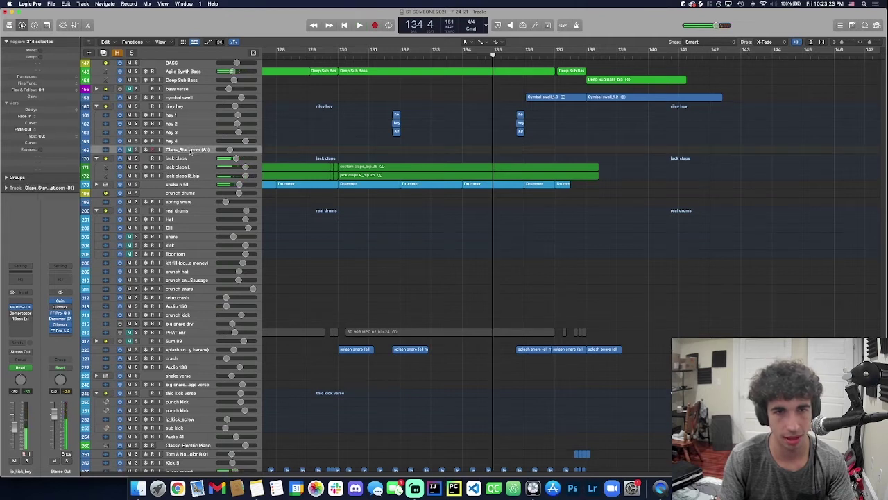
{"action": "left_click", "coordinate": [340, 118]}
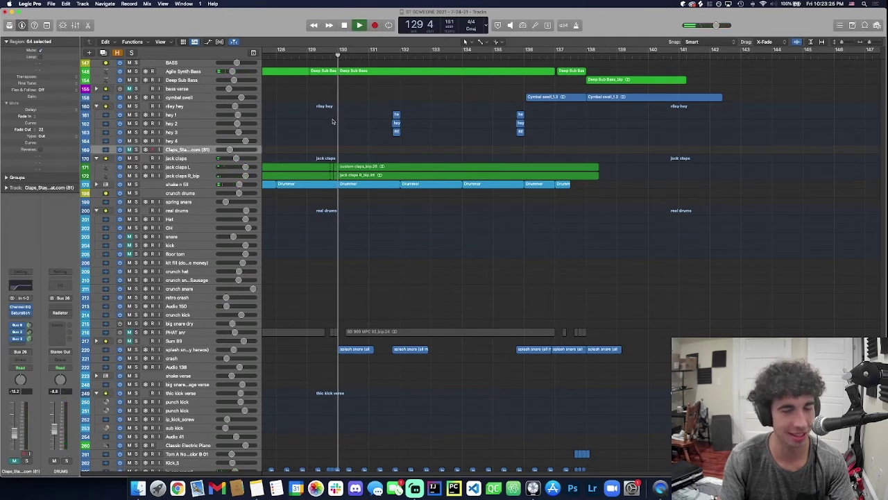
{"action": "key", "text": "space"}
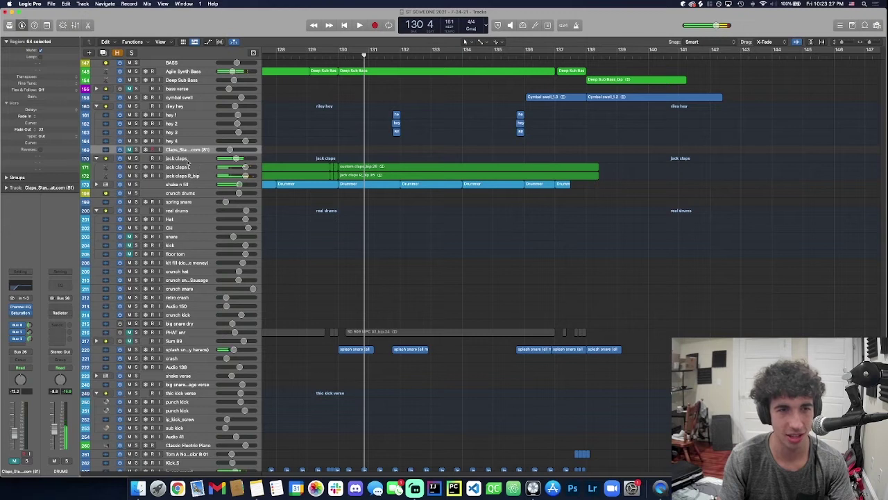
Step: Solo the jack claps stack and play it through bar 136
{"action": "left_click", "coordinate": [187, 160]}
{"action": "key", "text": "s"}
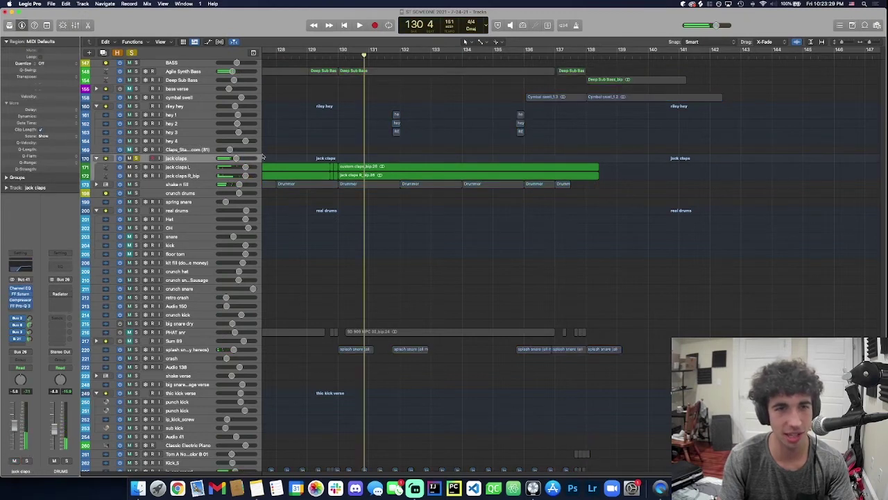
{"action": "key", "text": "space"}
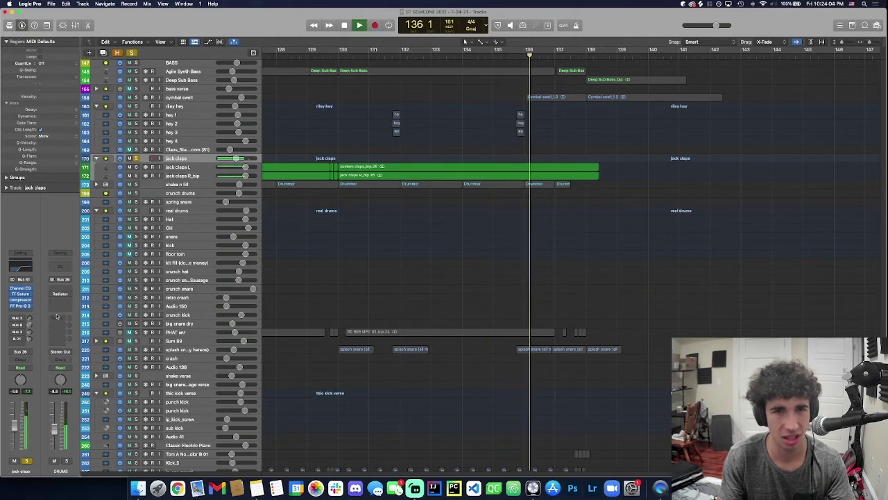
Step: Inspect the FF Saturn and Compressor plug-ins on the jack claps stack, close them and turn the solo off
{"action": "left_click", "coordinate": [21, 293]}
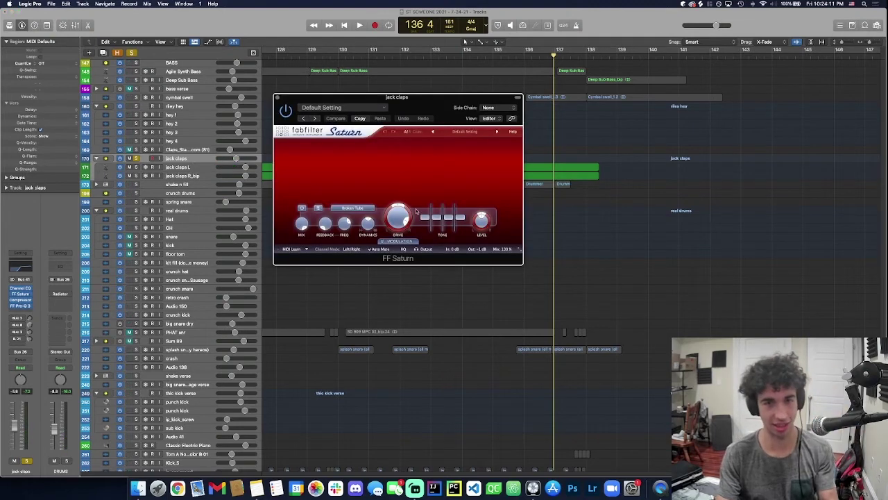
{"action": "left_click", "coordinate": [353, 208]}
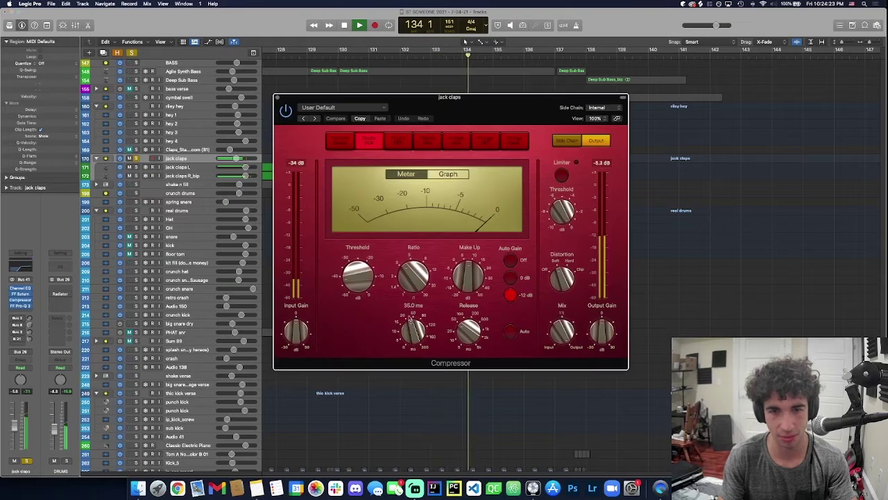
{"action": "left_click", "coordinate": [21, 299]}
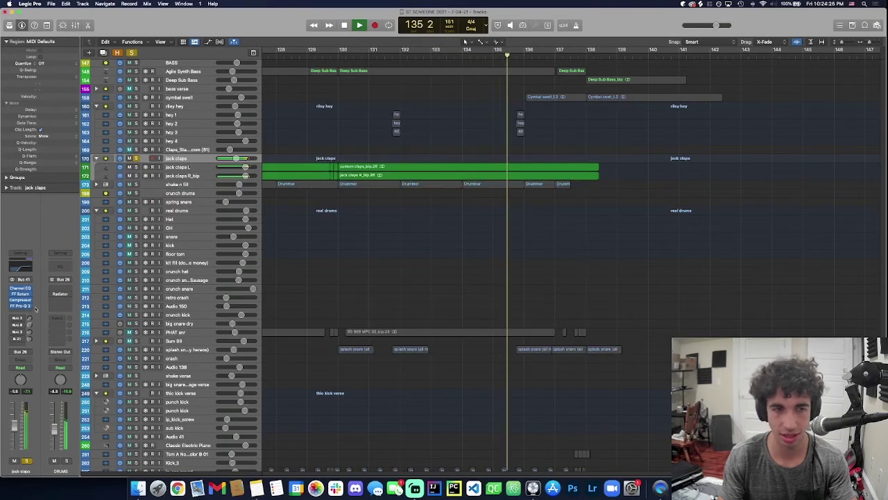
{"action": "left_click", "coordinate": [266, 308]}
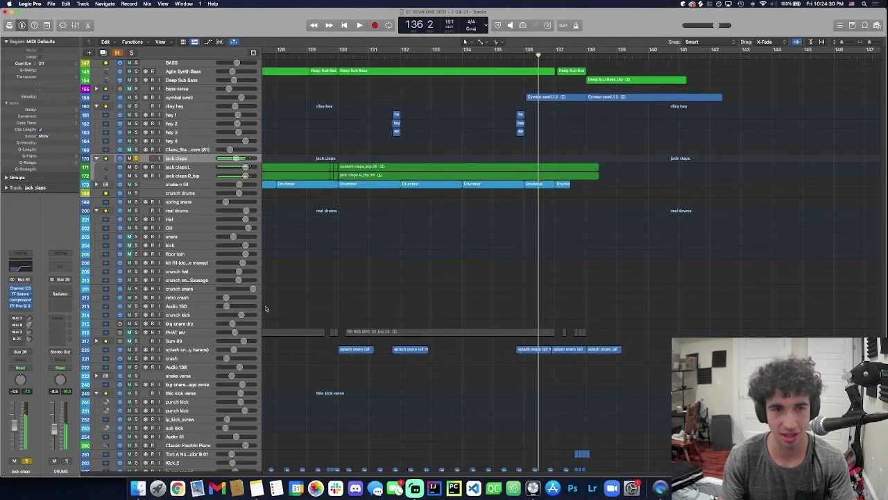
Step: Play the full mix from bar 130, then solo jack claps, ip_snr_report and ip_kick_boy and listen to them together
{"action": "left_click", "coordinate": [336, 132]}
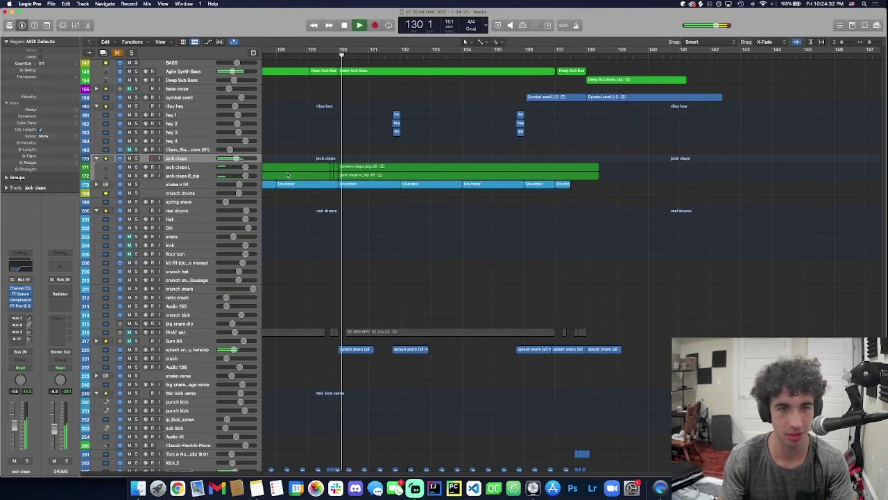
{"action": "scroll", "coordinate": [249, 173], "scroll_direction": "down", "scroll_amount": 3}
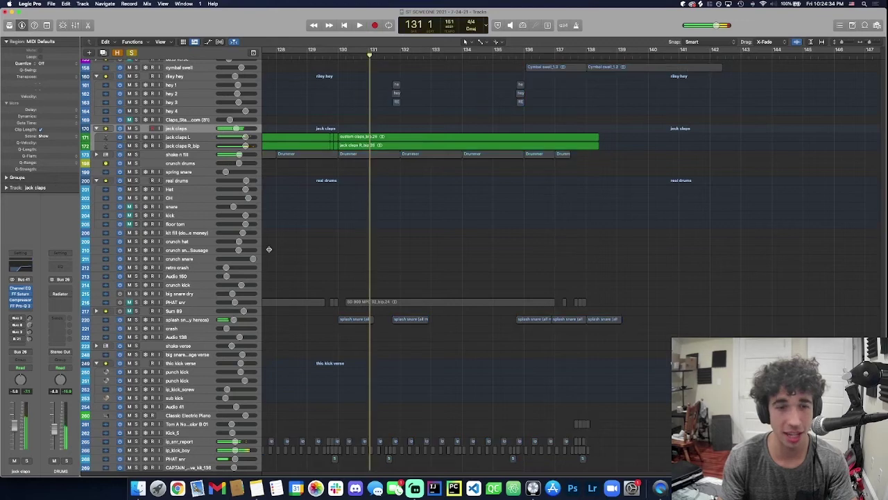
{"action": "scroll", "coordinate": [248, 173], "scroll_direction": "down", "scroll_amount": 5}
{"action": "left_click", "coordinate": [179, 370]}
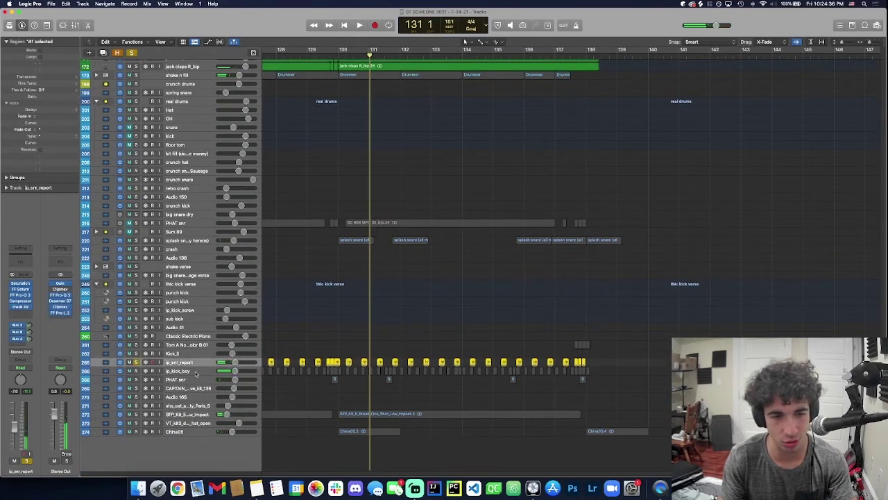
{"action": "scroll", "coordinate": [136, 109], "scroll_direction": "up", "scroll_amount": 4}
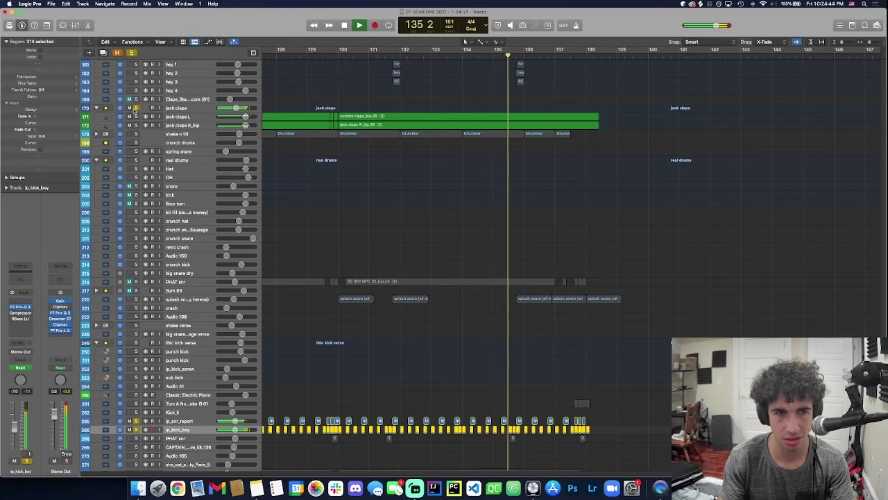
Step: Stop playback, clear the clap, snare and kick solos and replay the full mix from bar 130
{"action": "key", "text": "space"}
{"action": "scroll", "coordinate": [246, 371], "scroll_direction": "down", "scroll_amount": 4}
{"action": "left_click", "coordinate": [208, 362]}
{"action": "scroll", "coordinate": [336, 214], "scroll_direction": "up", "scroll_amount": 12}
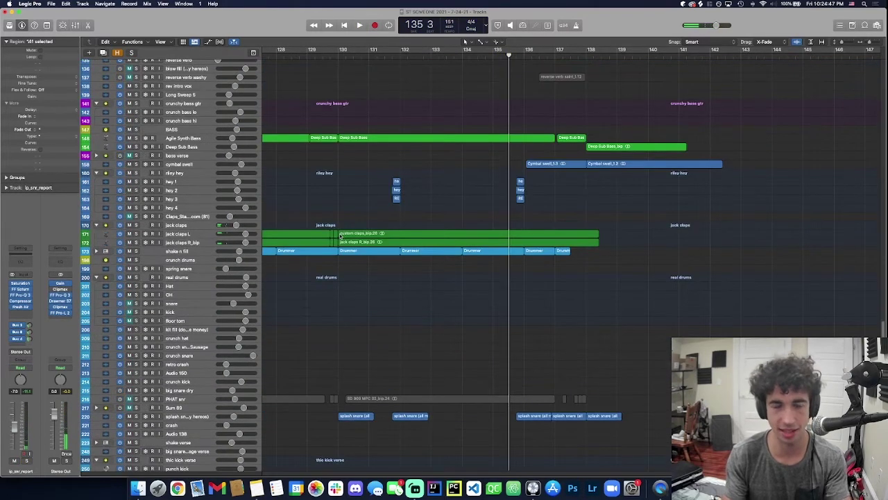
{"action": "left_click", "coordinate": [340, 189]}
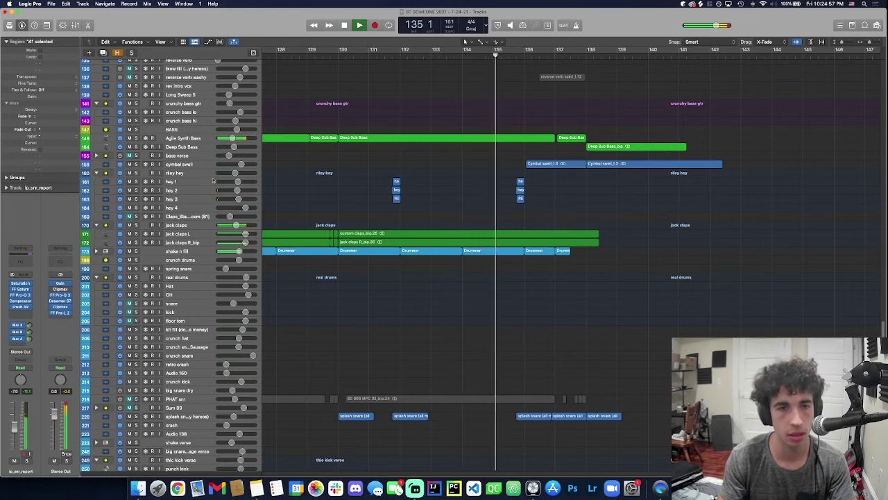
Step: Select the riley hey stack and follow its regions and the cymbal swell as the full mix plays past bar 138
{"action": "left_click", "coordinate": [189, 172]}
{"action": "key", "text": "s"}
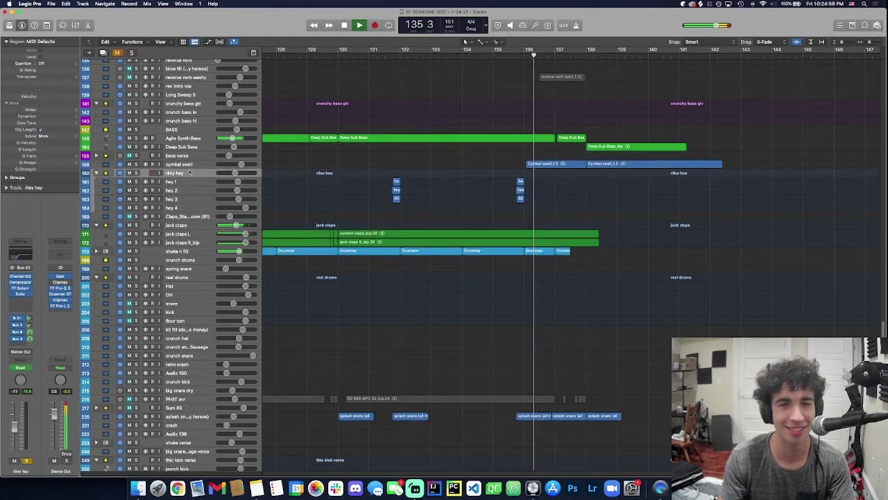
{"action": "scroll", "coordinate": [451, 208], "scroll_direction": "up", "scroll_amount": 3}
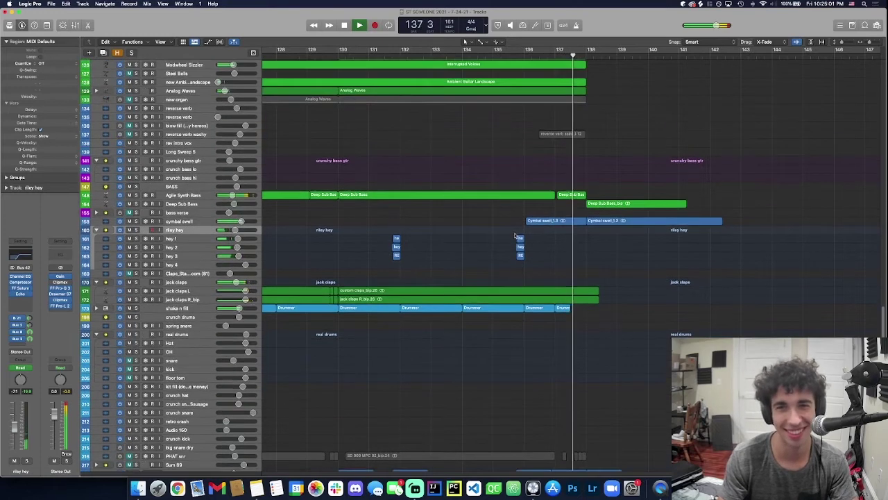
{"action": "scroll", "coordinate": [486, 215], "scroll_direction": "right", "scroll_amount": 3}
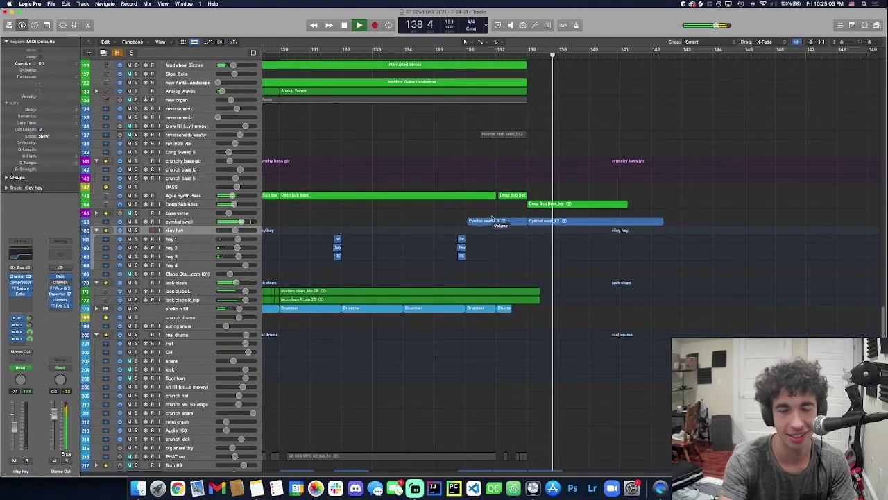
Step: Review the ending guitar regions up to the FUZZ CHRS track while the full mix plays past bar 138
{"action": "scroll", "coordinate": [496, 216], "scroll_direction": "up", "scroll_amount": 2}
{"action": "scroll", "coordinate": [495, 215], "scroll_direction": "up", "scroll_amount": 20}
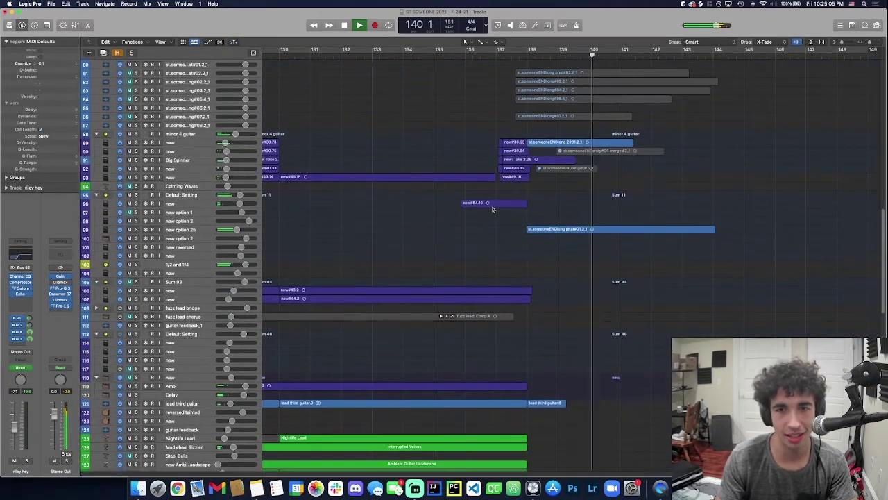
{"action": "scroll", "coordinate": [495, 312], "scroll_direction": "up", "scroll_amount": 15}
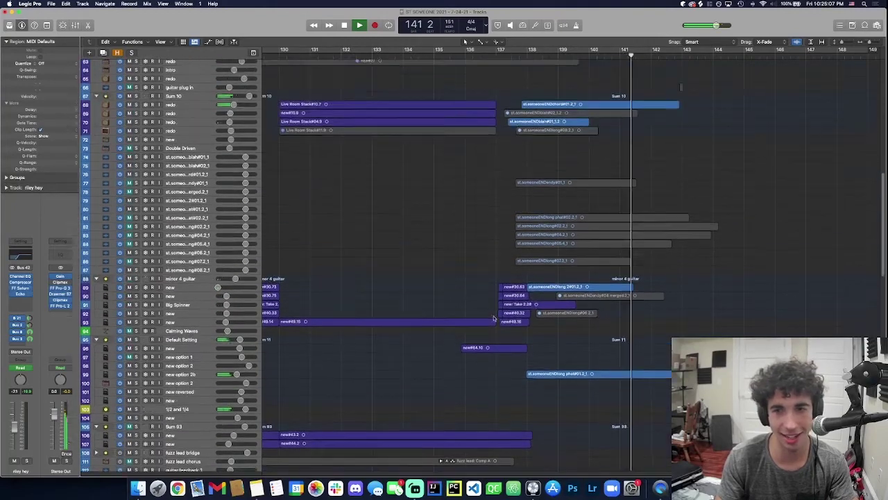
{"action": "scroll", "coordinate": [481, 208], "scroll_direction": "up", "scroll_amount": 4}
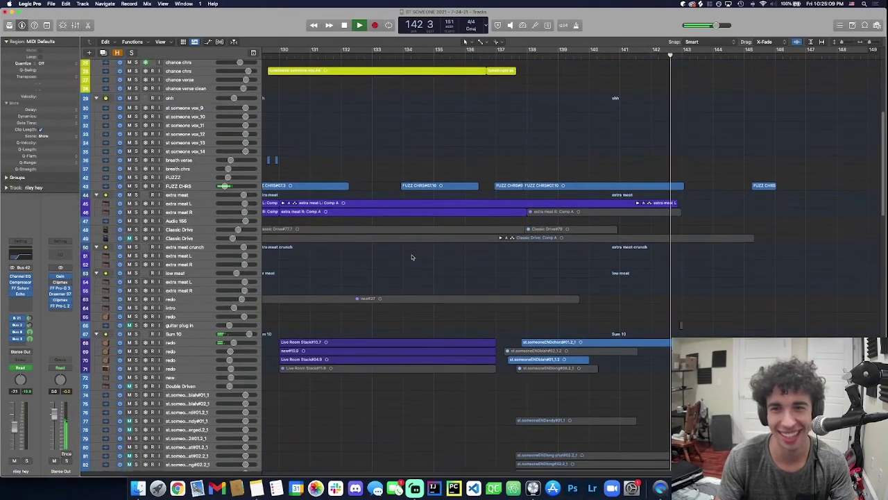
Step: Stop the mix, solo FUZZ CHRS and play its ending regions from about bar 136, examining their enlarged waveforms
{"action": "key", "text": "space"}
{"action": "left_click", "coordinate": [220, 184]}
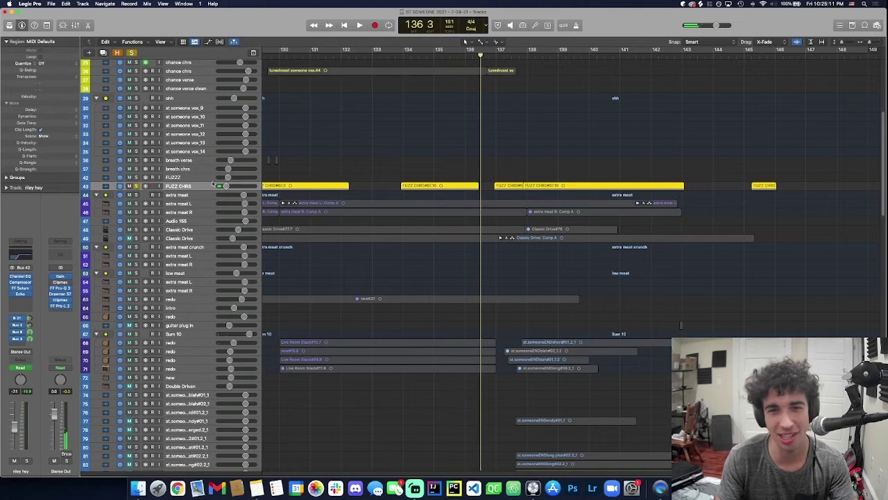
{"action": "key", "text": "space"}
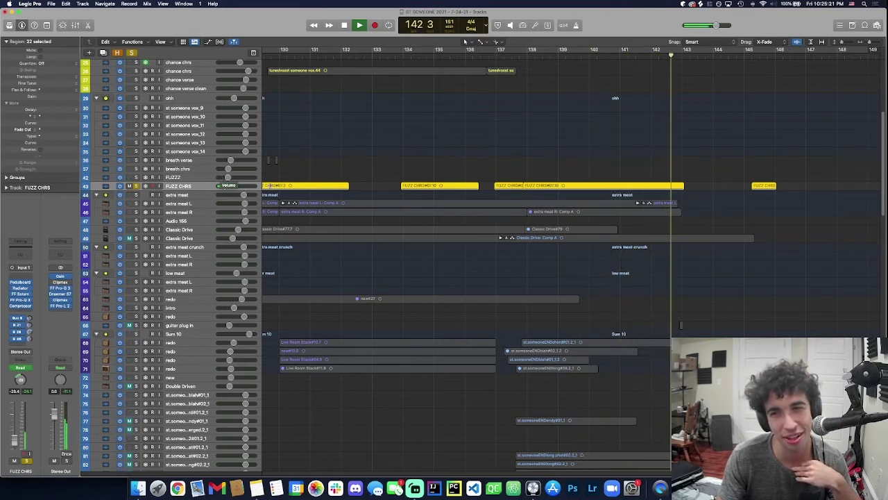
{"action": "left_click", "coordinate": [727, 211], "text": "ctrl+alt"}
{"action": "left_click", "coordinate": [755, 185], "text": "ctrl+alt"}
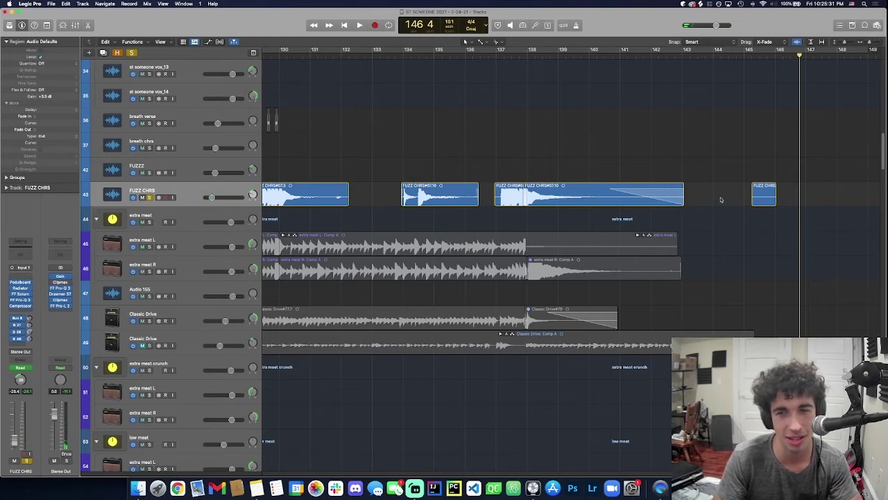
{"action": "key", "text": "space"}
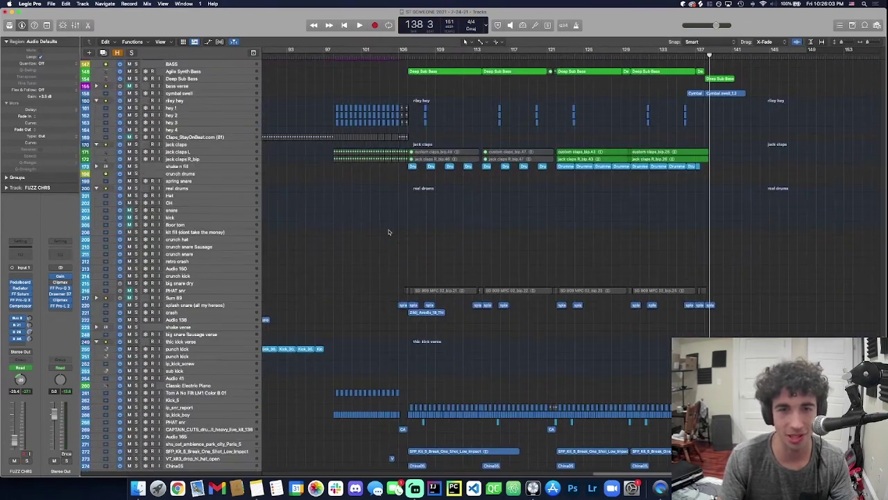
Step: Look over the whole song's arrangement across the drum, synth, guitar and vocal tracks, with the playhead placed at bar 26
{"action": "scroll", "coordinate": [389, 232], "scroll_direction": "up", "scroll_amount": 15}
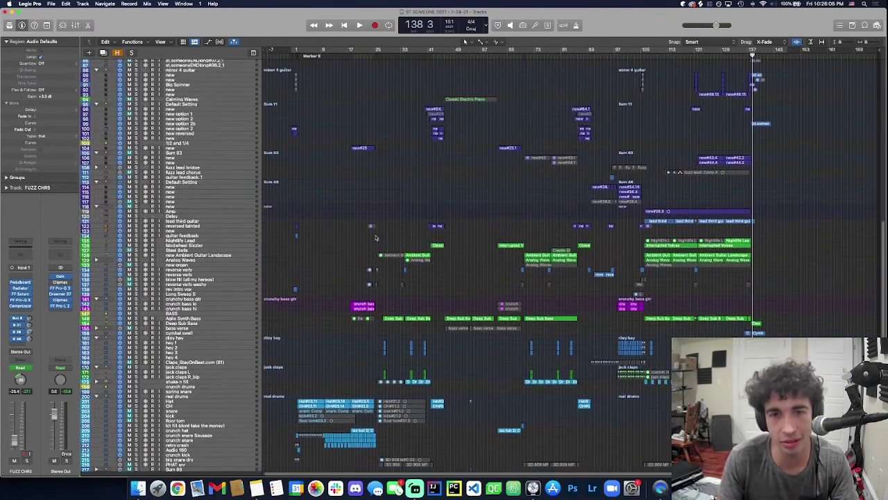
{"action": "scroll", "coordinate": [375, 238], "scroll_direction": "up", "scroll_amount": 5}
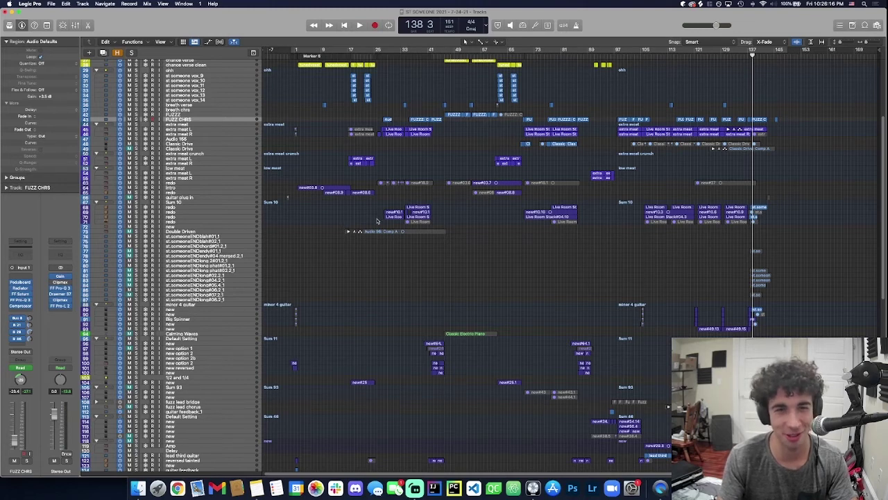
{"action": "left_click", "coordinate": [377, 221]}
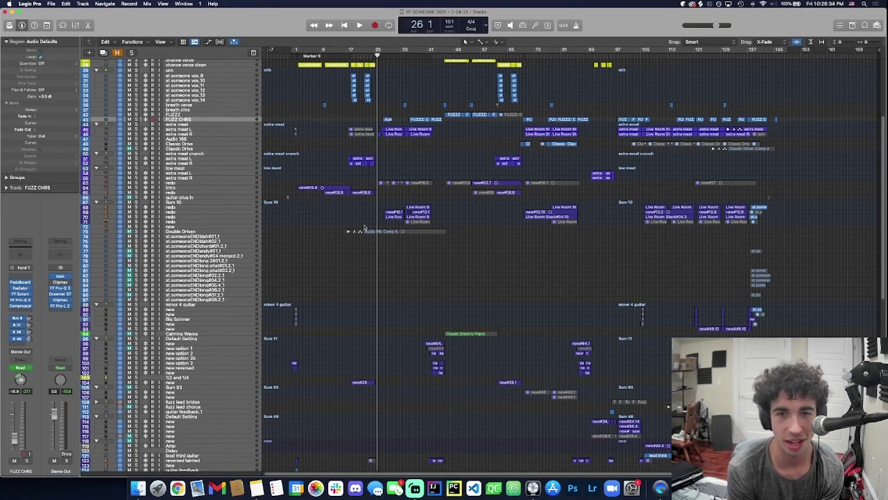
{"action": "scroll", "coordinate": [364, 227], "scroll_direction": "up", "scroll_amount": 5}
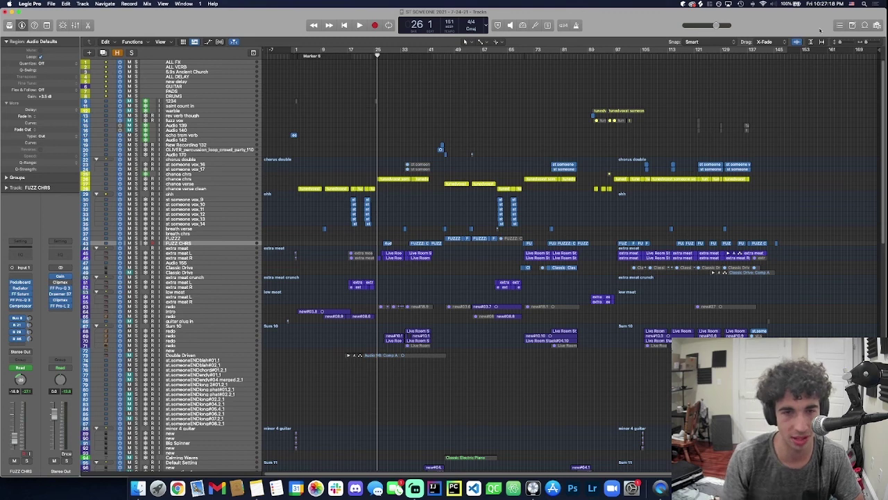
{"action": "scroll", "coordinate": [434, 170], "scroll_direction": "down", "scroll_amount": 10}
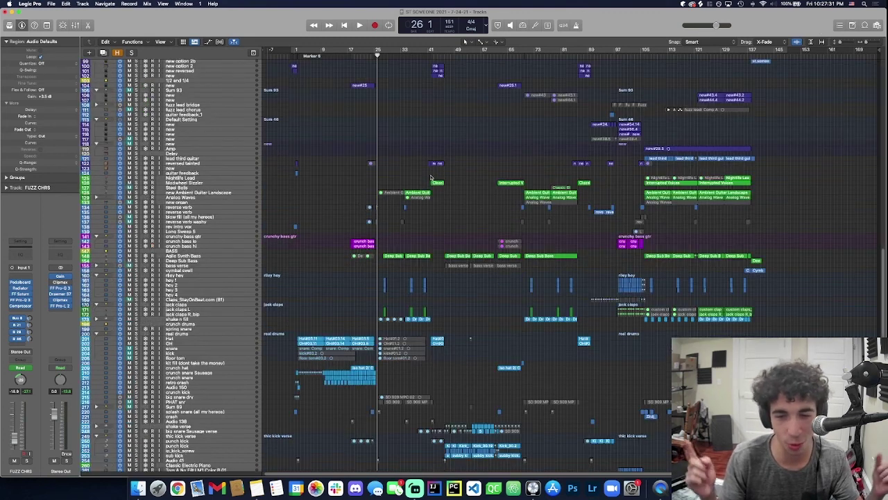